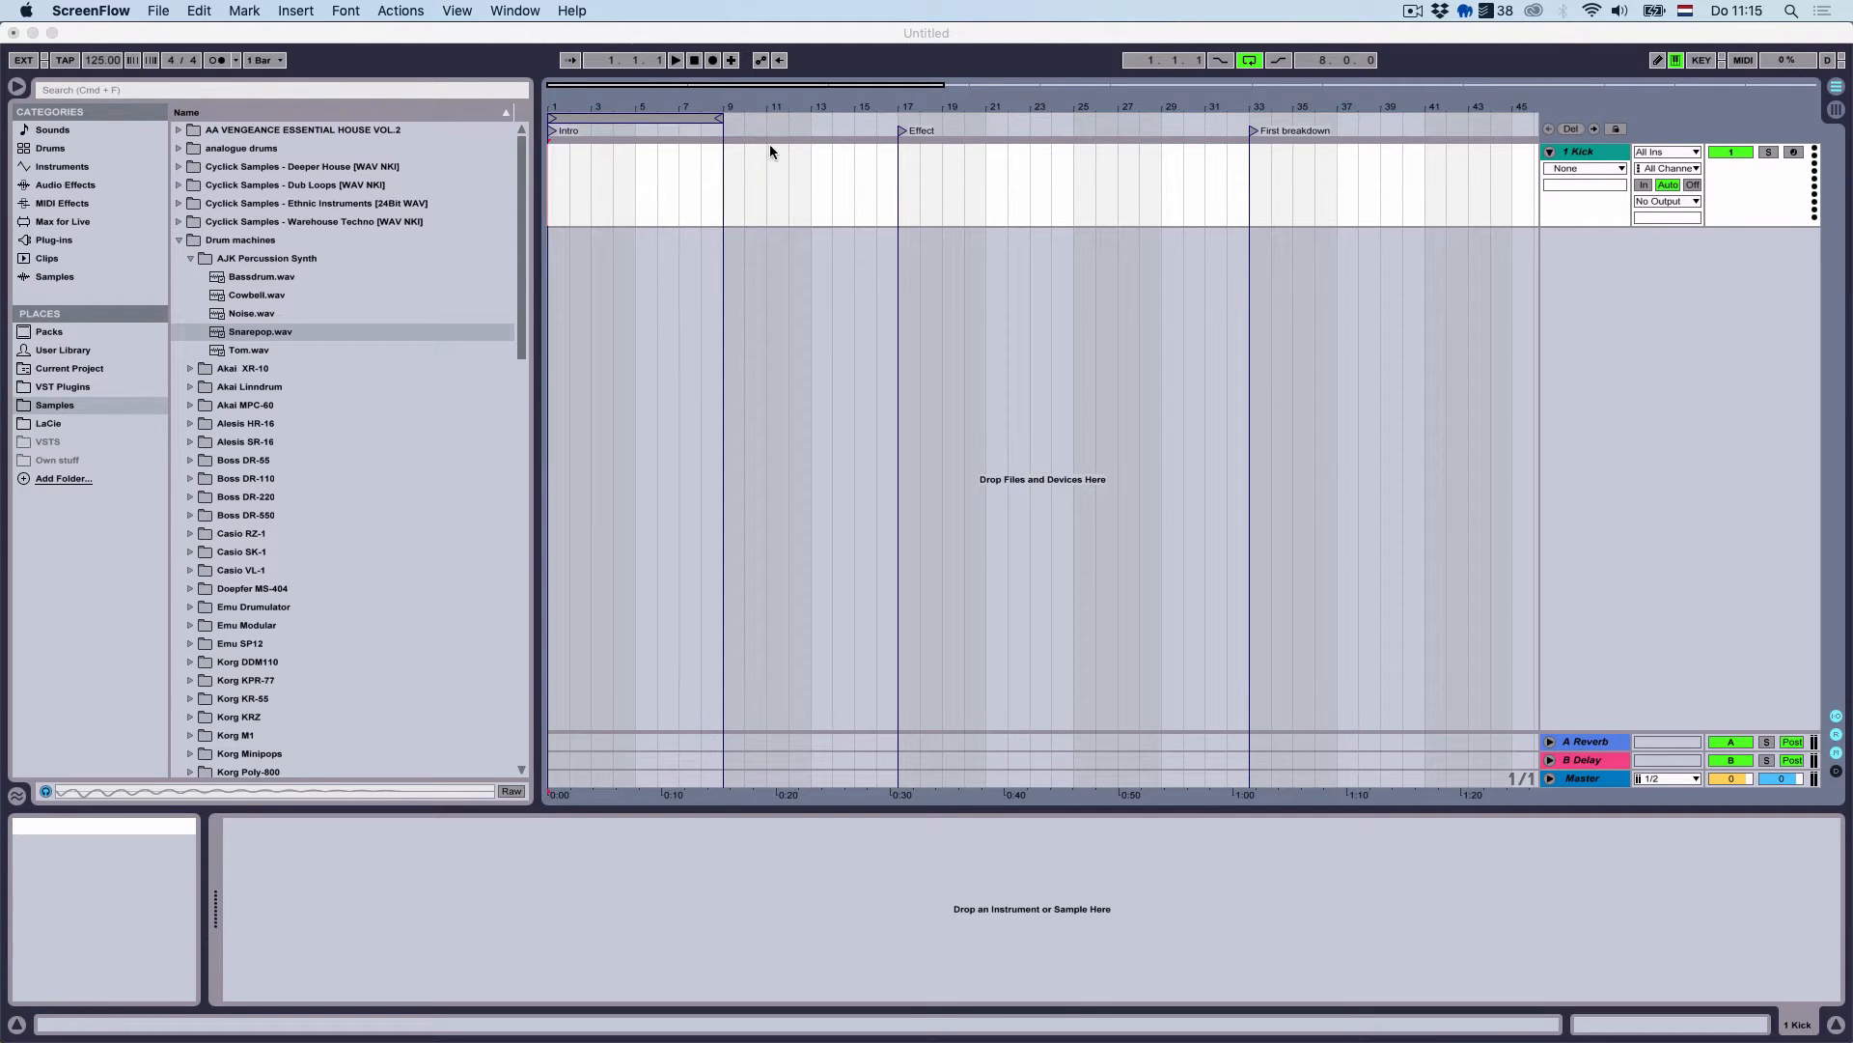
Insert an empty MIDI clip at bar 1 of the Kick track and loop it to one bar
{"action": "left_click", "coordinate": [567, 108]}
{"action": "left_click_drag", "start_coordinate": [589, 107], "coordinate": [764, 186]}
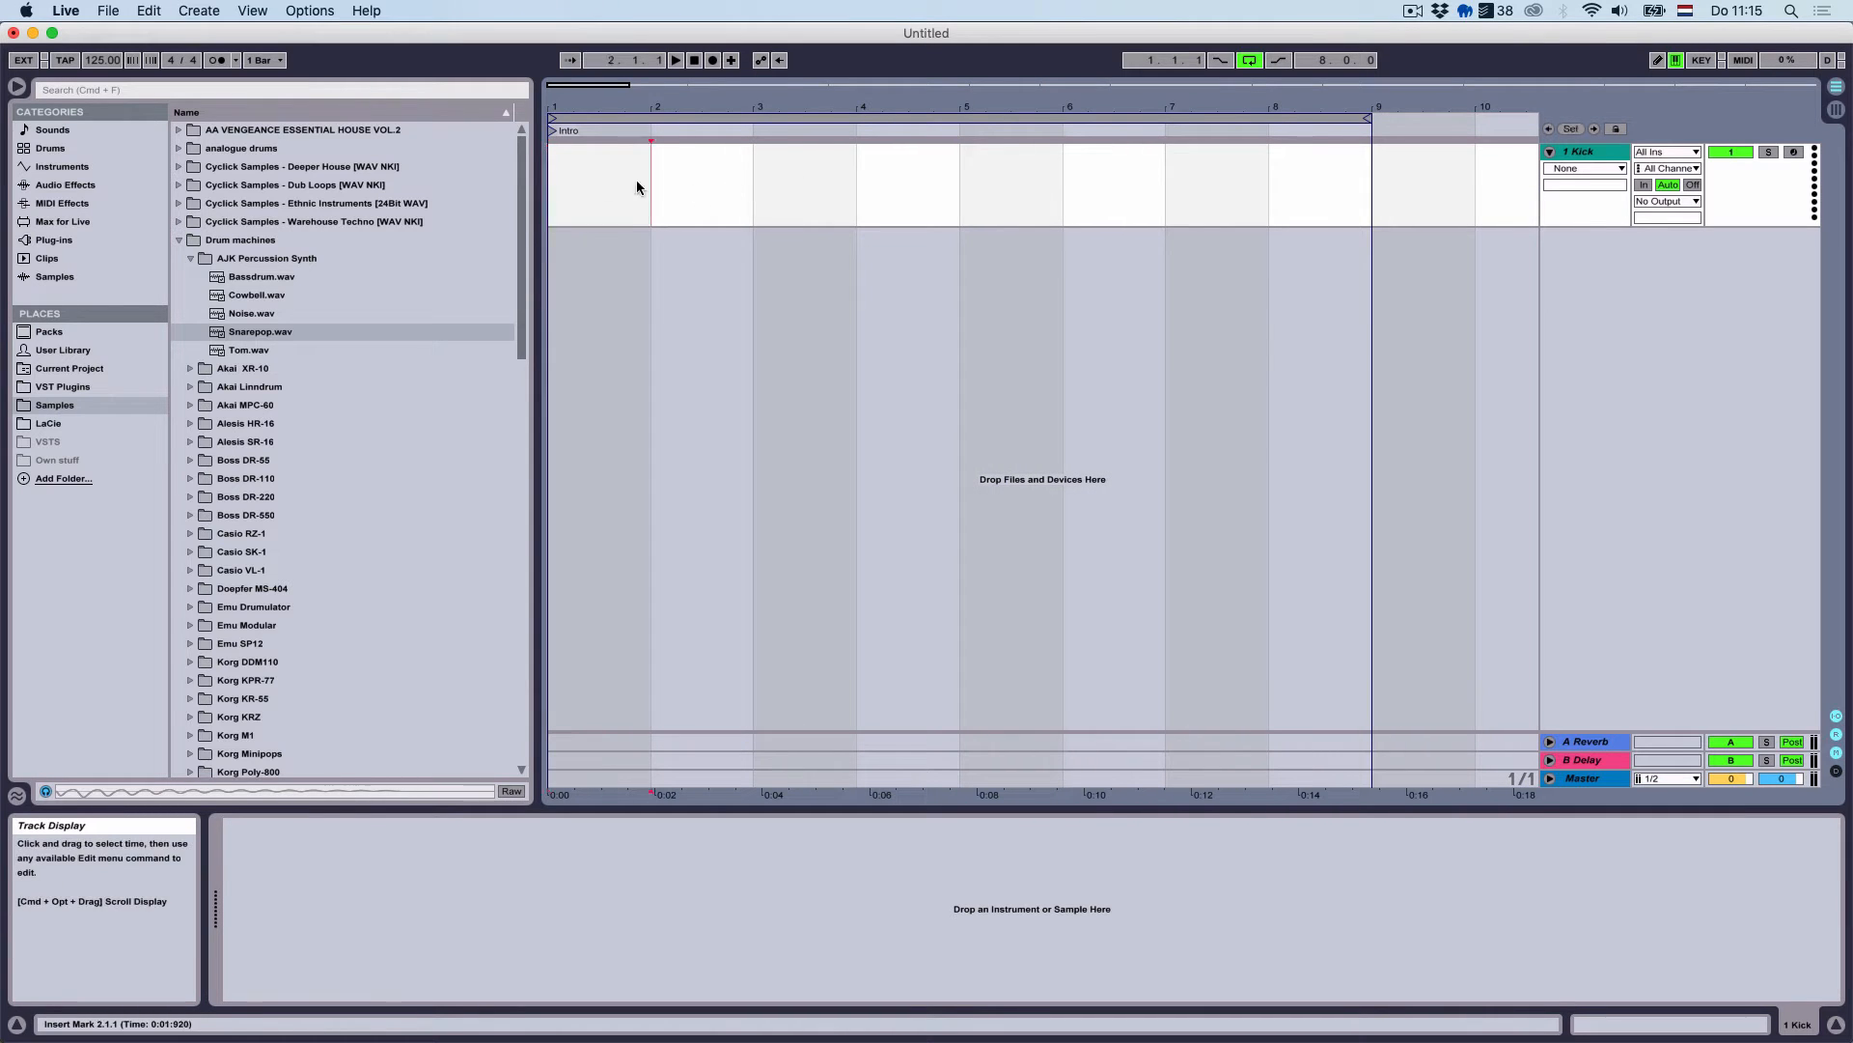
{"action": "left_click_drag", "start_coordinate": [637, 186], "coordinate": [555, 187]}
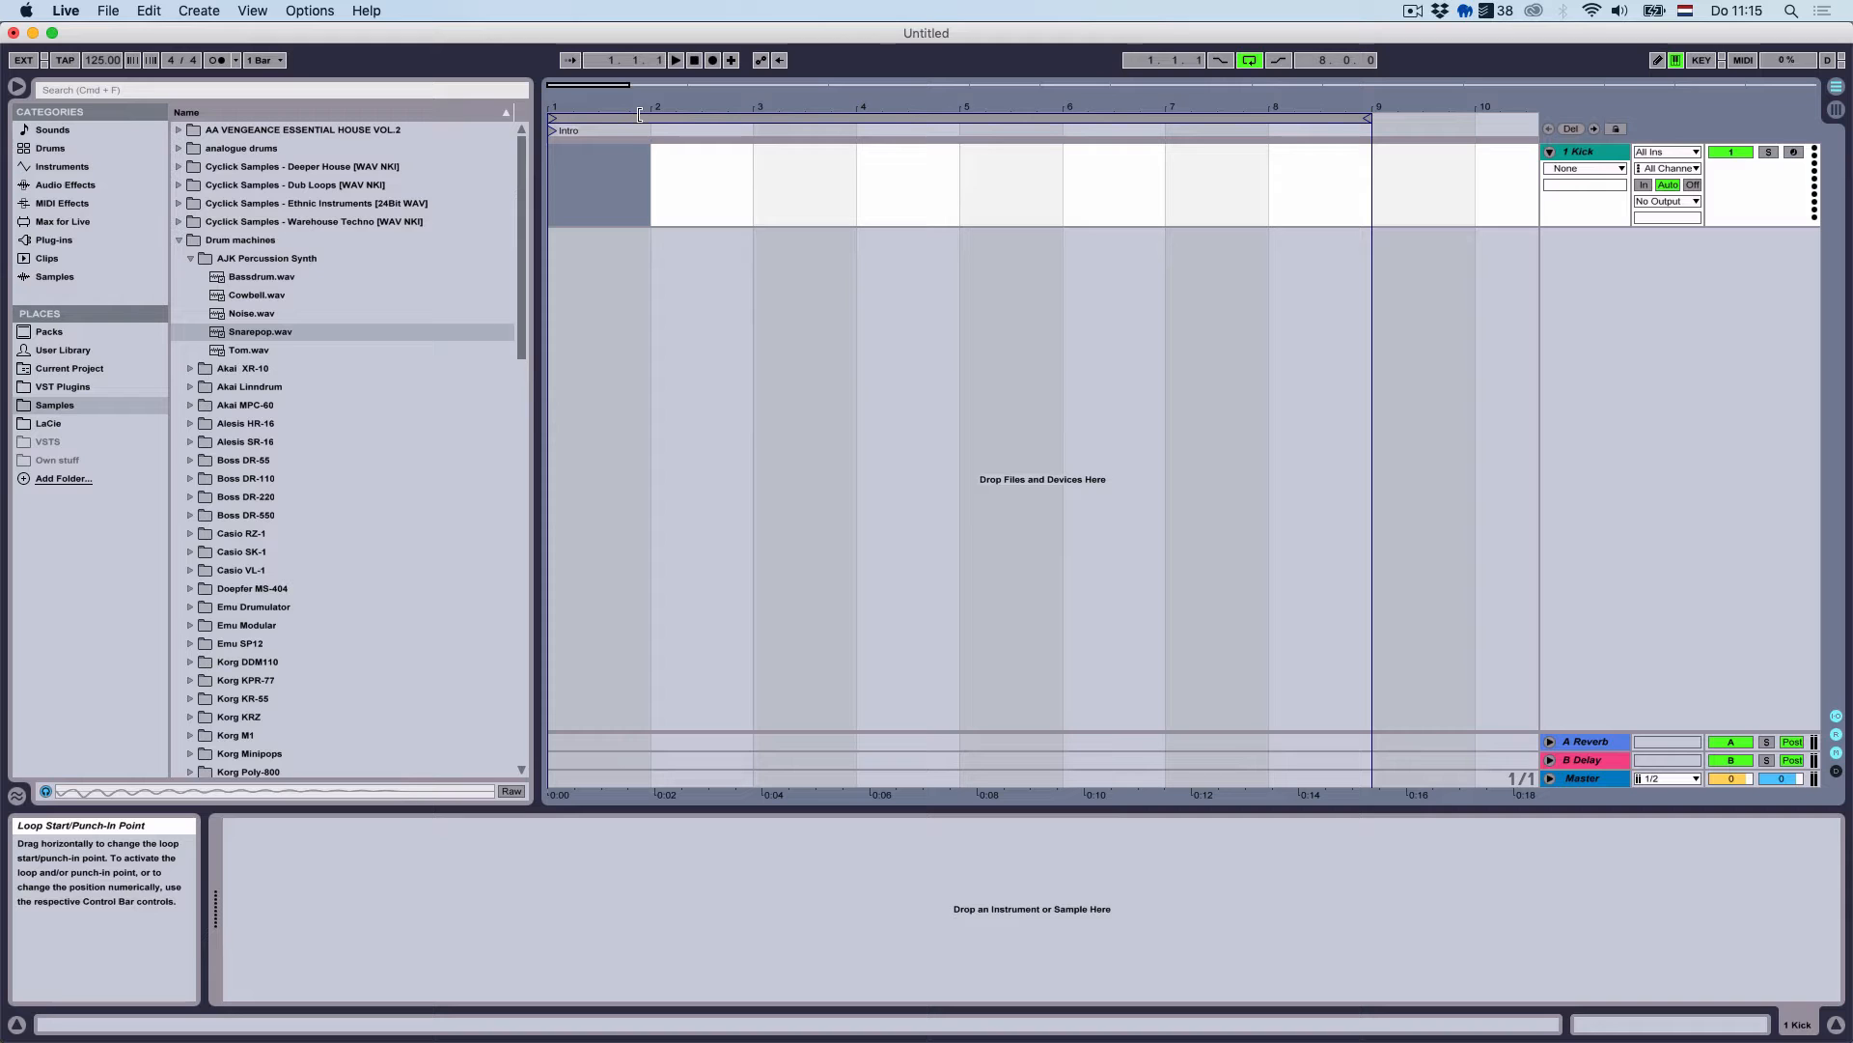
{"action": "key", "text": "super+shift+m"}
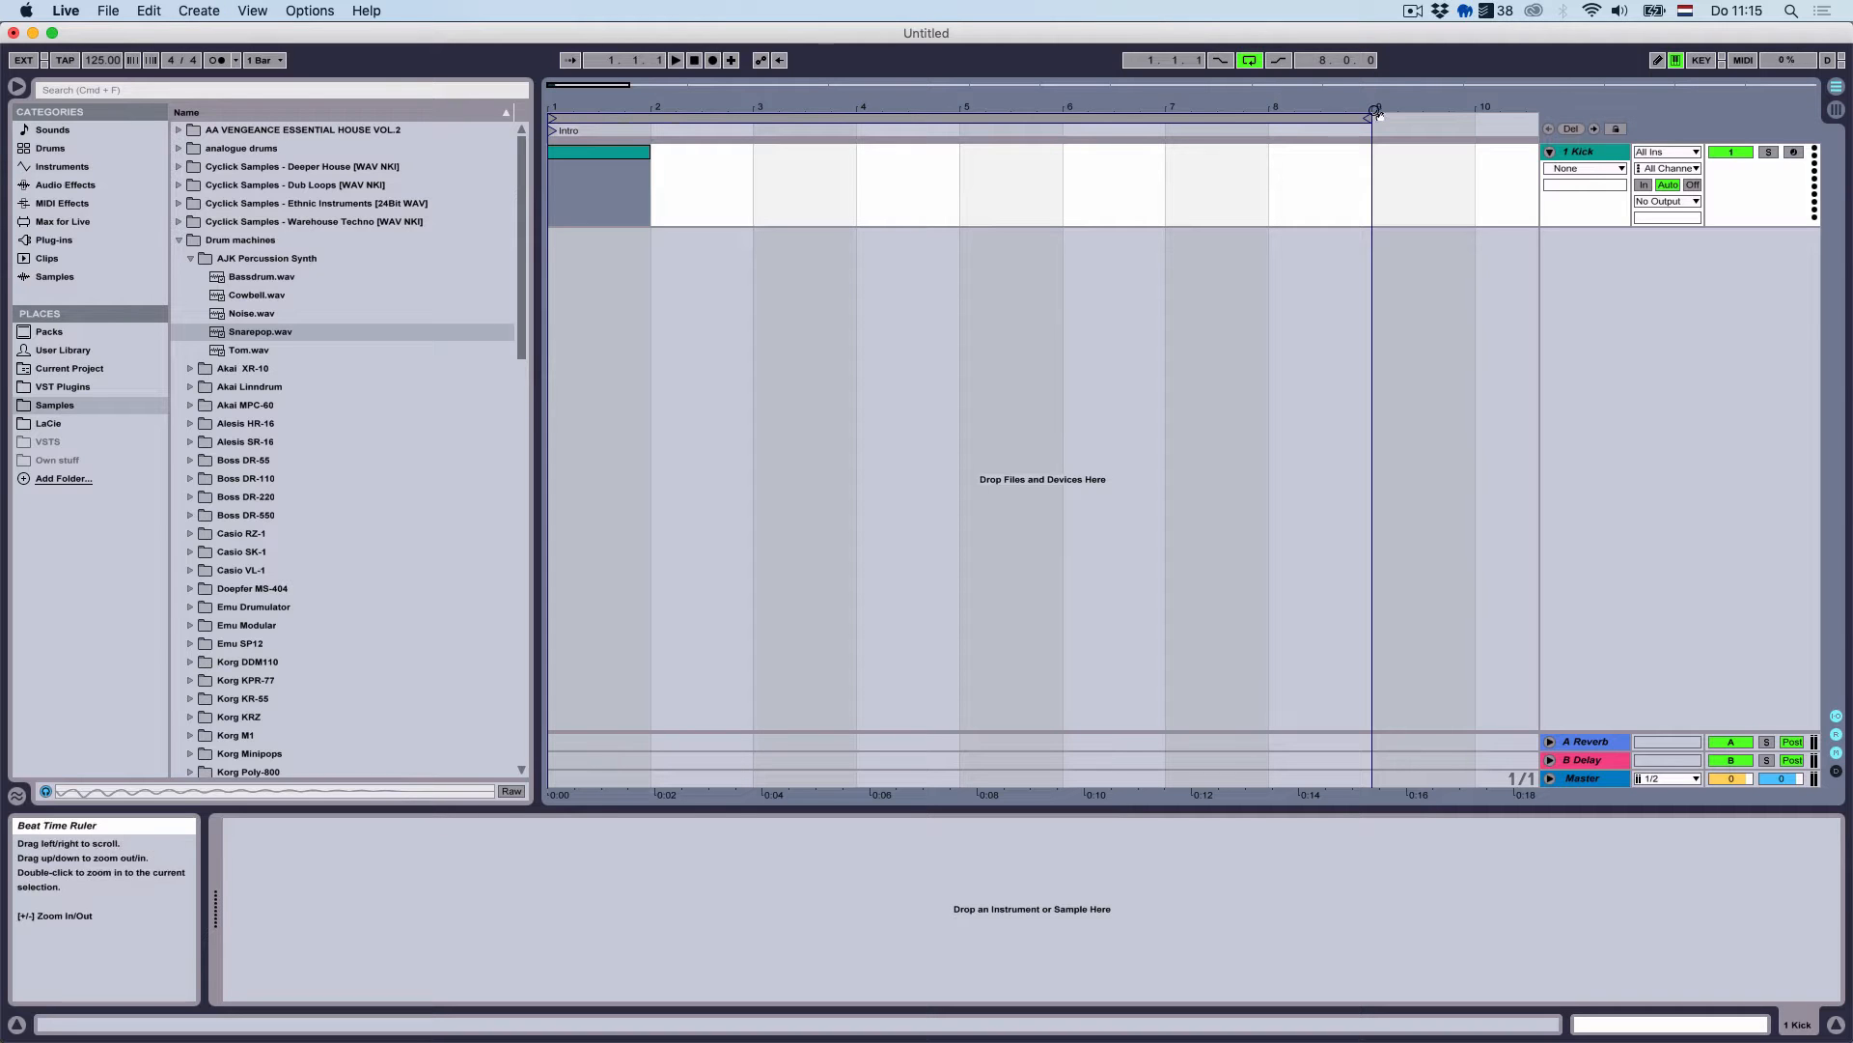
{"action": "left_click_drag", "start_coordinate": [1368, 118], "coordinate": [647, 120]}
Set the note grid to 1/4 and fill the bar with four C3 quarter-note hits
{"action": "double_click", "coordinate": [610, 153]}
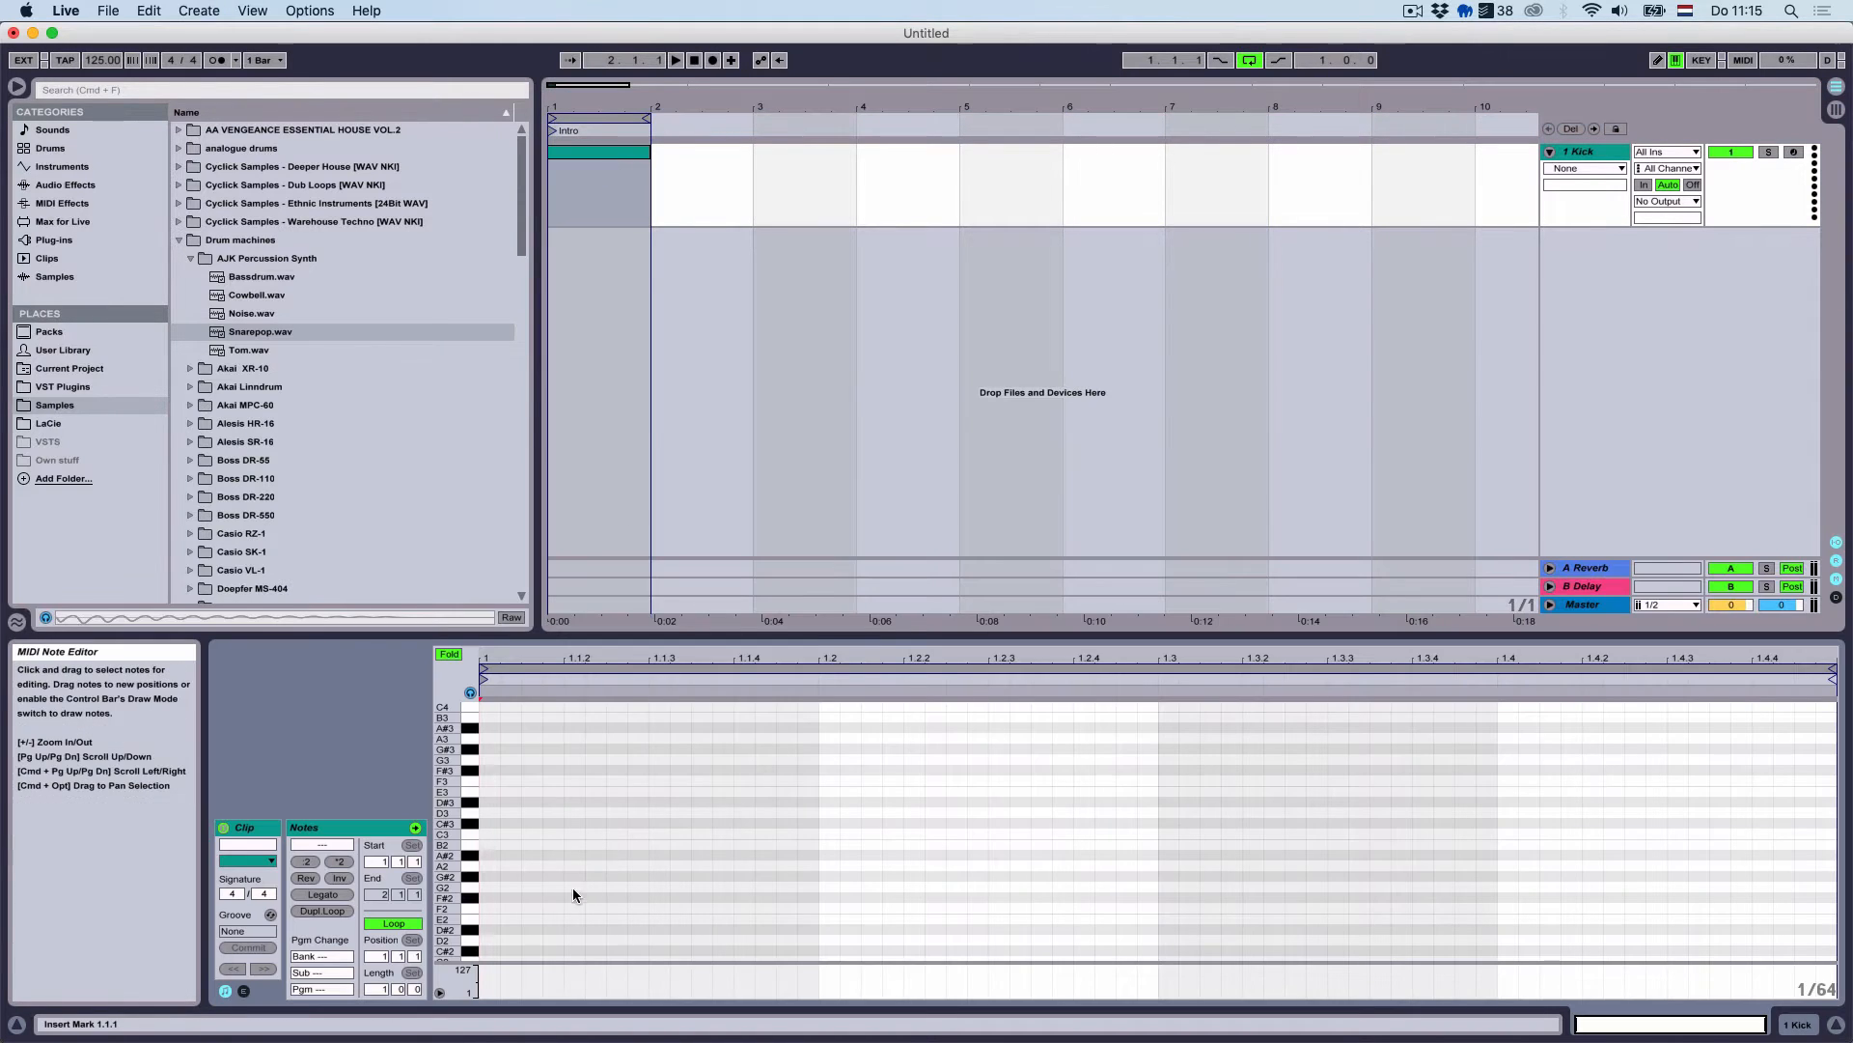
{"action": "right_click", "coordinate": [572, 889]}
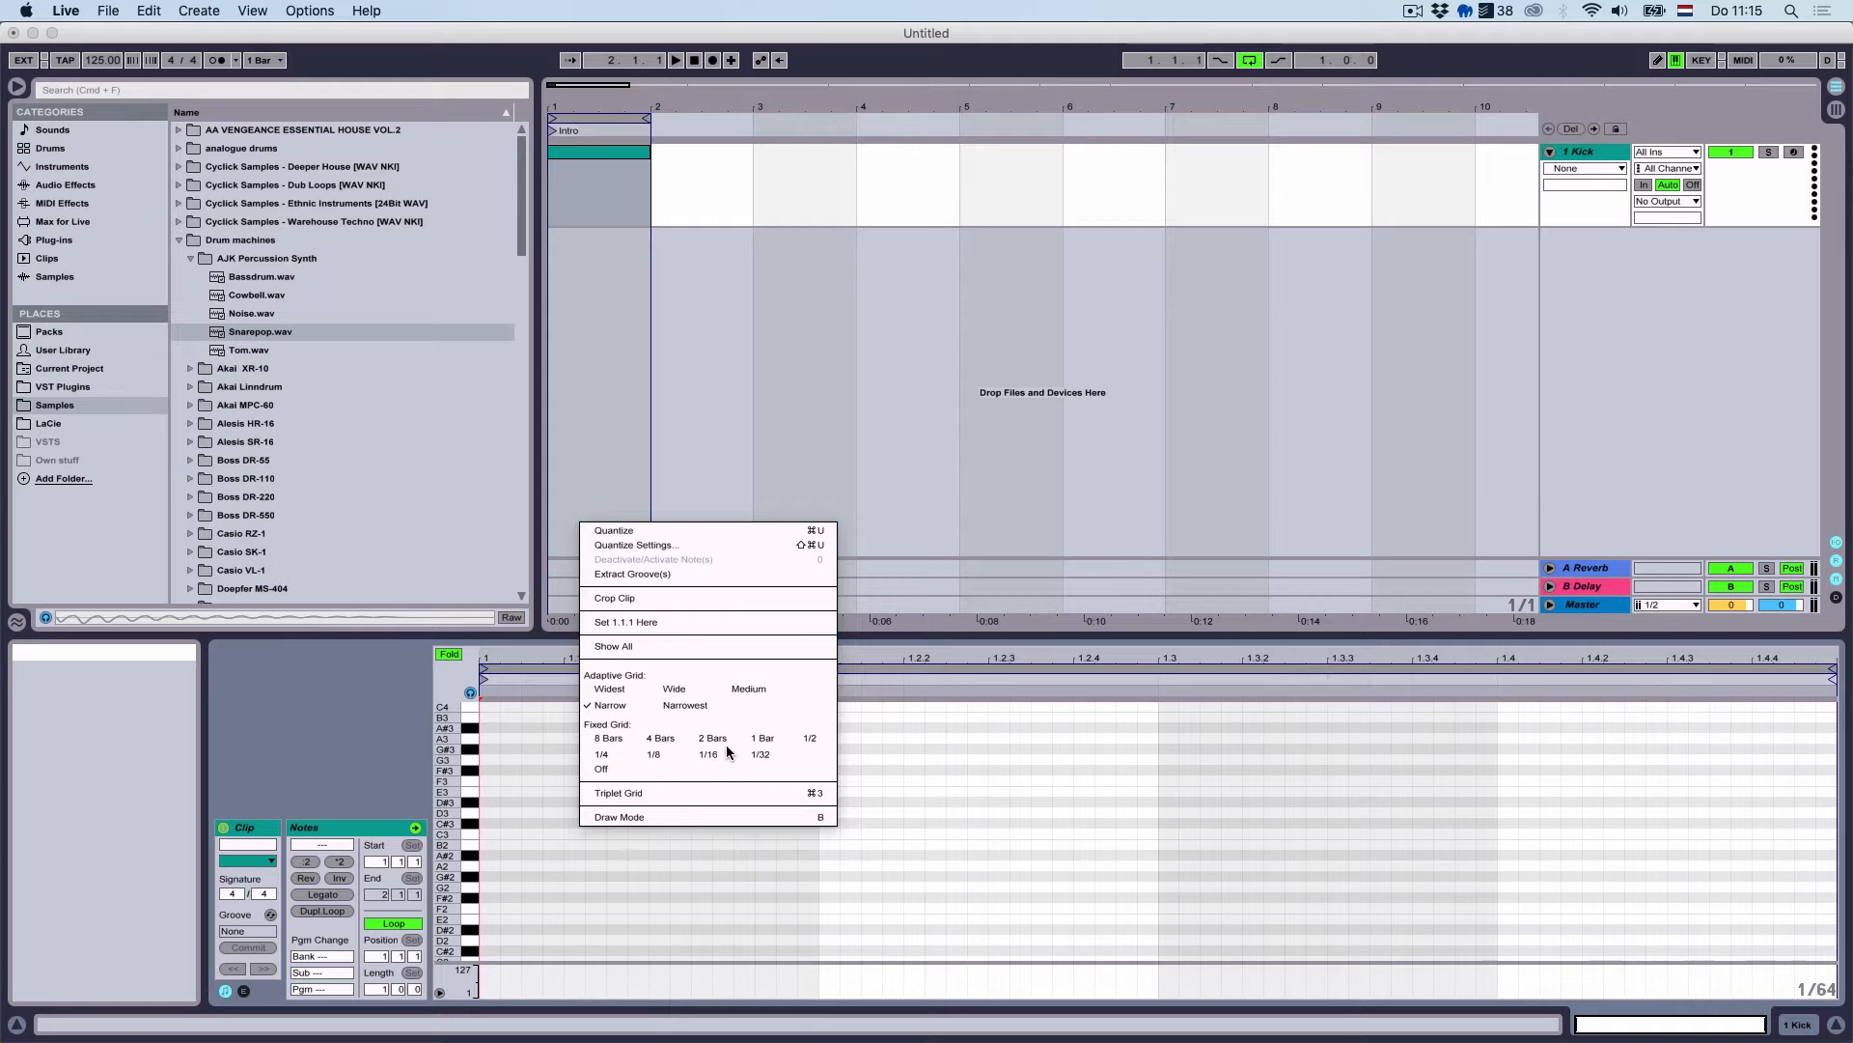
{"action": "left_click", "coordinate": [600, 754]}
{"action": "left_click_drag", "start_coordinate": [447, 714], "coordinate": [468, 719]}
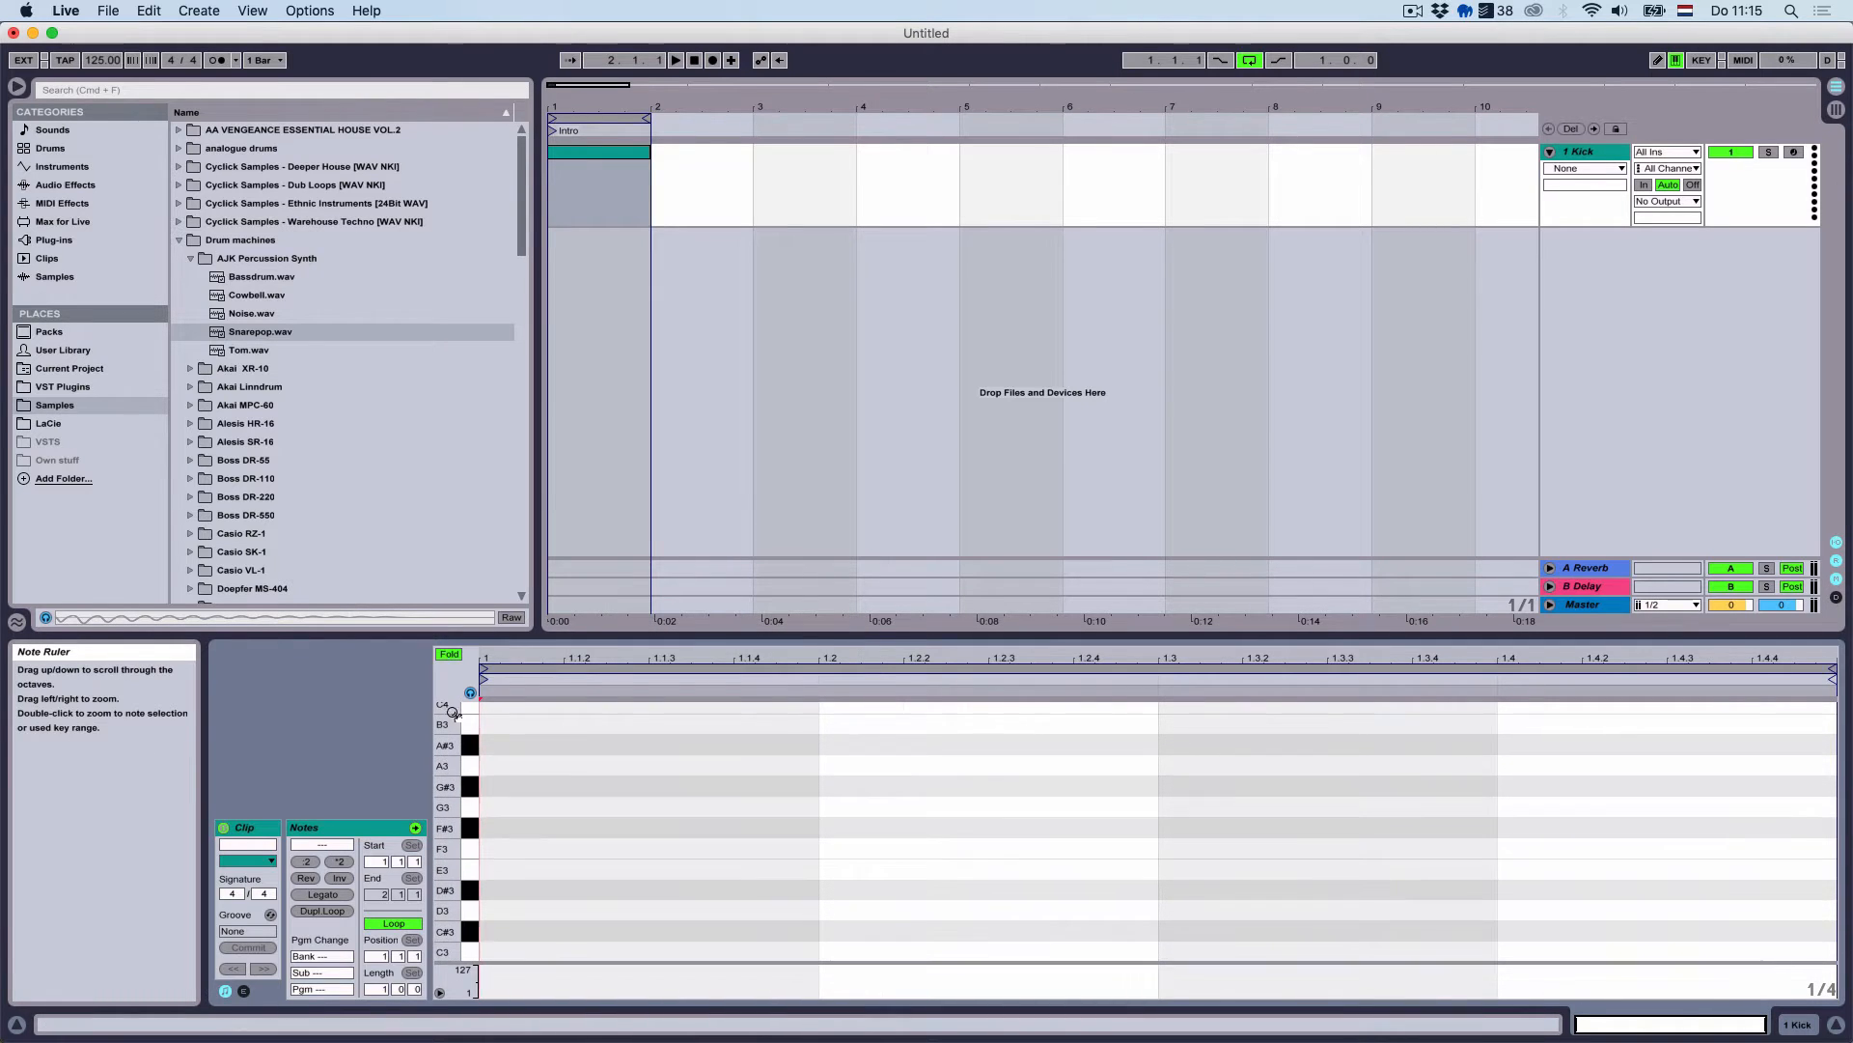
{"action": "scroll", "coordinate": [580, 761], "scroll_direction": "down", "scroll_amount": 4}
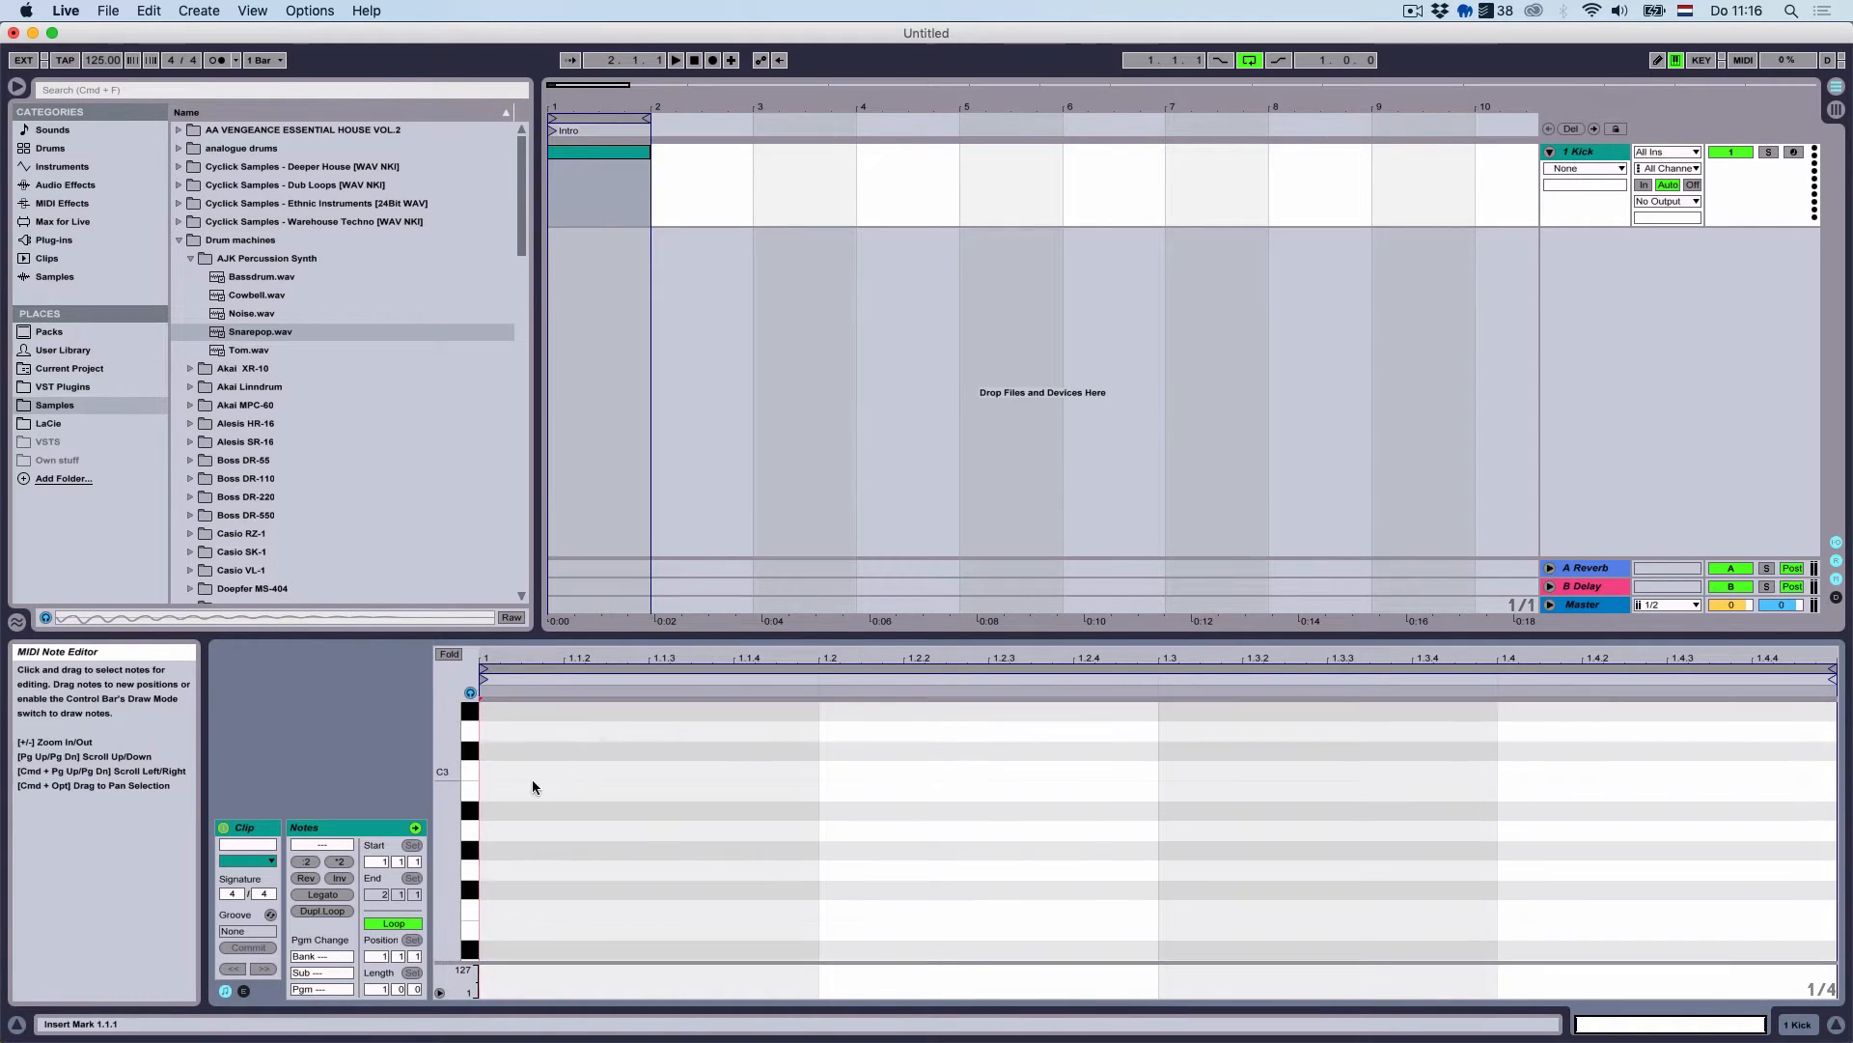
{"action": "double_click", "coordinate": [507, 772]}
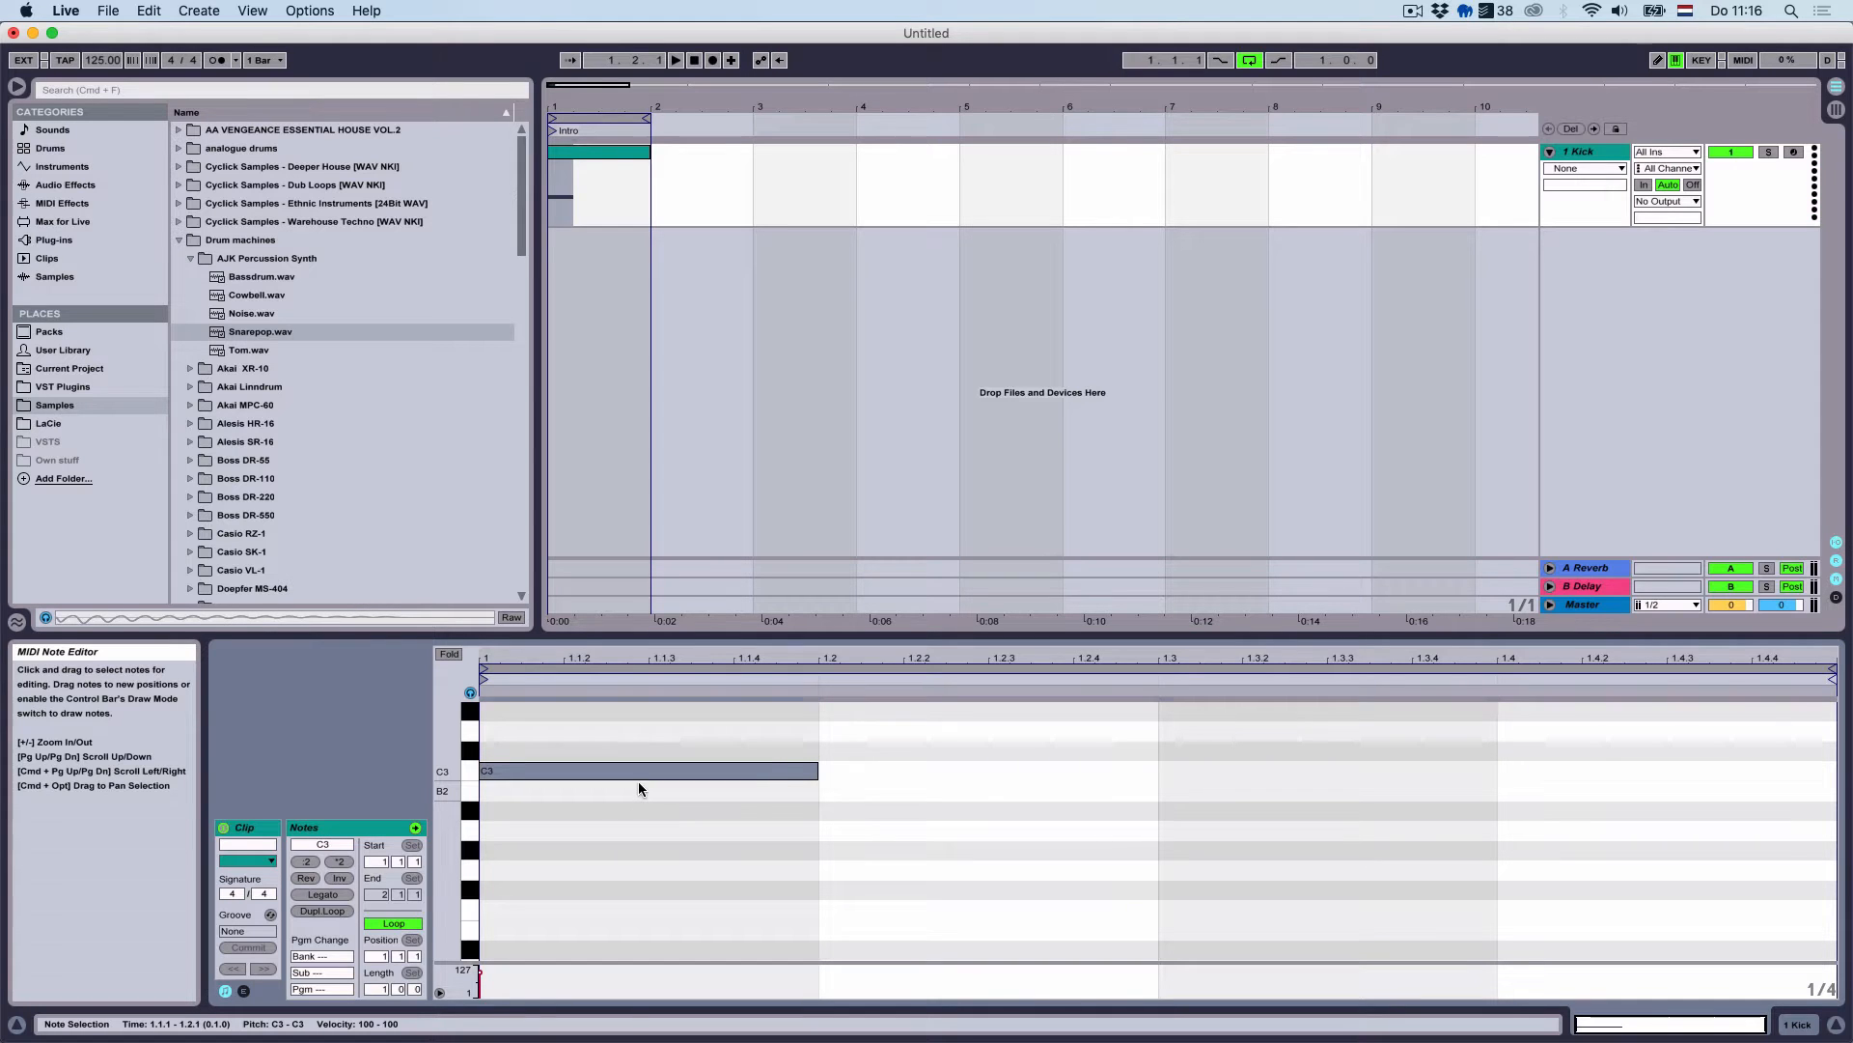
{"action": "key", "text": "super+d"}
{"action": "key", "text": "super+d"}
{"action": "key", "text": "super+d"}
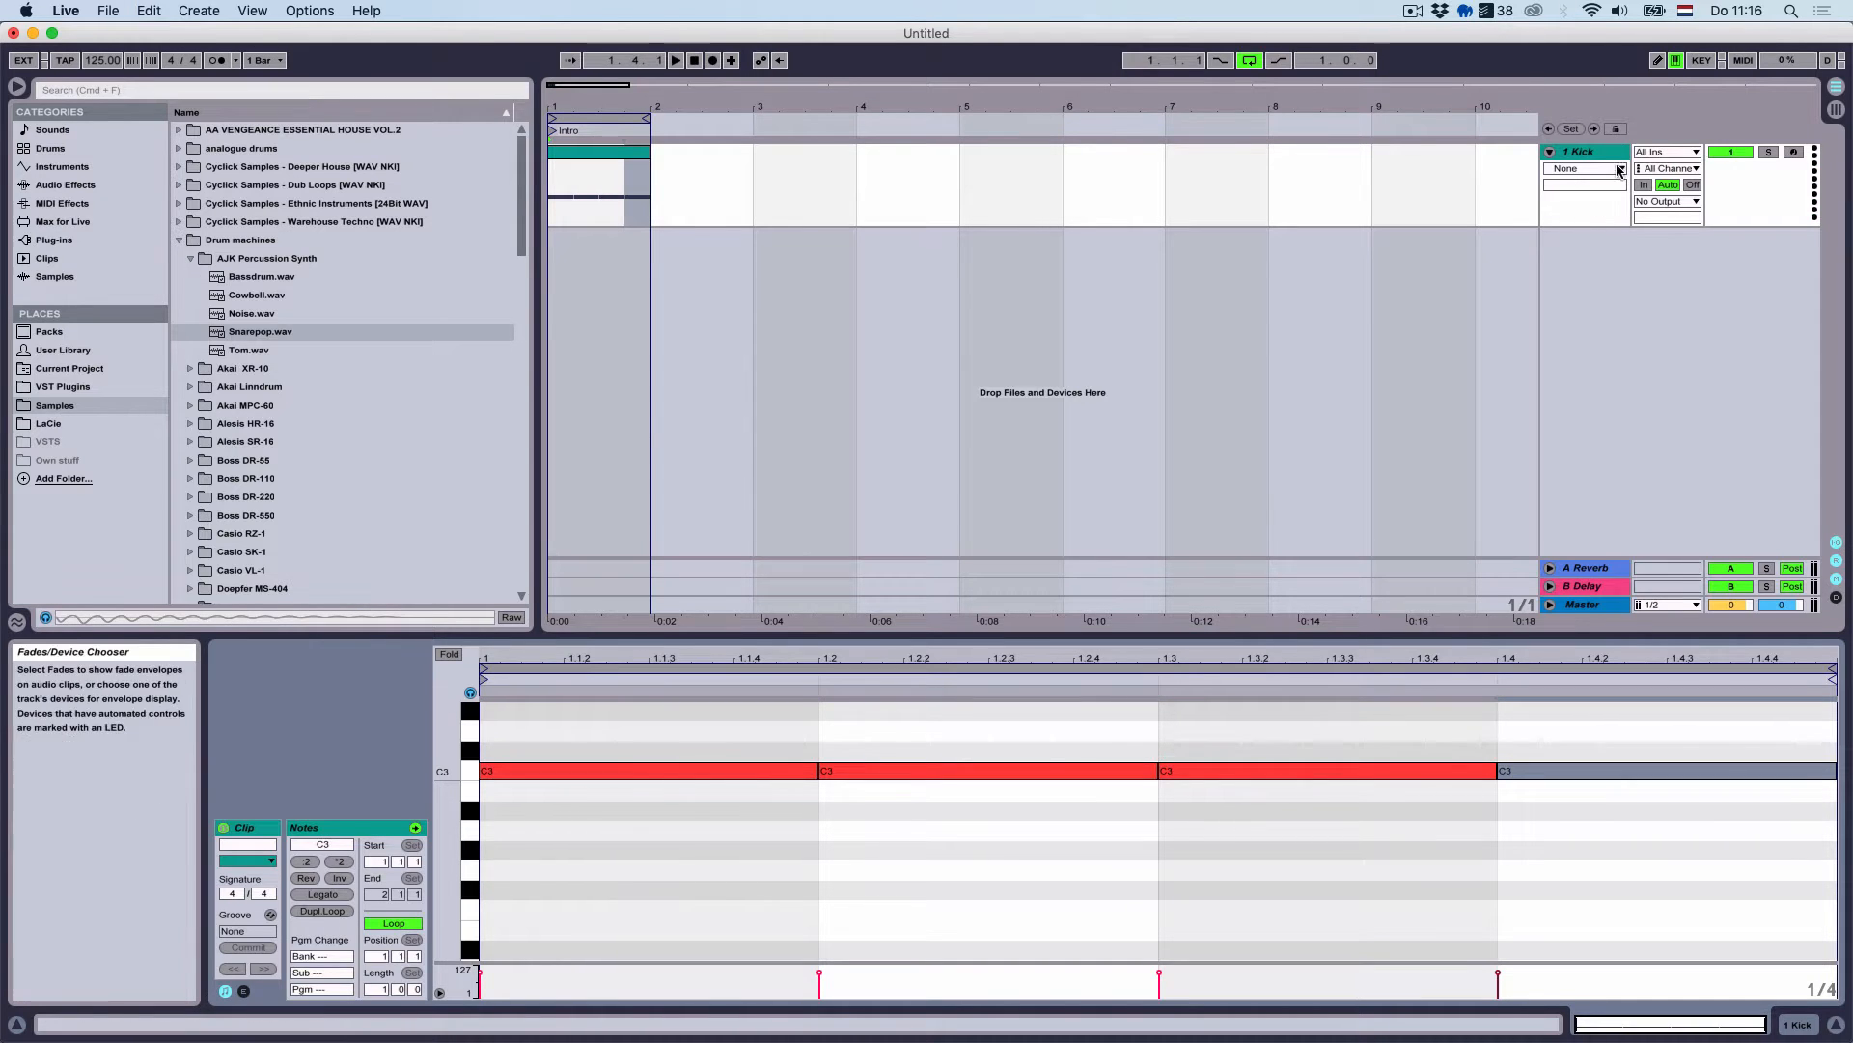
{"action": "left_click", "coordinate": [1614, 153]}
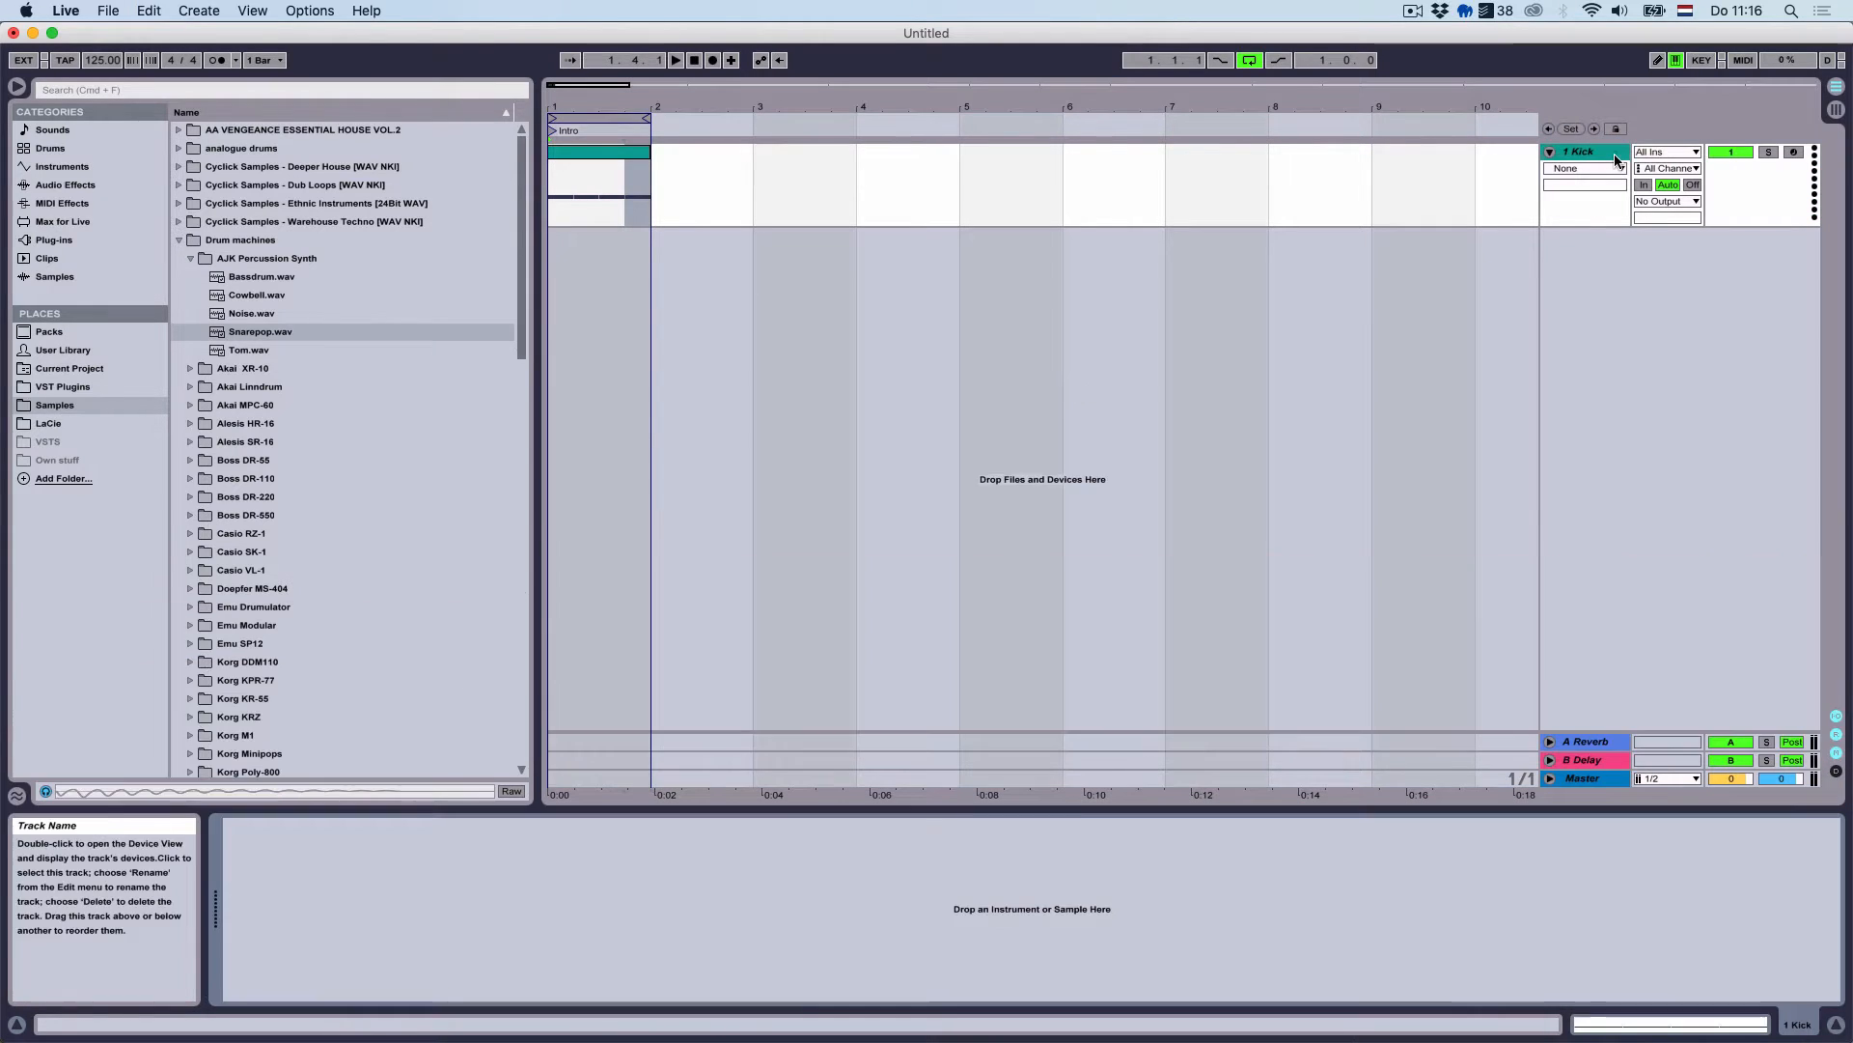
Set the tempo to 130 BPM and expand the PML - Deep Premium - Sample Pack folder
{"action": "left_click", "coordinate": [107, 61]}
{"action": "key", "text": "Up"}
{"action": "key", "text": "Up"}
{"action": "key", "text": "Up"}
{"action": "key", "text": "Up"}
{"action": "key", "text": "Up"}
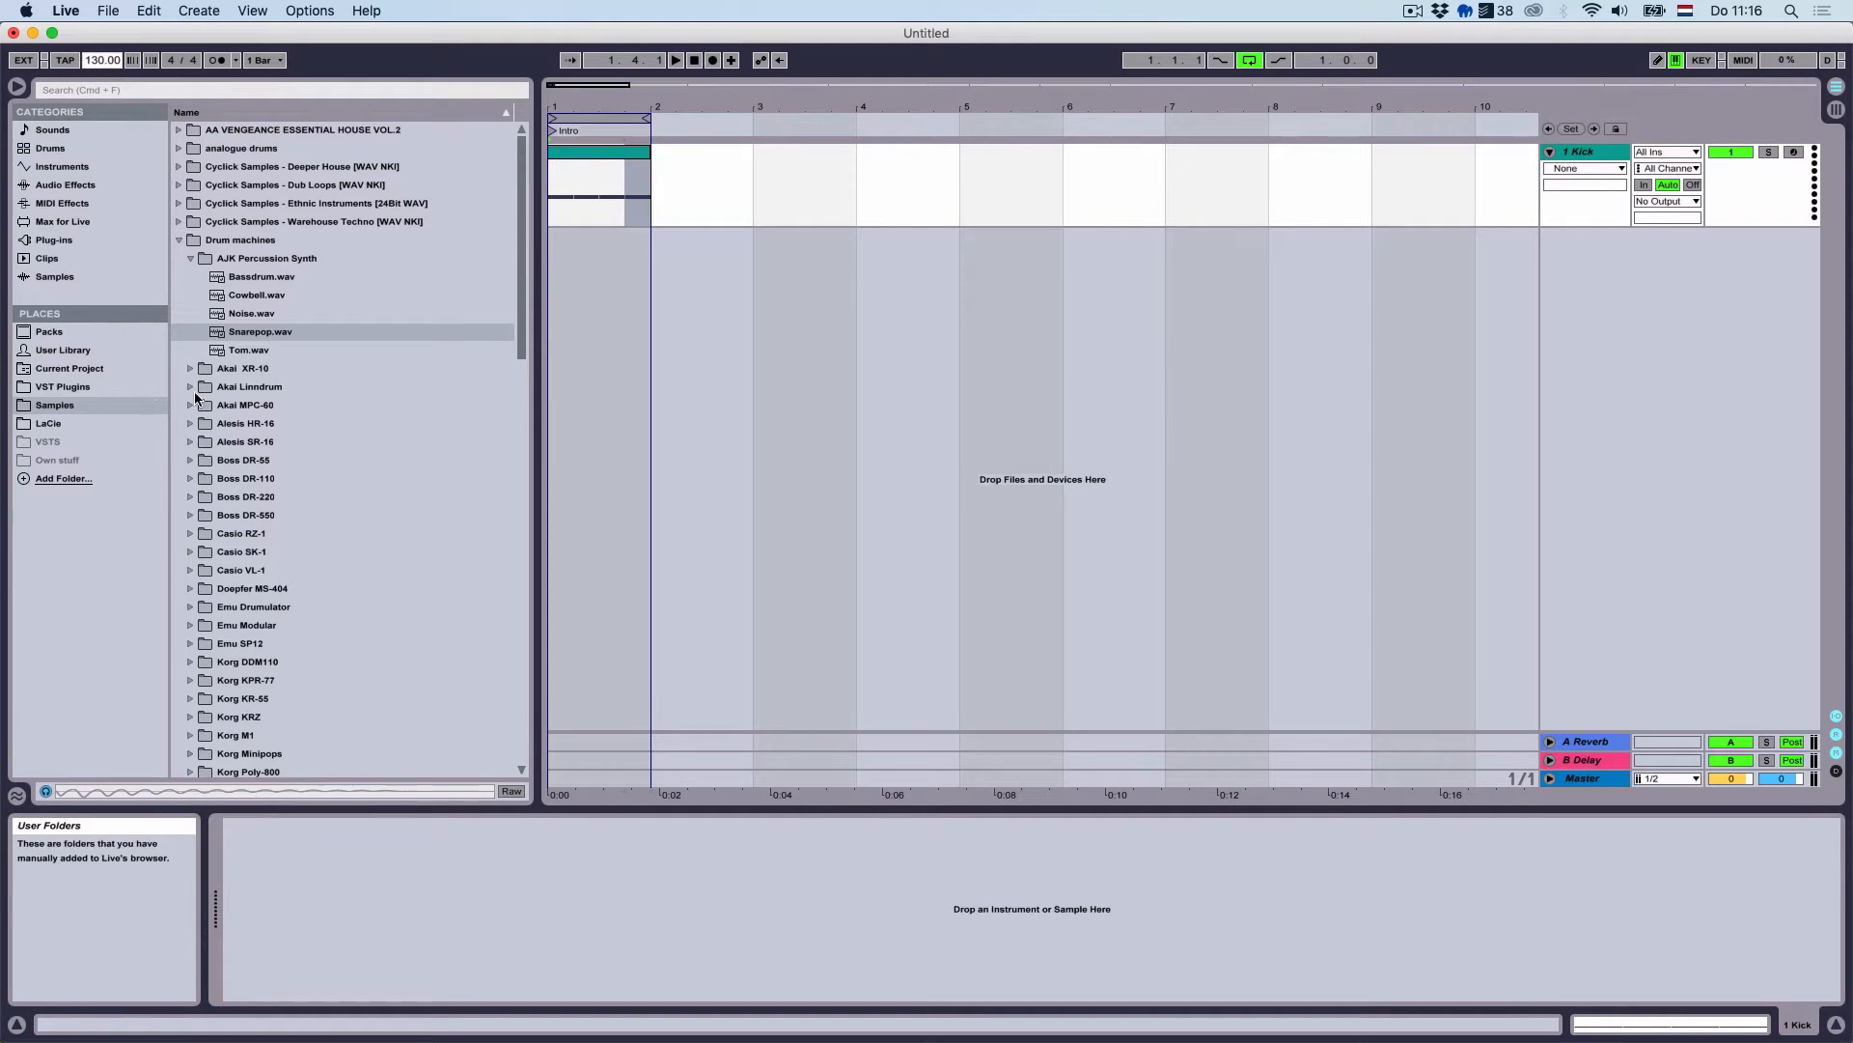
{"action": "left_click", "coordinate": [181, 240]}
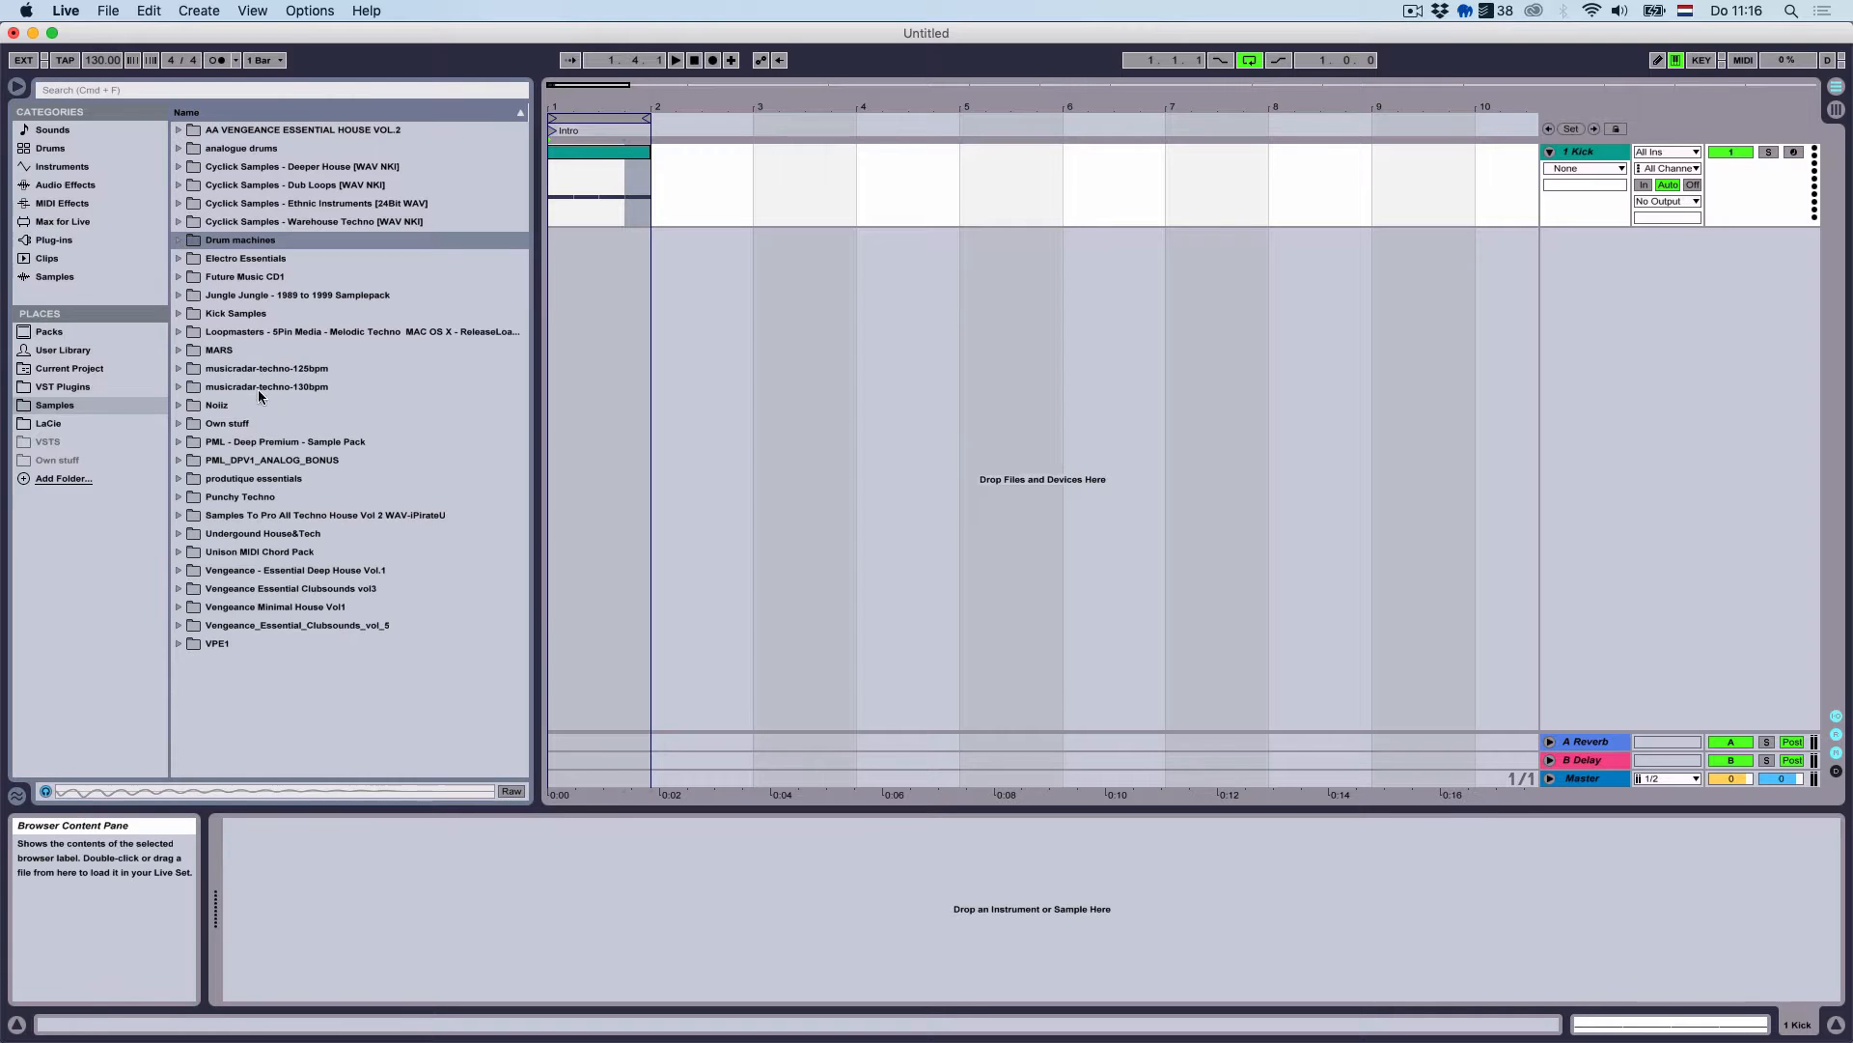
{"action": "left_click", "coordinate": [179, 442]}
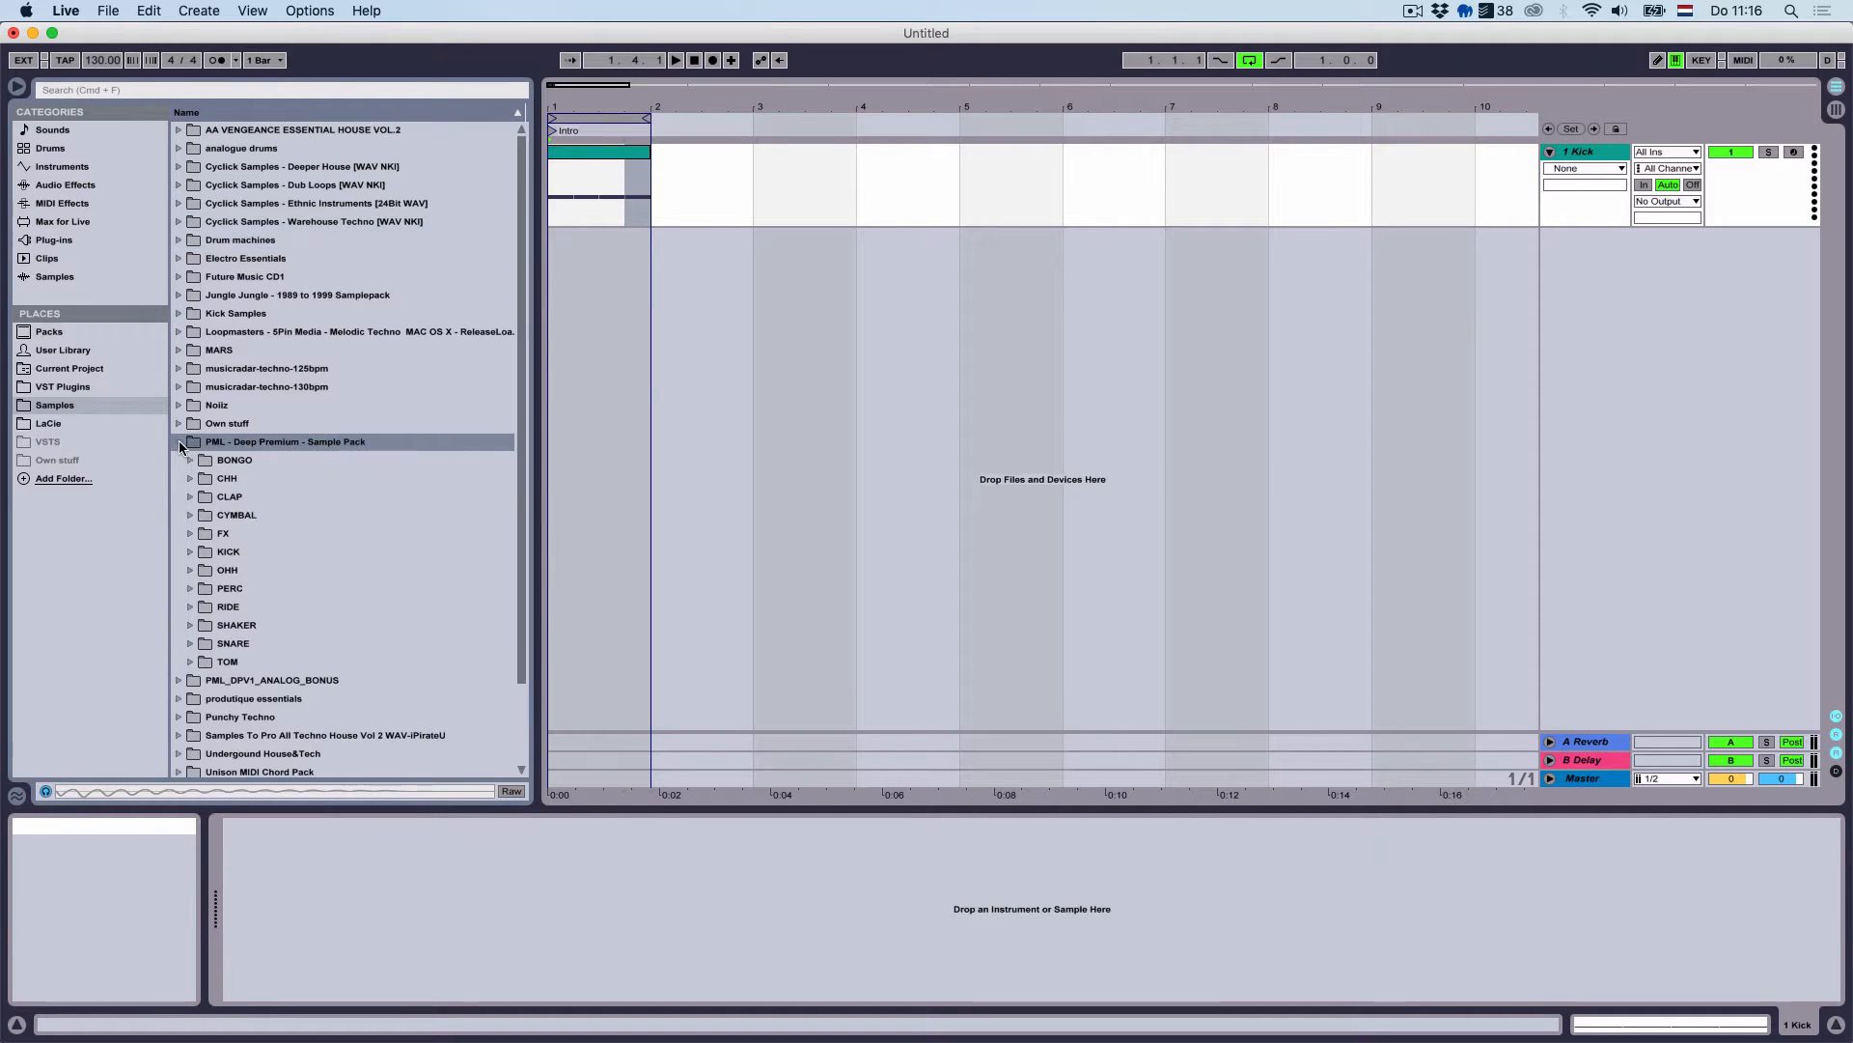
Audition the samples in the KICK folder, ending on DPV1_KICK_002
{"action": "left_click", "coordinate": [190, 551]}
{"action": "left_click", "coordinate": [216, 588]}
{"action": "key", "text": "Up"}
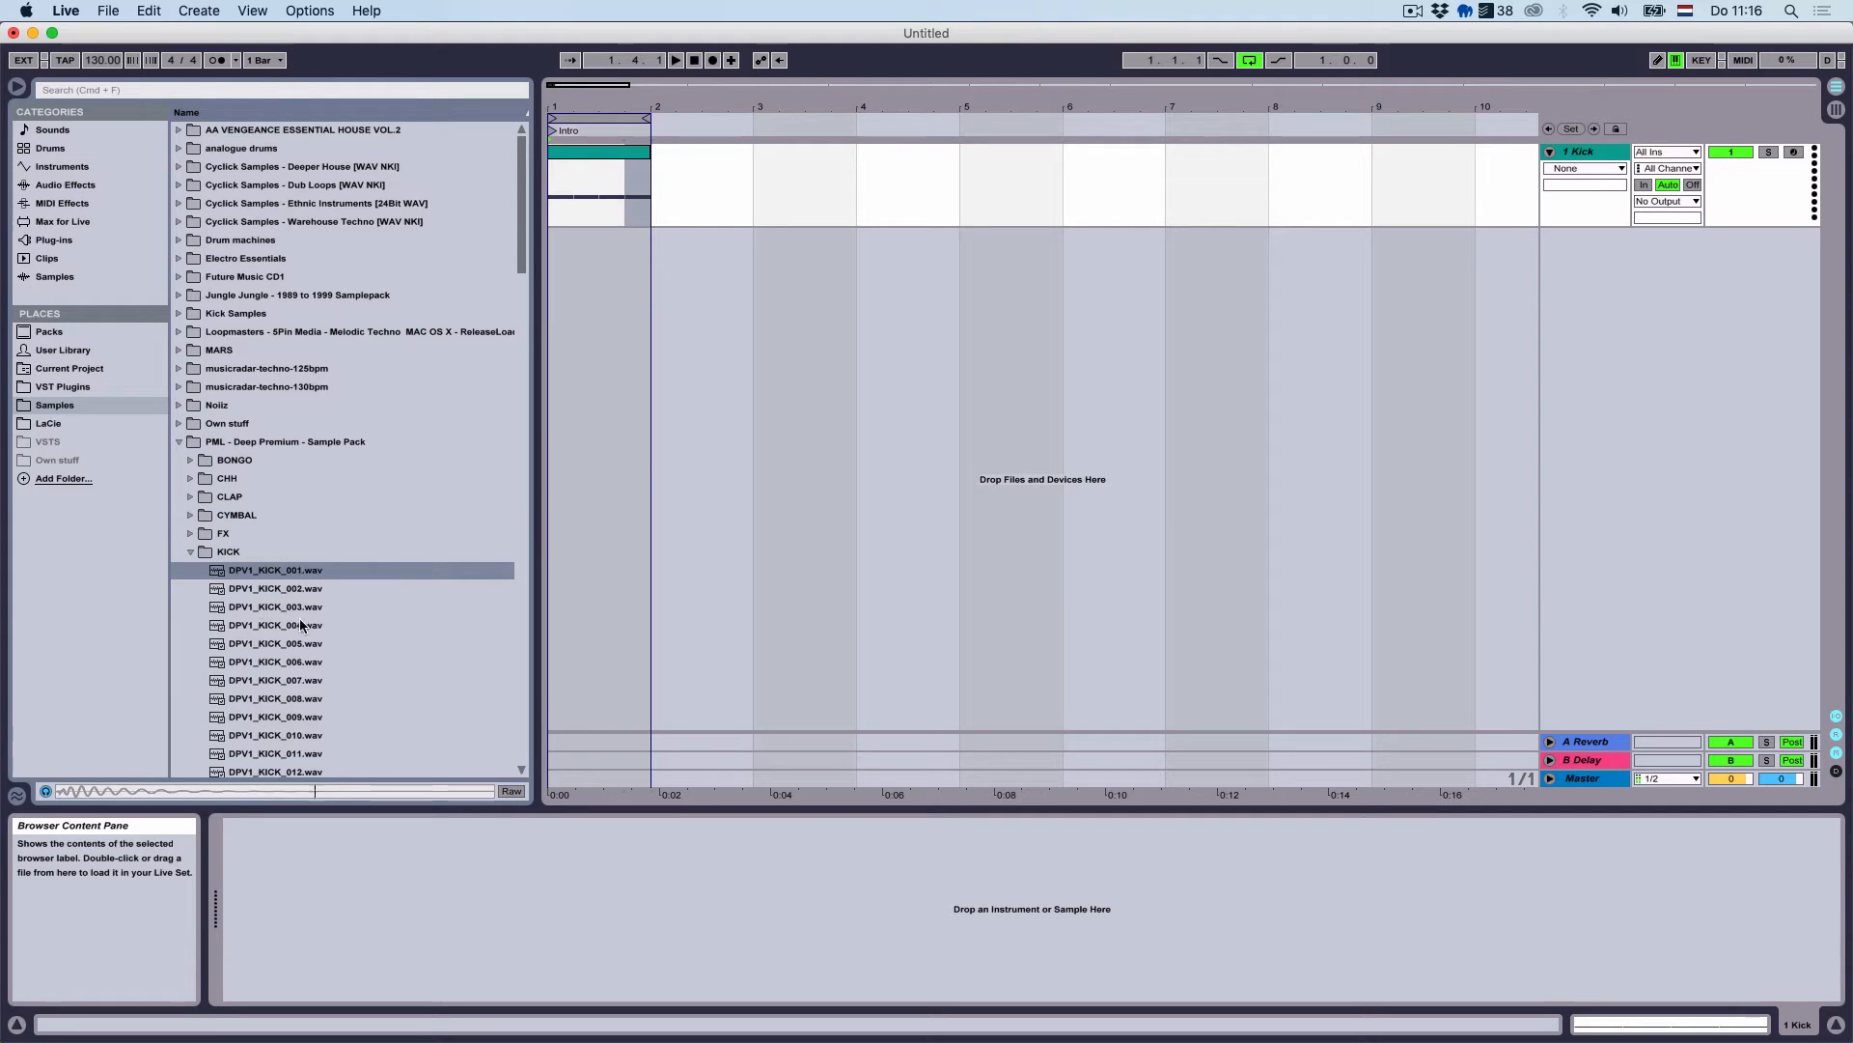
{"action": "key", "text": "Down"}
{"action": "key", "text": "Down"}
{"action": "key", "text": "Up"}
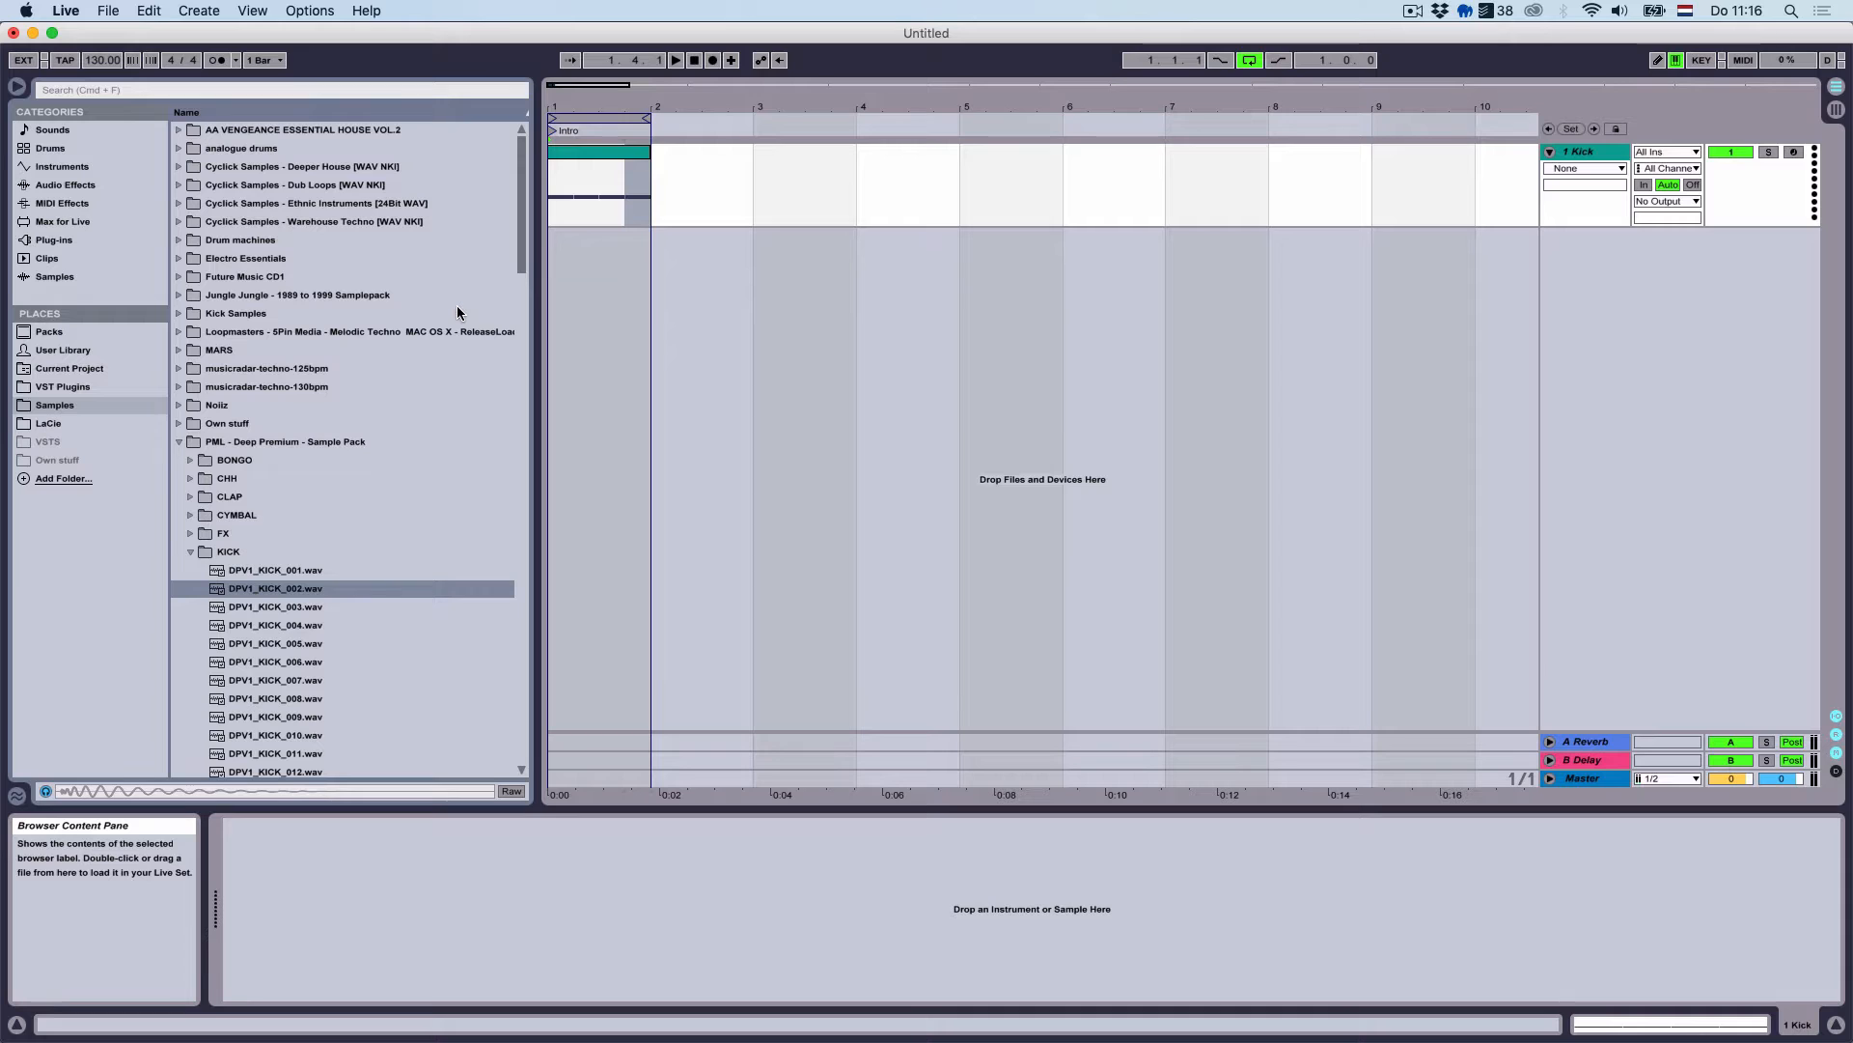
{"action": "key", "text": "Down"}
{"action": "key", "text": "Down"}
{"action": "key", "text": "Up"}
{"action": "key", "text": "Up"}
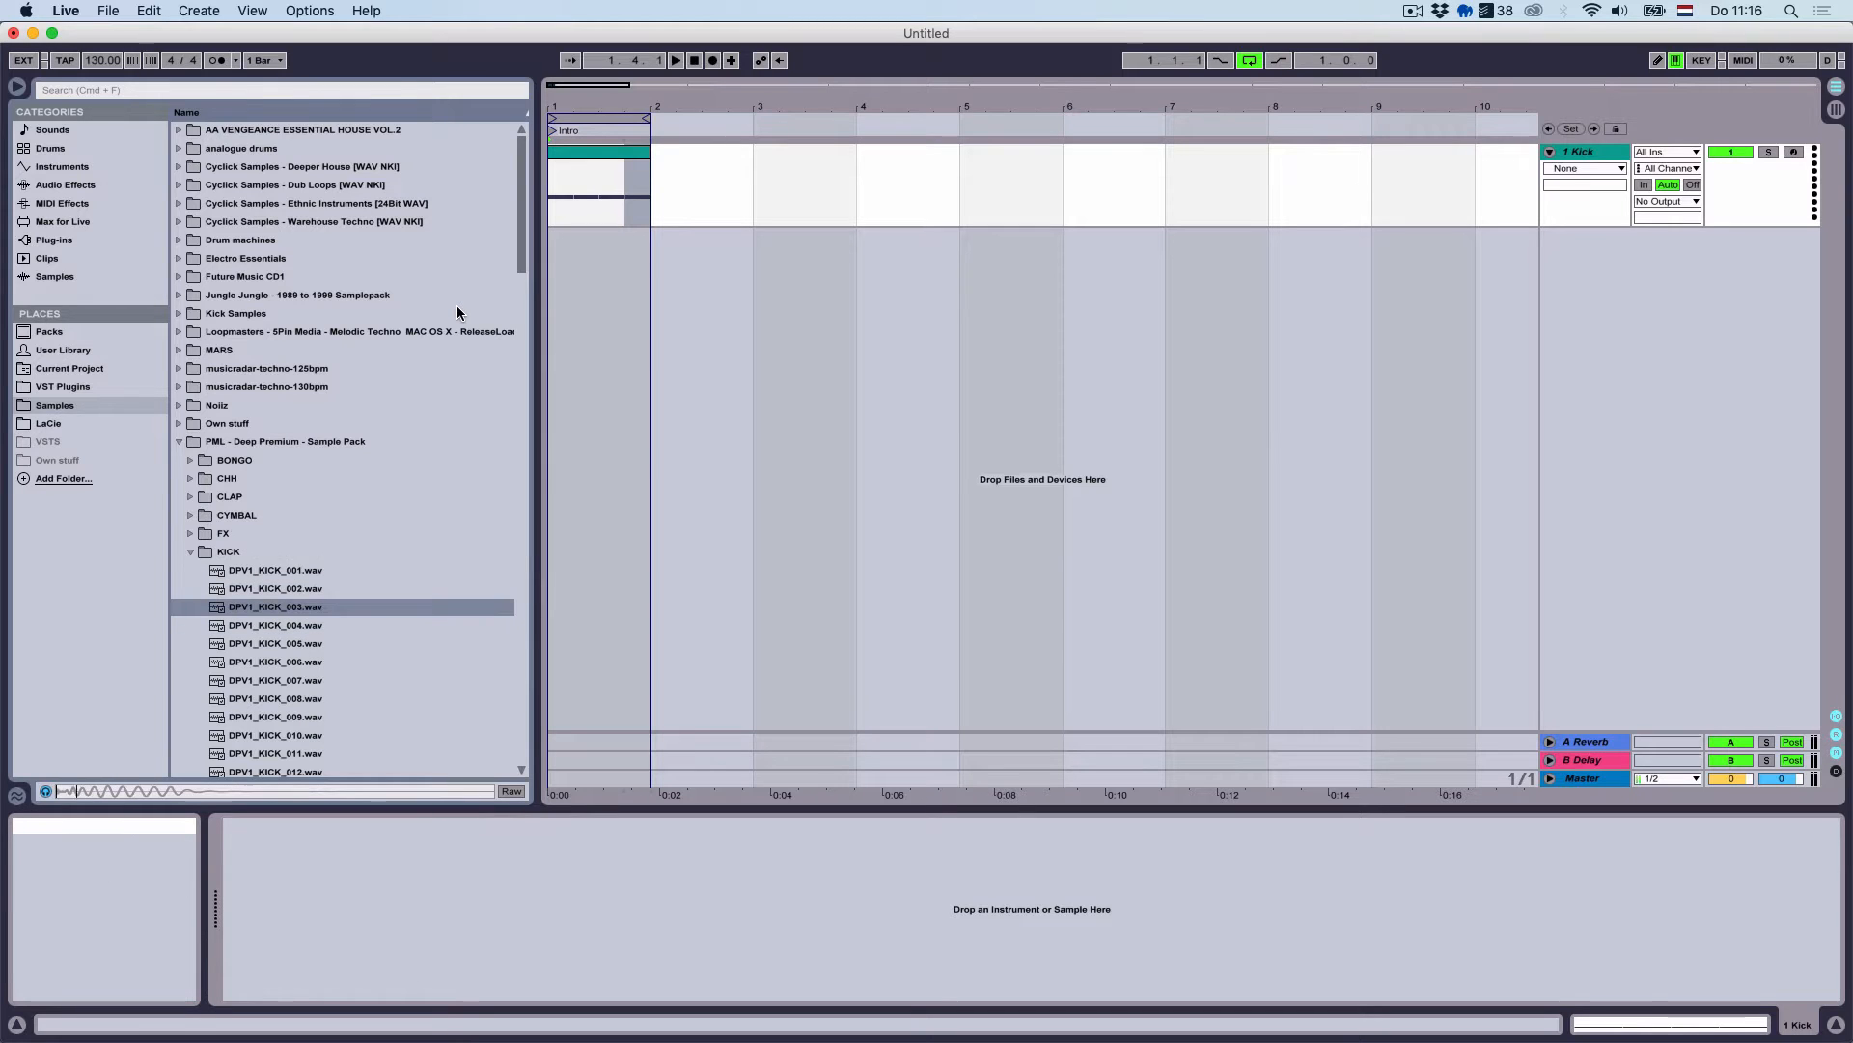
Load DPV1_KICK_002 into Simpler on the Kick track in 1-Shot mode with a 149 ms fade-out
{"action": "double_click", "coordinate": [382, 583]}
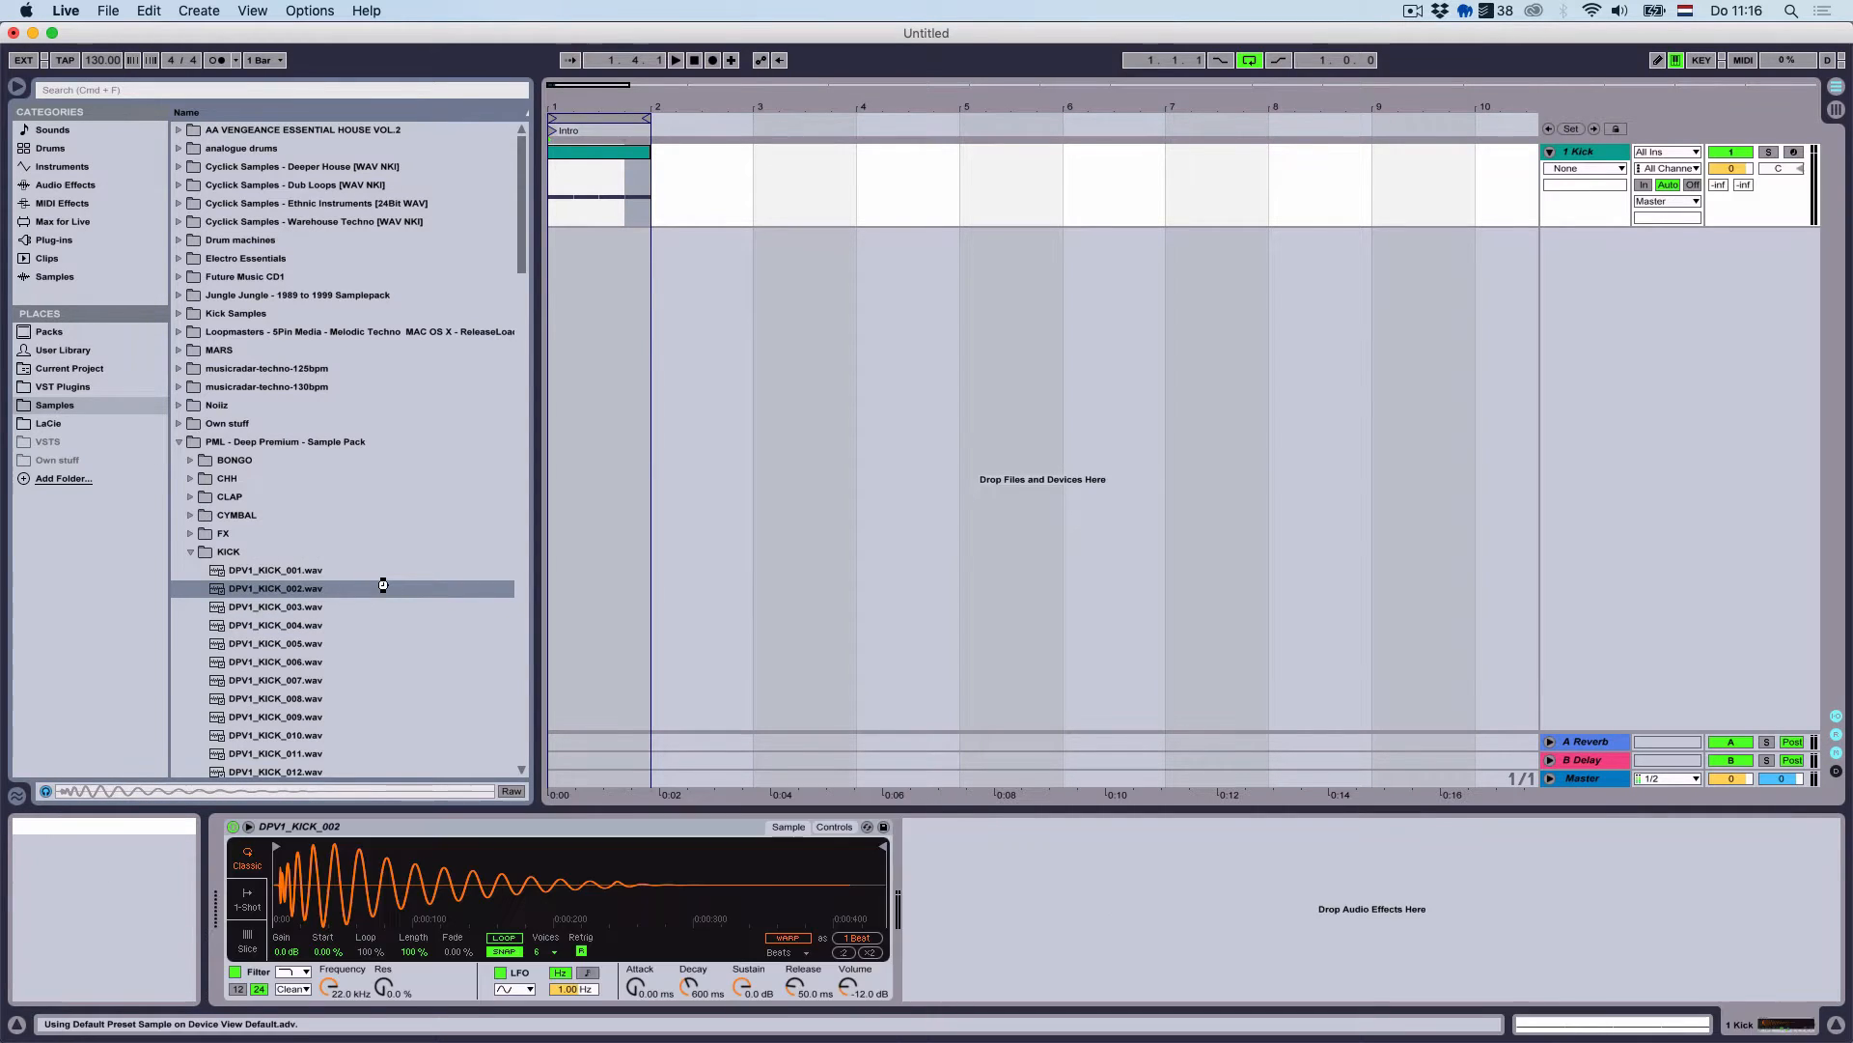
{"action": "key", "text": "space"}
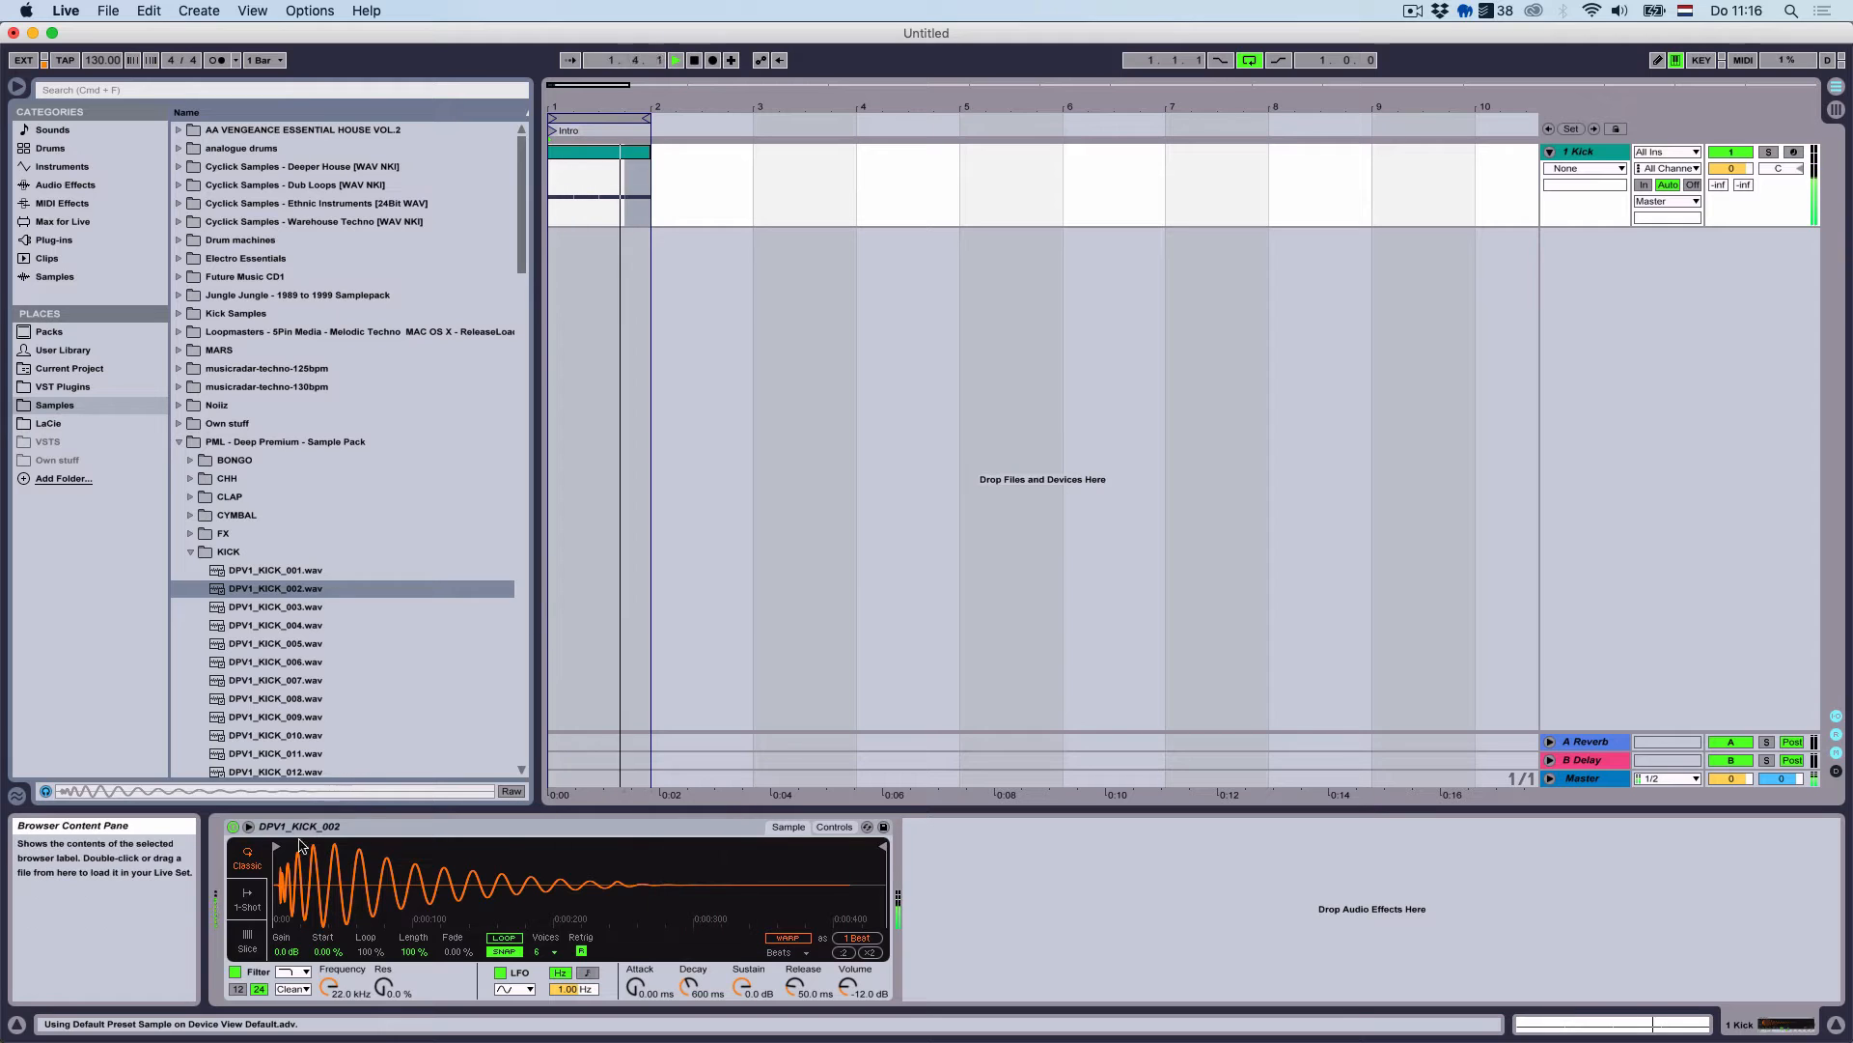
{"action": "left_click", "coordinate": [247, 898]}
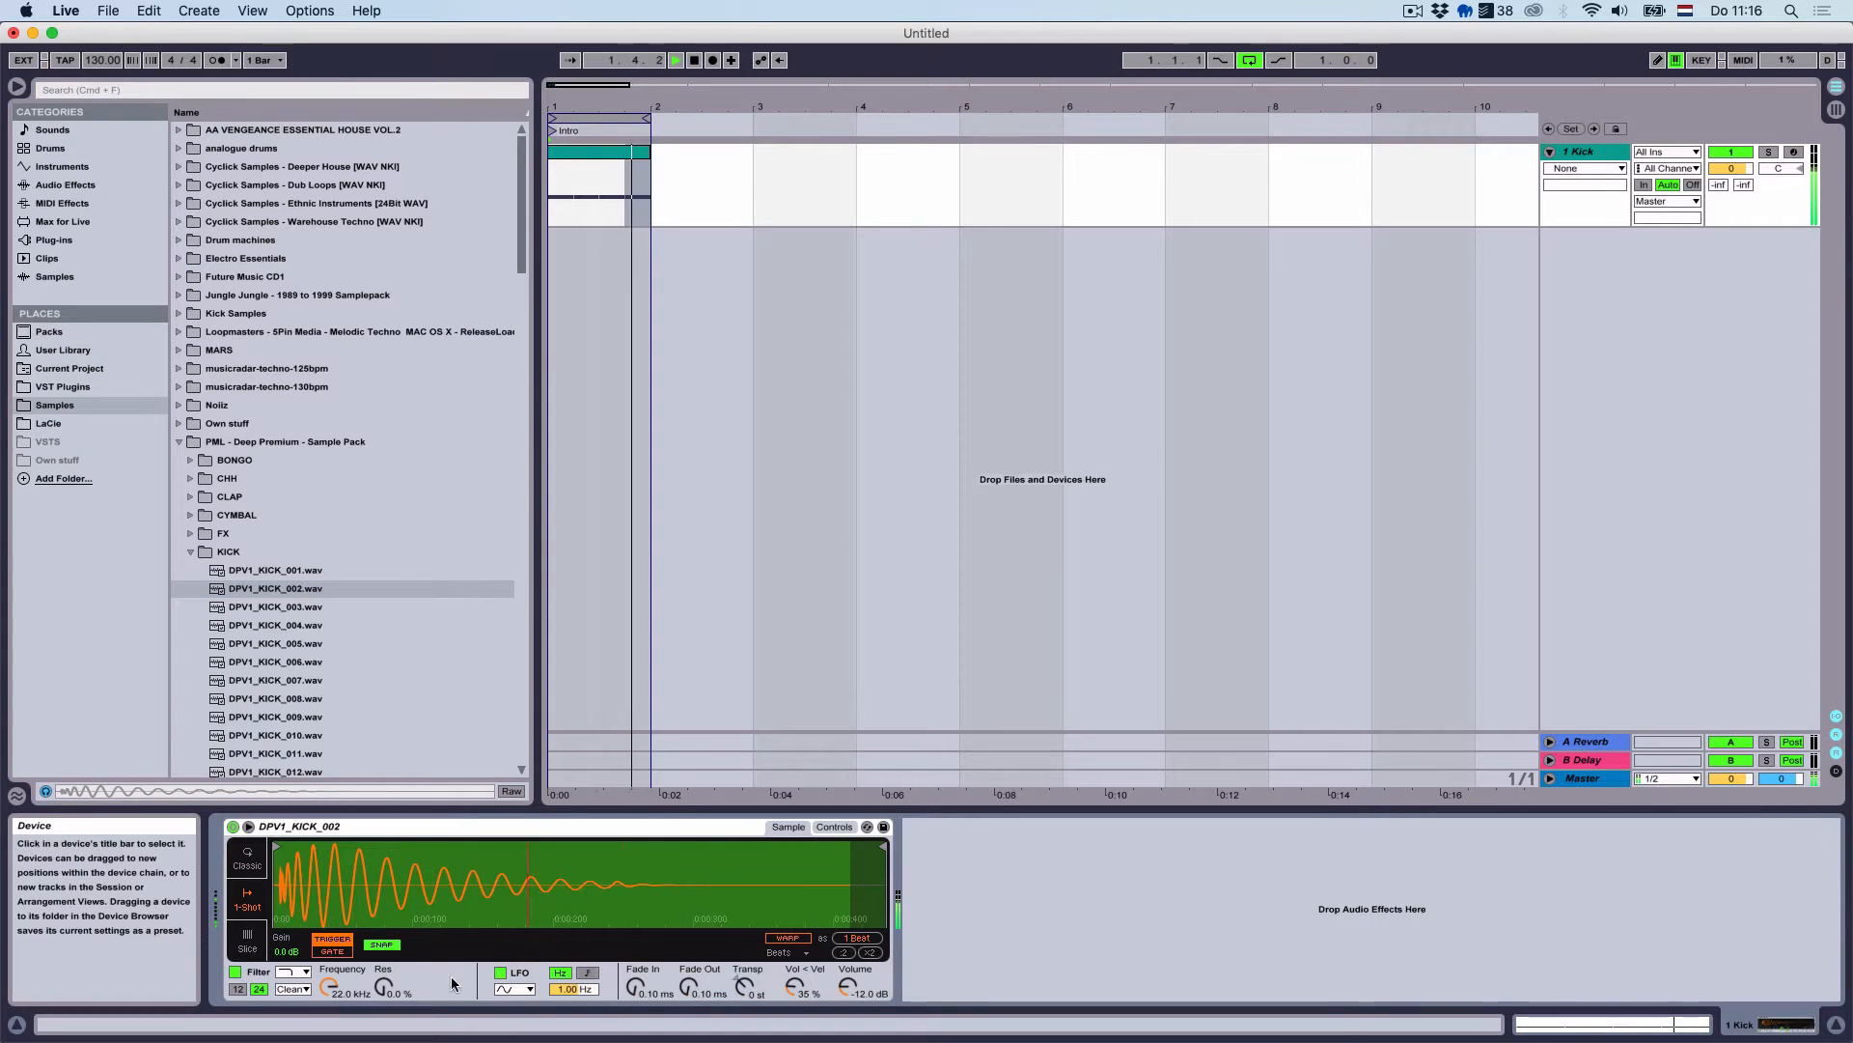
{"action": "left_click", "coordinate": [635, 986]}
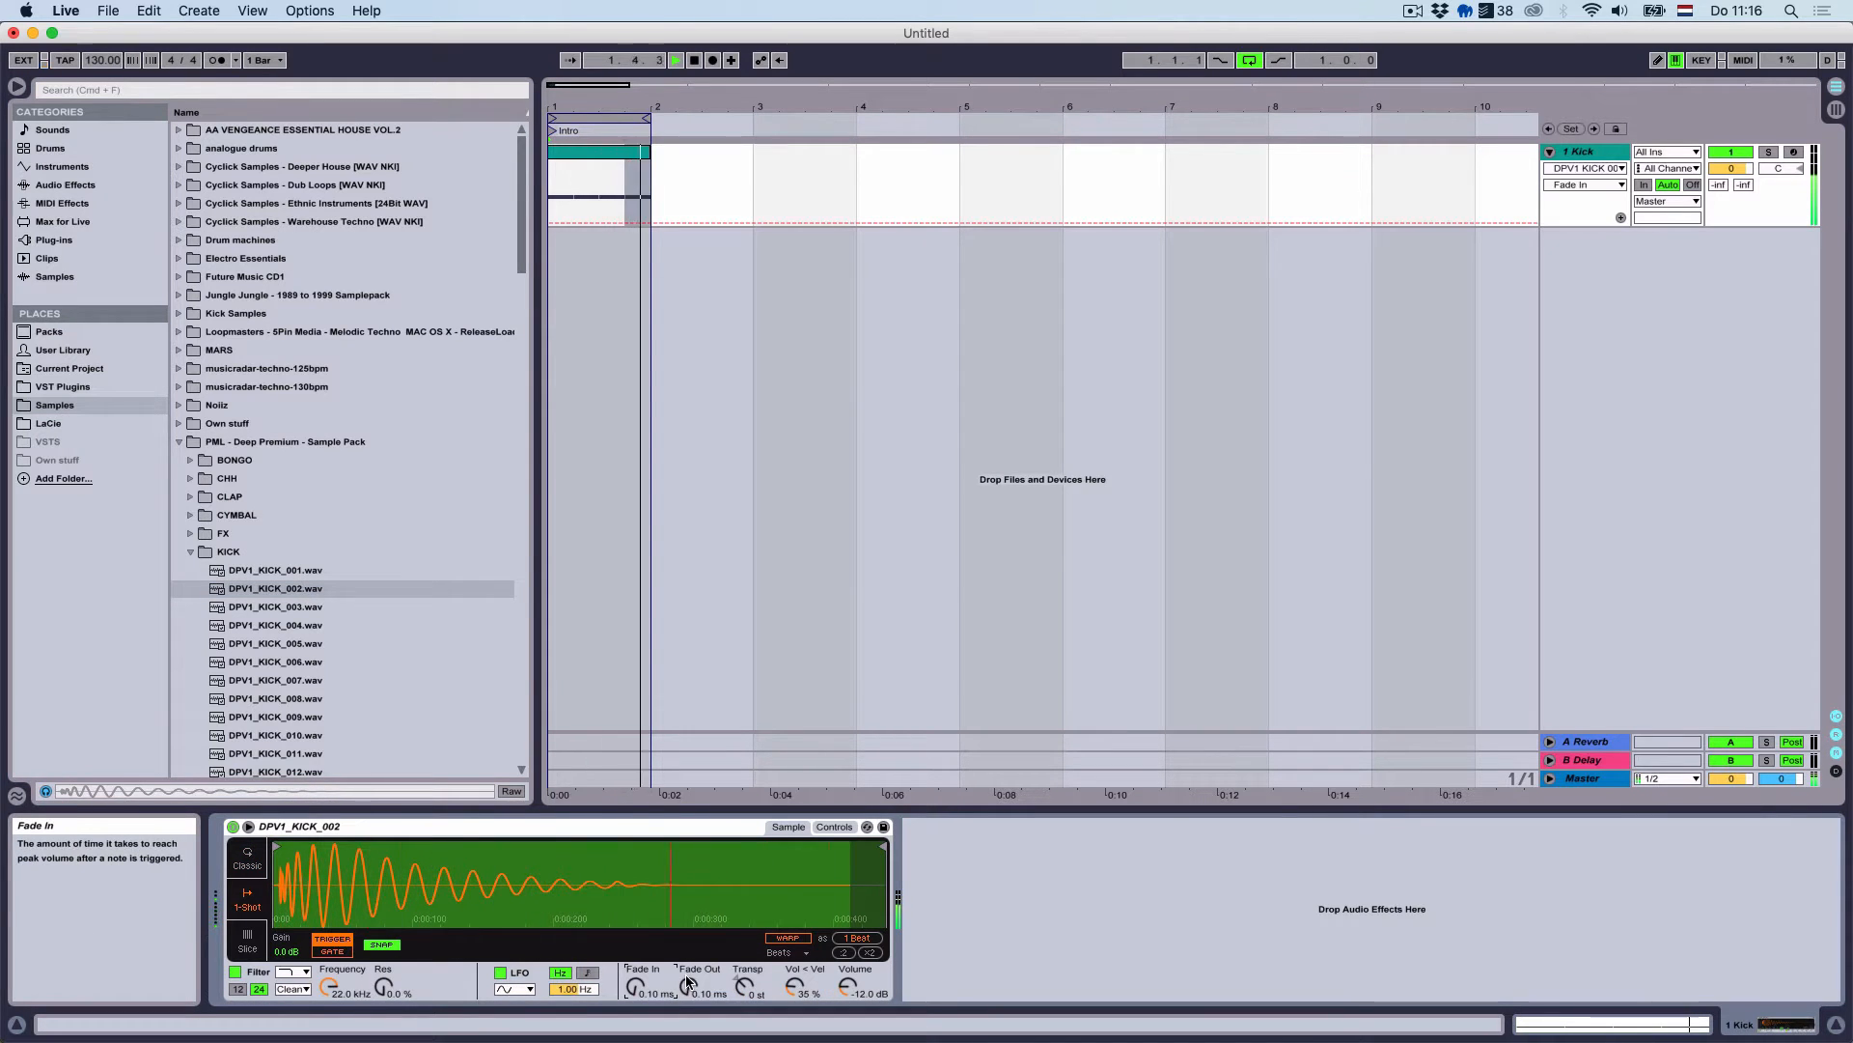
{"action": "left_click_drag", "start_coordinate": [683, 986], "coordinate": [684, 937]}
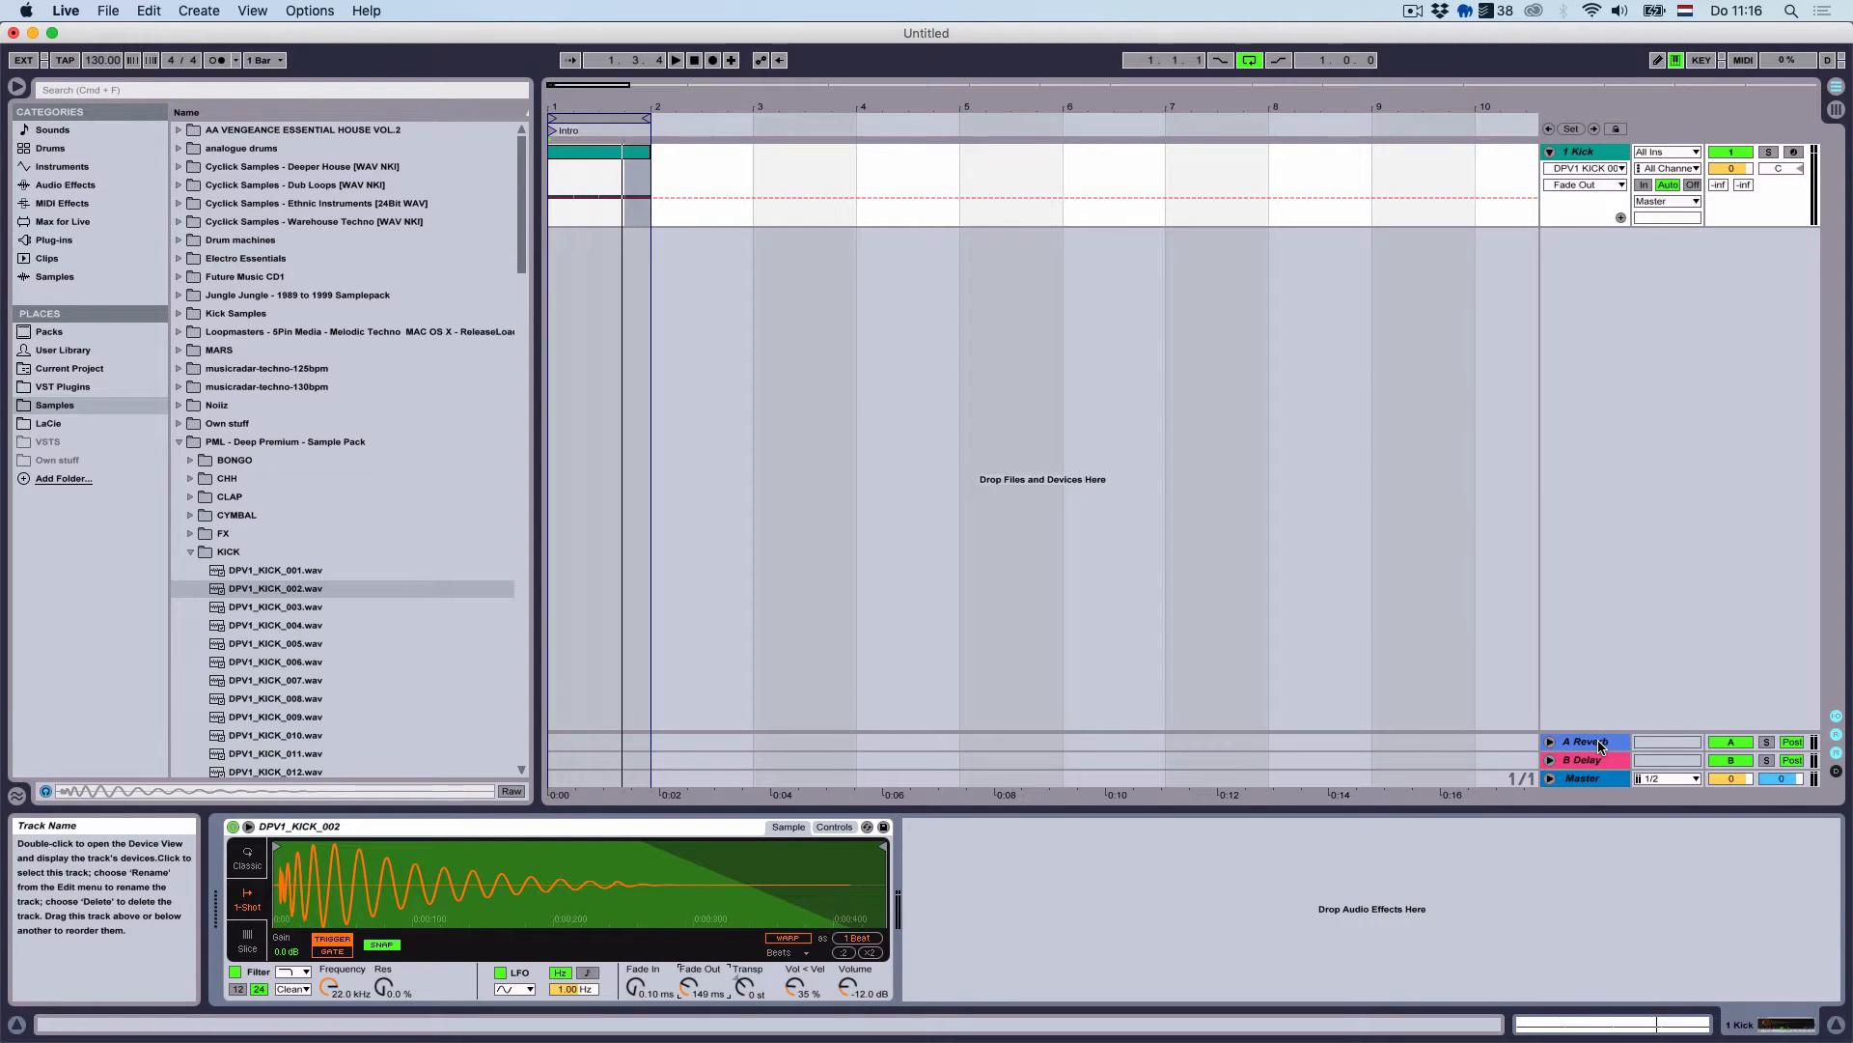
{"action": "left_click", "coordinate": [1601, 745]}
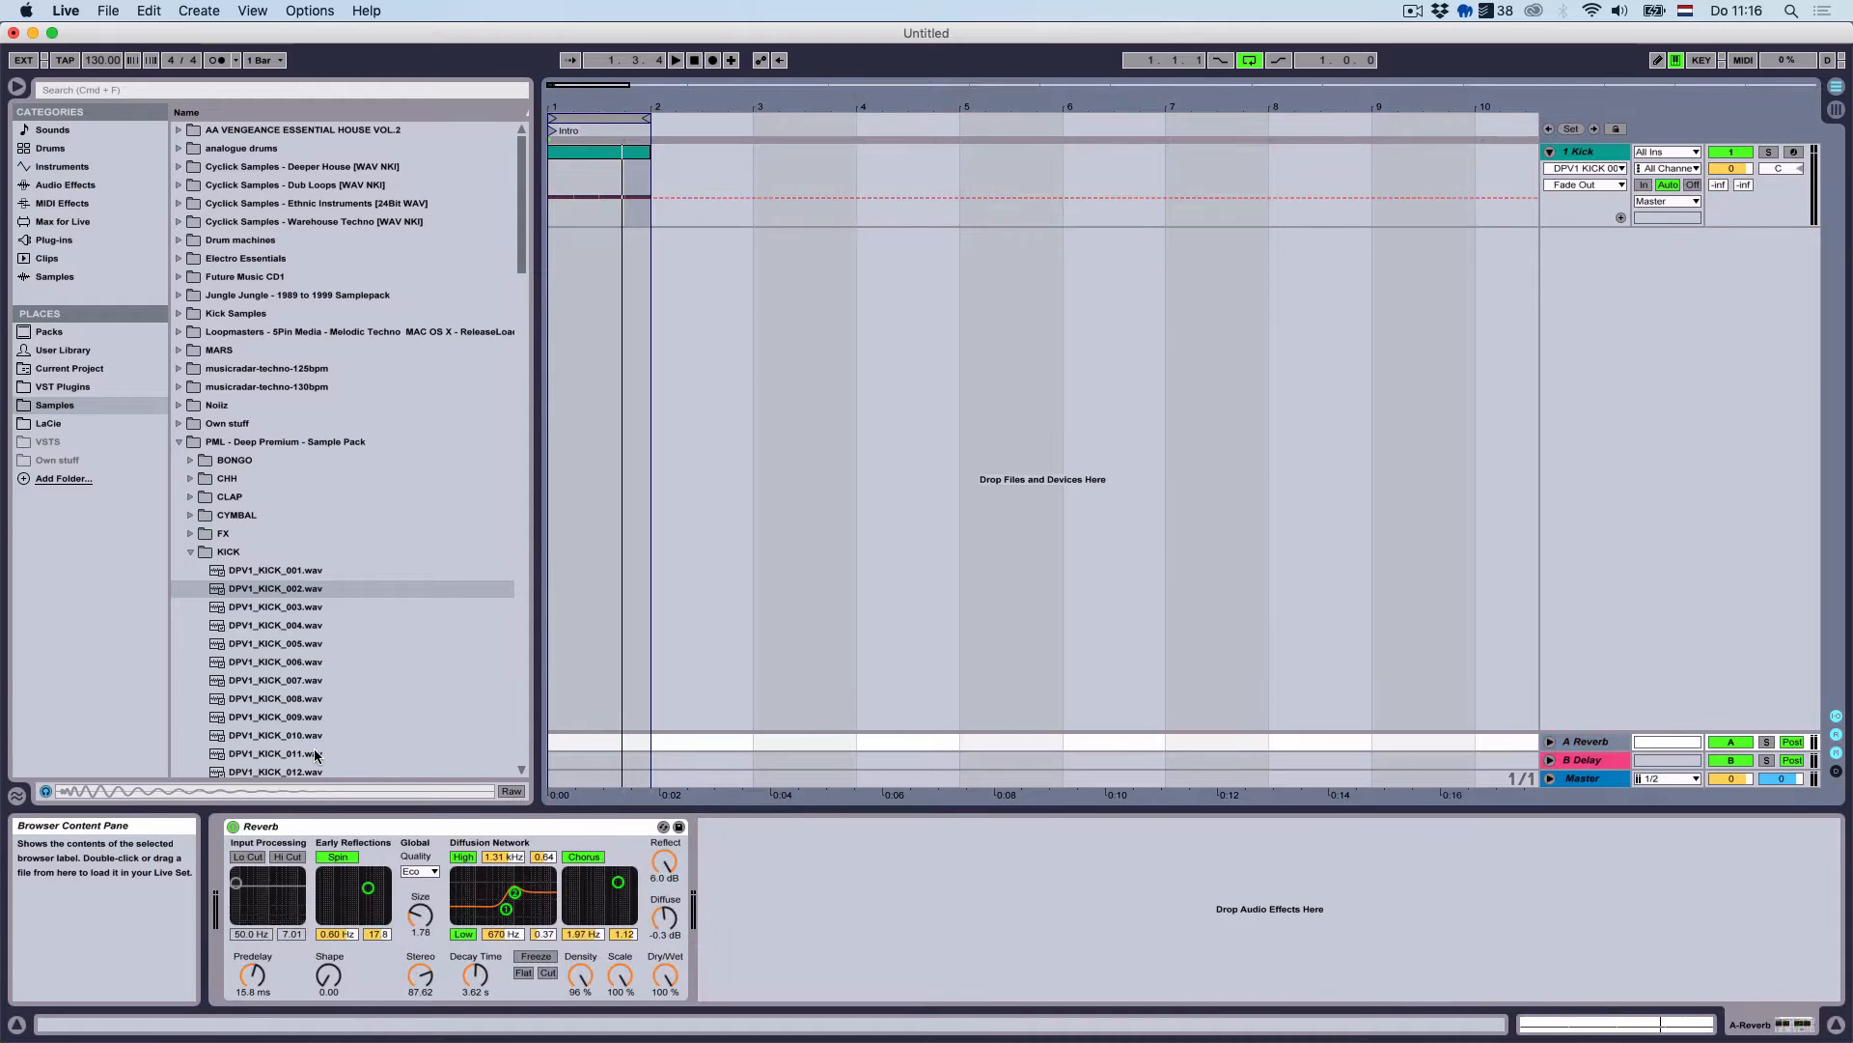
Replace return A's Reverb with a fresh one: High quality, chorus and spin off, 0.50 ms predelay
{"action": "left_click", "coordinate": [437, 830]}
{"action": "key", "text": "Delete"}
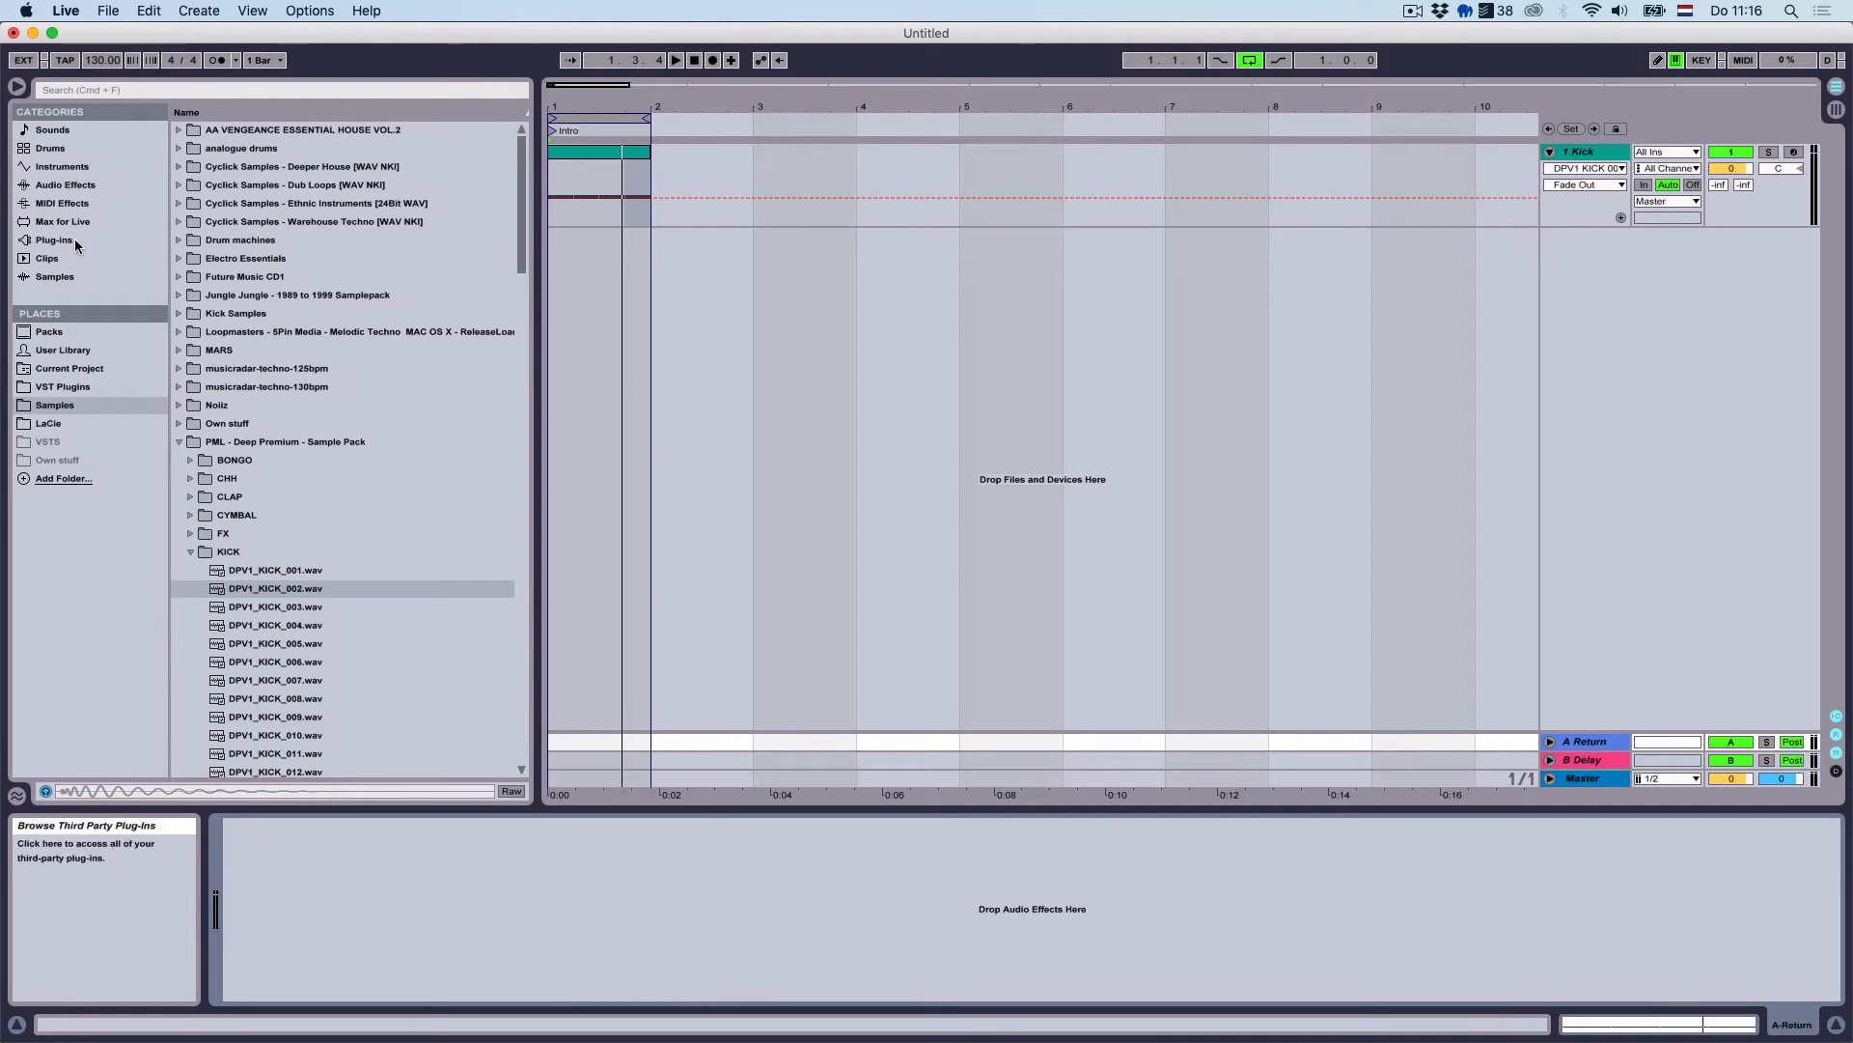
{"action": "left_click", "coordinate": [65, 184]}
{"action": "left_click", "coordinate": [346, 586]}
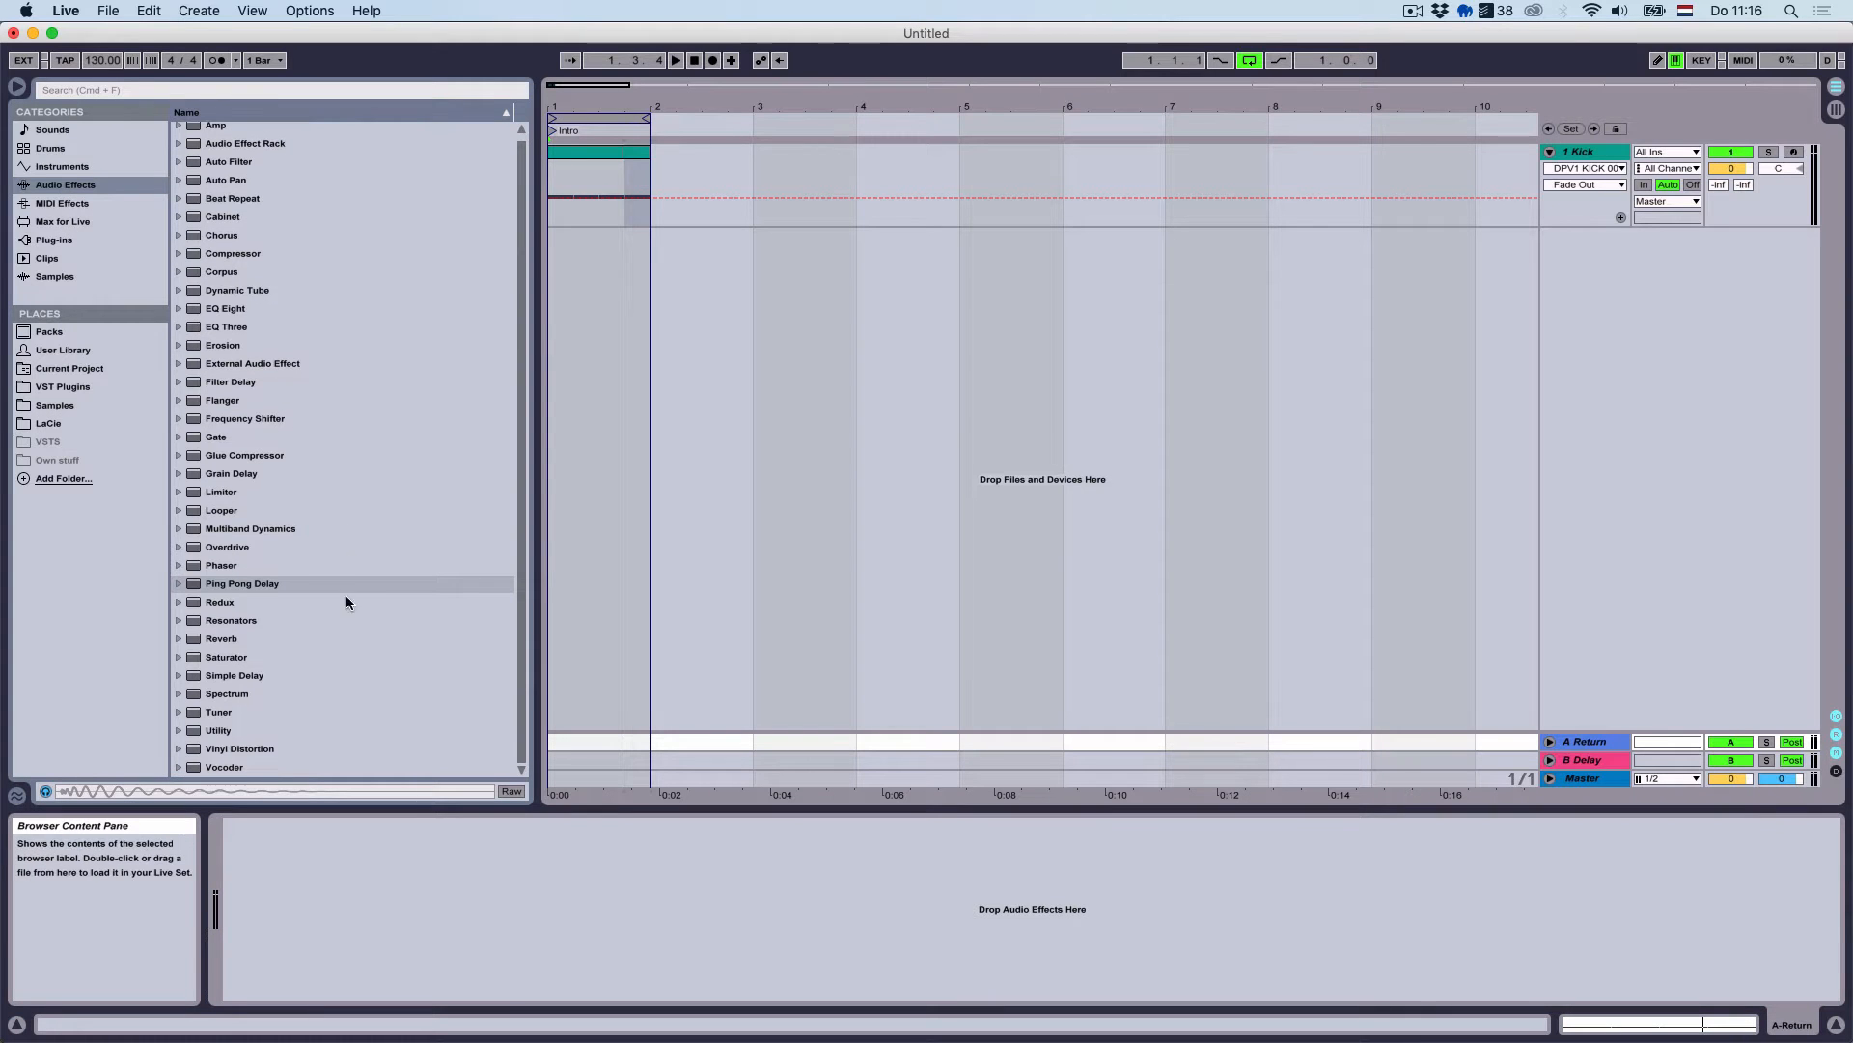
{"action": "double_click", "coordinate": [257, 640]}
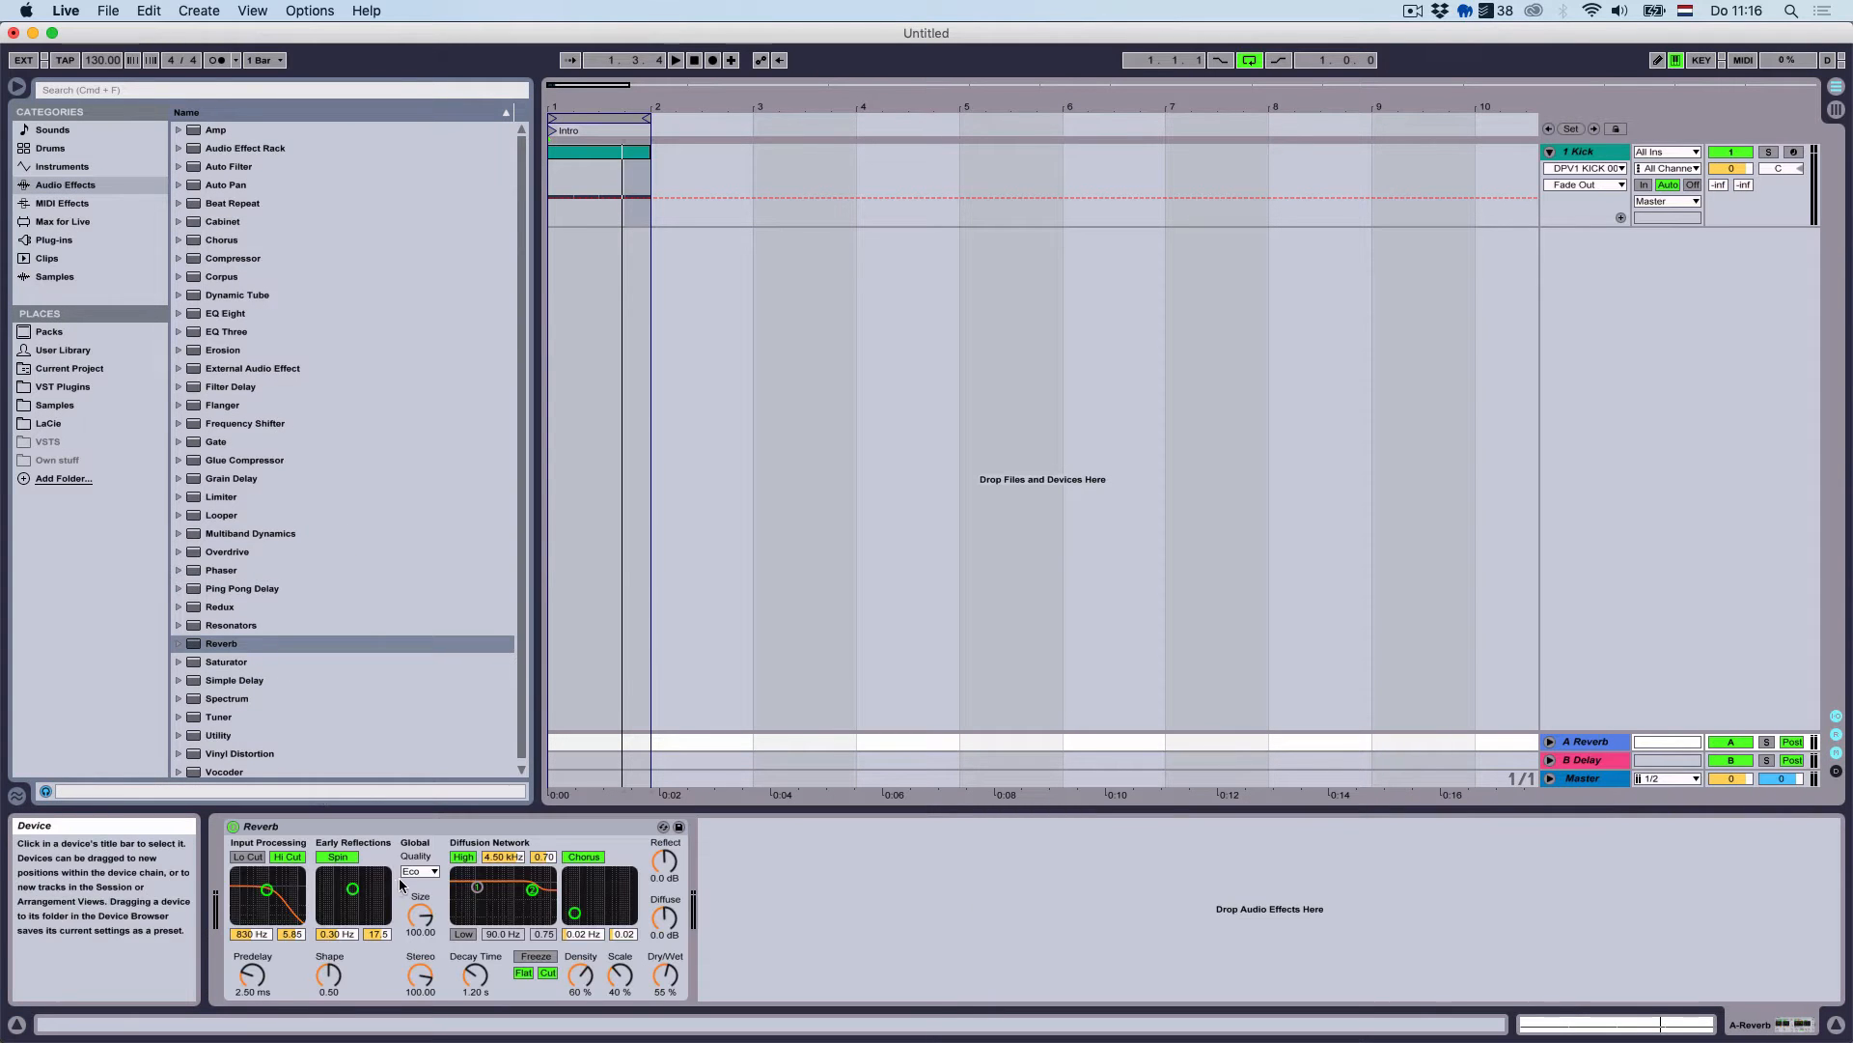
{"action": "left_click", "coordinate": [417, 873]}
{"action": "left_click", "coordinate": [413, 913]}
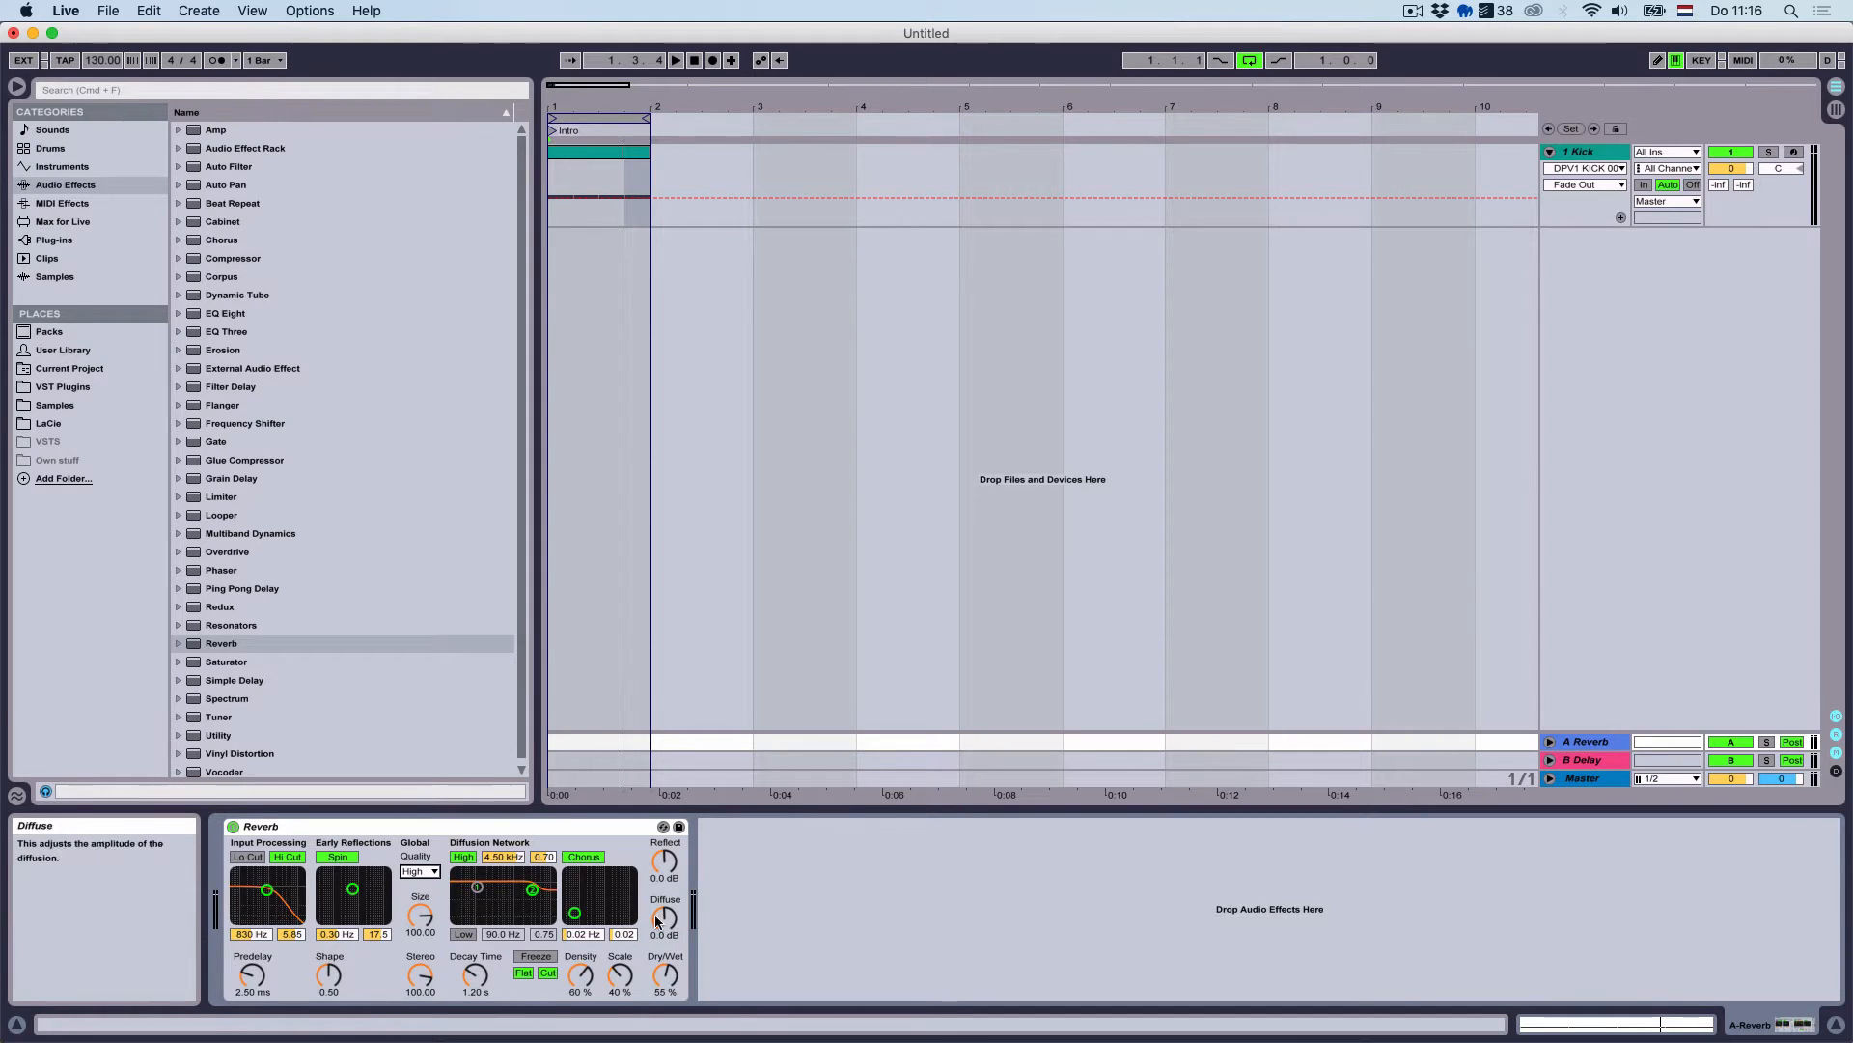
{"action": "left_click", "coordinate": [584, 856]}
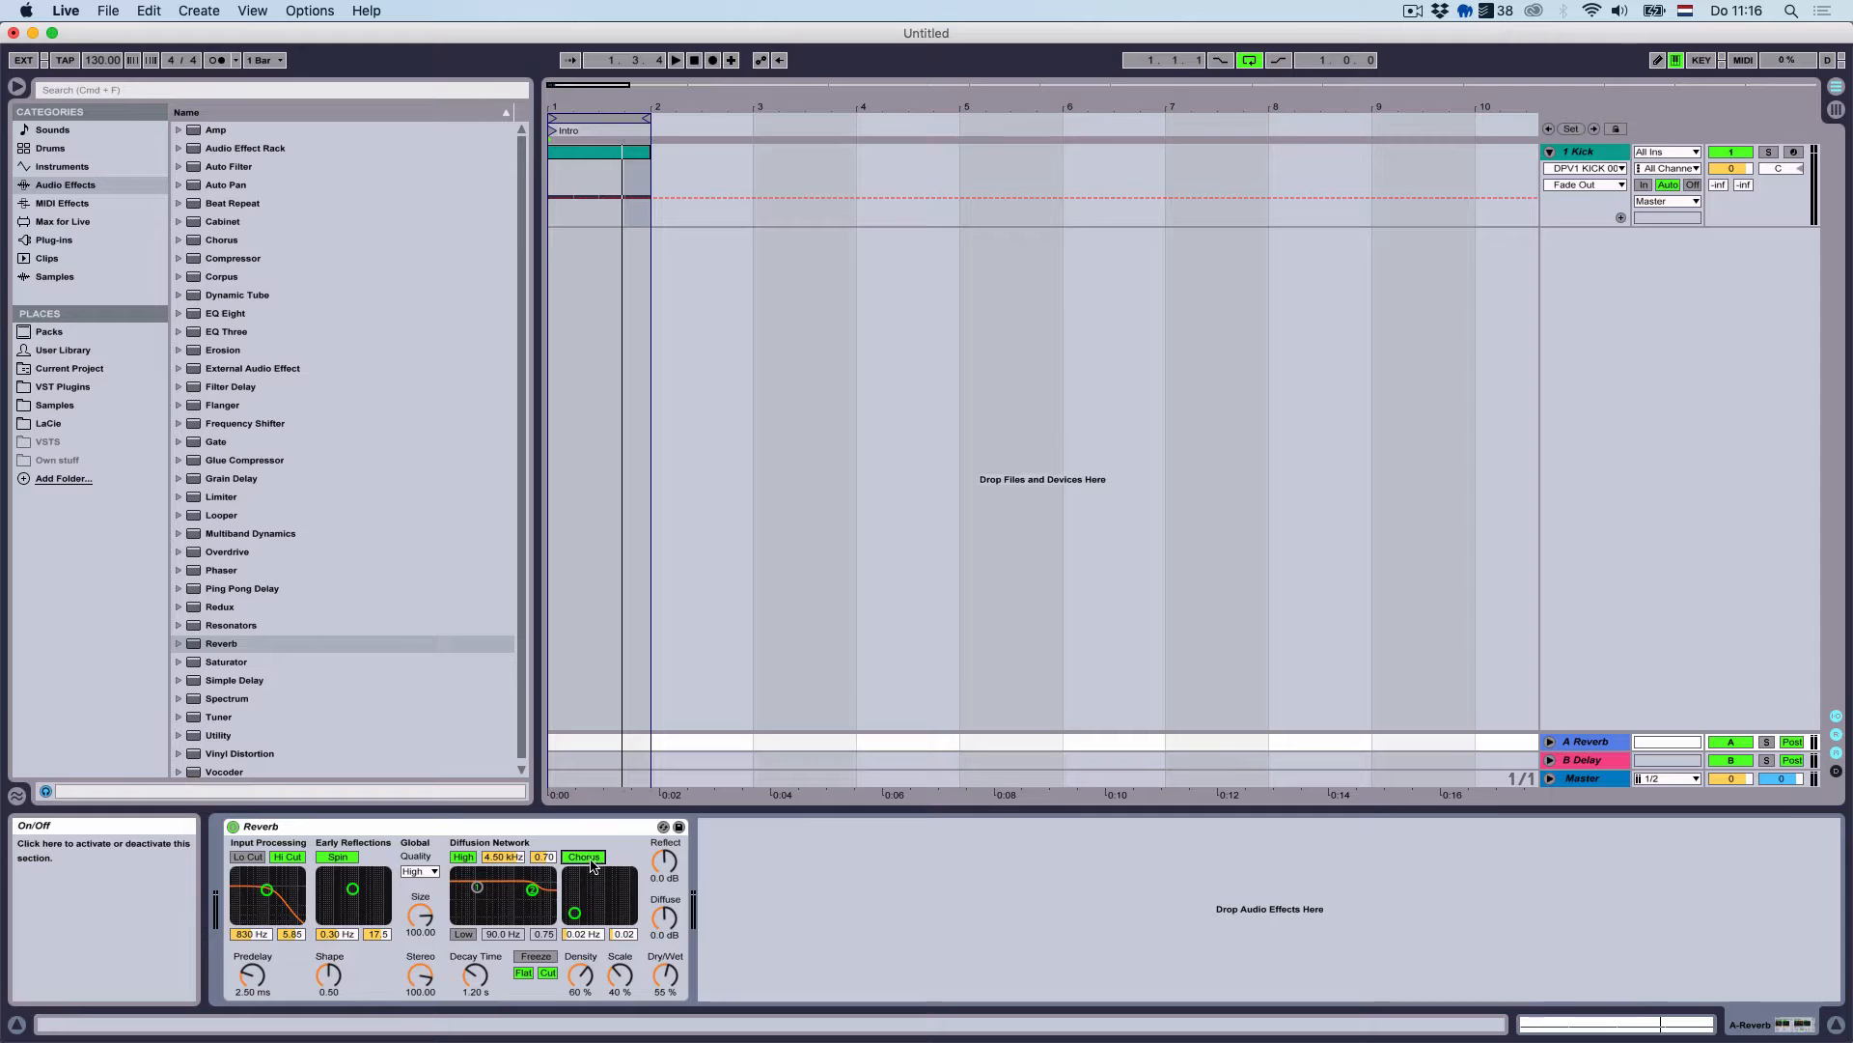
{"action": "left_click", "coordinate": [338, 859]}
{"action": "left_click_drag", "start_coordinate": [253, 977], "coordinate": [259, 1024]}
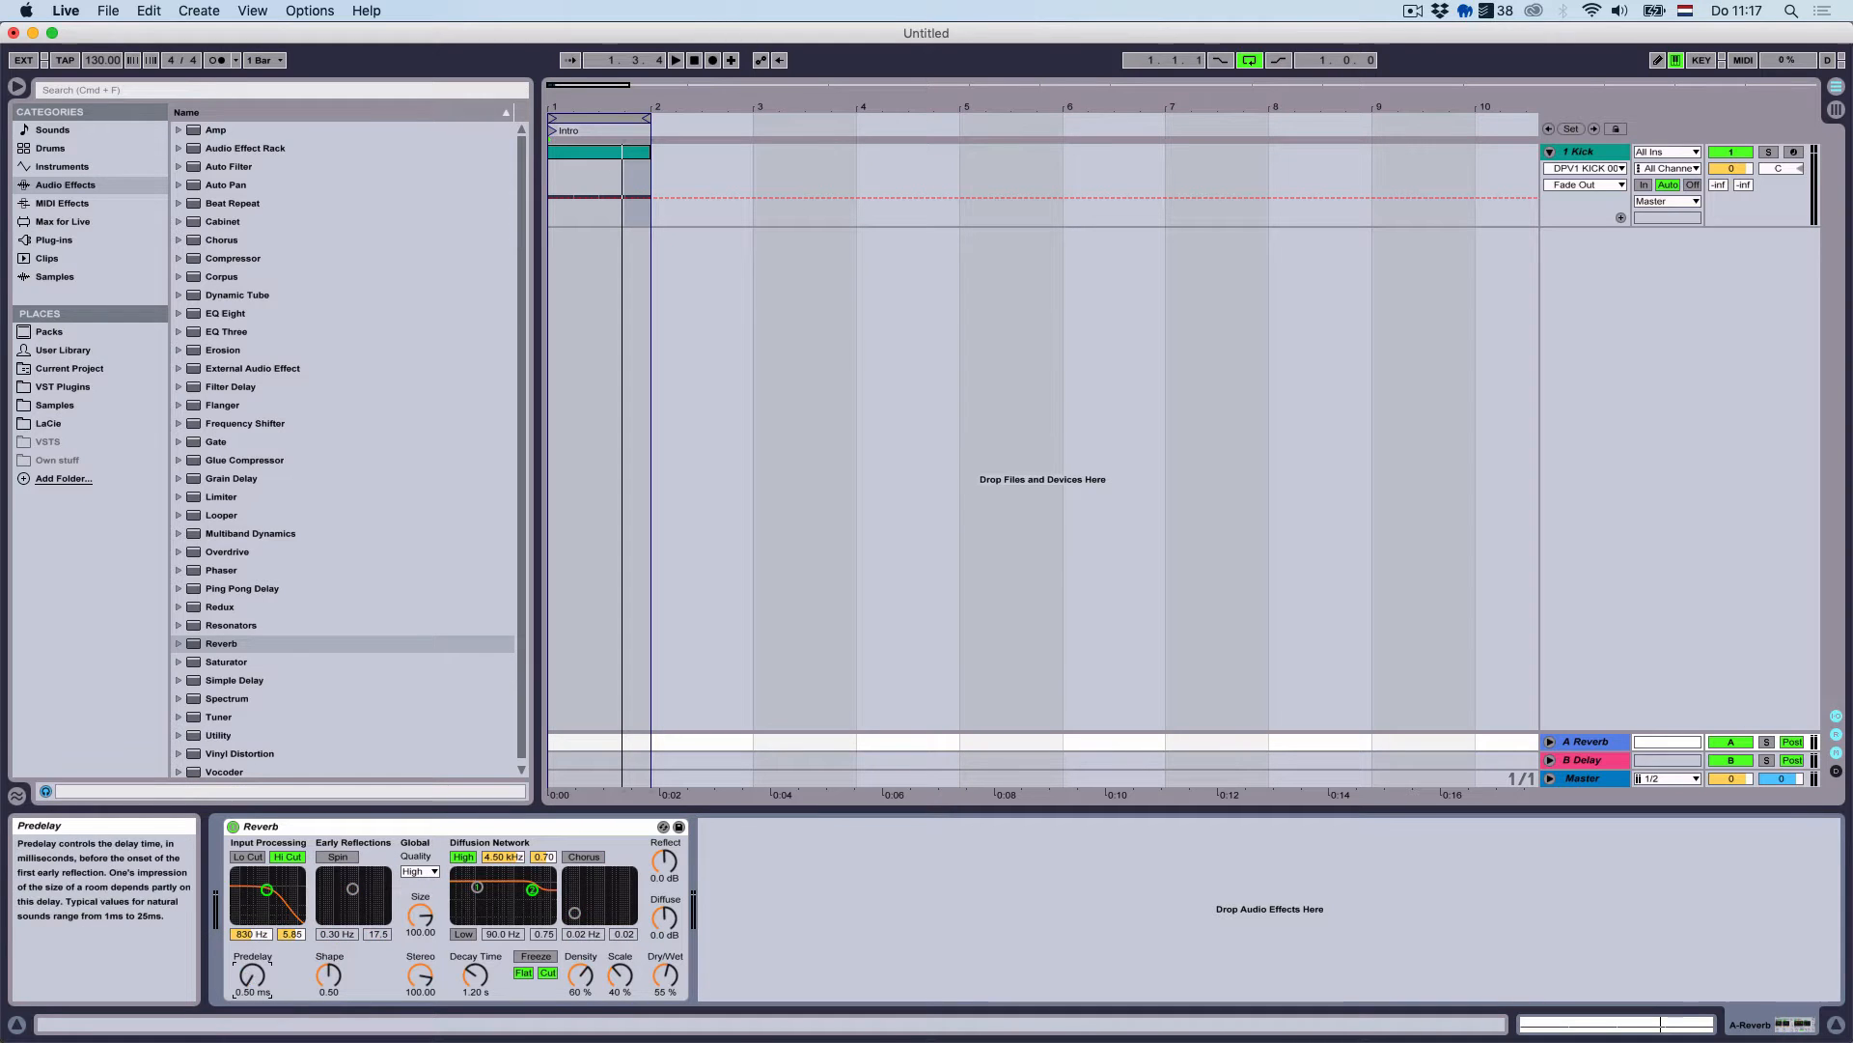
Set Reverb dry/wet to 100%, send the kick to A at about -2.2 dB, and decay 2.00 s
{"action": "left_click", "coordinate": [668, 975]}
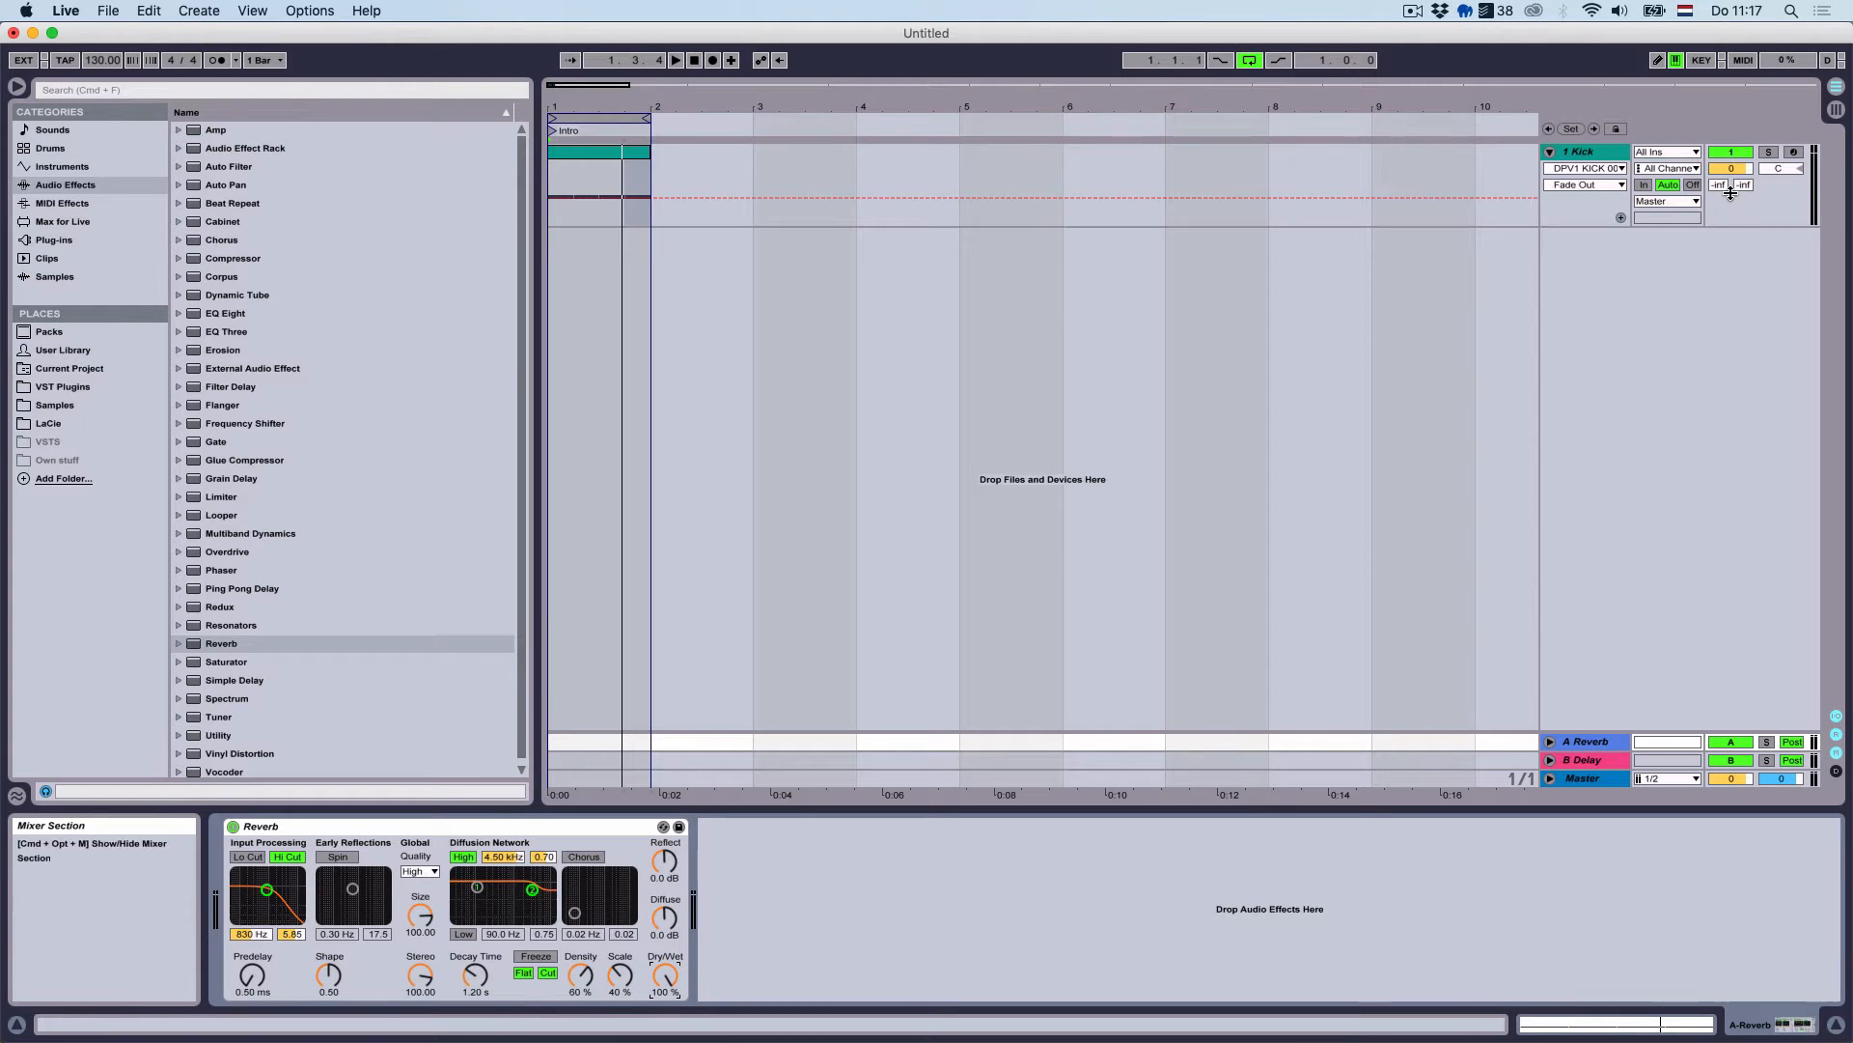
{"action": "key", "text": "space"}
{"action": "left_click_drag", "start_coordinate": [1718, 186], "coordinate": [1718, 115]}
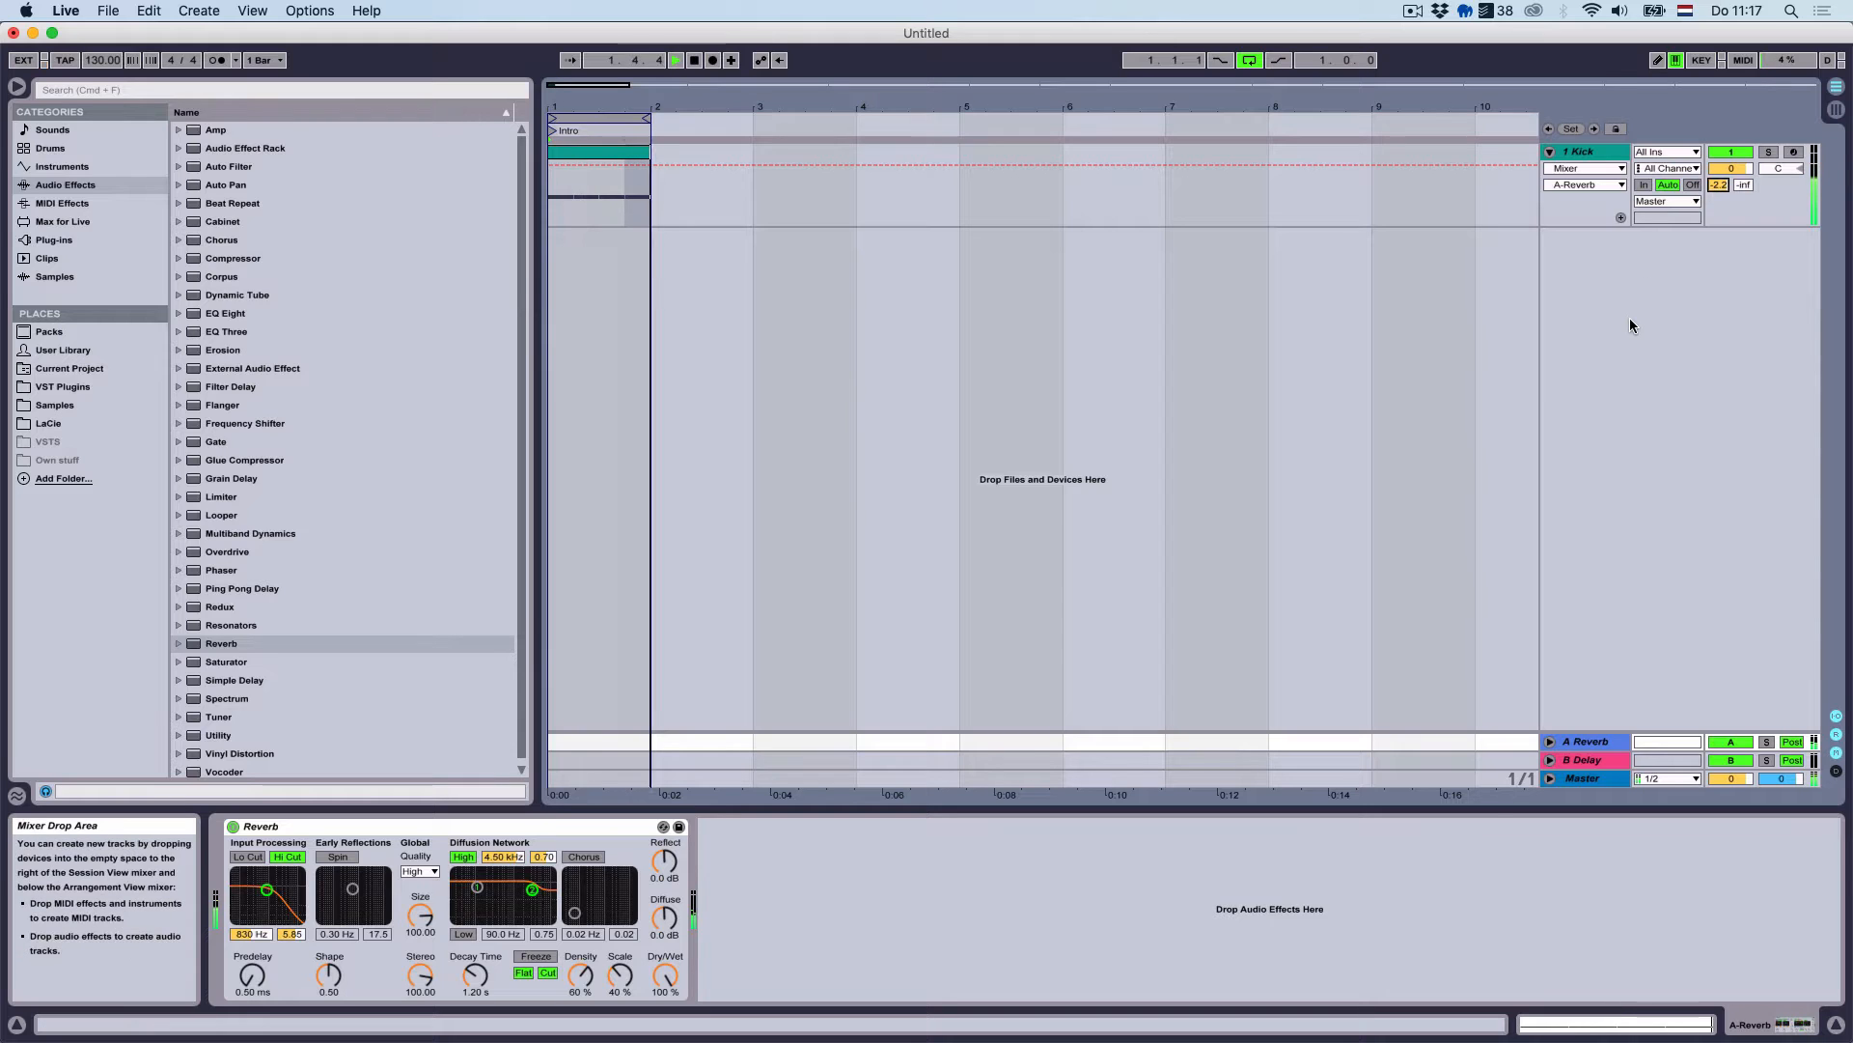
{"action": "key", "text": "space"}
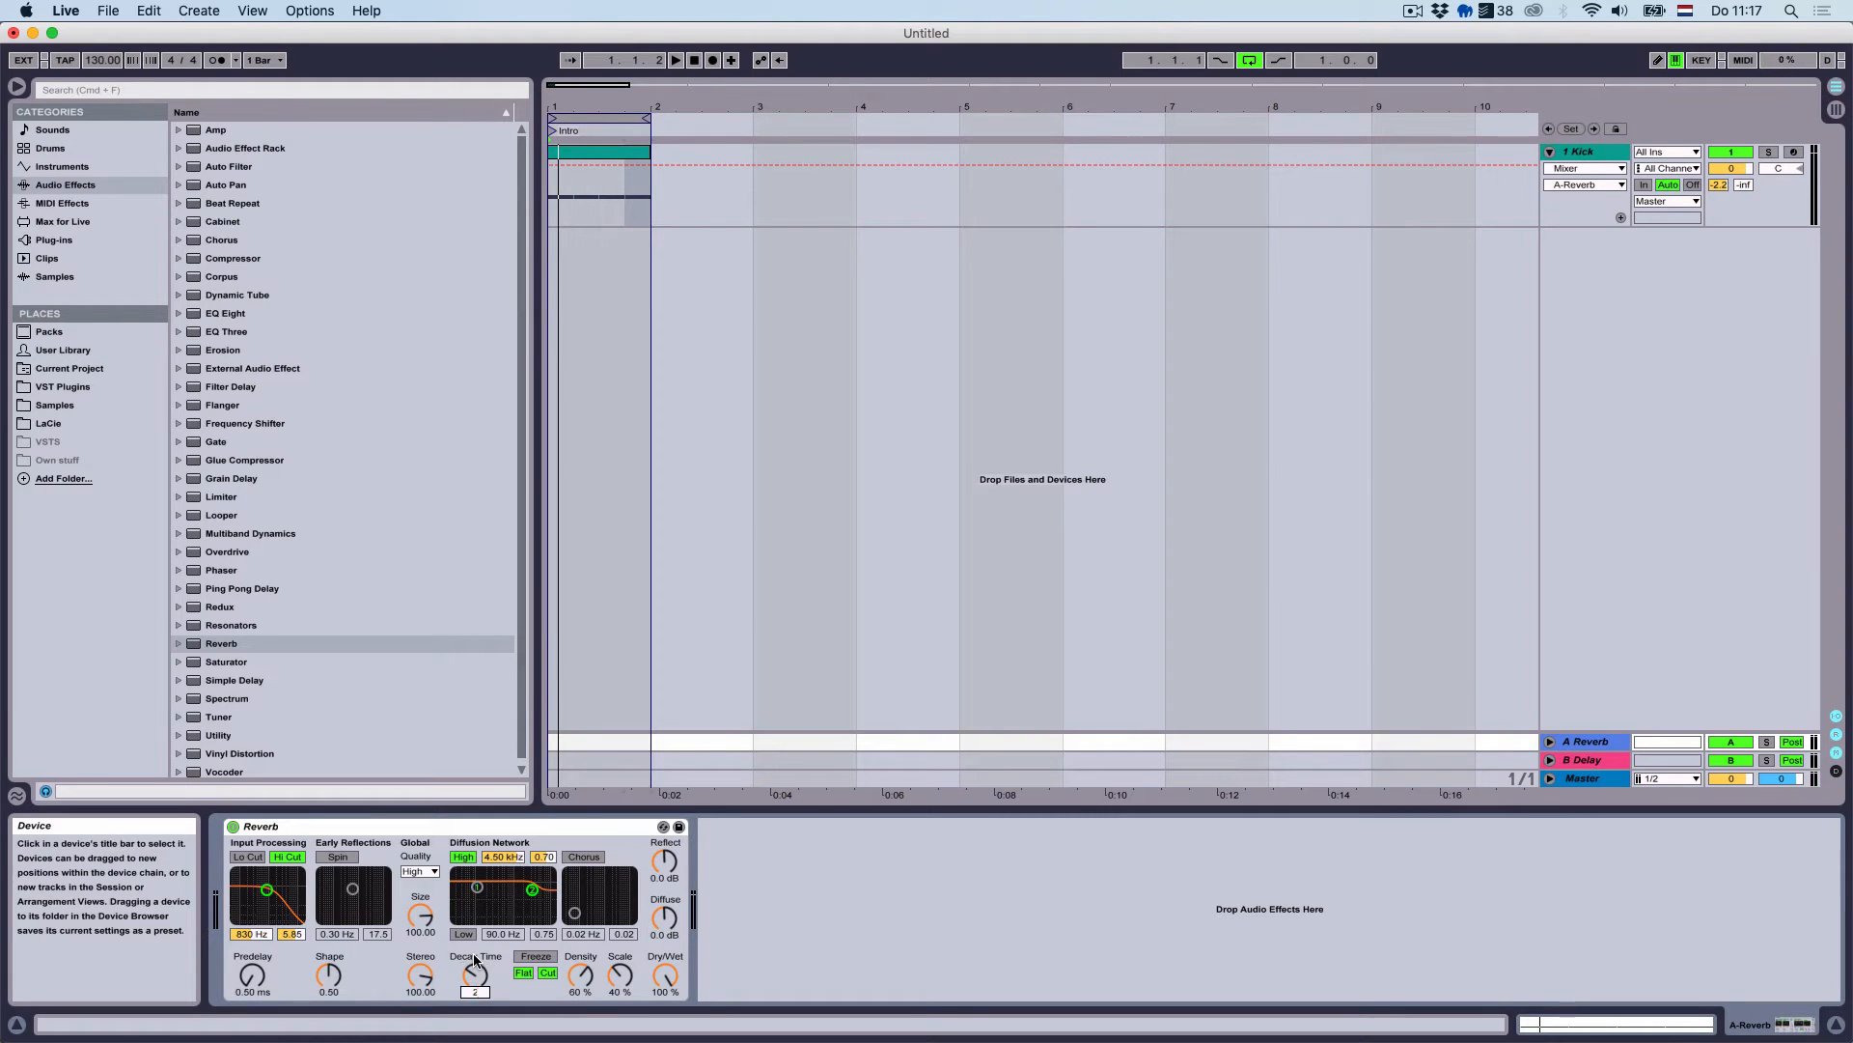
{"action": "key", "text": "Return"}
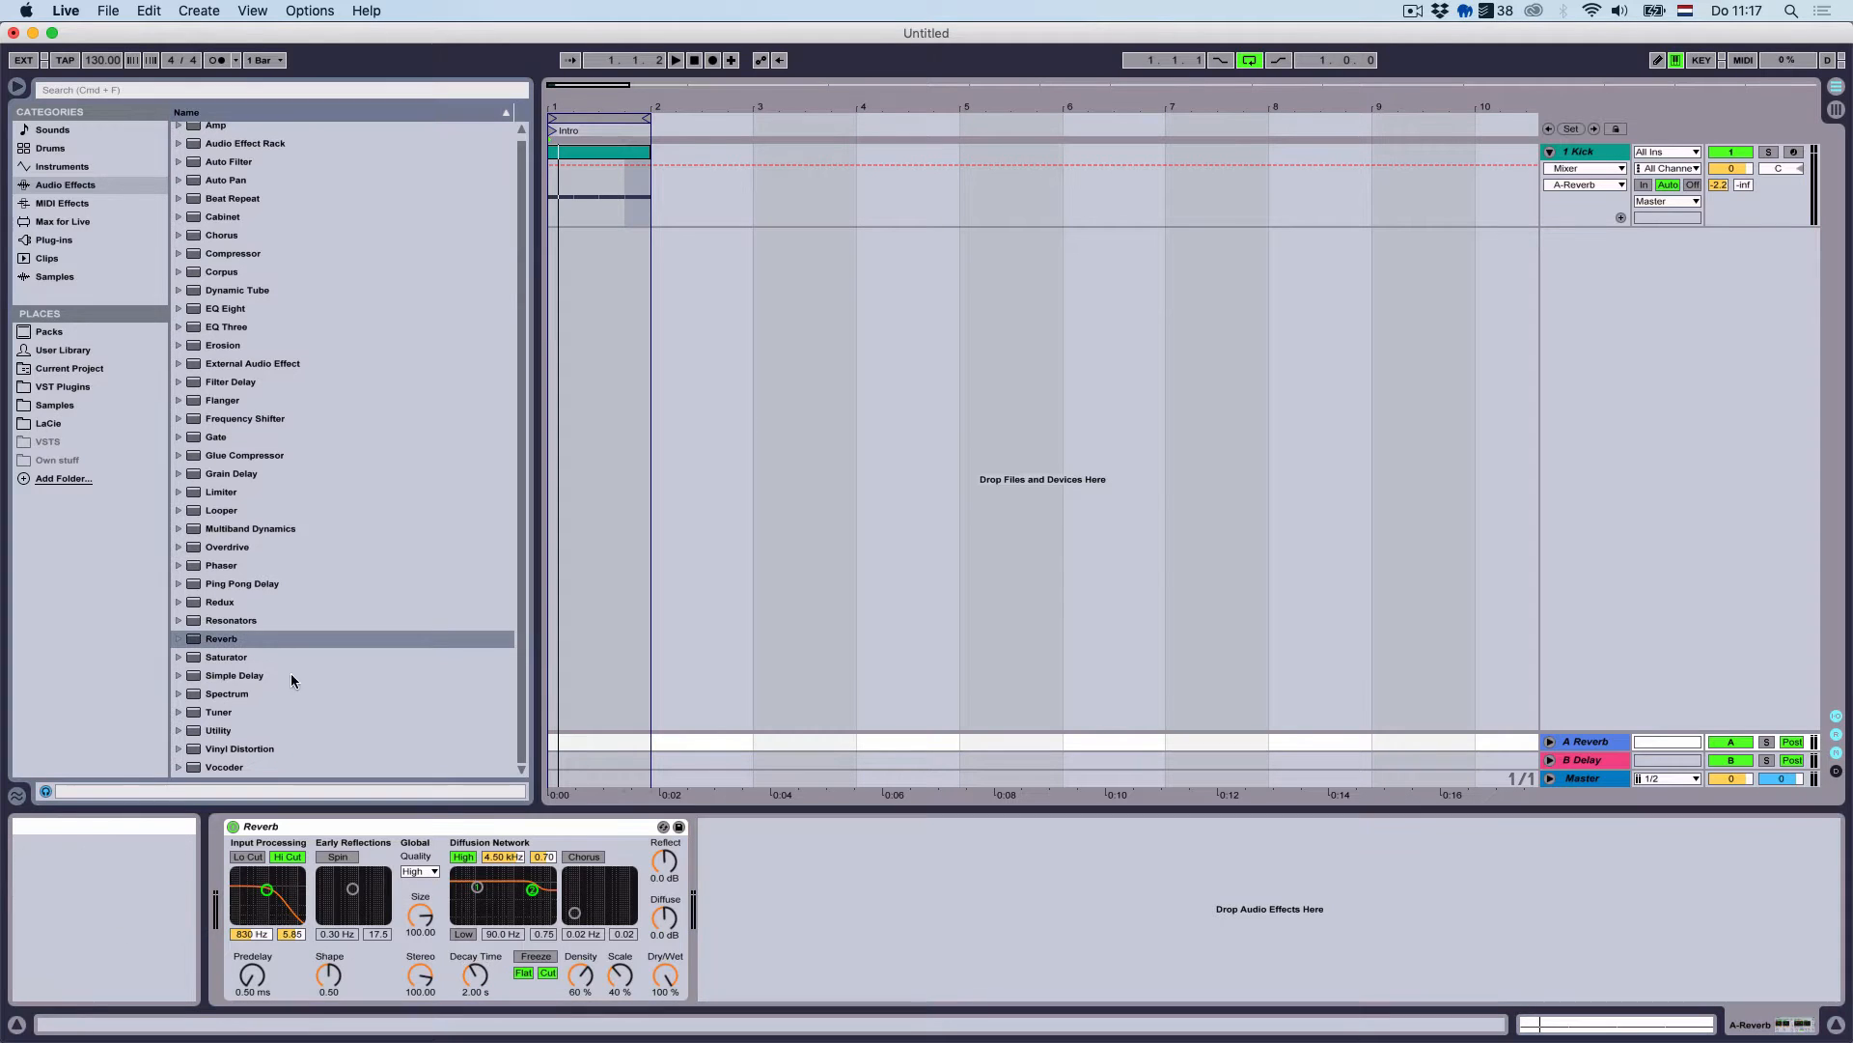
Insert a Saturator before the Reverb on return A with 10 dB drive
{"action": "left_click", "coordinate": [243, 660]}
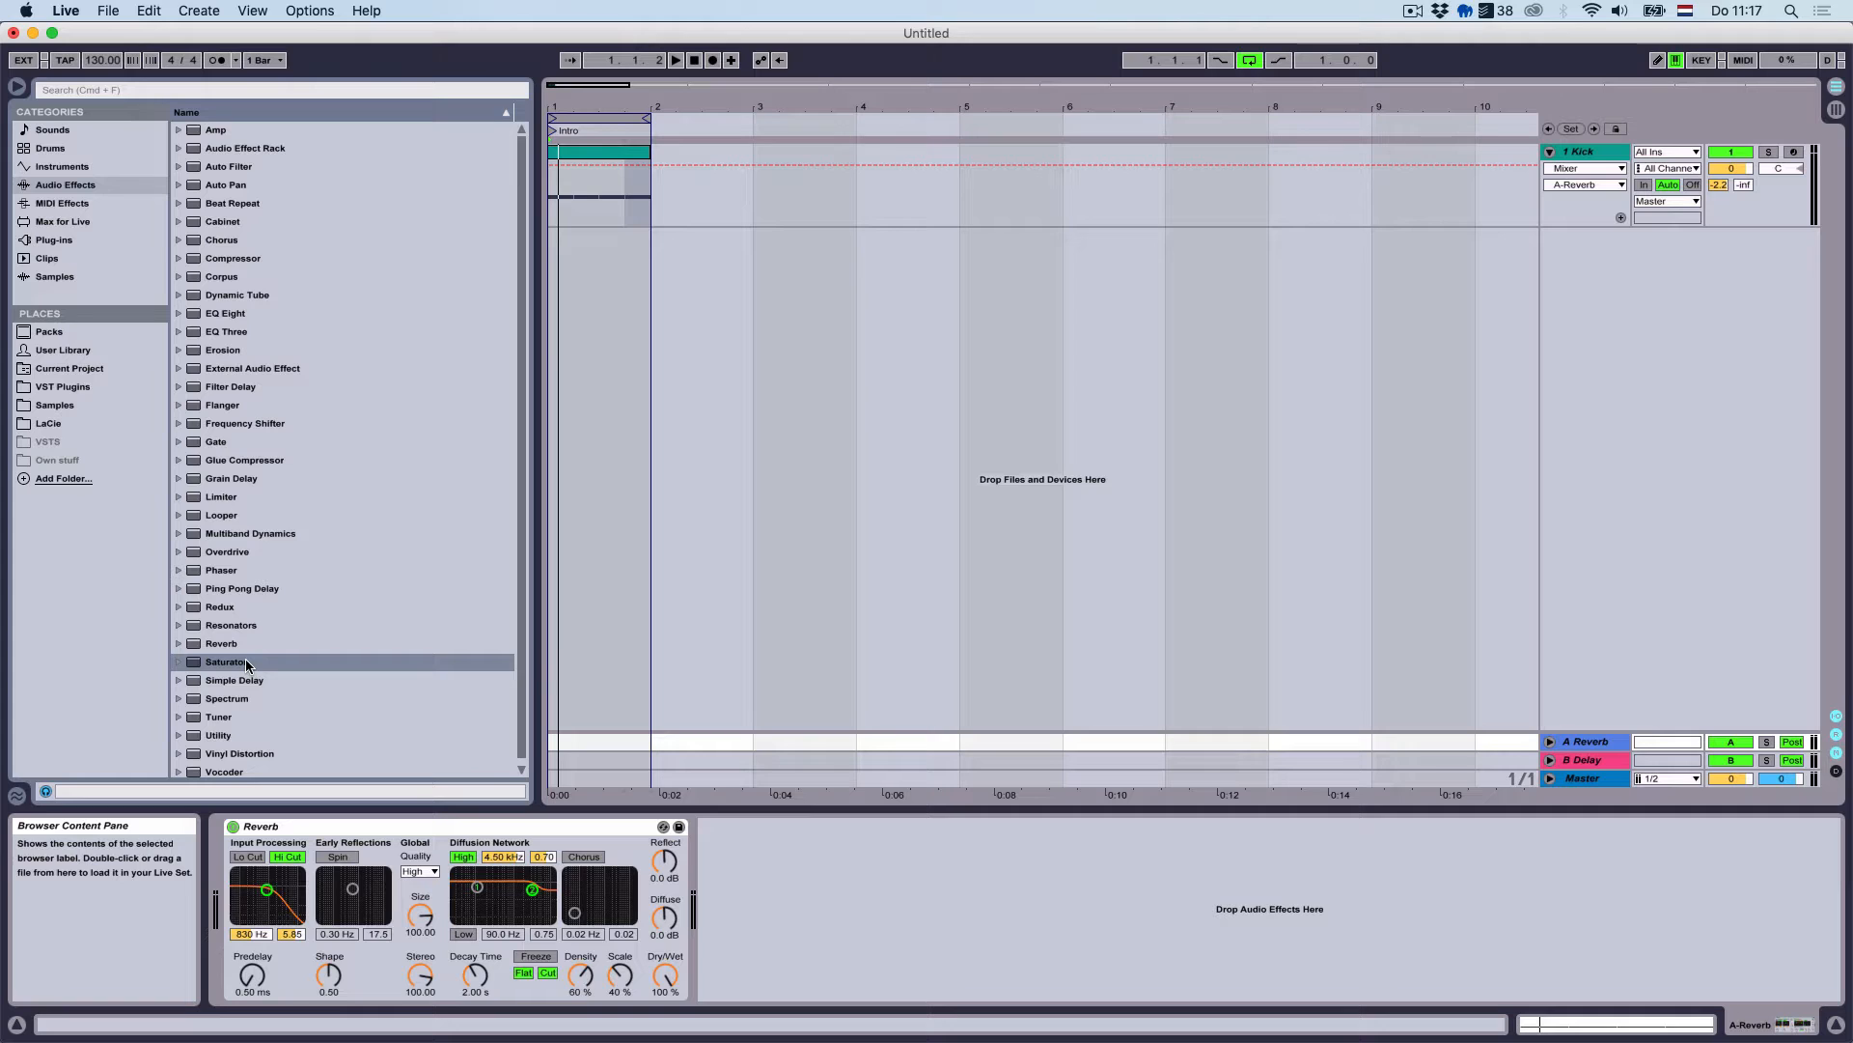
{"action": "left_click_drag", "start_coordinate": [245, 660], "coordinate": [246, 869]}
{"action": "key", "text": "Up"}
{"action": "key", "text": "Up"}
{"action": "key", "text": "Up"}
{"action": "key", "text": "Up"}
{"action": "key", "text": "Up"}
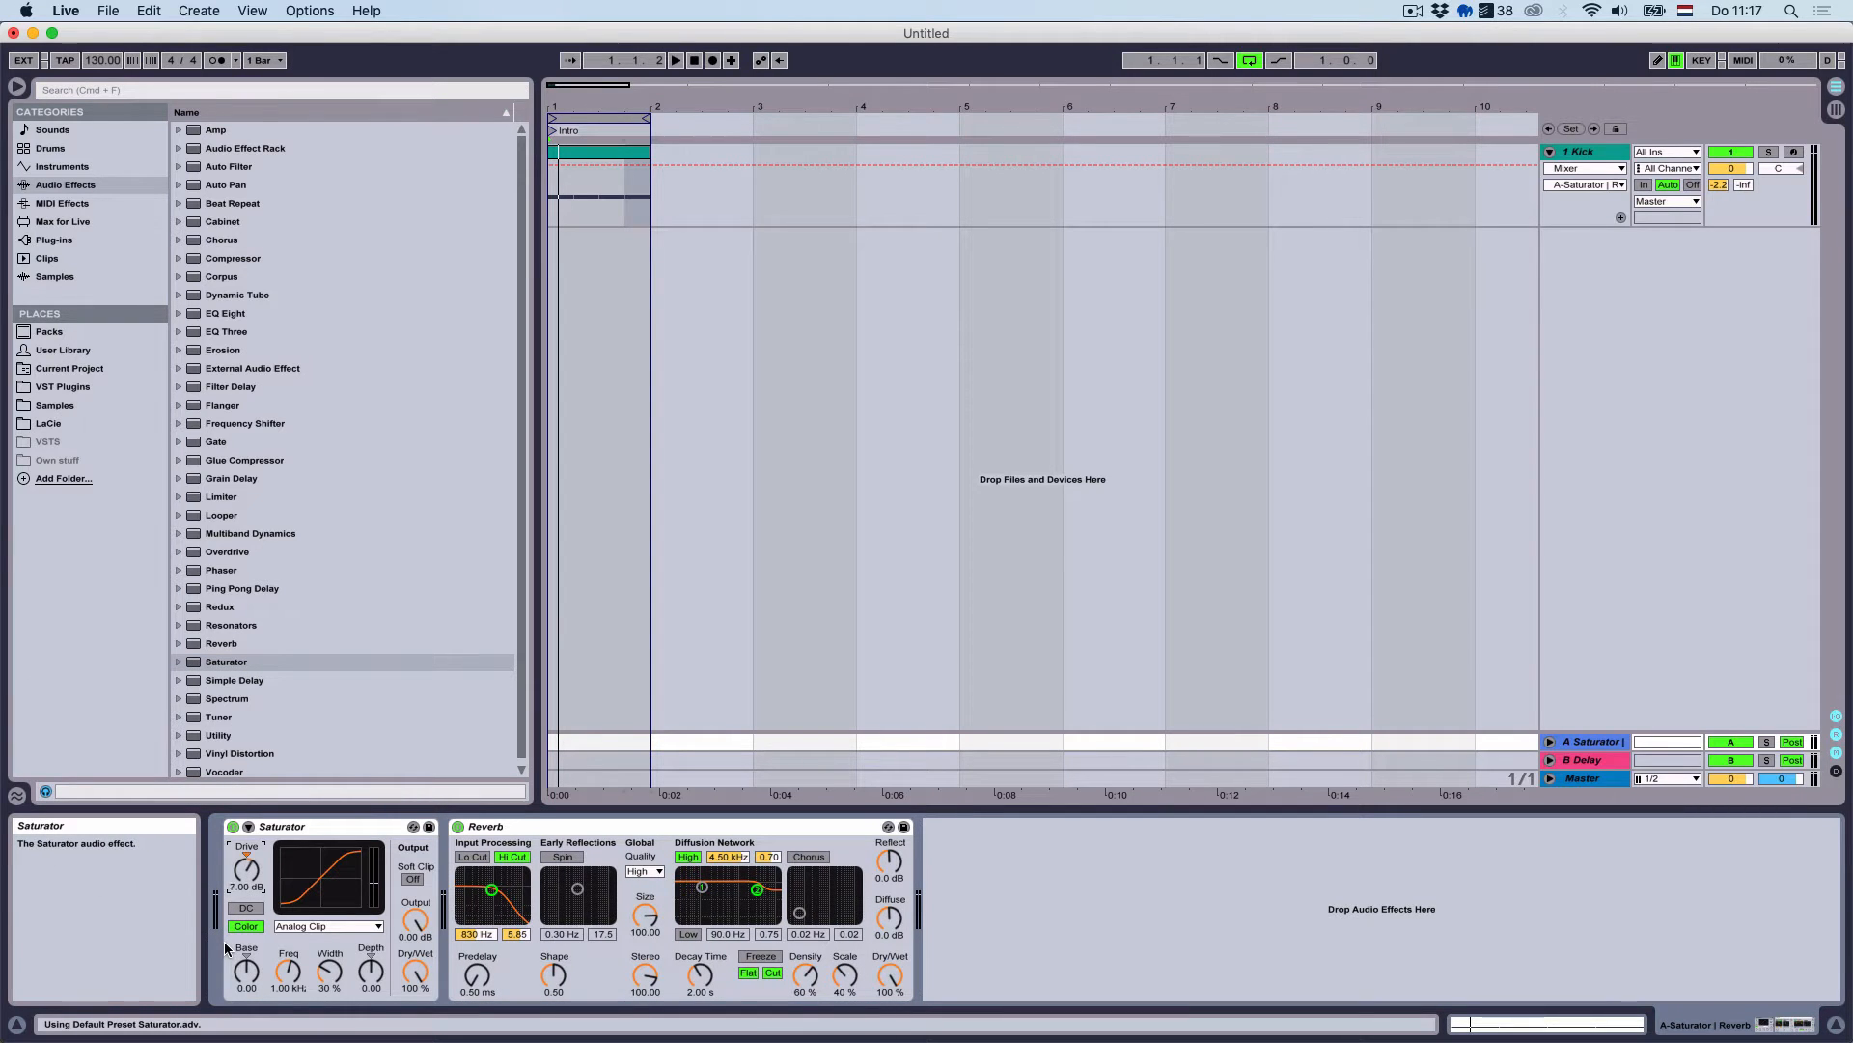
{"action": "key", "text": "space"}
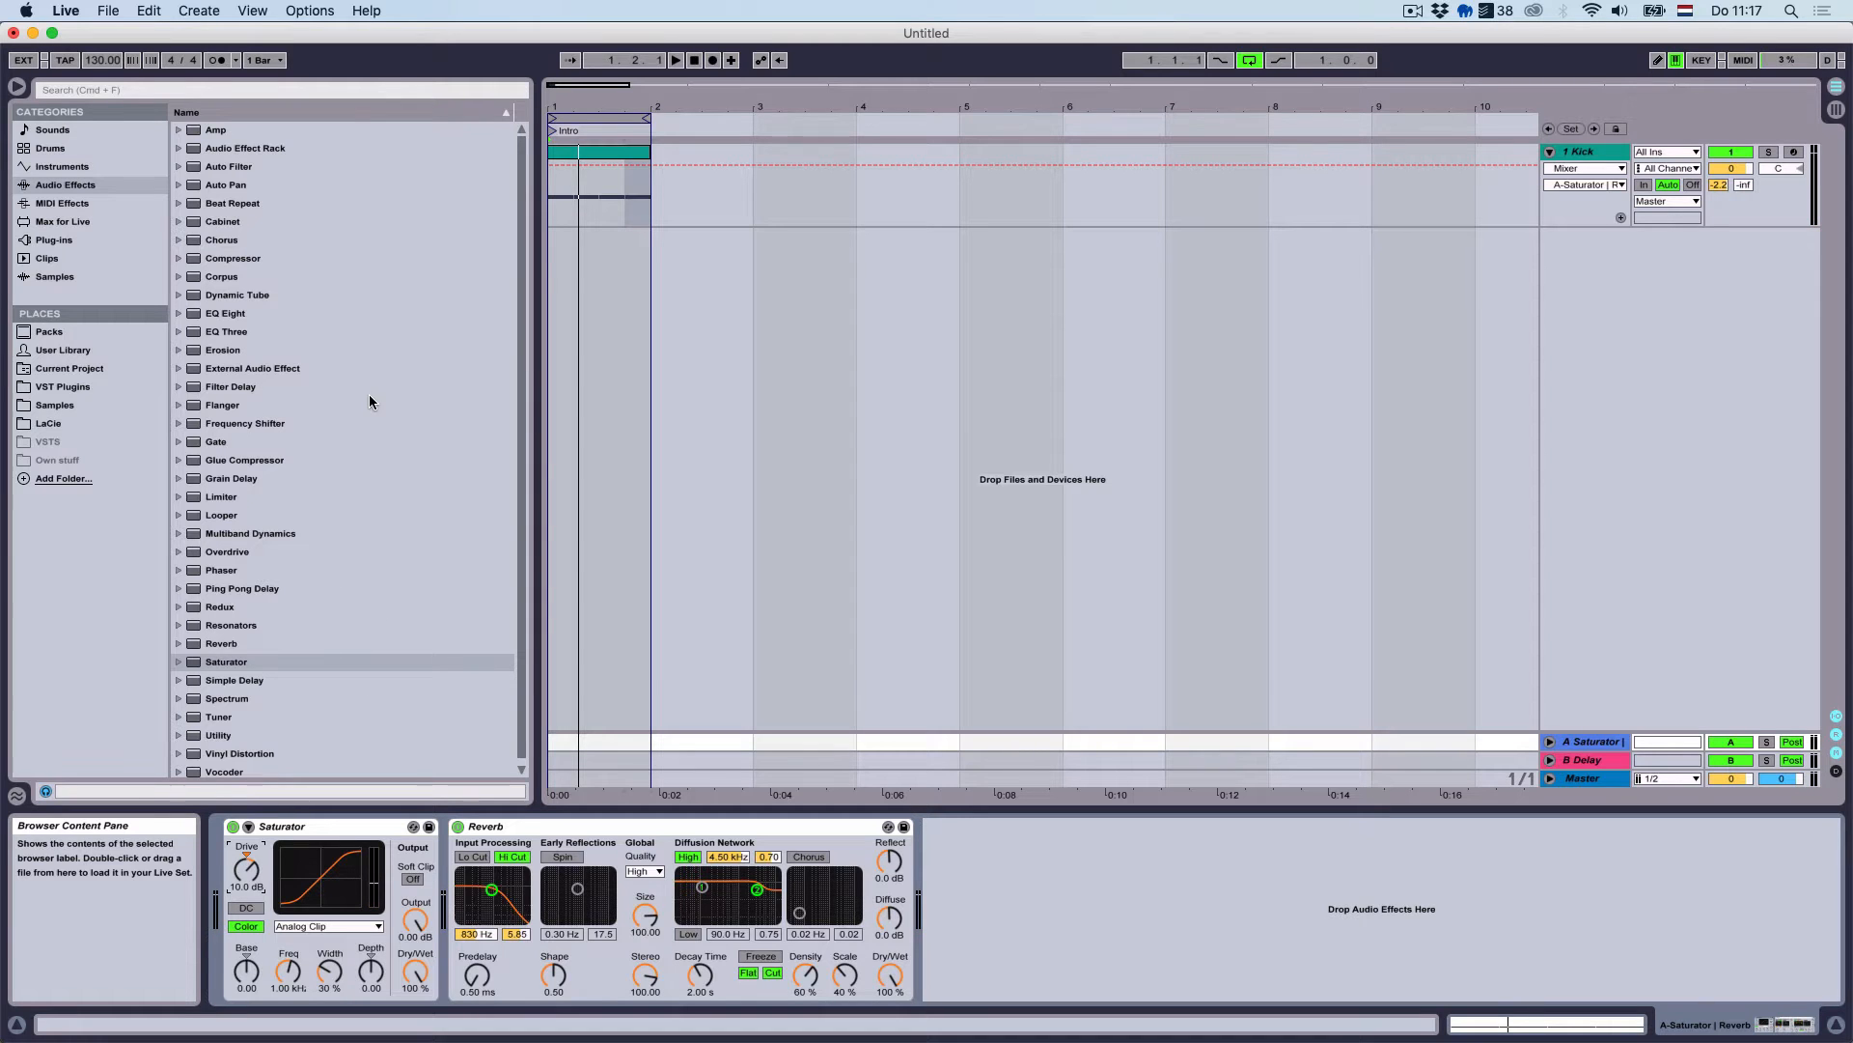
Add a Compressor after the Reverb and expand its sidechain section
{"action": "double_click", "coordinate": [328, 258]}
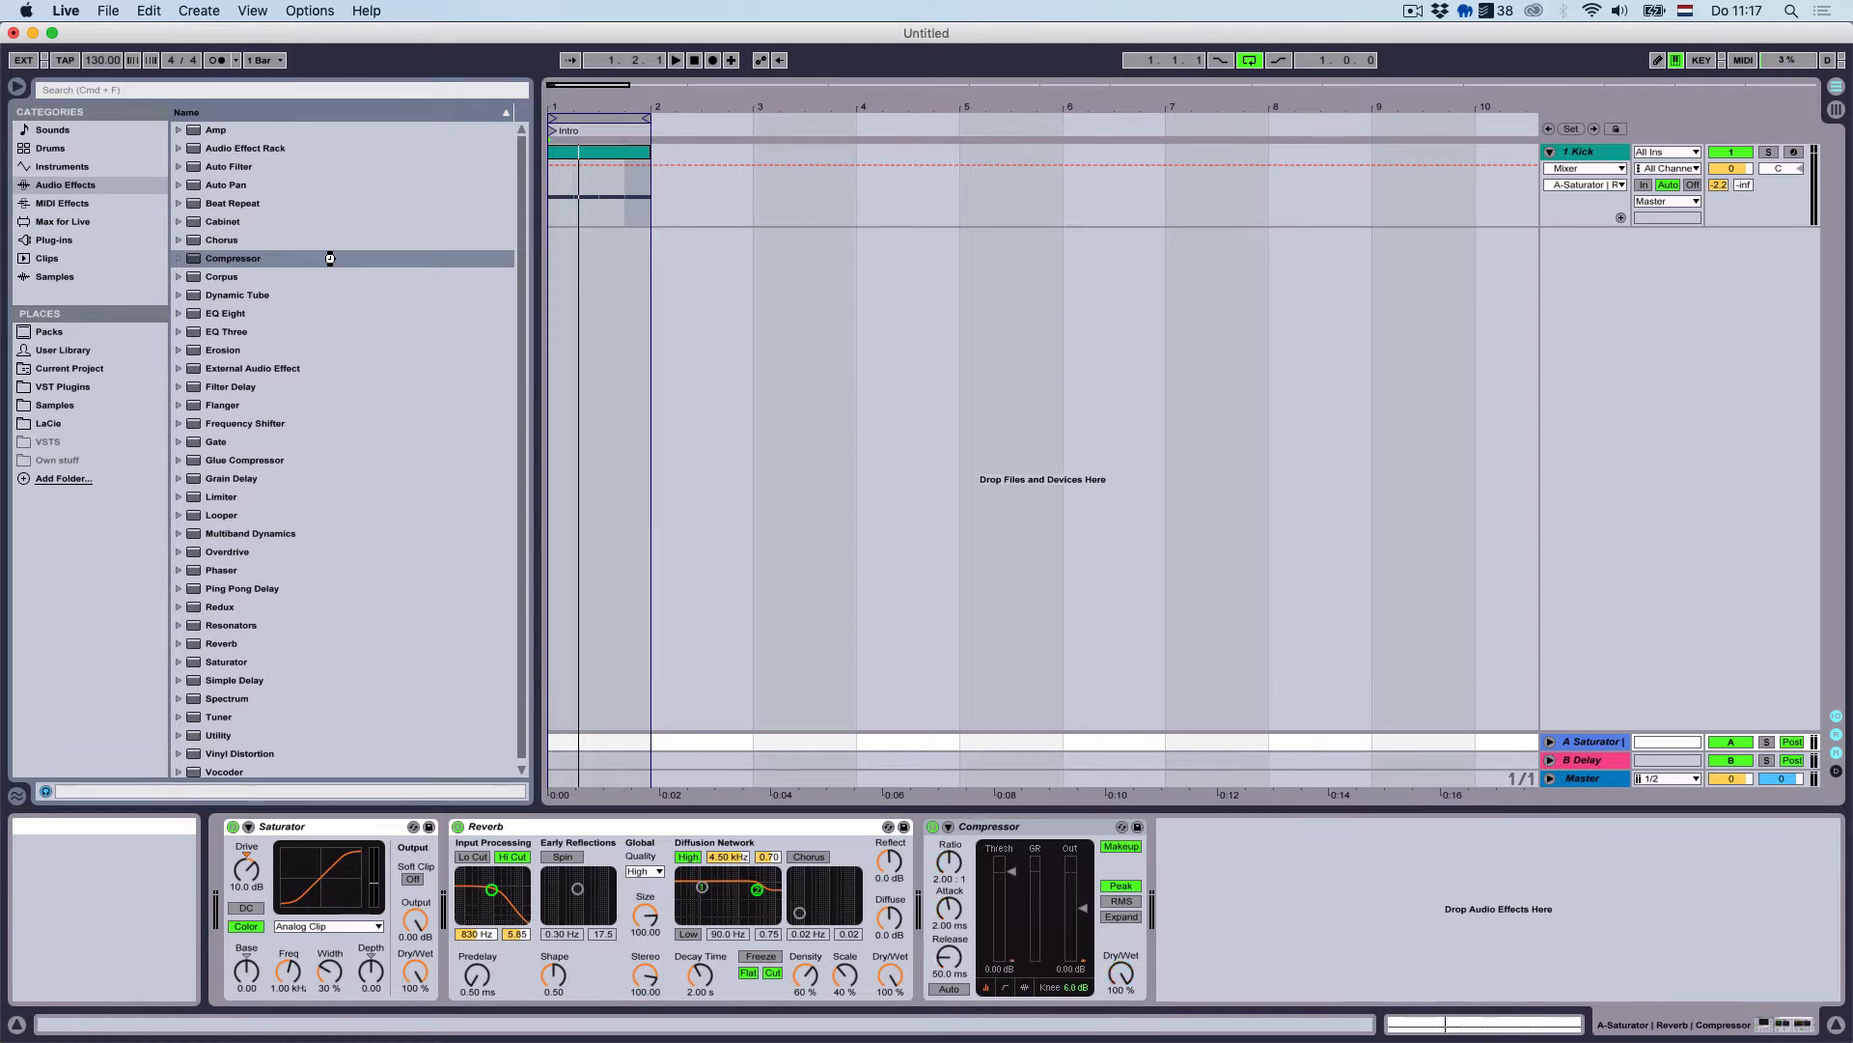
{"action": "left_click", "coordinate": [949, 827]}
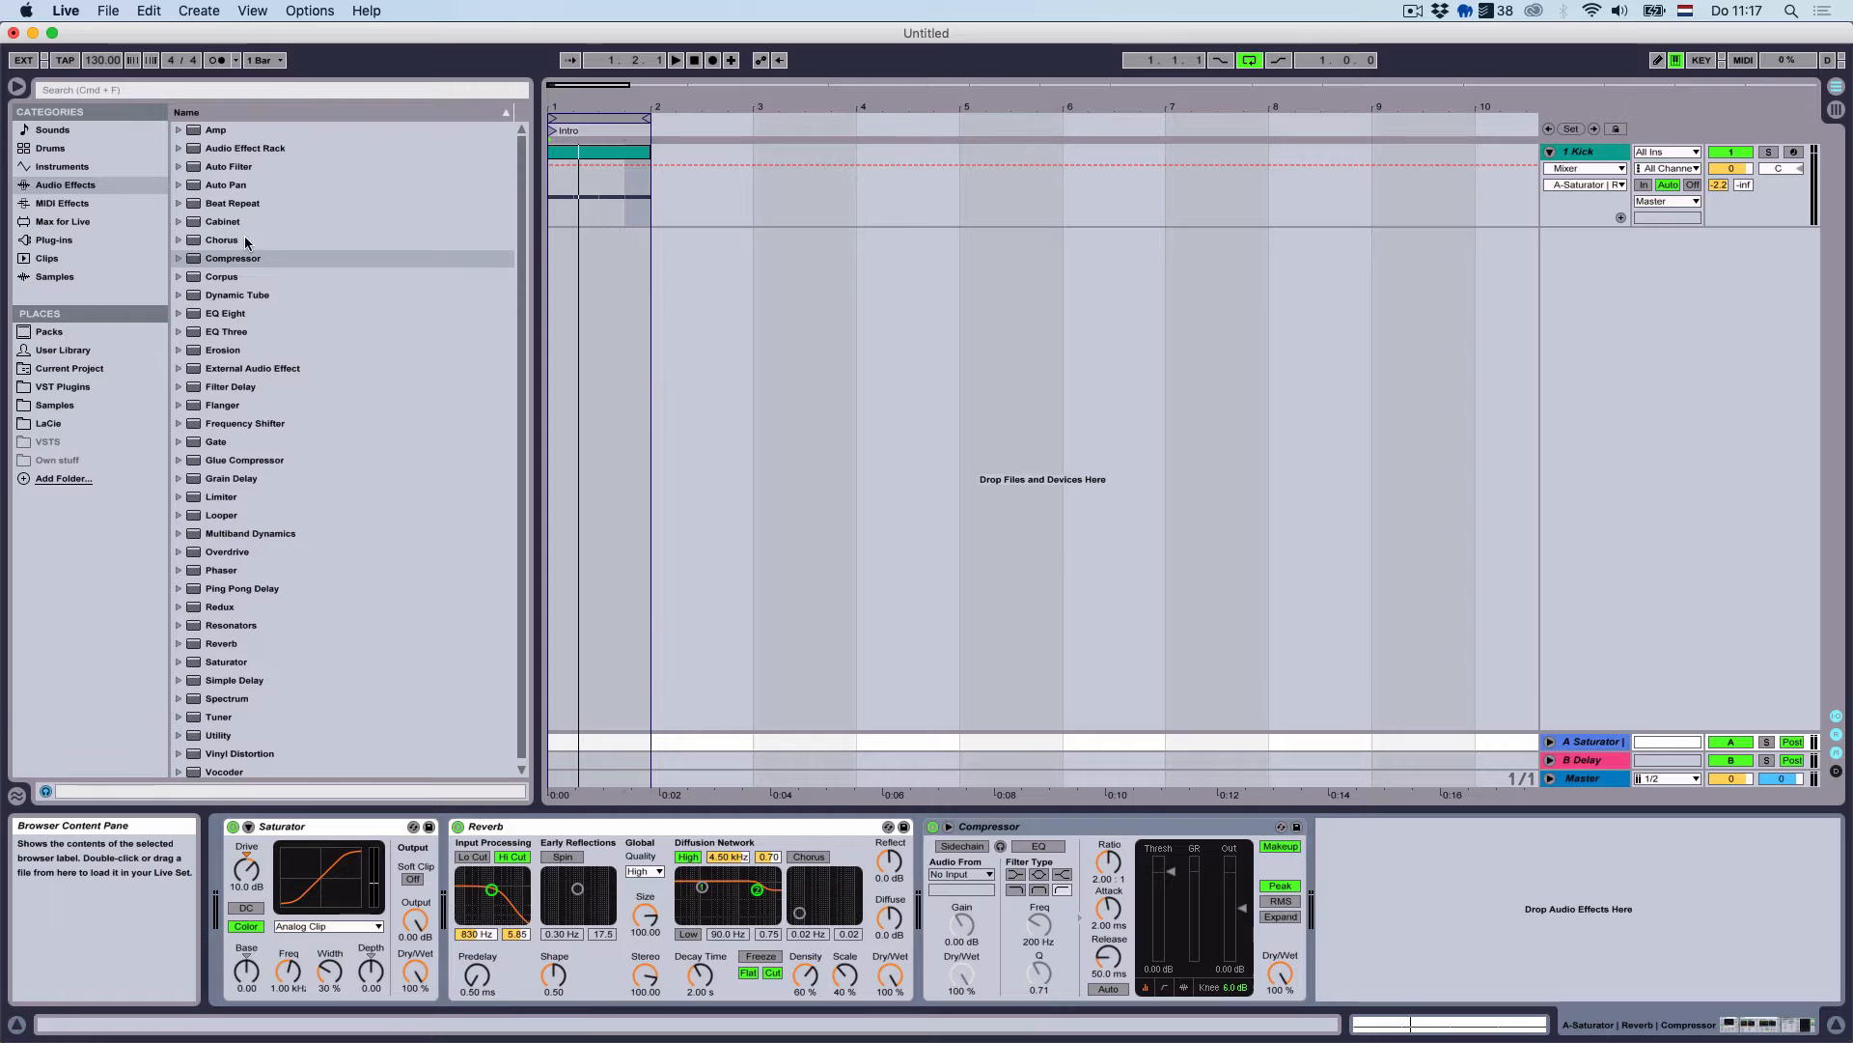
{"action": "left_click", "coordinate": [1576, 157]}
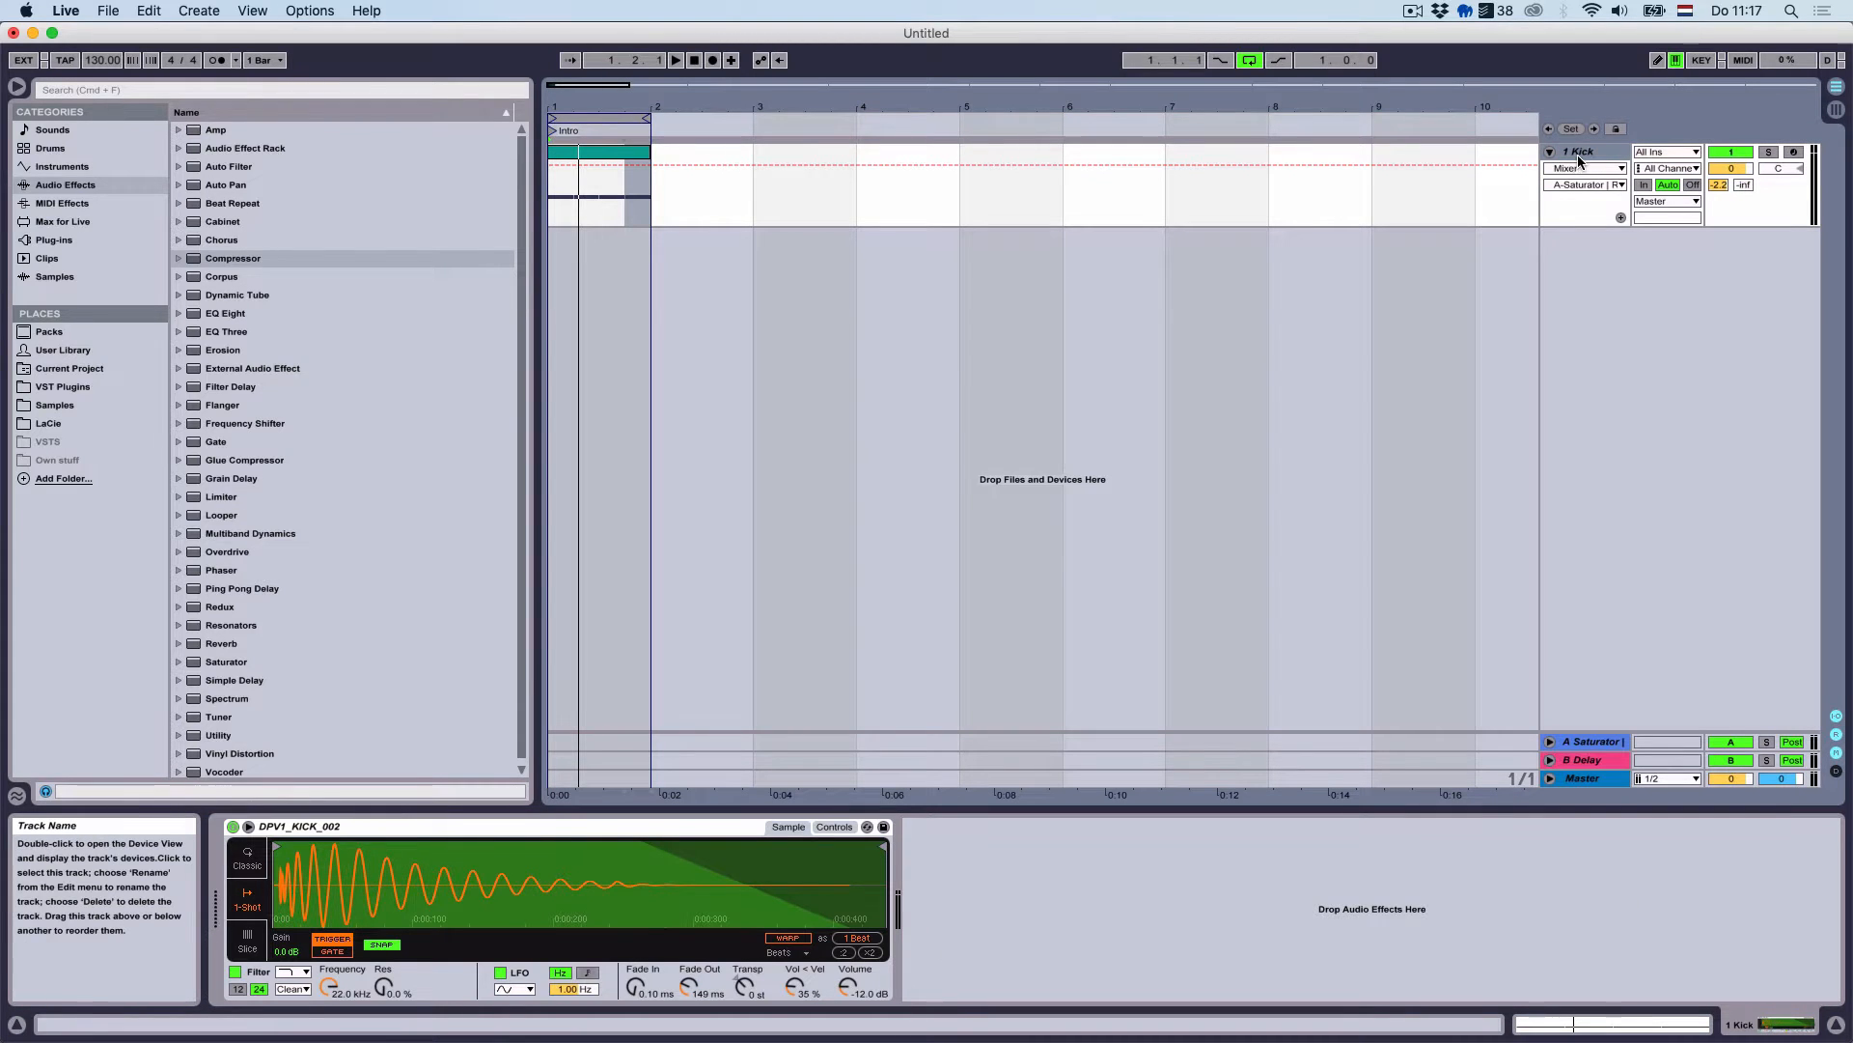
{"action": "right_click", "coordinate": [1579, 161]}
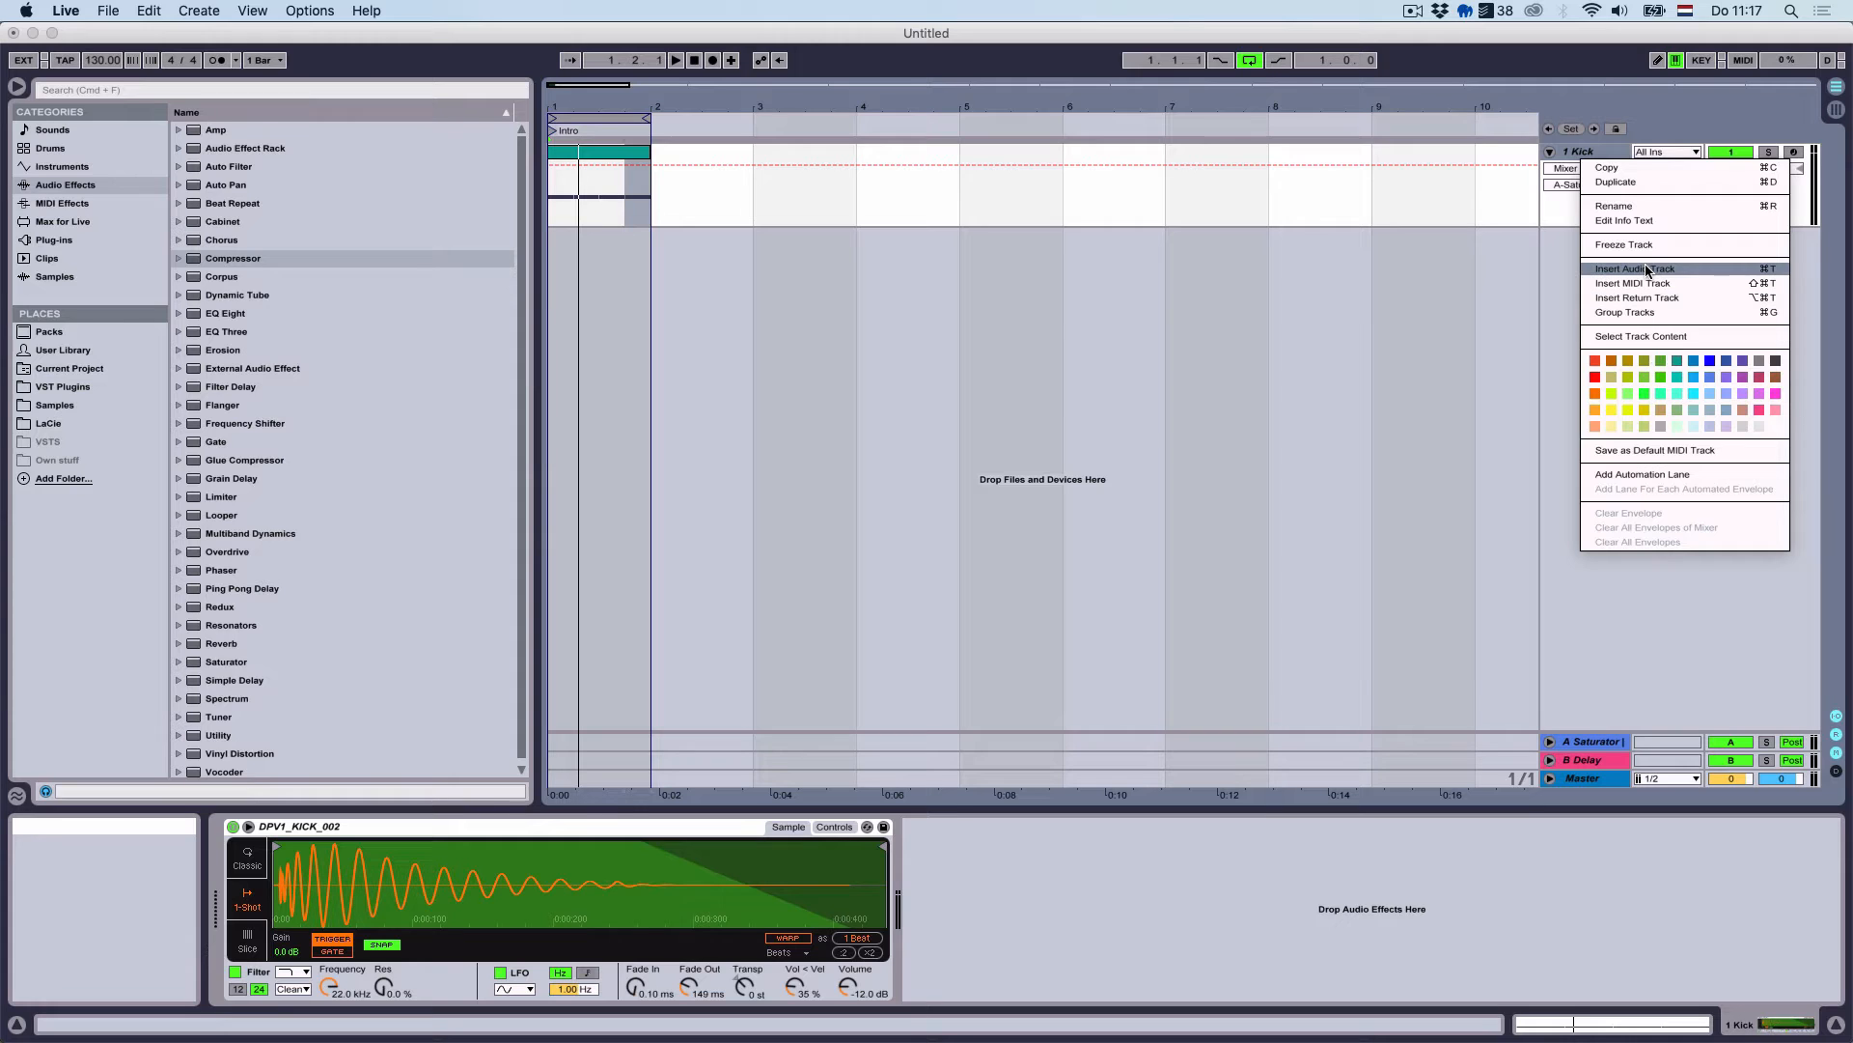
Duplicate the Kick track, deactivate the copy, rename it Trigger and colour it grey
{"action": "left_click", "coordinate": [1647, 182]}
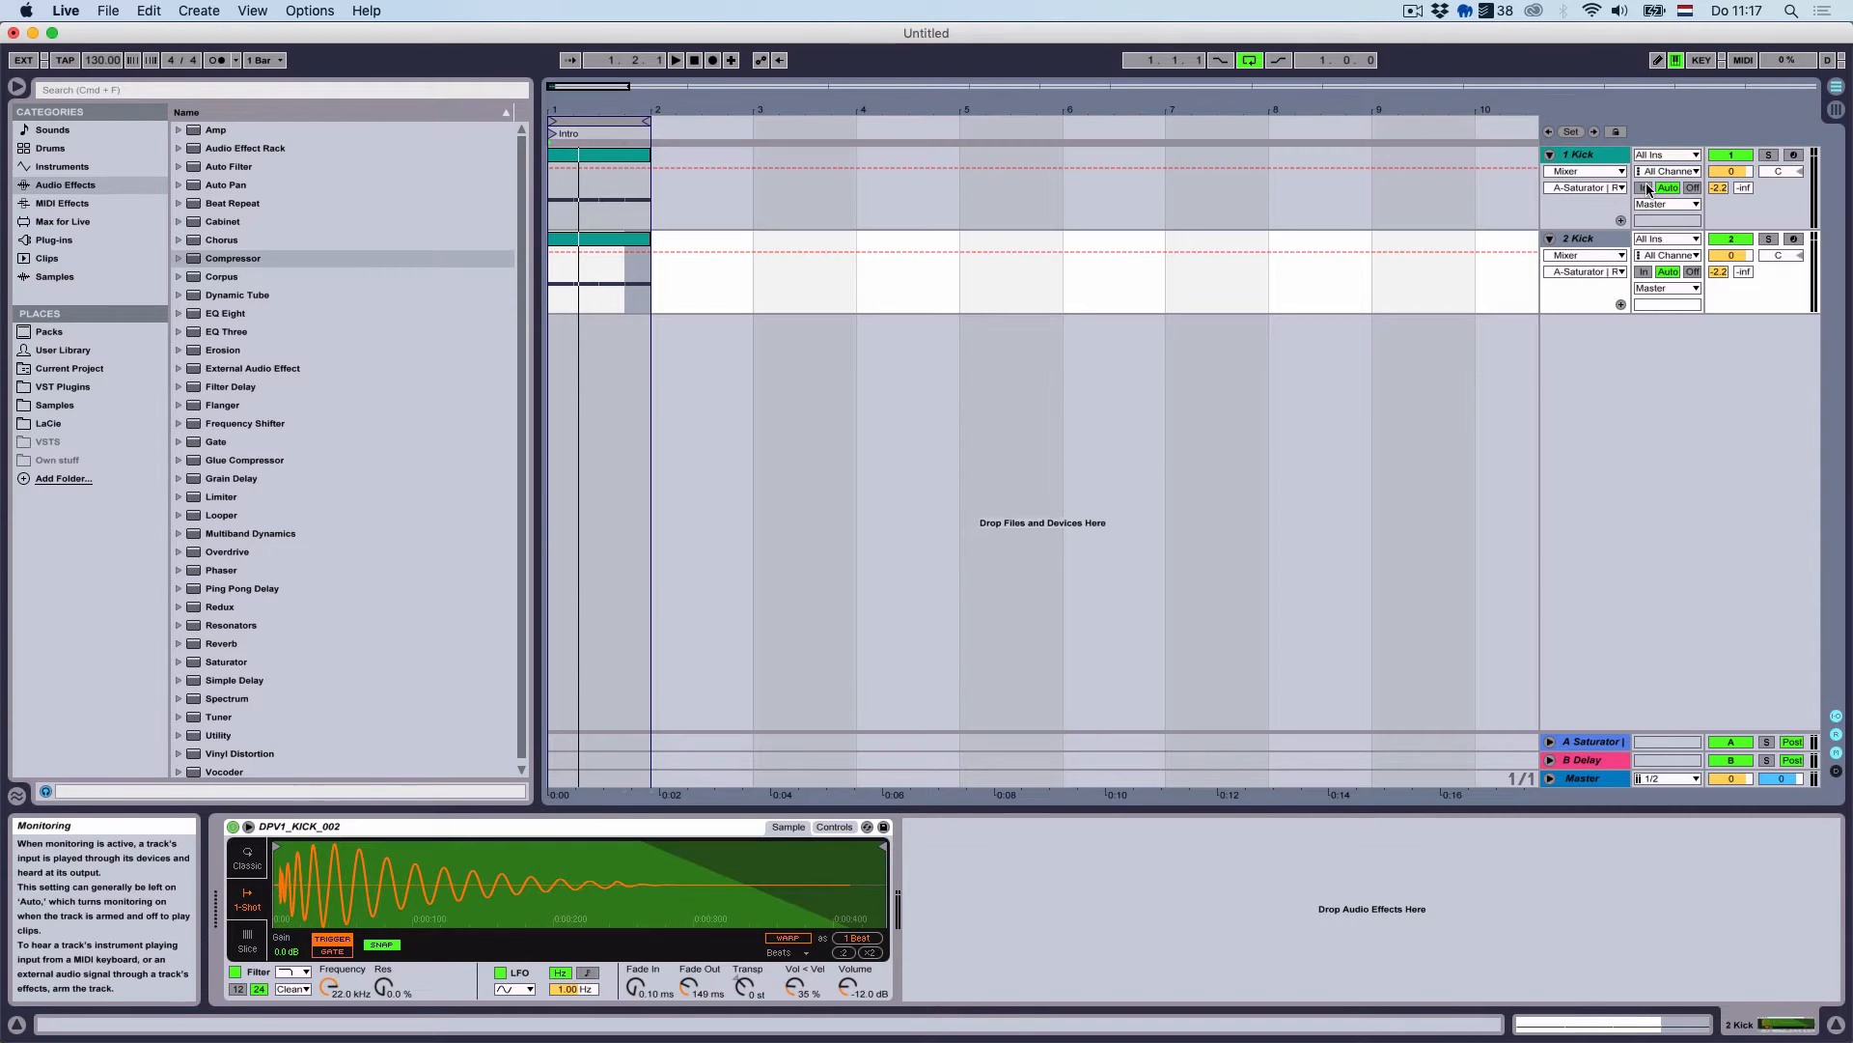
{"action": "left_click", "coordinate": [1721, 242]}
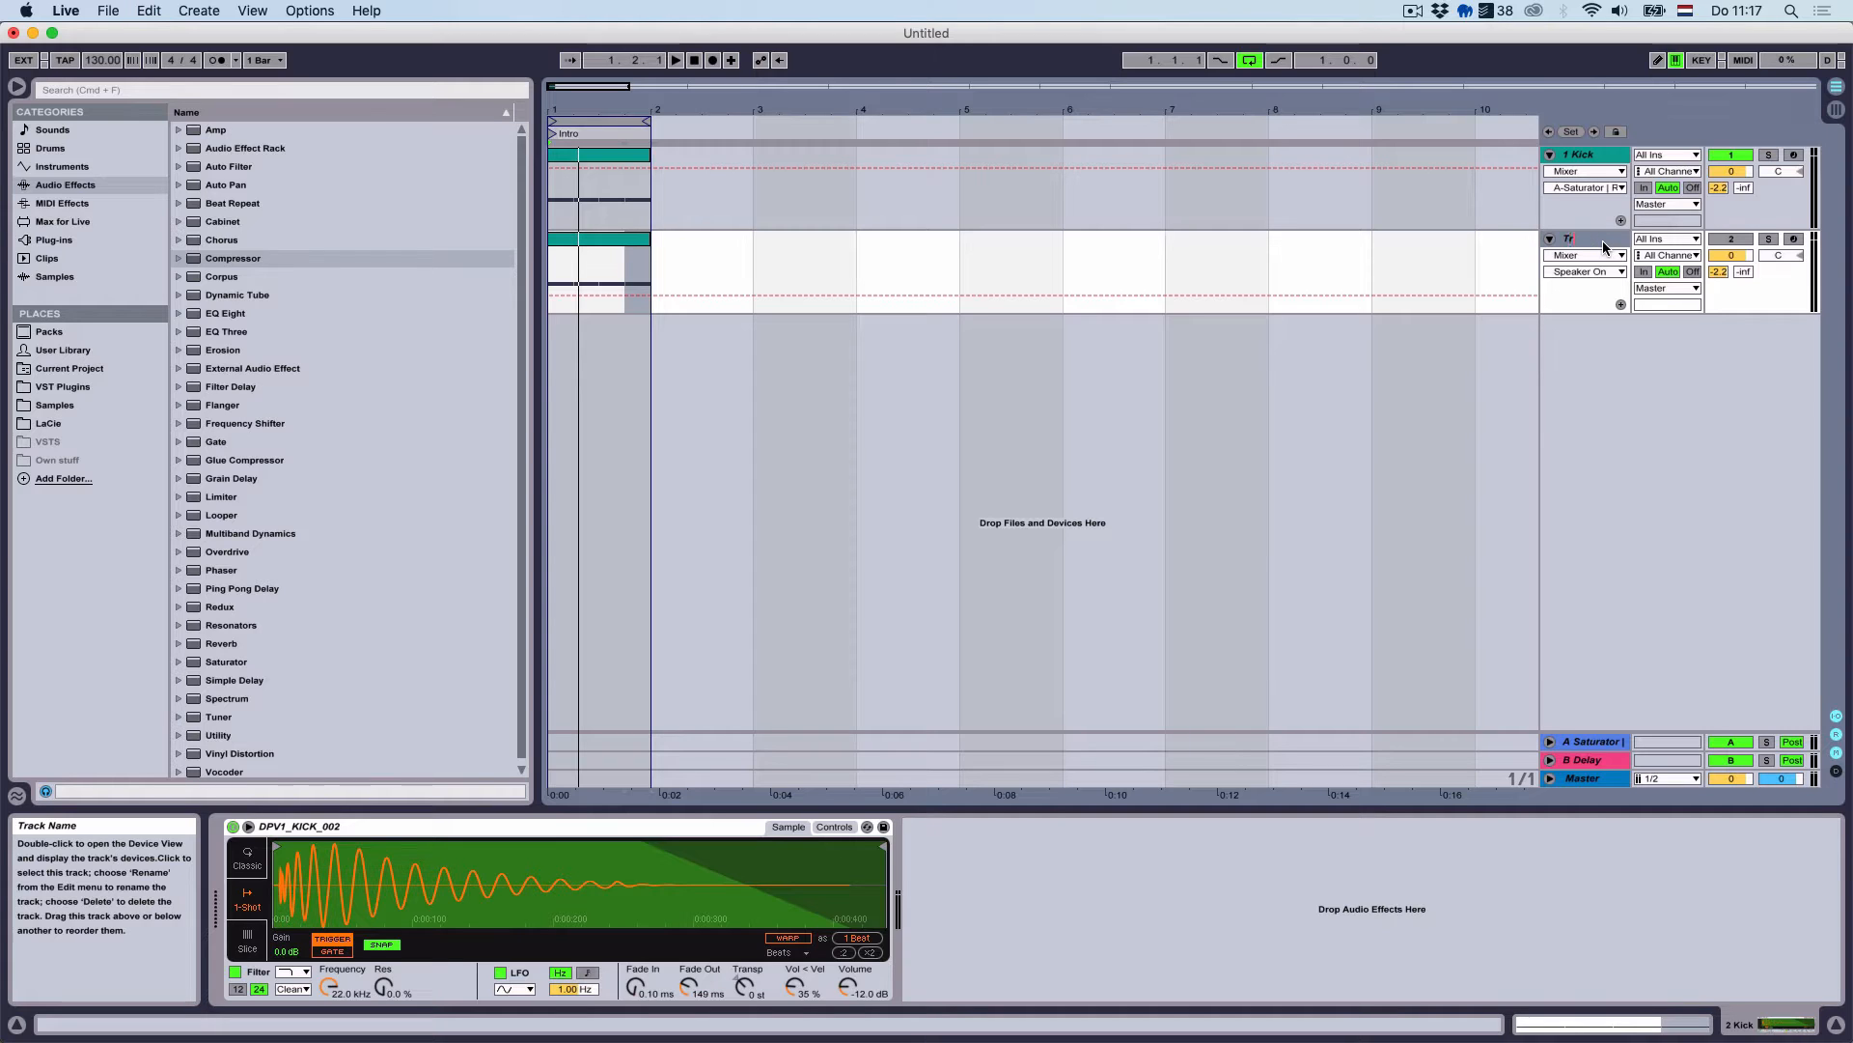
{"action": "left_click", "coordinate": [992, 256]}
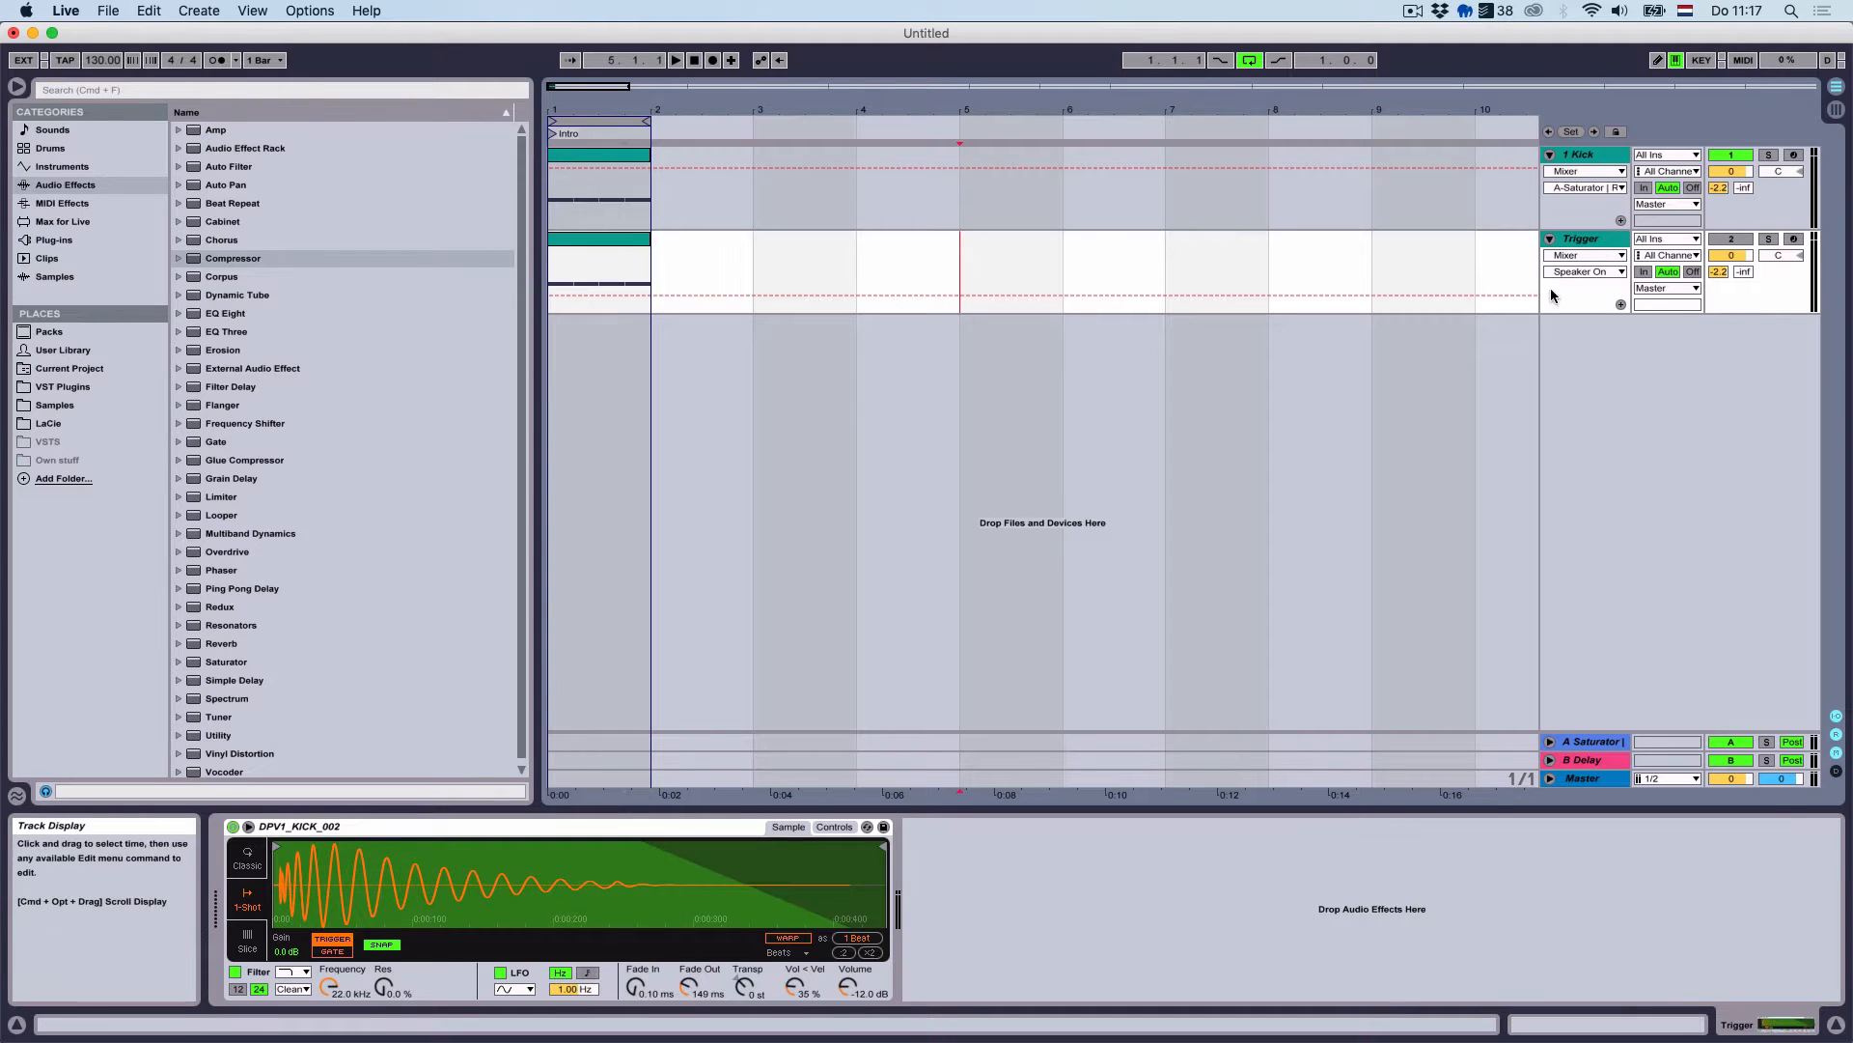
{"action": "right_click", "coordinate": [1584, 239]}
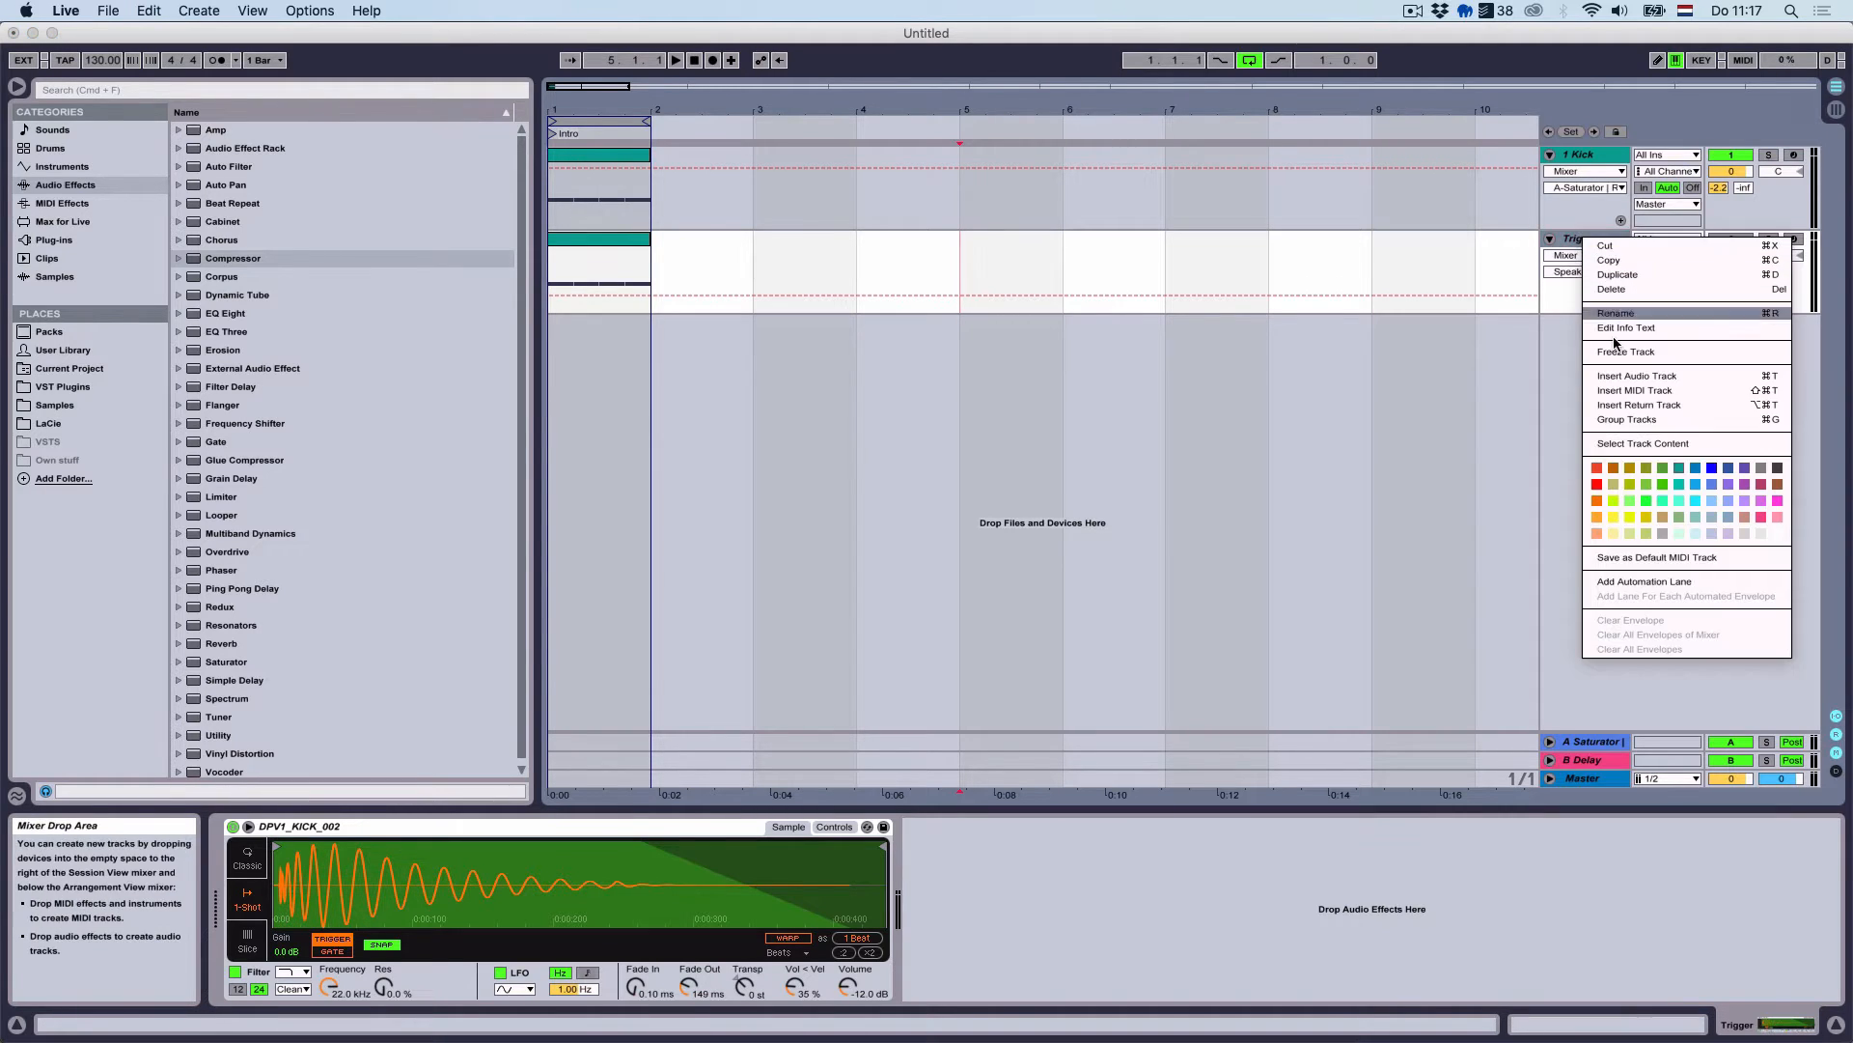
{"action": "left_click", "coordinate": [1758, 470]}
Enable the return A Compressor's sidechain with the Trigger track as its source
{"action": "left_click", "coordinate": [829, 743]}
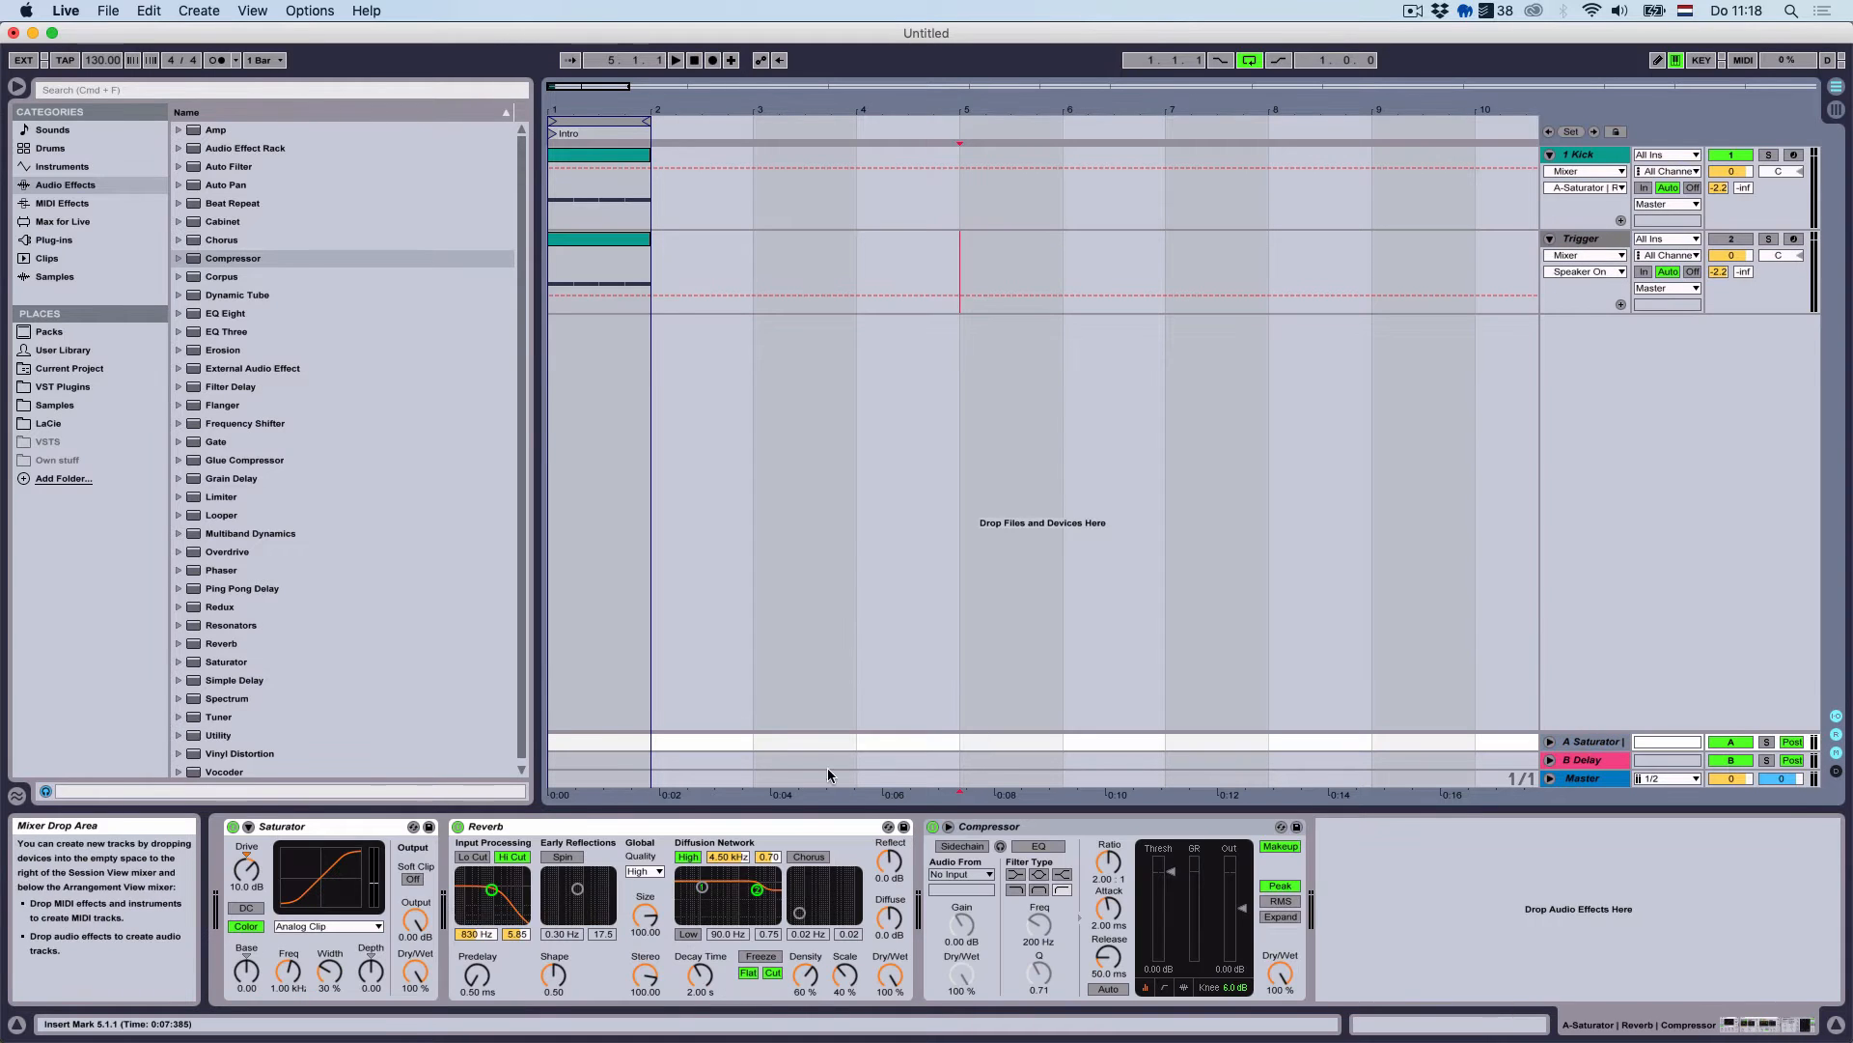
{"action": "left_click", "coordinate": [970, 847]}
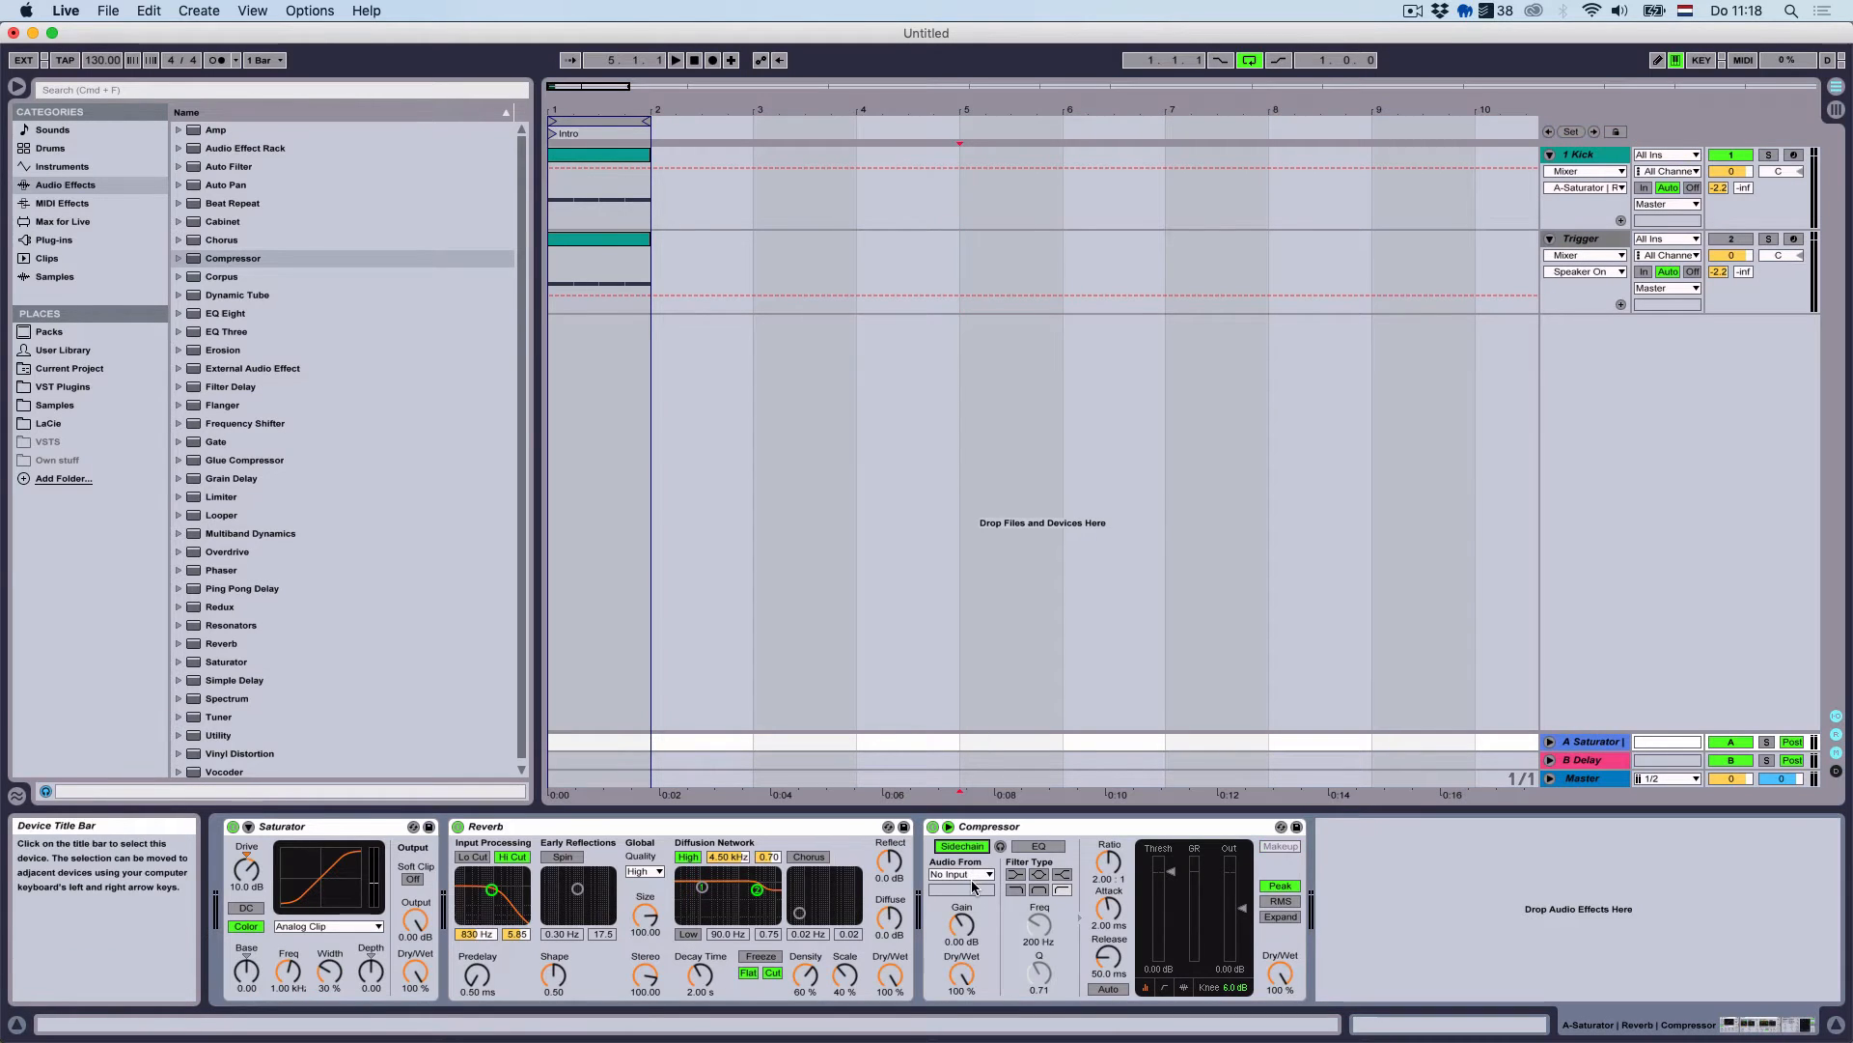
{"action": "left_click", "coordinate": [969, 877]}
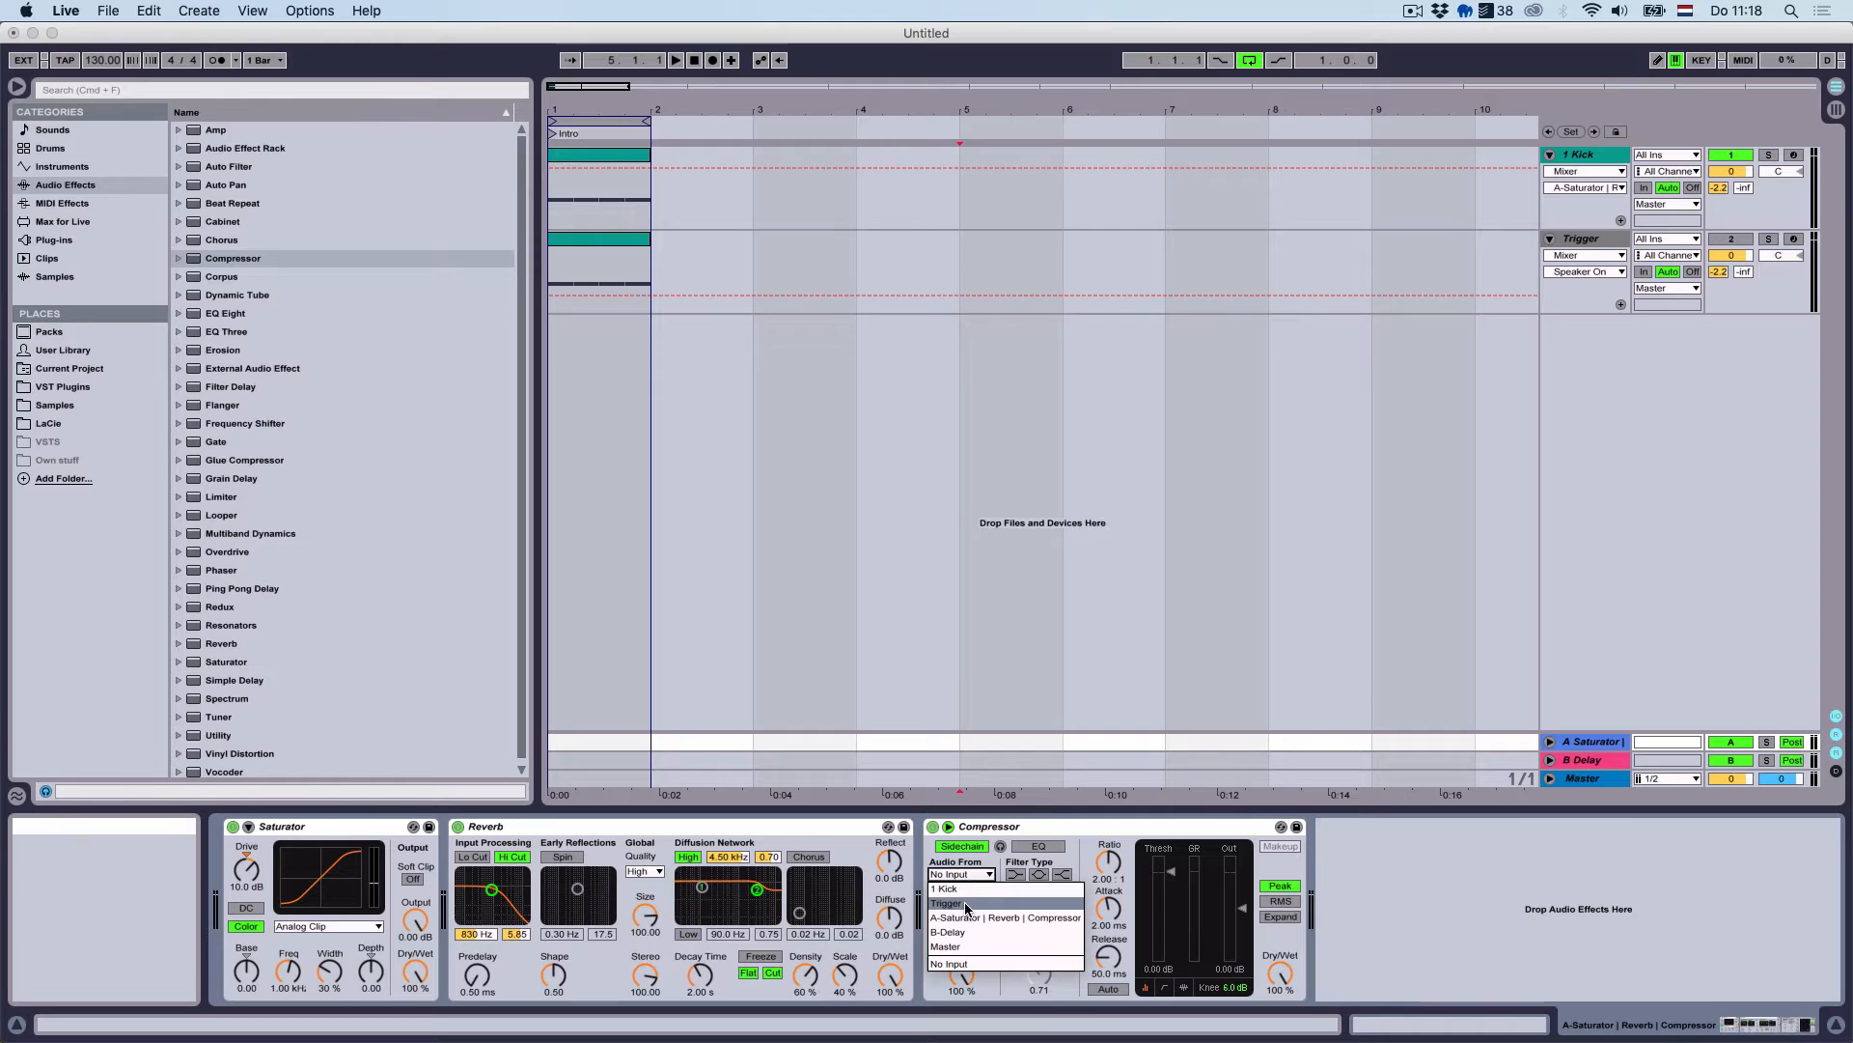
{"action": "left_click", "coordinate": [964, 902]}
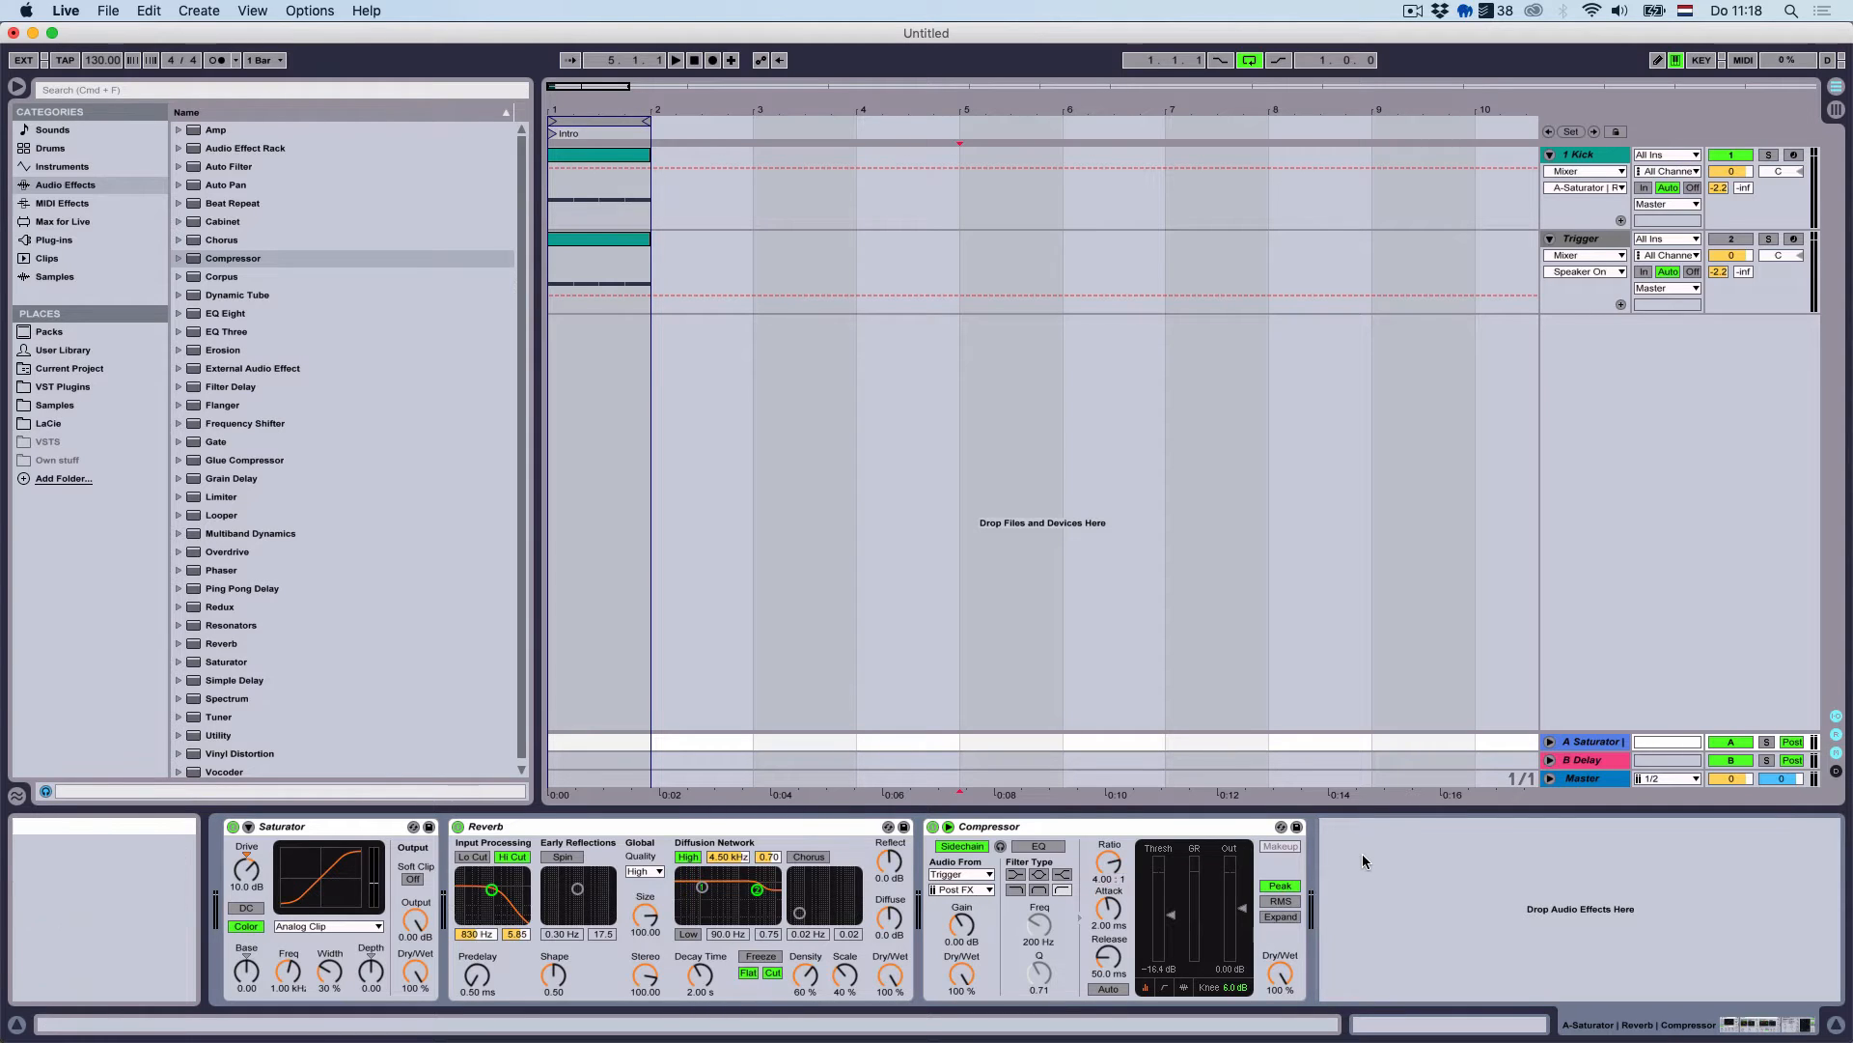
Play from the song start to test the ducking and switch off the Reverb's high cut
{"action": "key", "text": "space"}
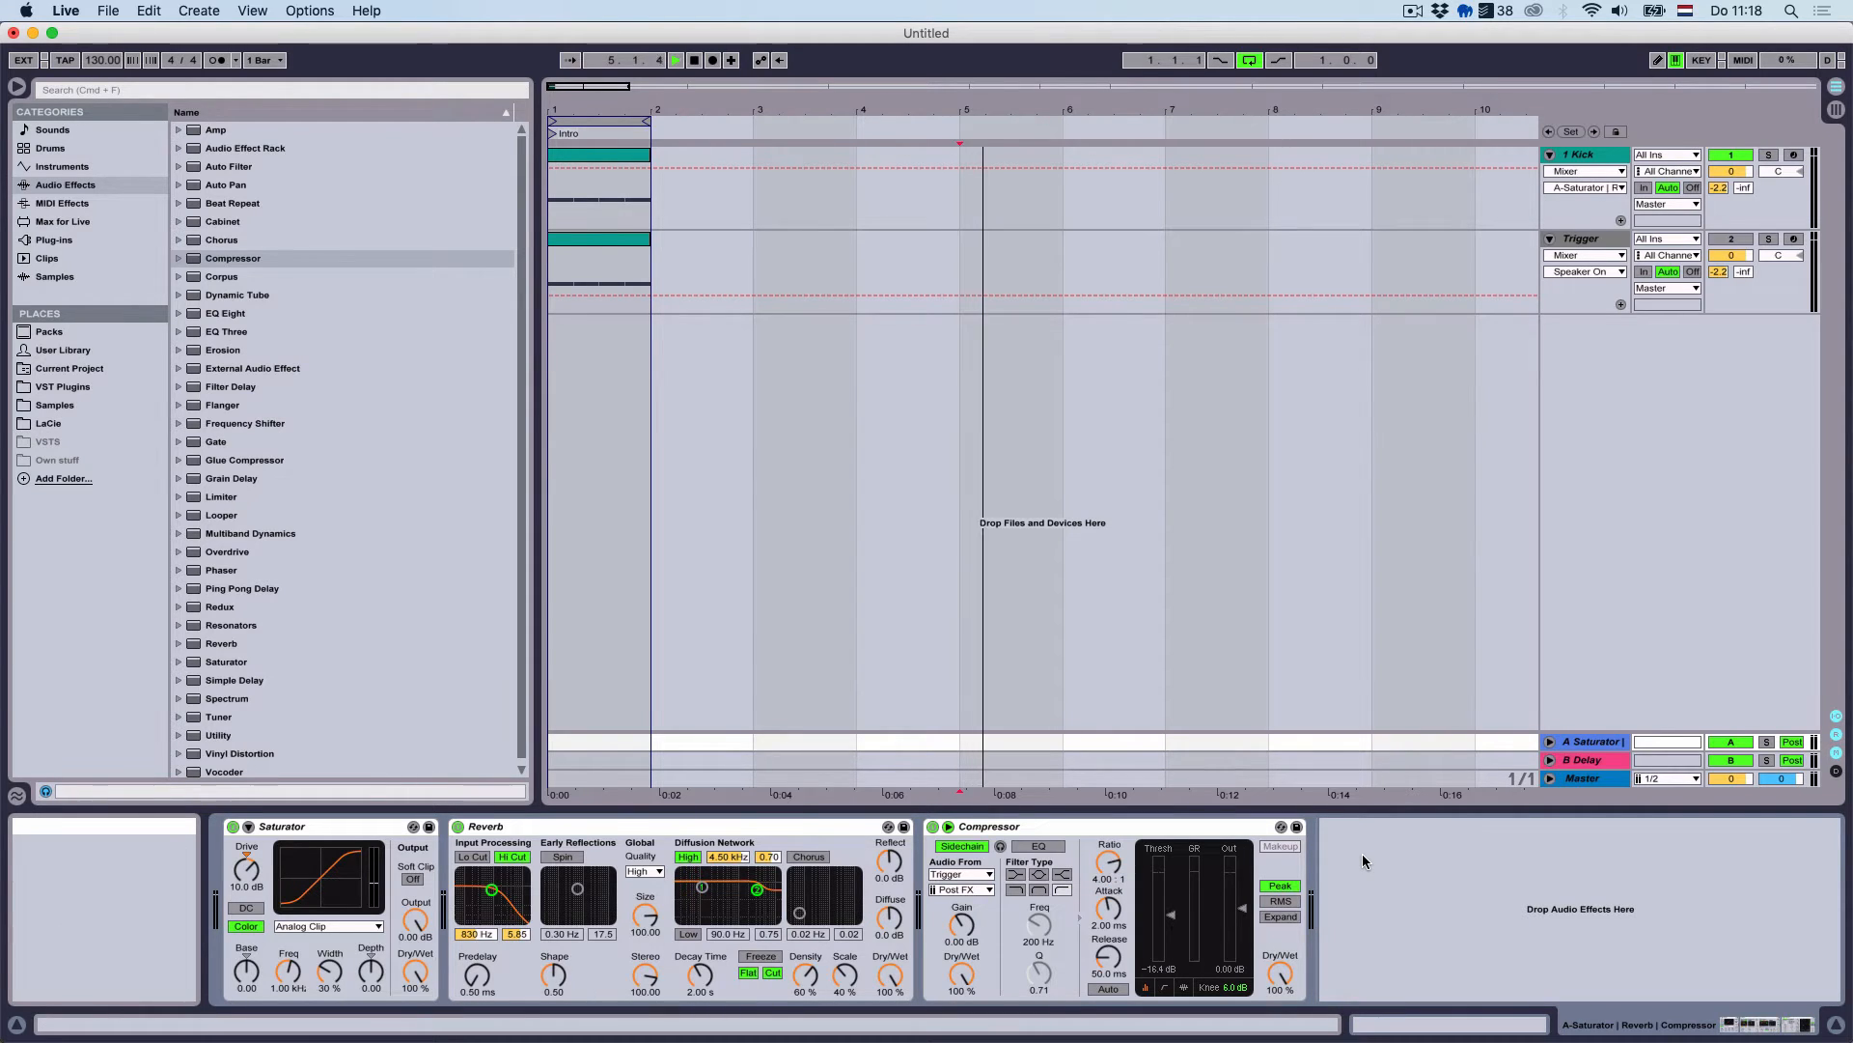
{"action": "left_click", "coordinate": [696, 60]}
{"action": "key", "text": "space"}
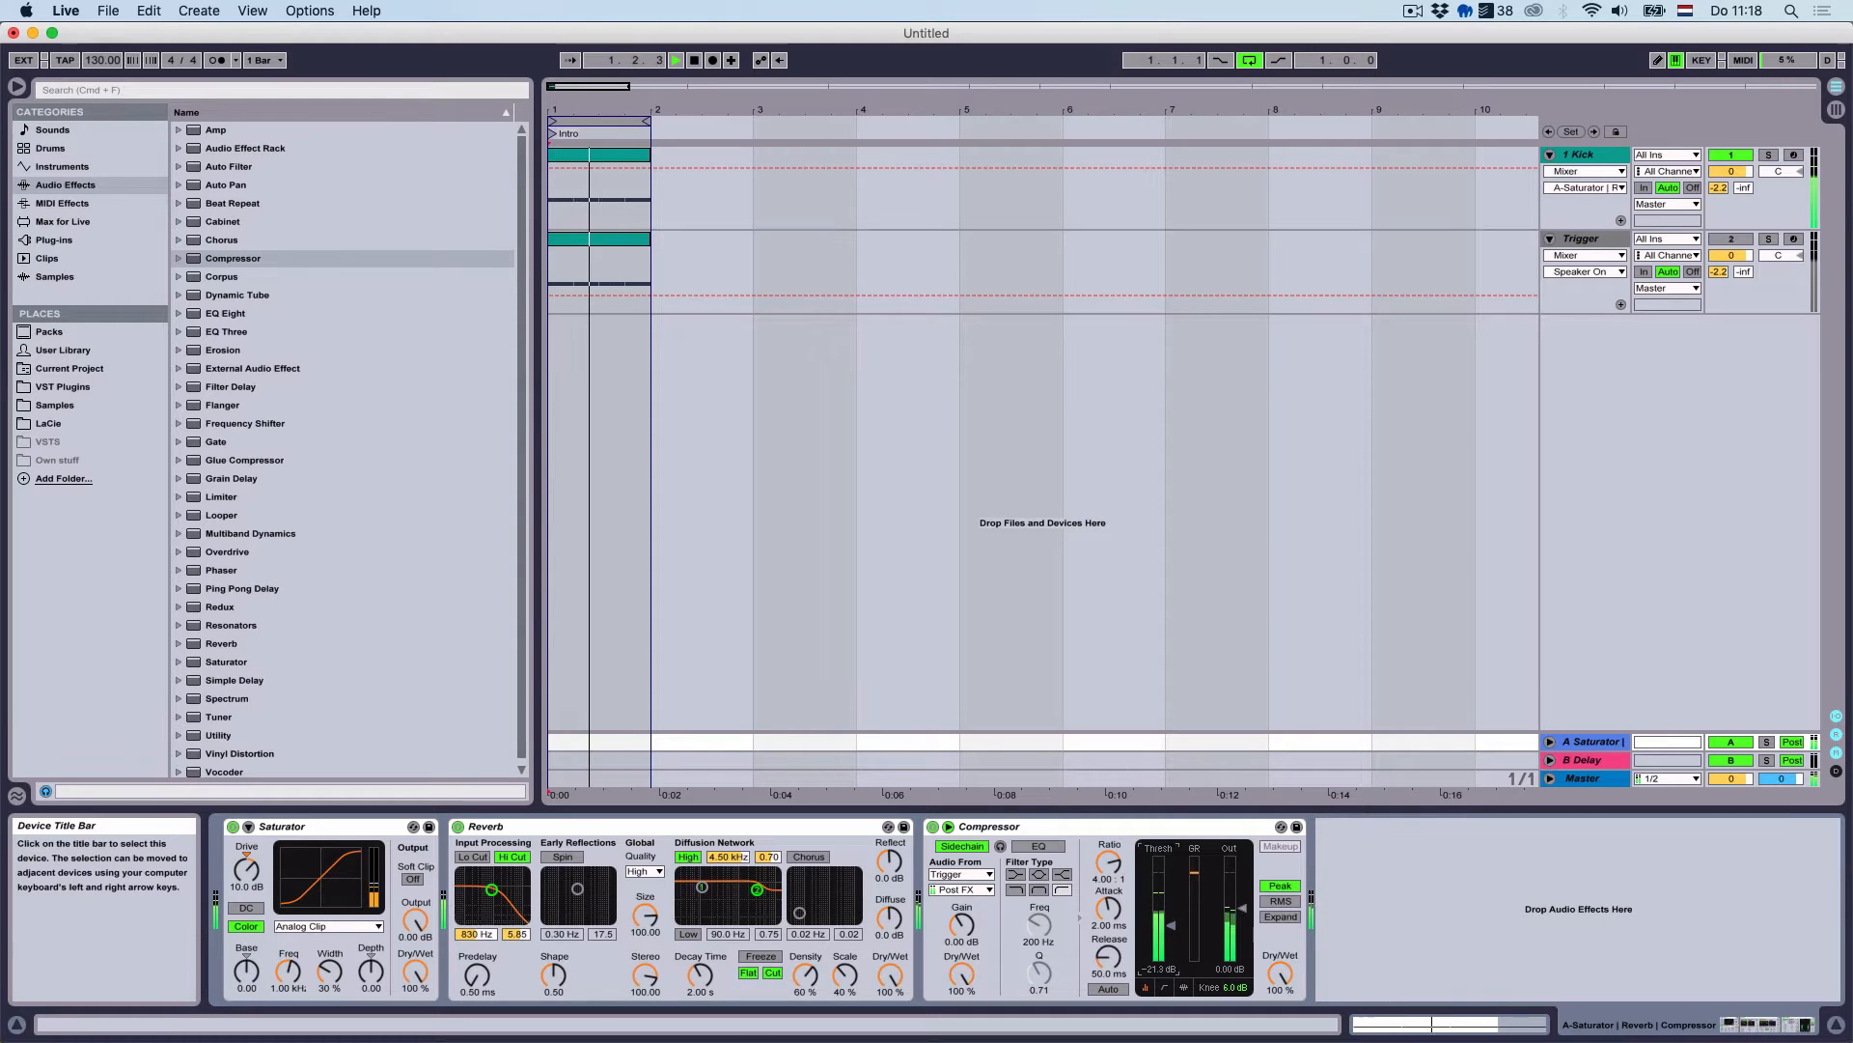
{"action": "left_click", "coordinate": [512, 857]}
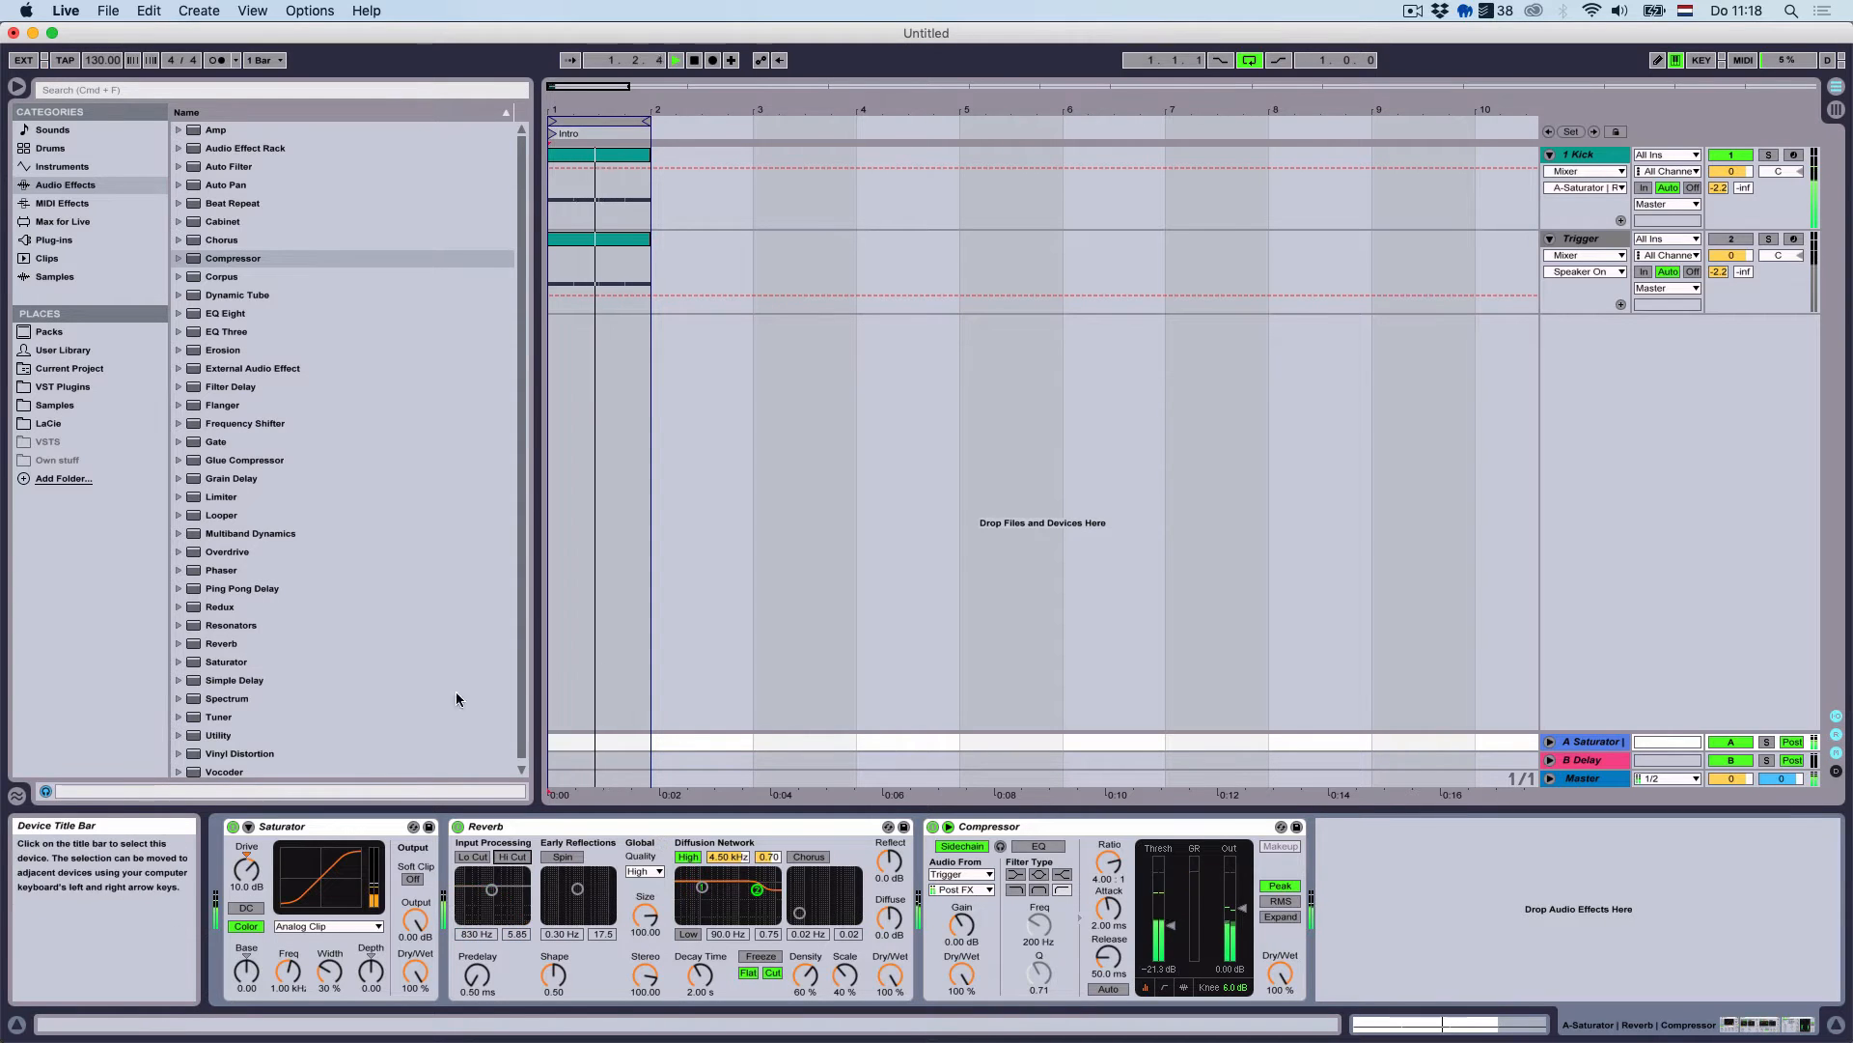
Add a stereo EQ Eight with the low cut off and band 8 low-passing around 208 Hz
{"action": "double_click", "coordinate": [225, 313]}
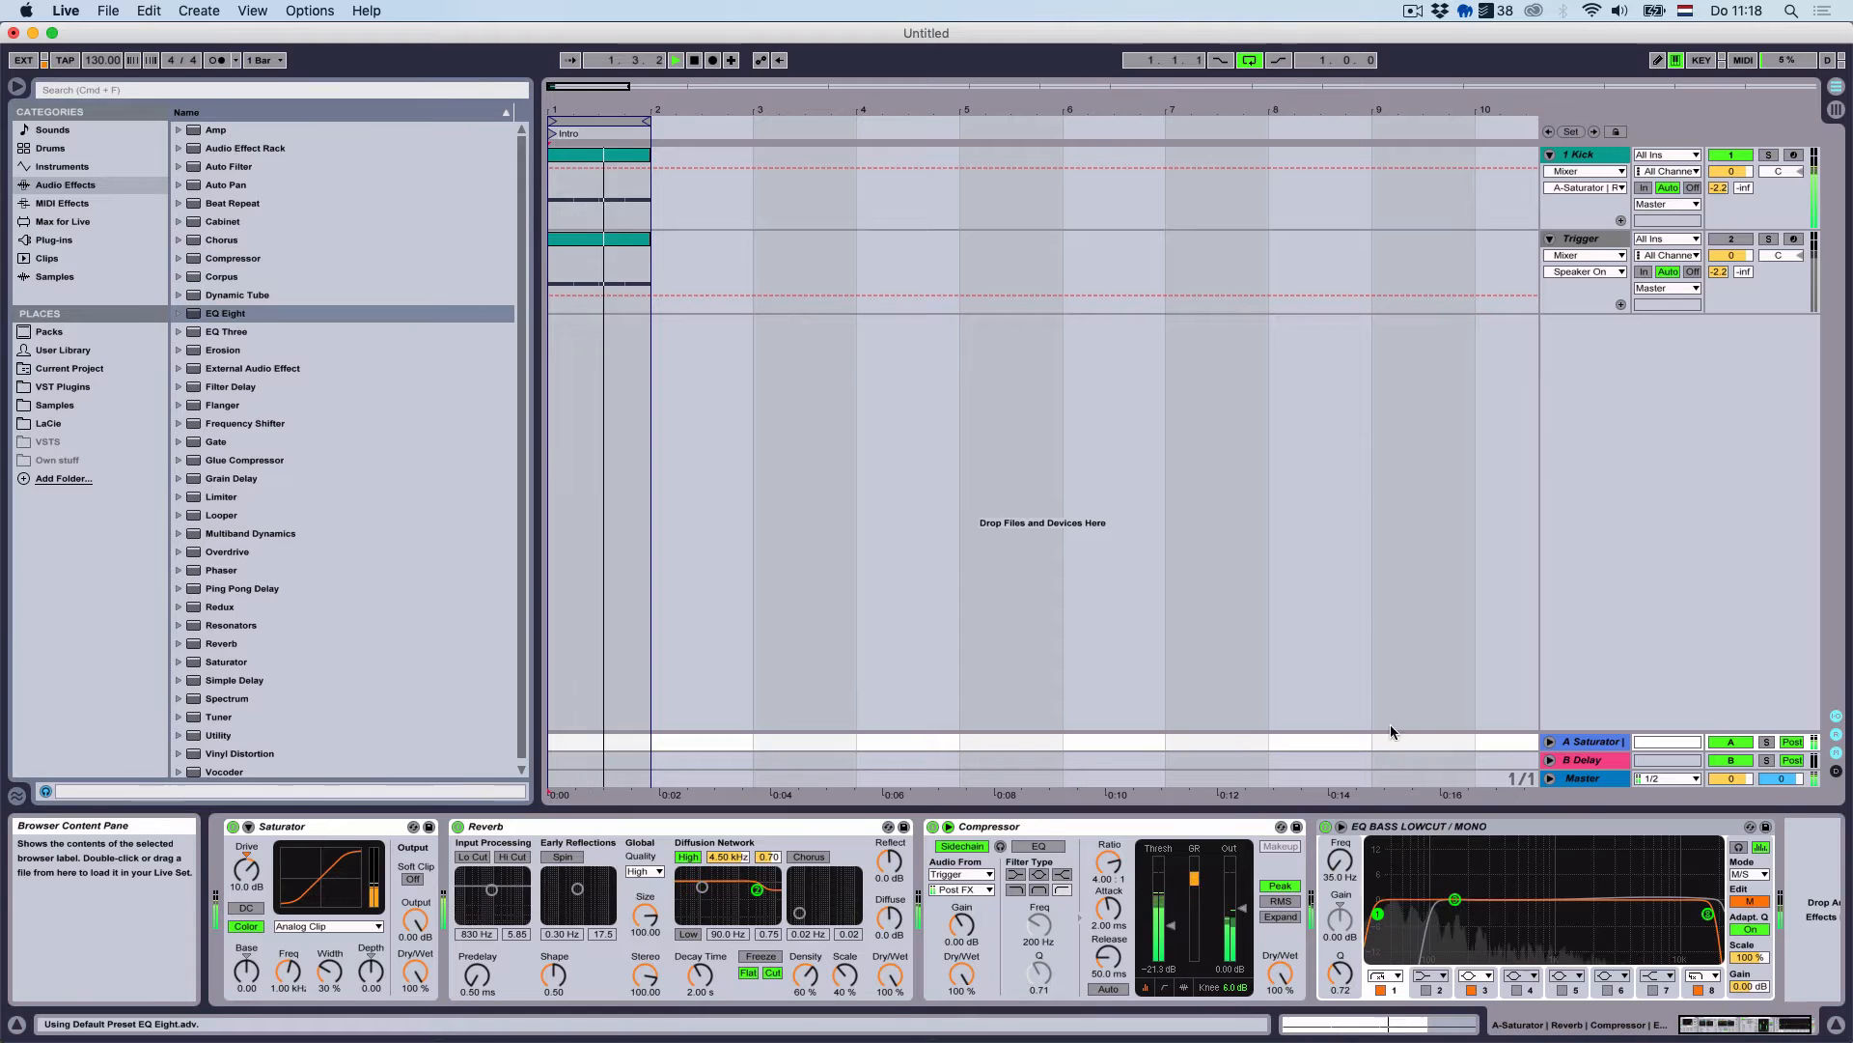
{"action": "left_click", "coordinate": [1749, 875]}
{"action": "left_click", "coordinate": [1745, 888]}
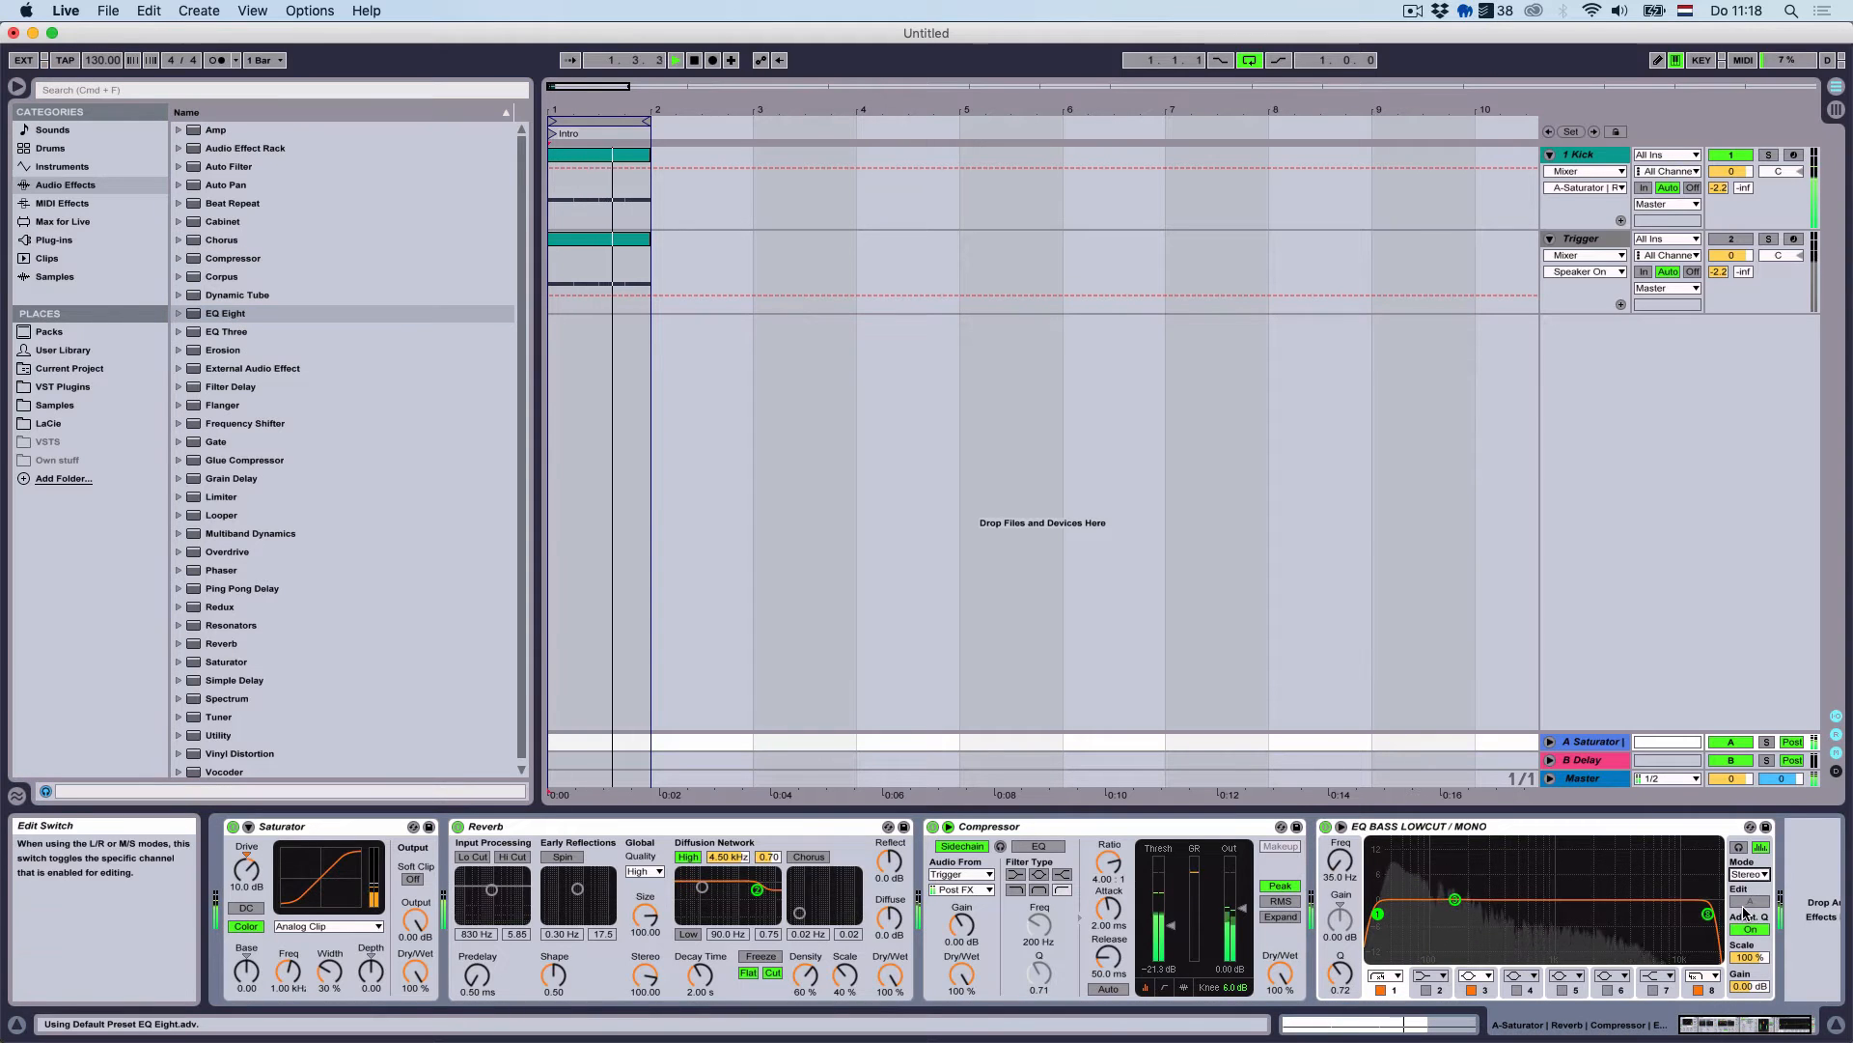
{"action": "left_click", "coordinate": [1380, 990]}
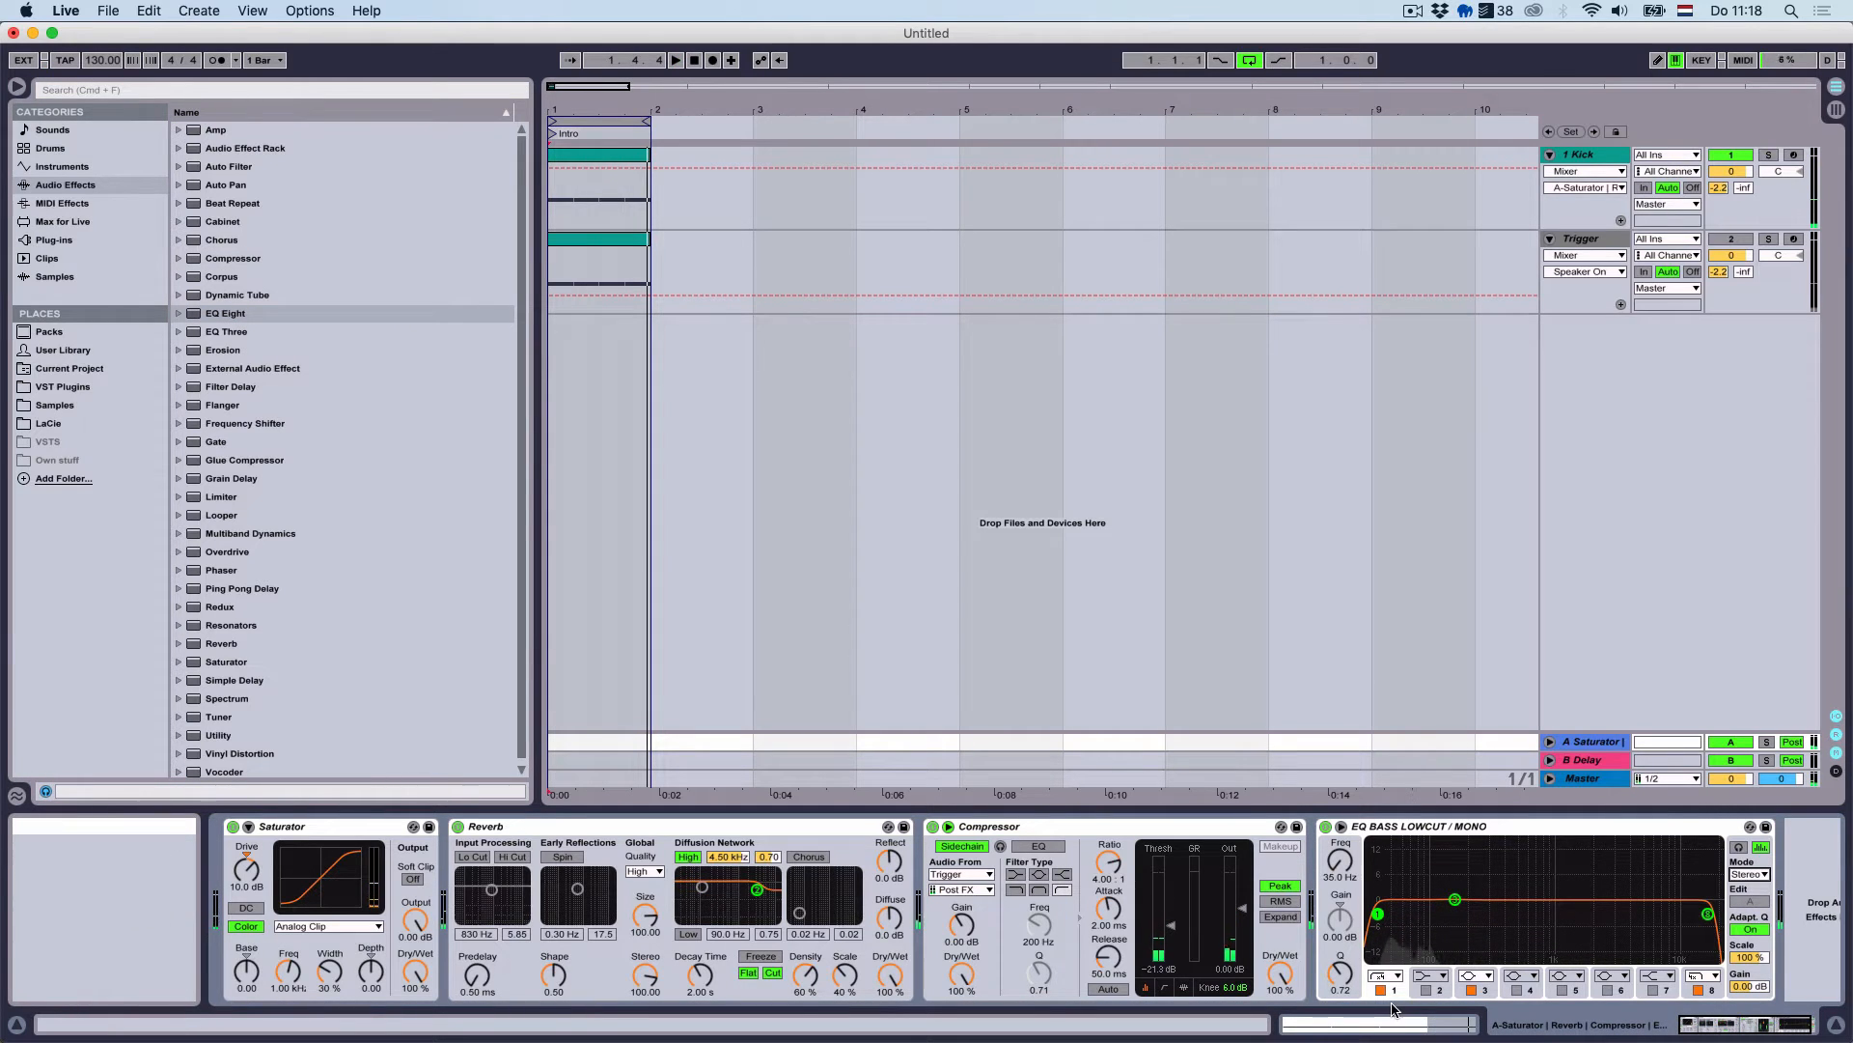
{"action": "left_click", "coordinate": [1704, 975]}
{"action": "left_click", "coordinate": [1704, 949]}
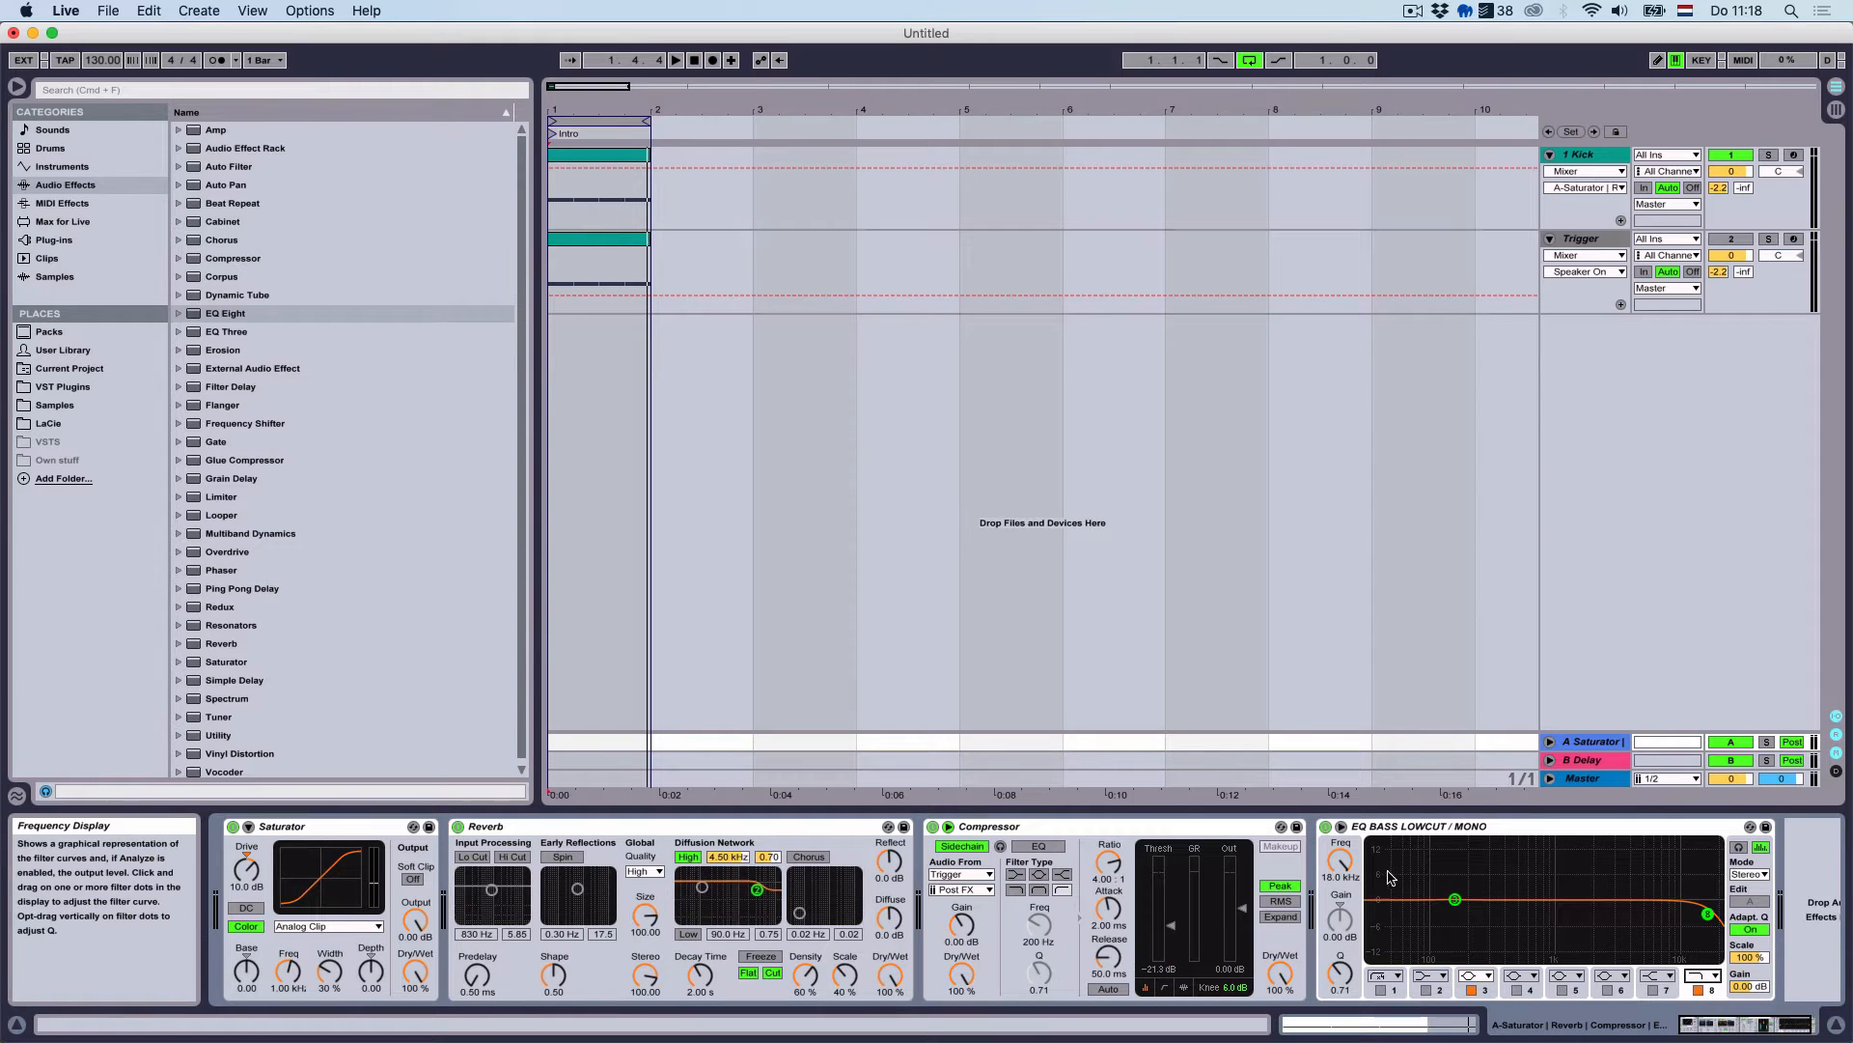
{"action": "left_click_drag", "start_coordinate": [1345, 879], "coordinate": [1344, 1004]}
{"action": "key", "text": "space"}
{"action": "left_click_drag", "start_coordinate": [1345, 879], "coordinate": [1344, 826]}
{"action": "key", "text": "space"}
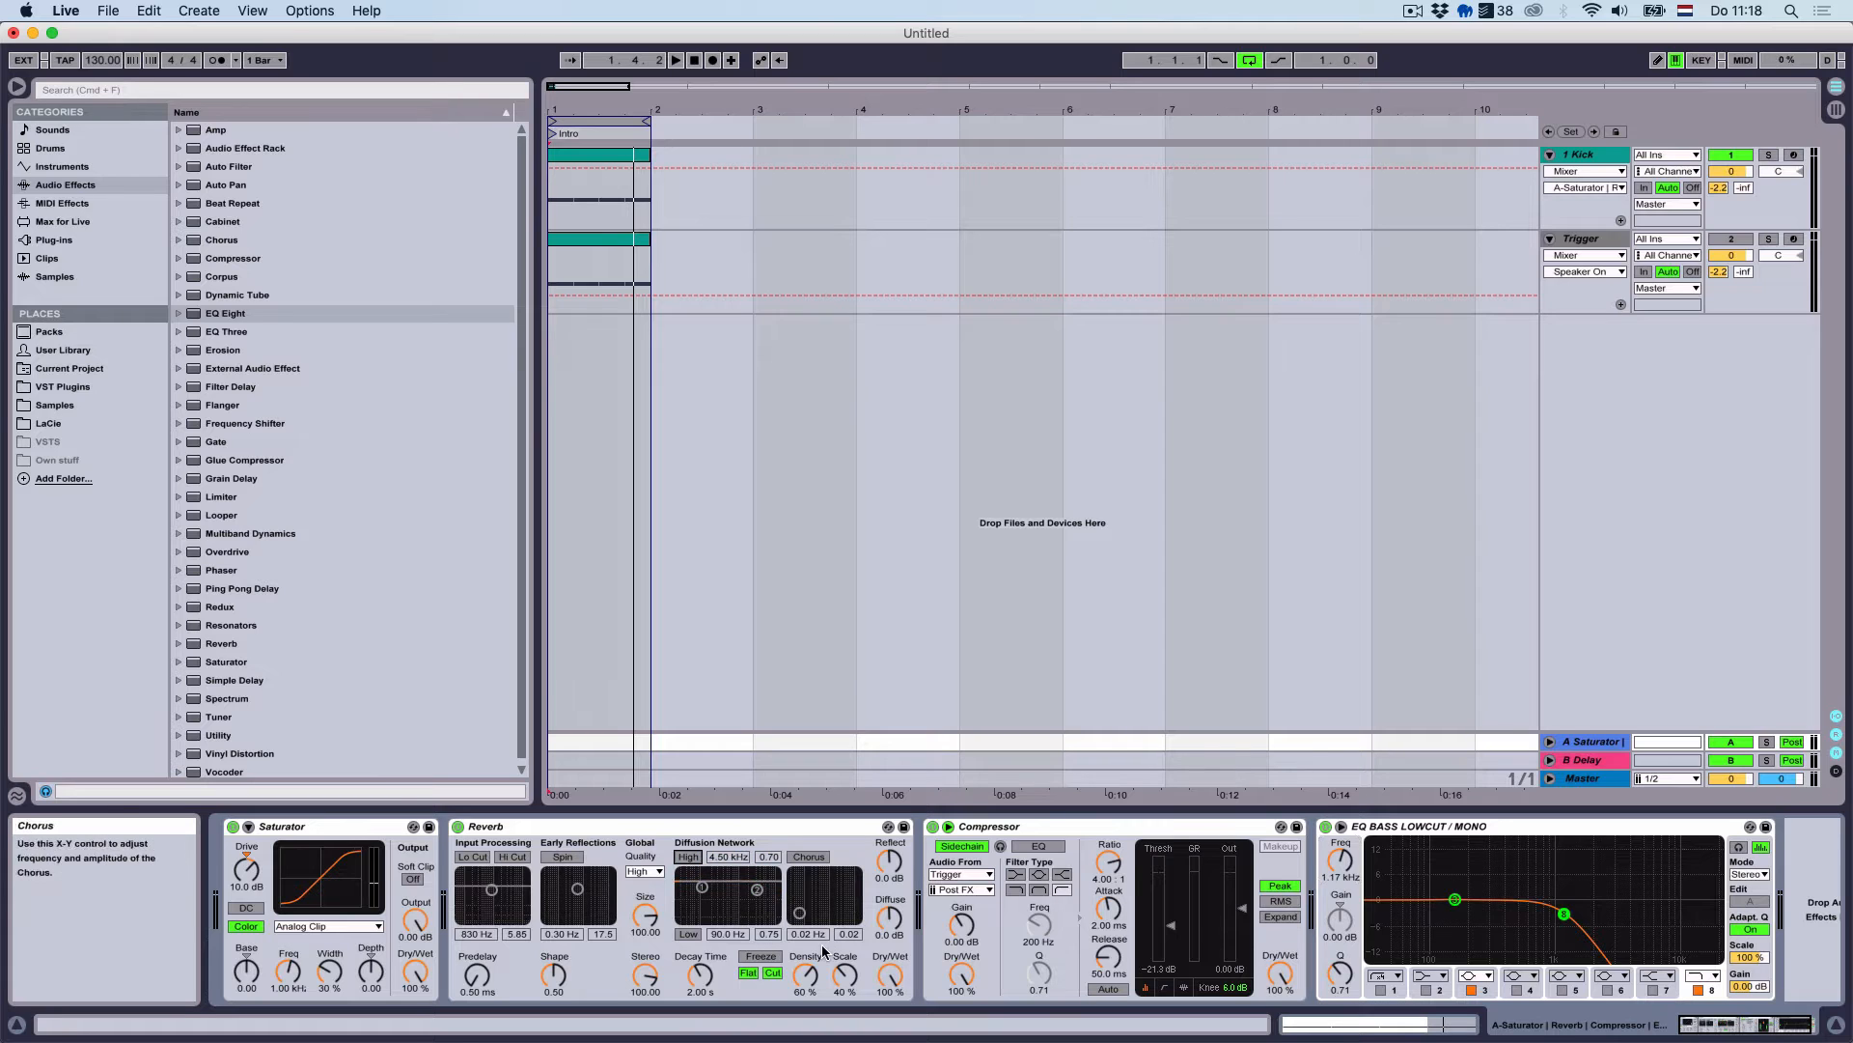
{"action": "key", "text": "space"}
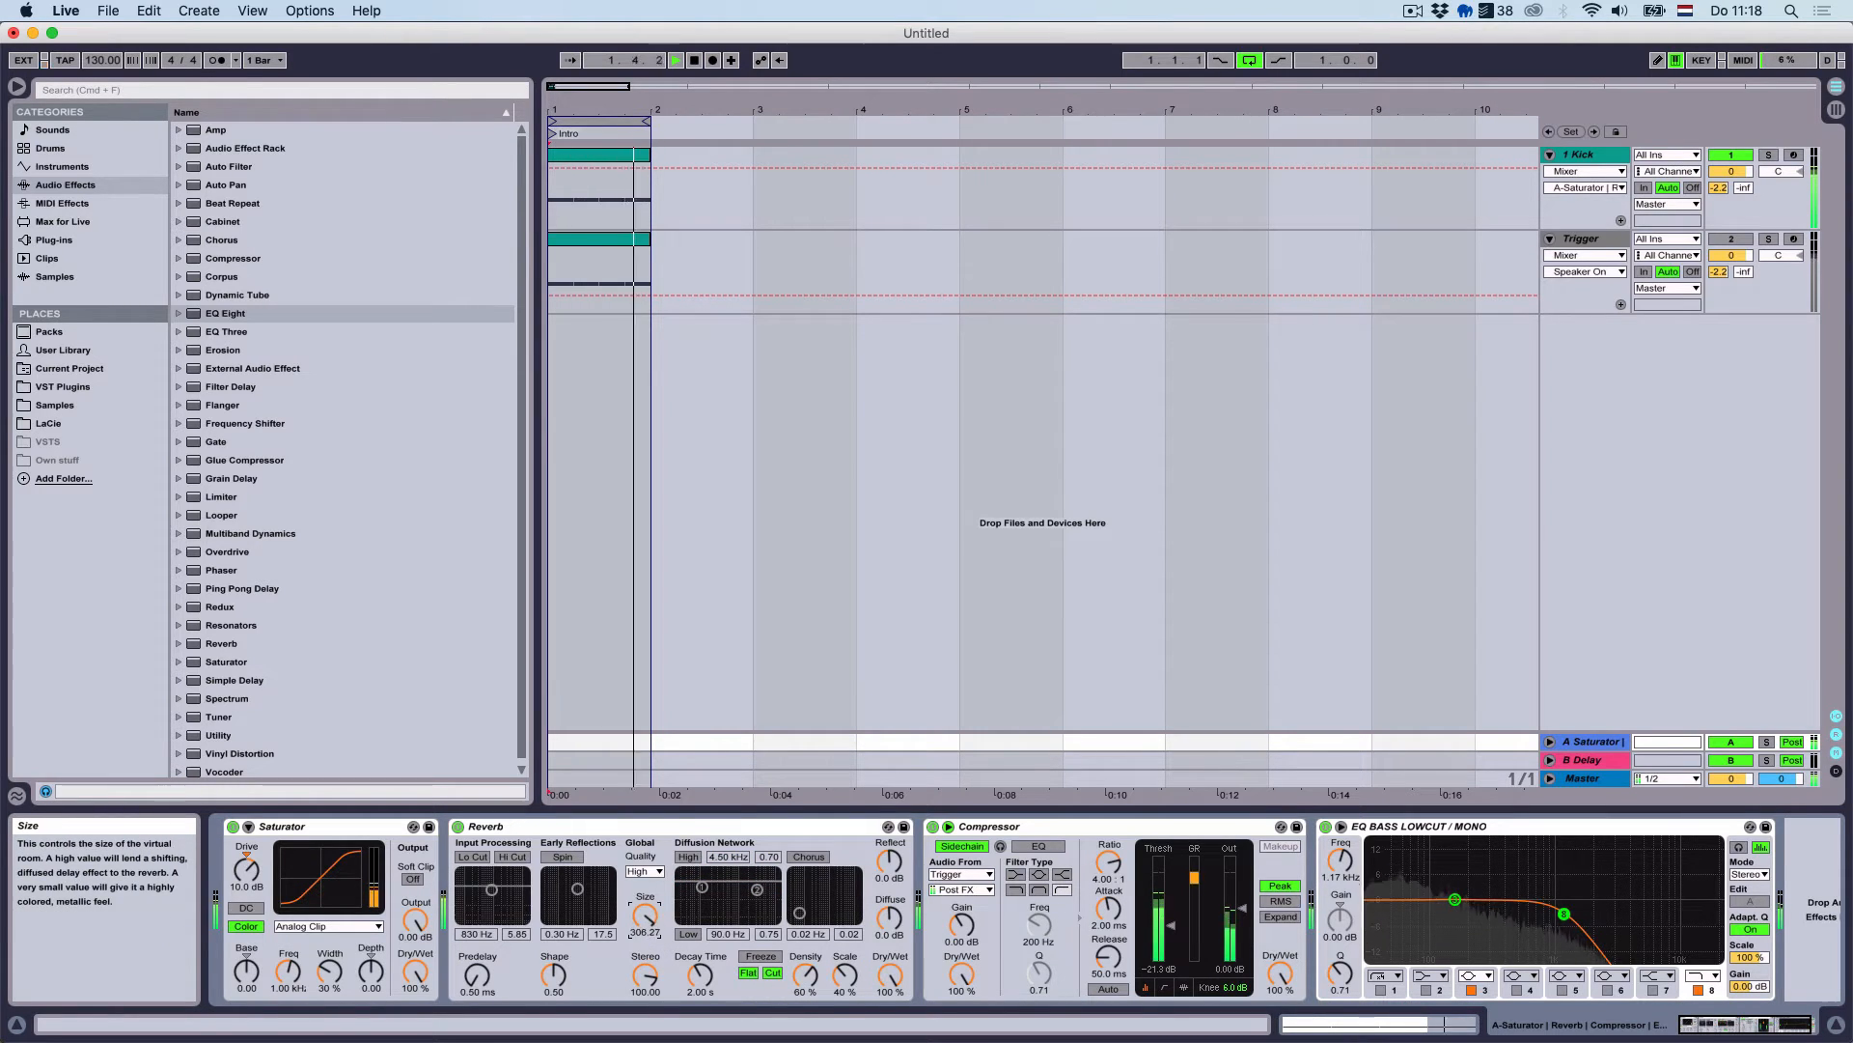
Reshape the Reverb to size about 138 with density and scale at 91%
{"action": "left_click_drag", "start_coordinate": [645, 915], "coordinate": [645, 964]}
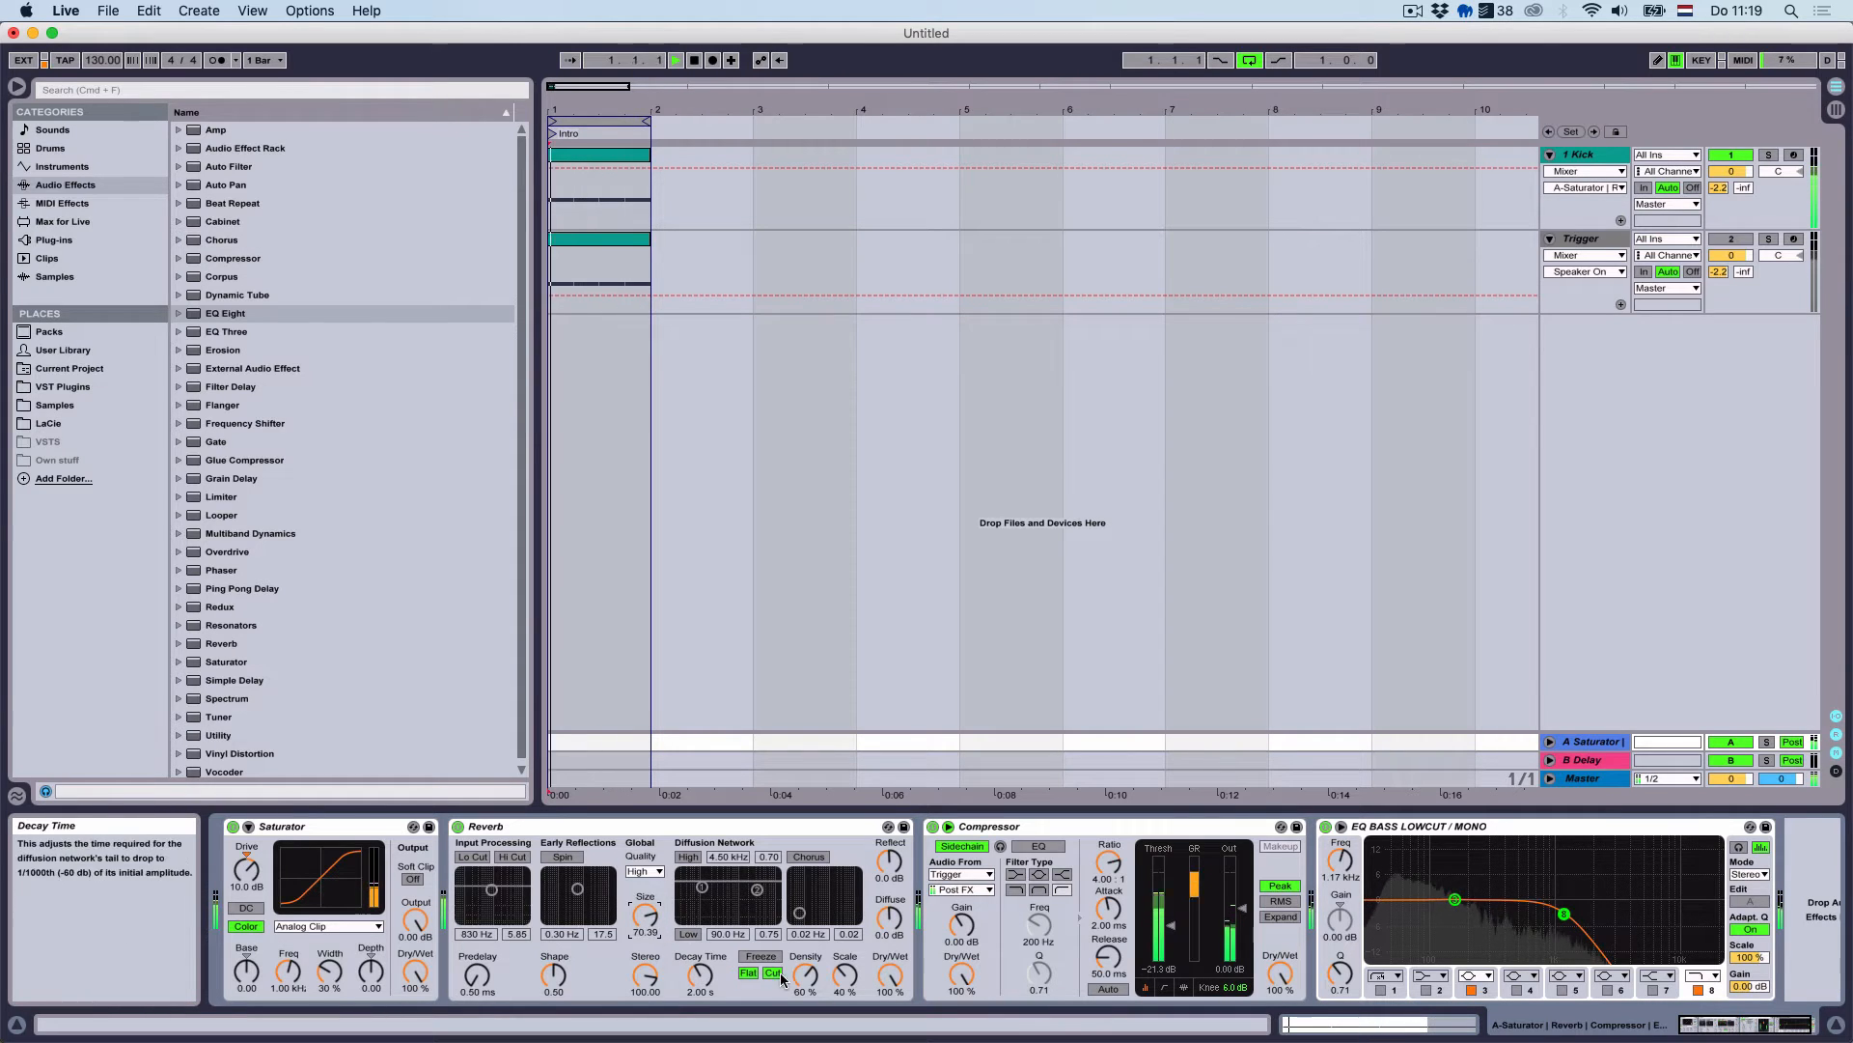
{"action": "left_click_drag", "start_coordinate": [805, 975], "coordinate": [805, 938]}
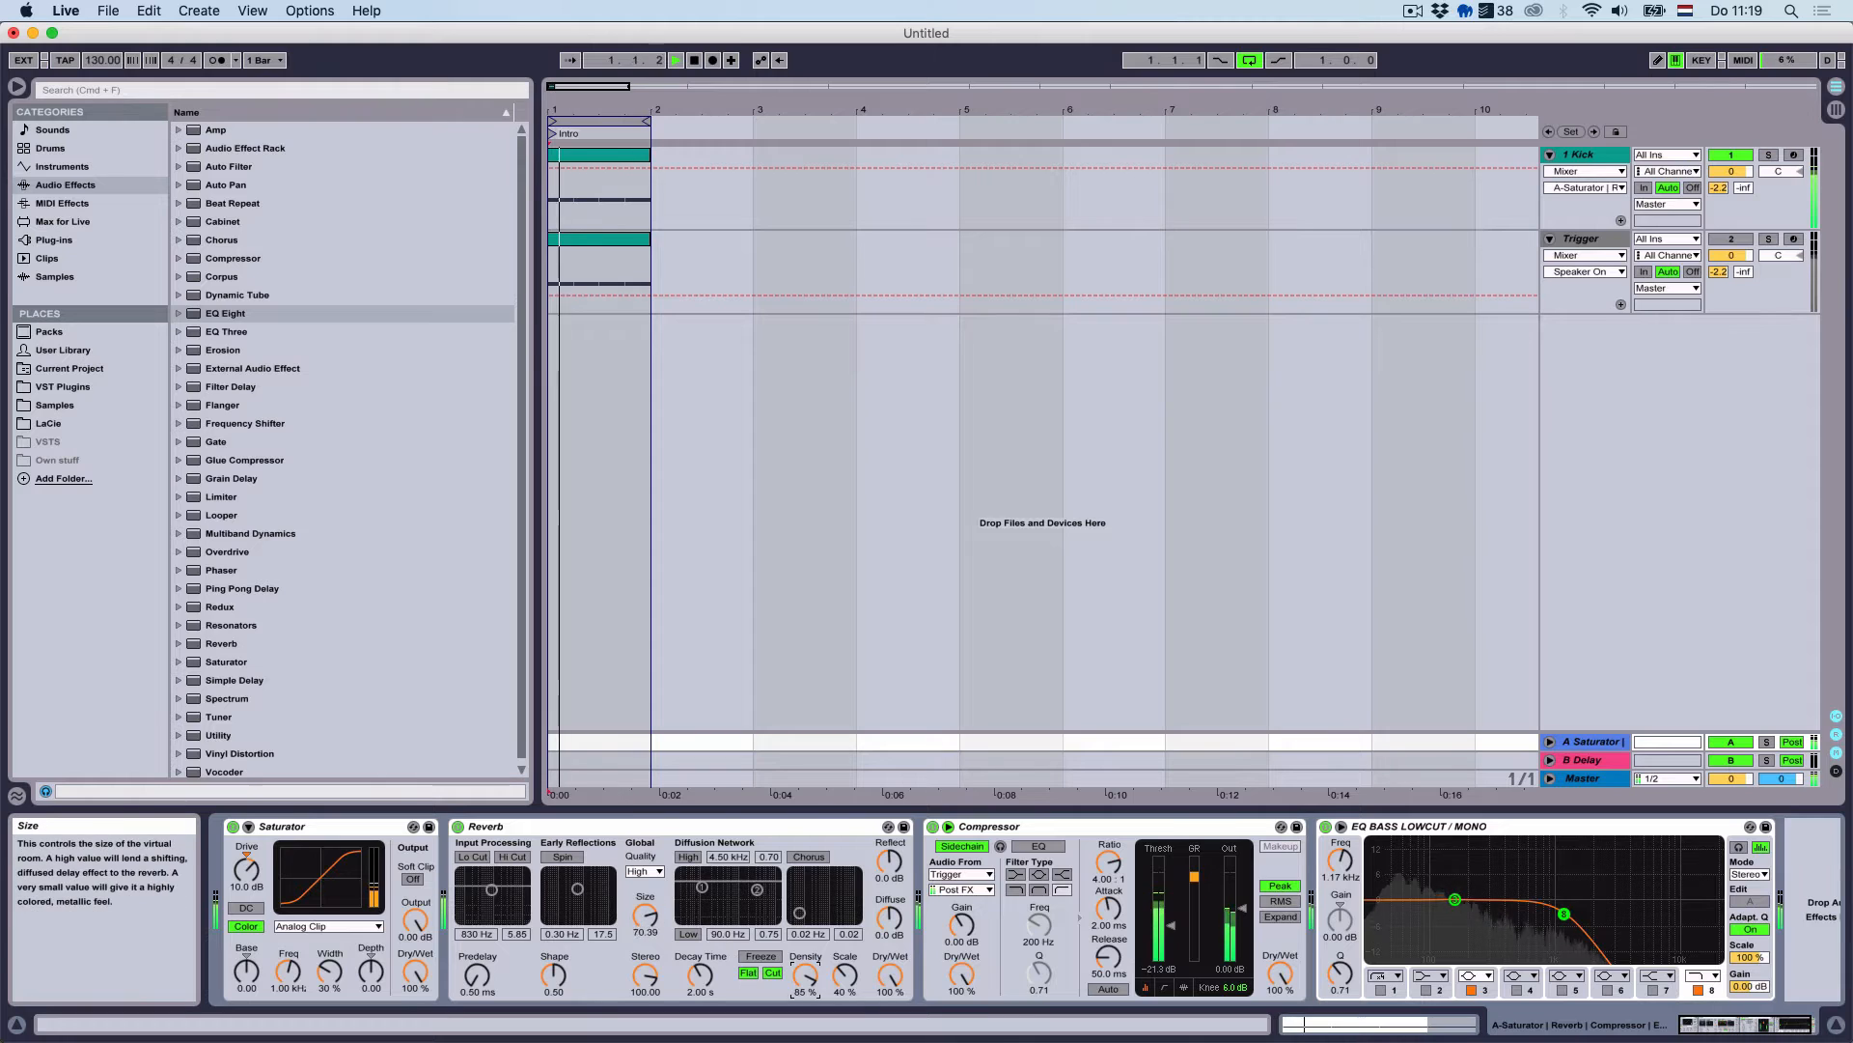
{"action": "left_click_drag", "start_coordinate": [645, 915], "coordinate": [644, 900]}
{"action": "mouse_move", "coordinate": [844, 975]}
{"action": "left_mouse_down"}
{"action": "mouse_move", "coordinate": [845, 912]}
{"action": "mouse_move", "coordinate": [820, 960]}
{"action": "left_mouse_up"}
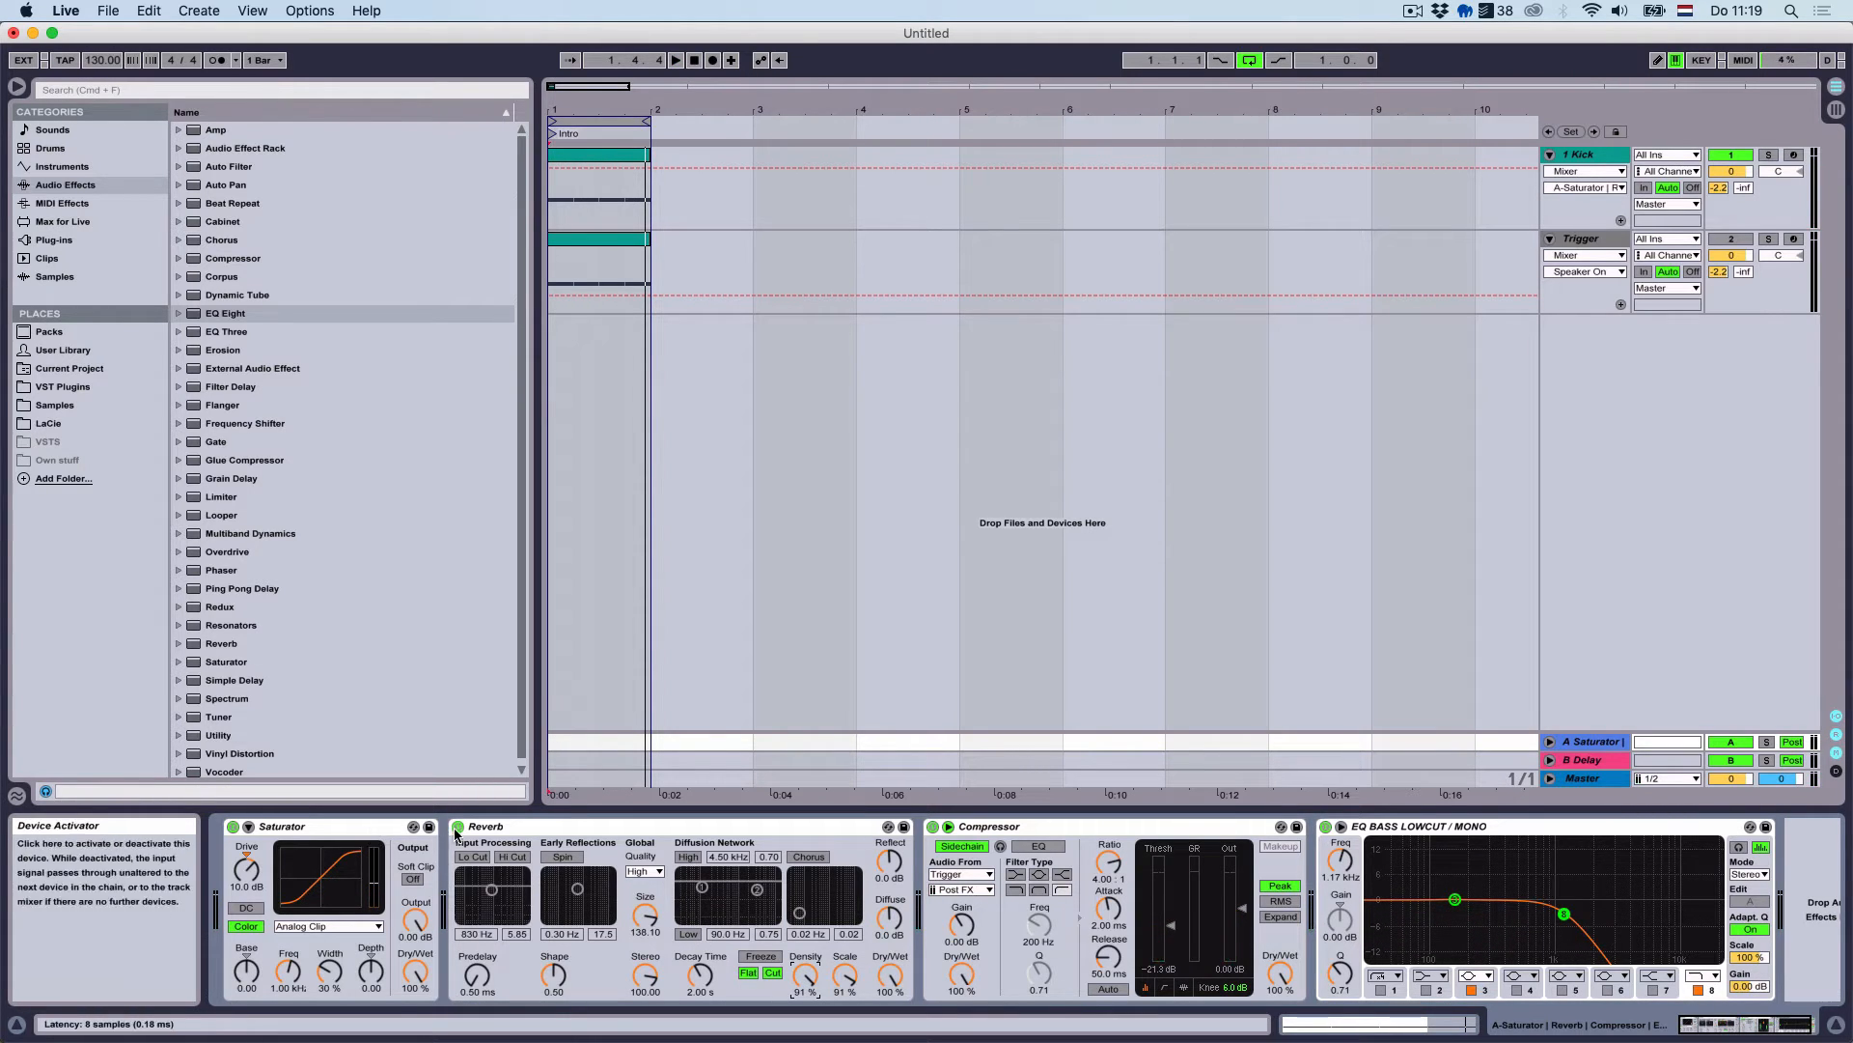
Move the Reverb ahead of the Saturator, lower the EQ cutoff and shorten the compressor release
{"action": "left_click_drag", "start_coordinate": [502, 832], "coordinate": [251, 840]}
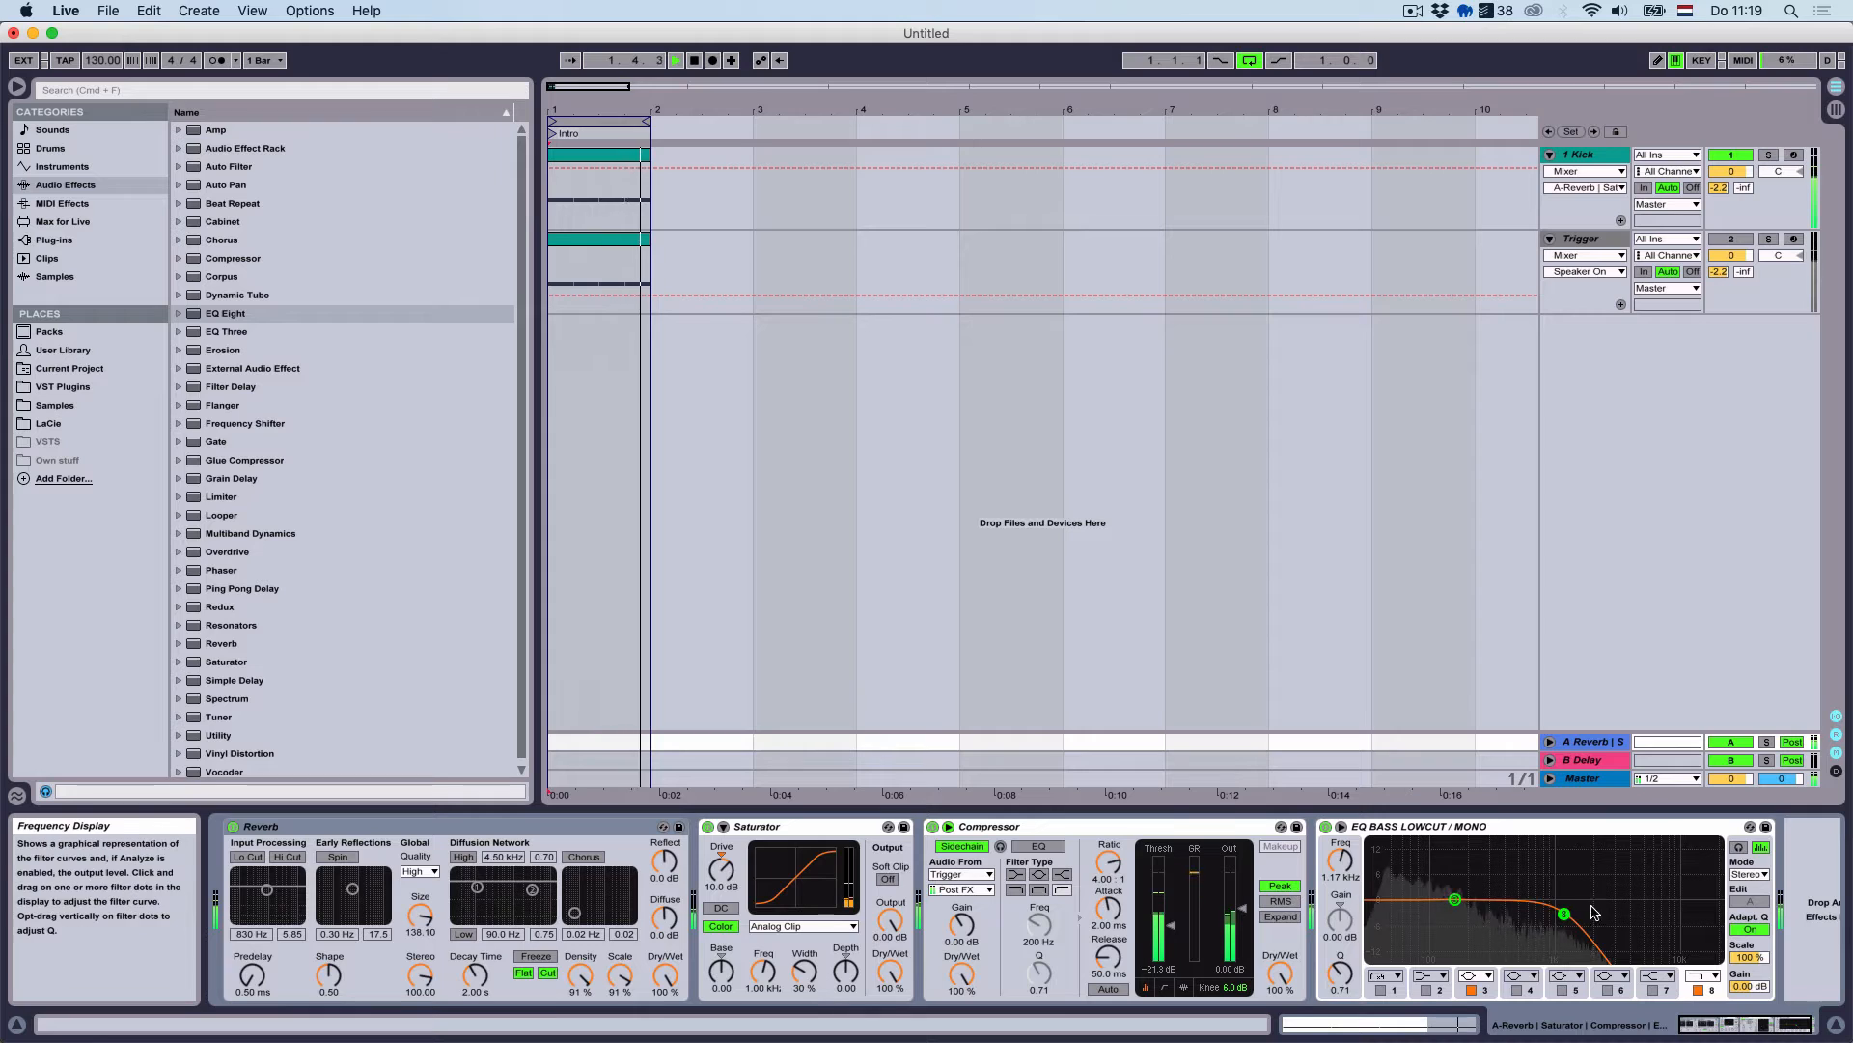
{"action": "left_click_drag", "start_coordinate": [1340, 860], "coordinate": [1340, 890]}
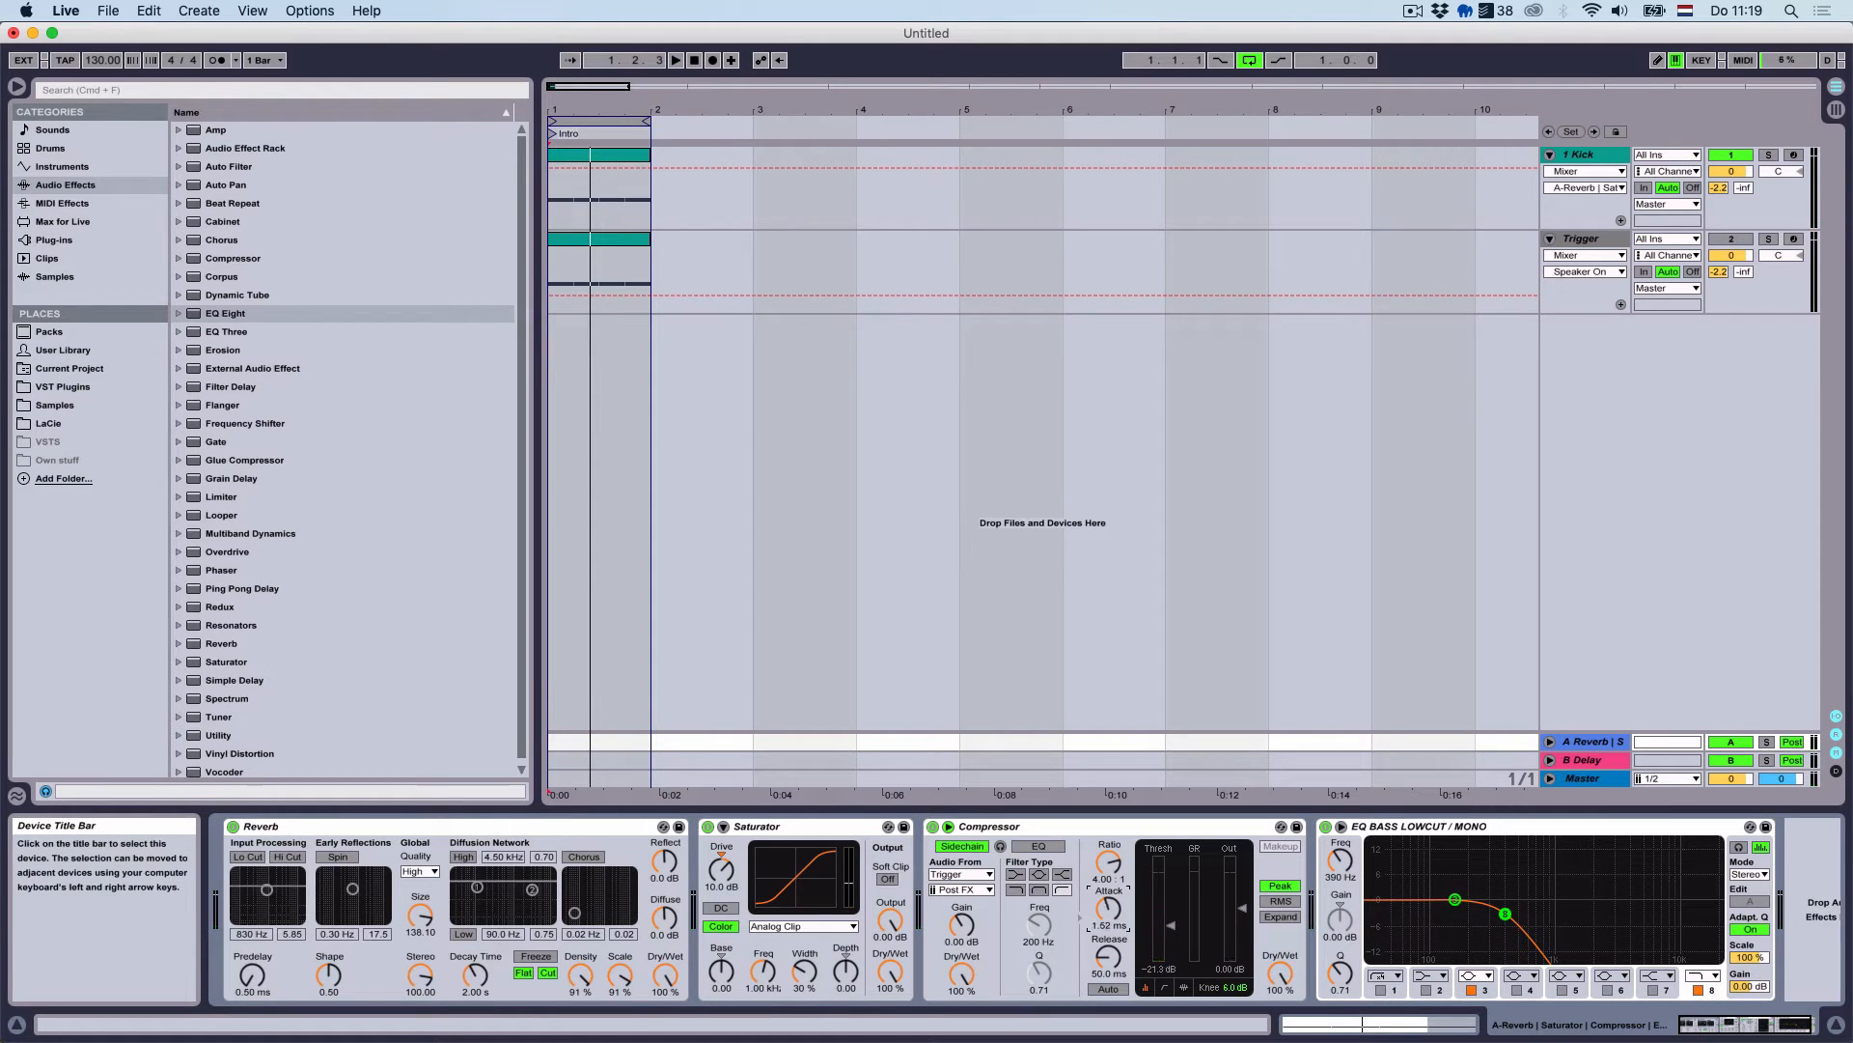
{"action": "key", "text": "space"}
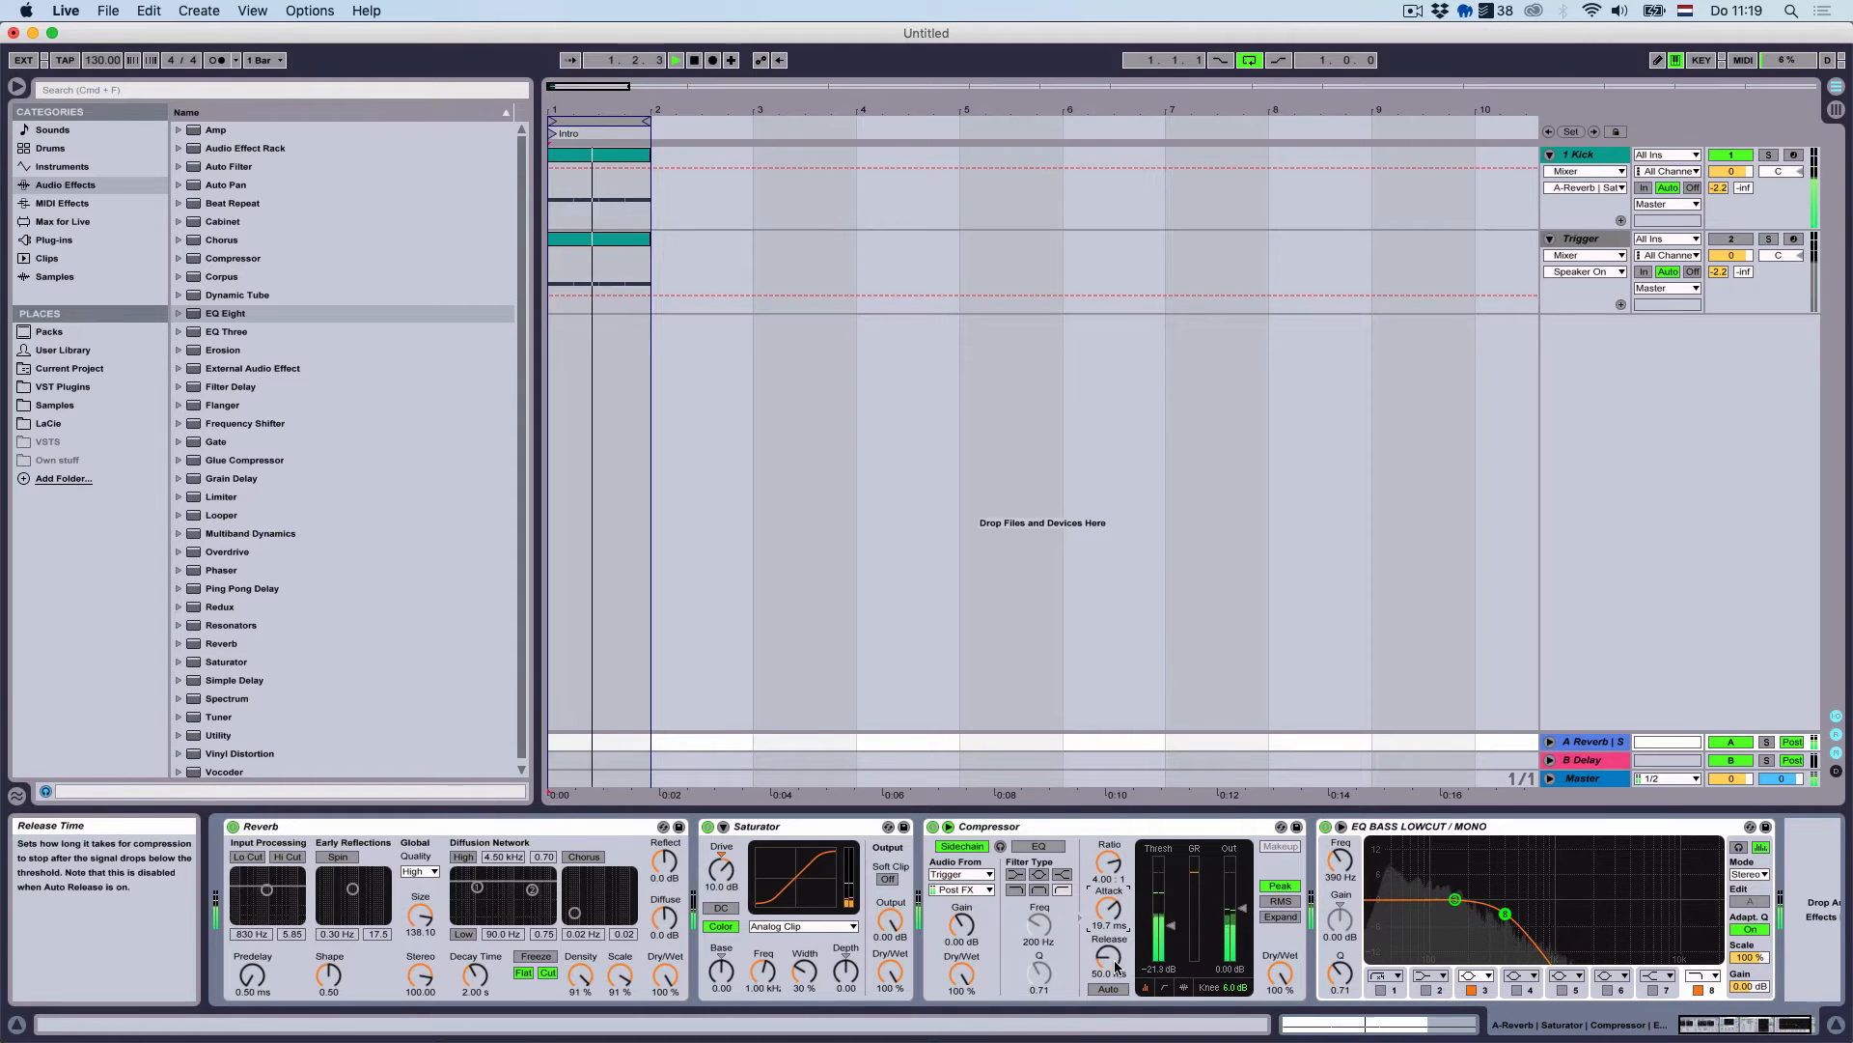
{"action": "mouse_move", "coordinate": [1108, 957]}
{"action": "left_mouse_down"}
{"action": "mouse_move", "coordinate": [1108, 1010]}
{"action": "mouse_move", "coordinate": [1108, 956]}
{"action": "left_mouse_up"}
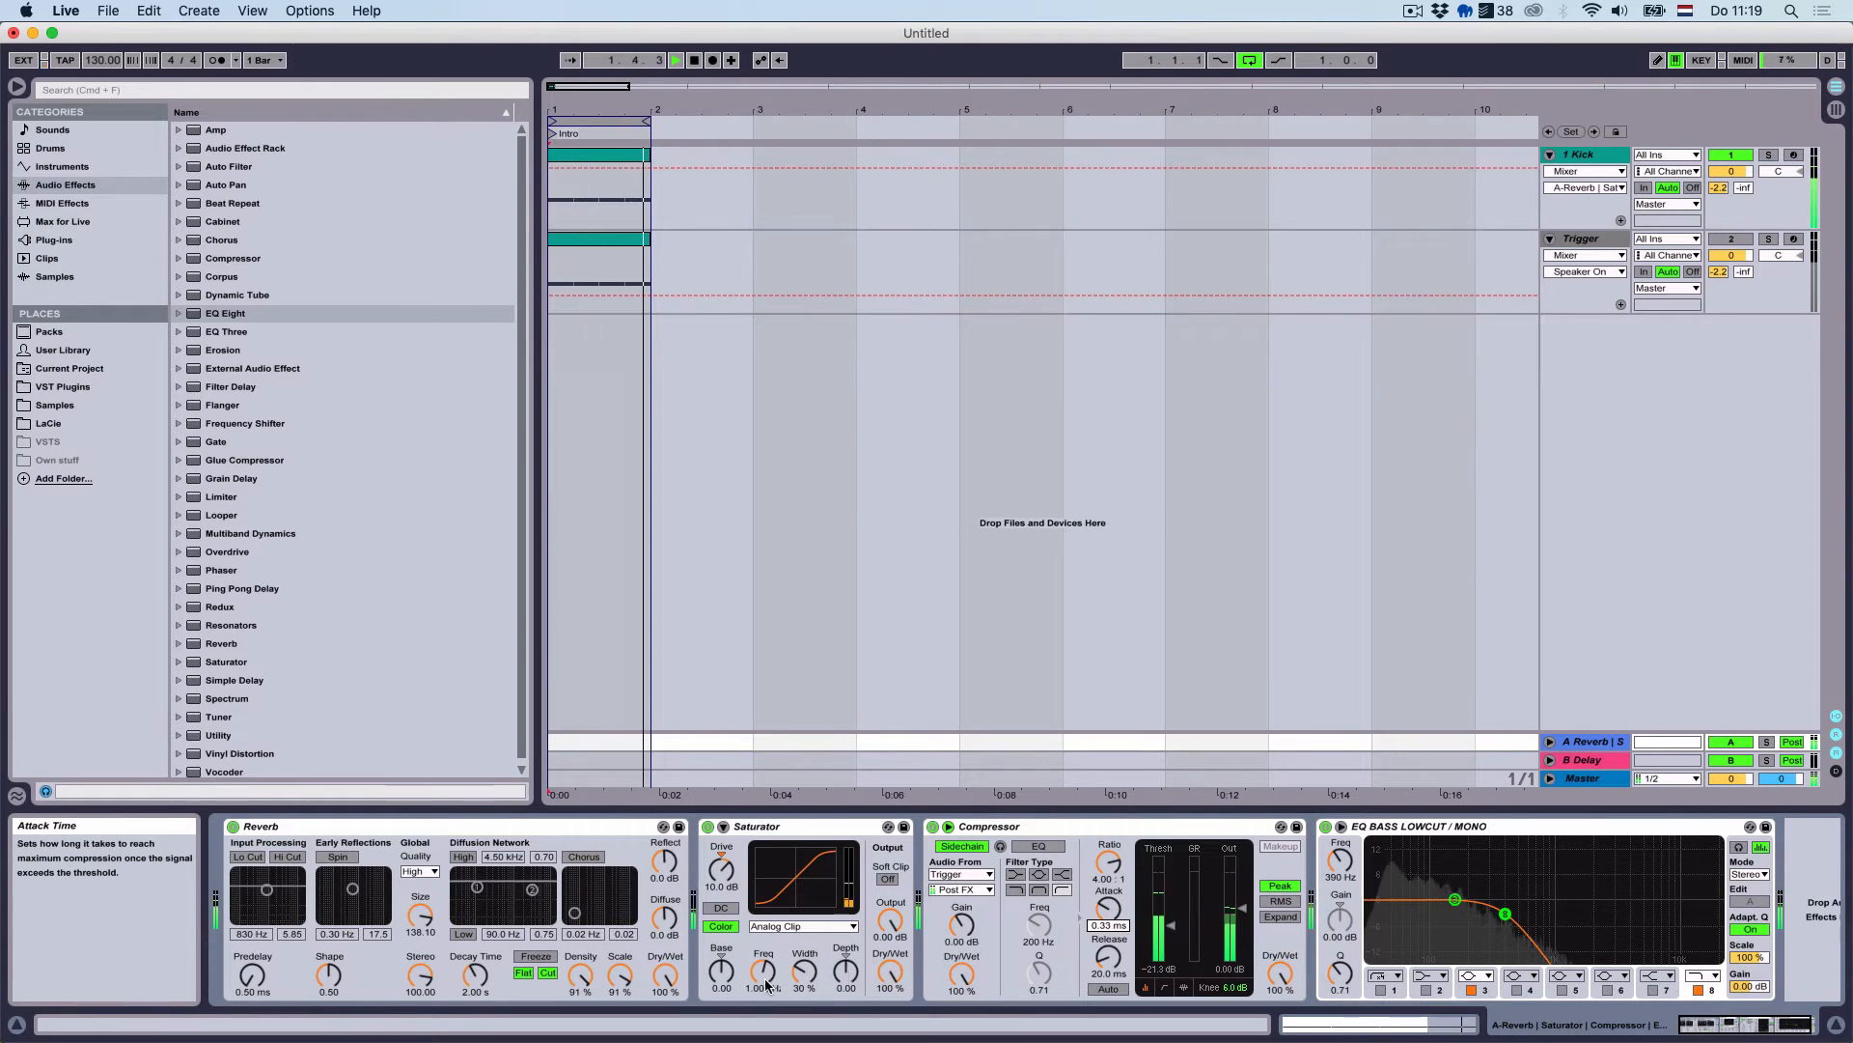
Retune Reverb to size 391.33, density 69%, scale 98%; Saturator drive 12.6 dB; EQ 169 Hz
{"action": "left_click_drag", "start_coordinate": [419, 915], "coordinate": [421, 859]}
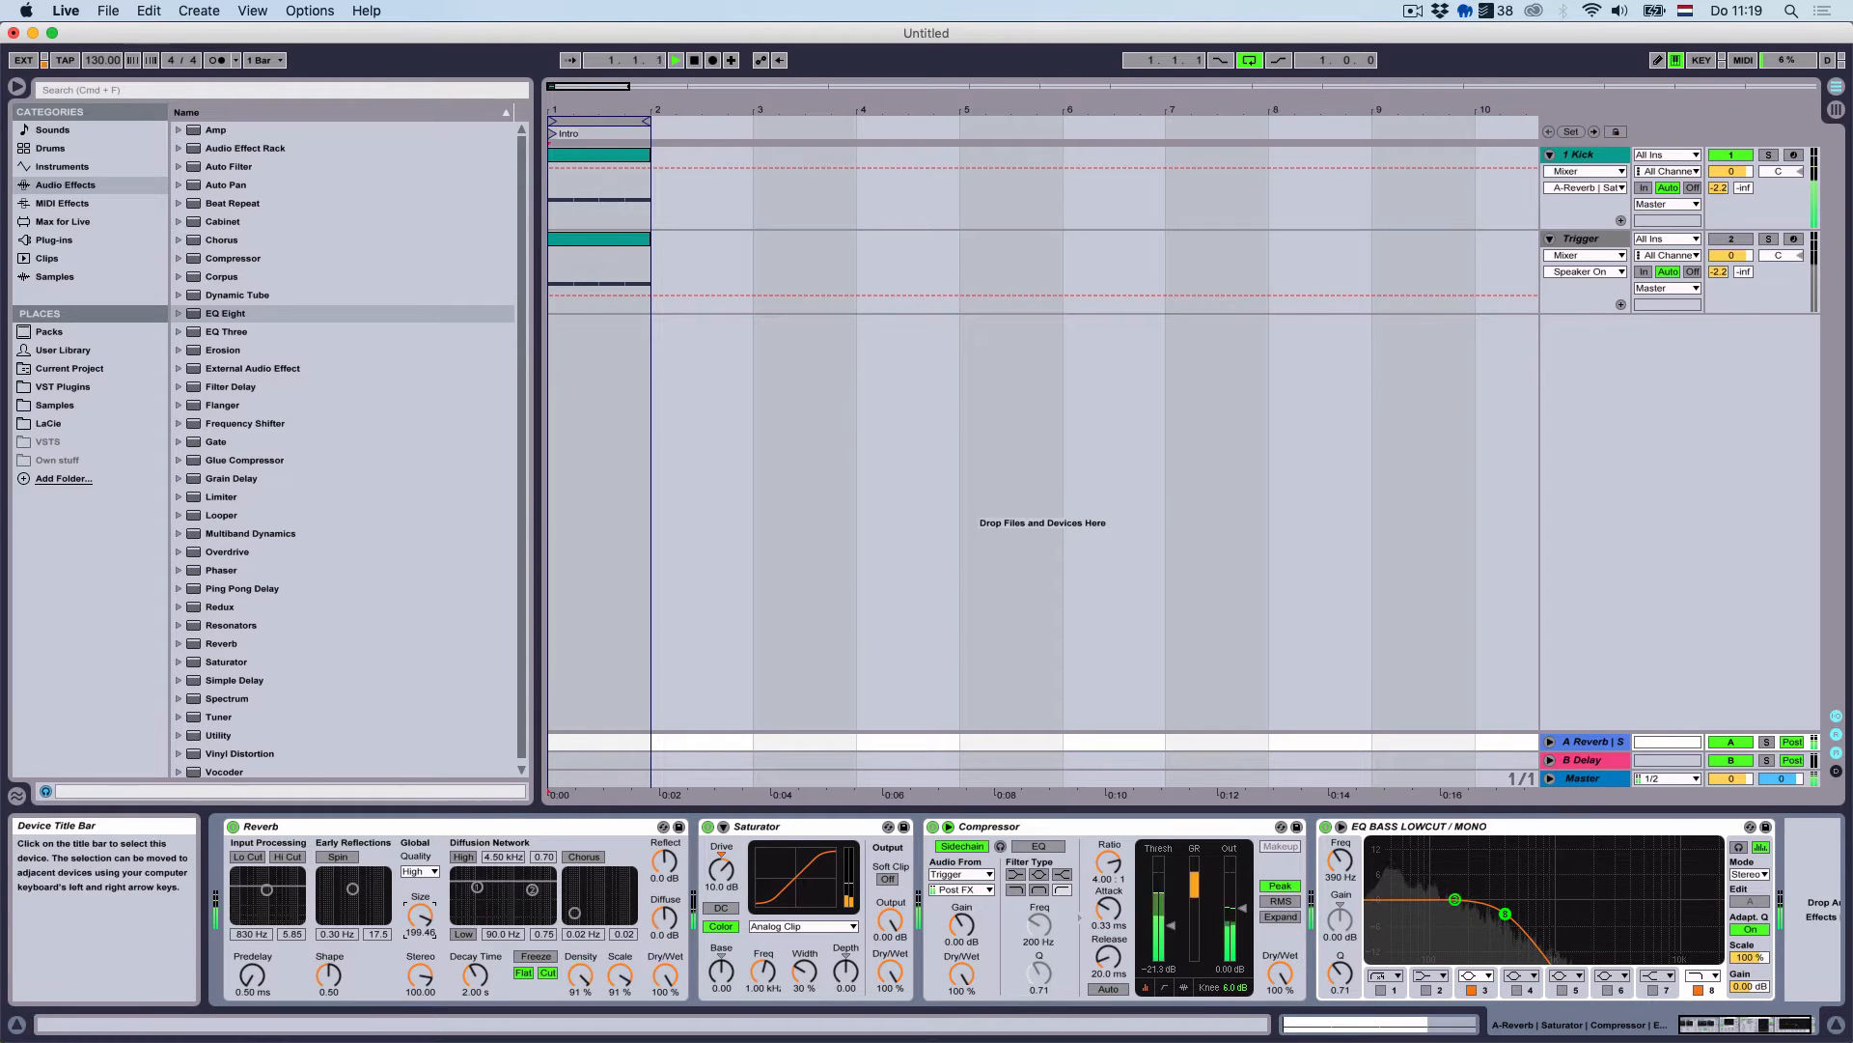
{"action": "left_click_drag", "start_coordinate": [472, 969], "coordinate": [424, 963]}
{"action": "left_click_drag", "start_coordinate": [580, 975], "coordinate": [580, 993]}
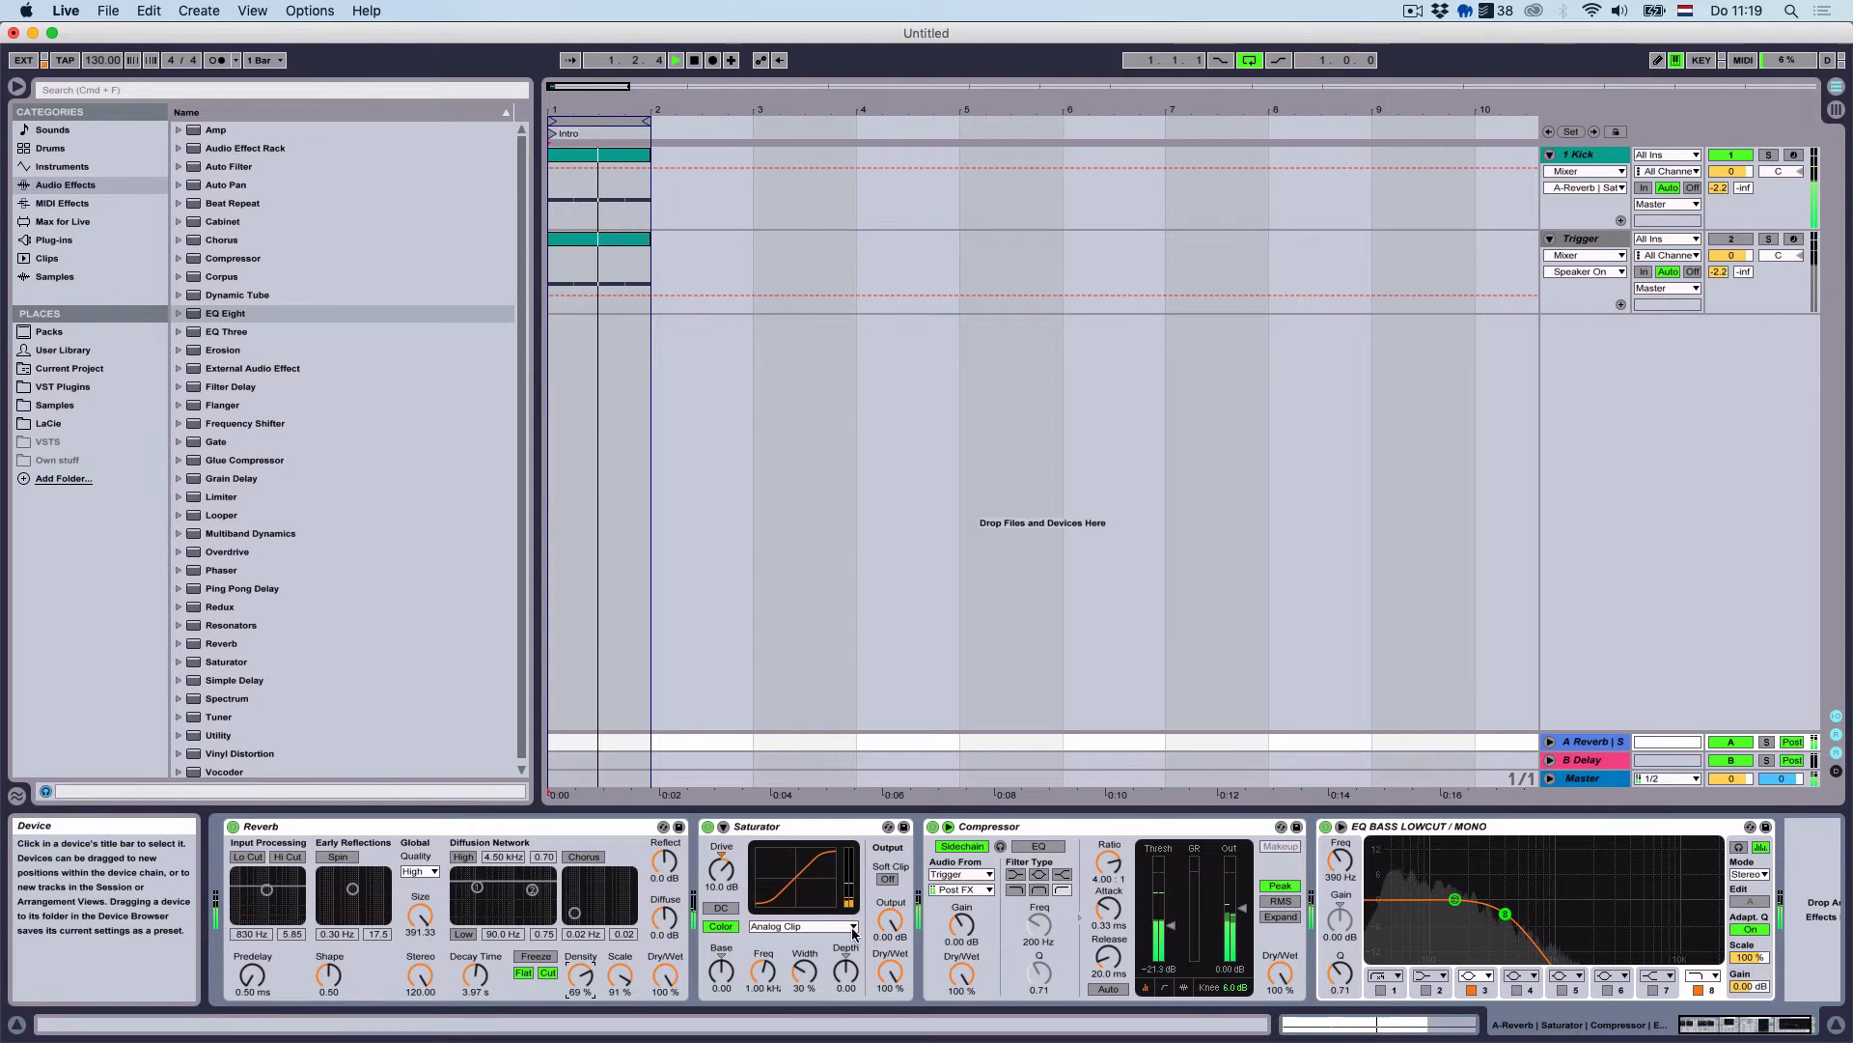
{"action": "mouse_move", "coordinate": [627, 965]}
{"action": "left_mouse_down"}
{"action": "mouse_move", "coordinate": [626, 984]}
{"action": "mouse_move", "coordinate": [626, 958]}
{"action": "left_mouse_up"}
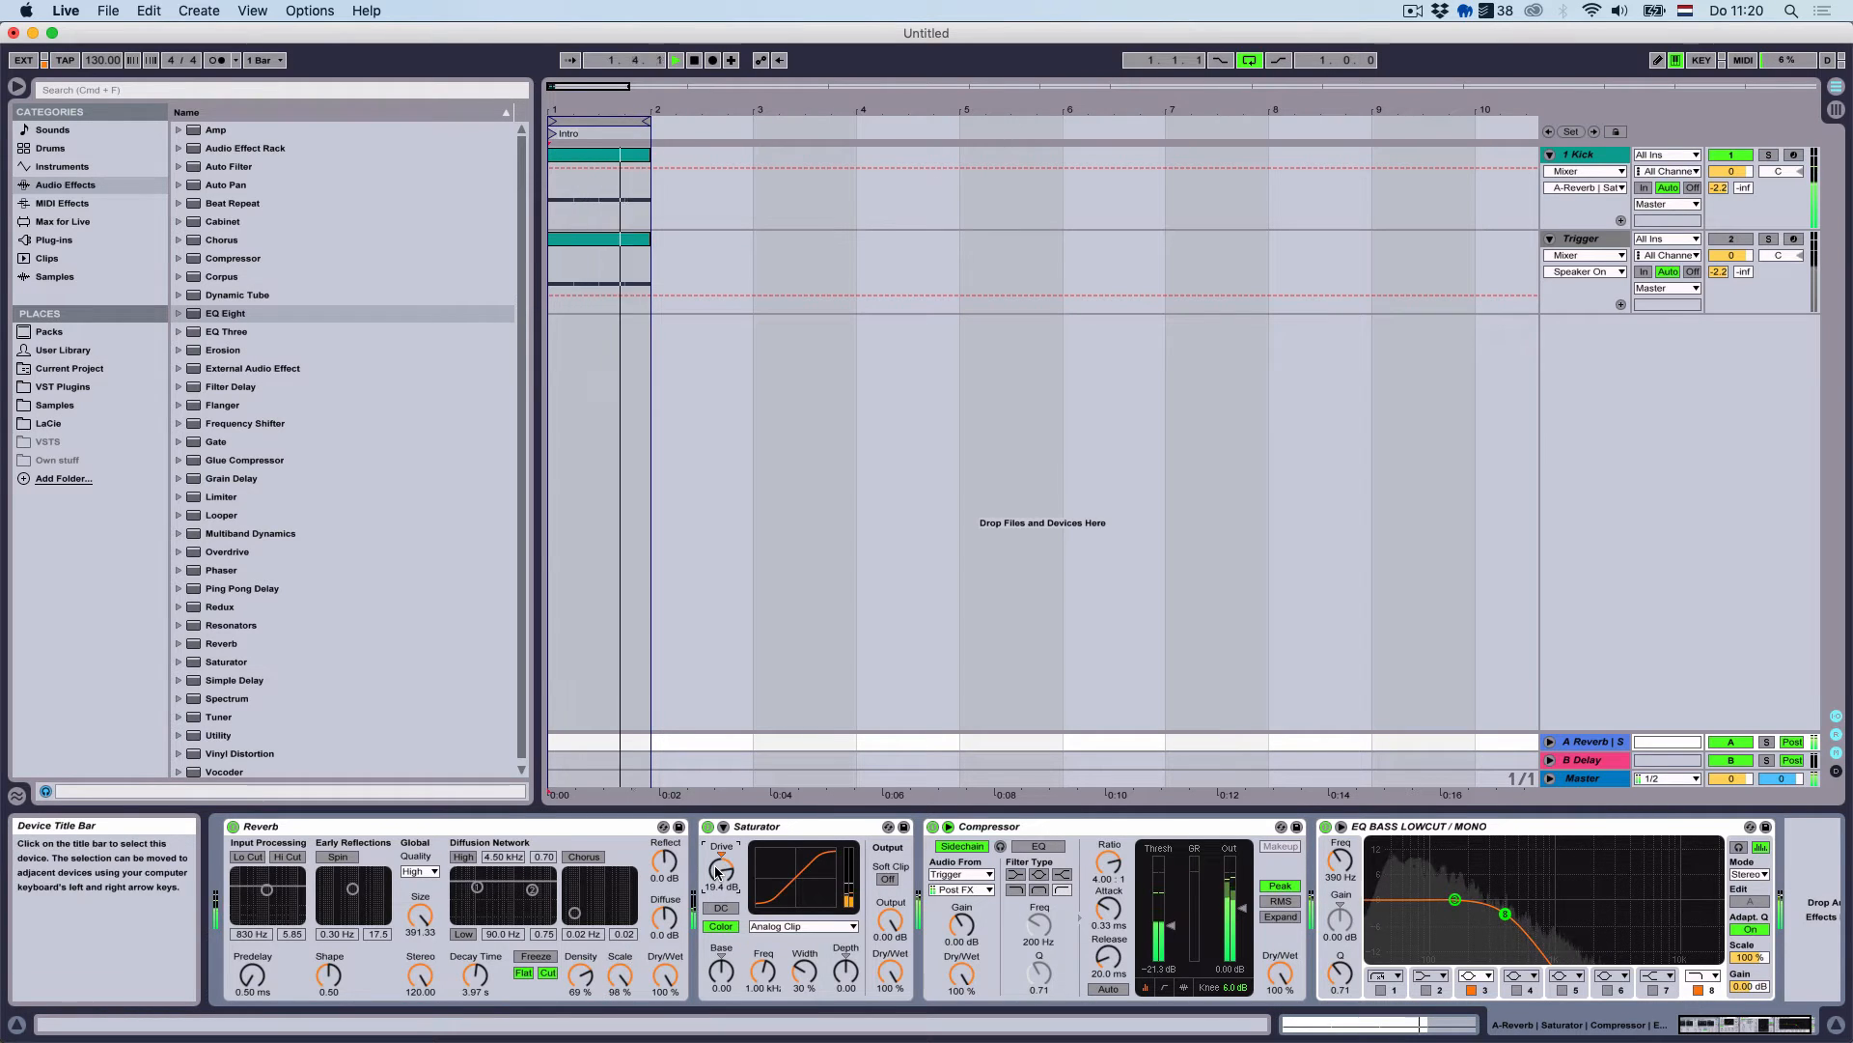
{"action": "mouse_move", "coordinate": [717, 872]}
{"action": "left_mouse_down"}
{"action": "mouse_move", "coordinate": [717, 893]}
{"action": "mouse_move", "coordinate": [717, 859]}
{"action": "left_mouse_up"}
{"action": "mouse_move", "coordinate": [1340, 861]}
{"action": "left_mouse_down"}
{"action": "mouse_move", "coordinate": [1339, 881]}
{"action": "mouse_move", "coordinate": [1338, 864]}
{"action": "left_mouse_up"}
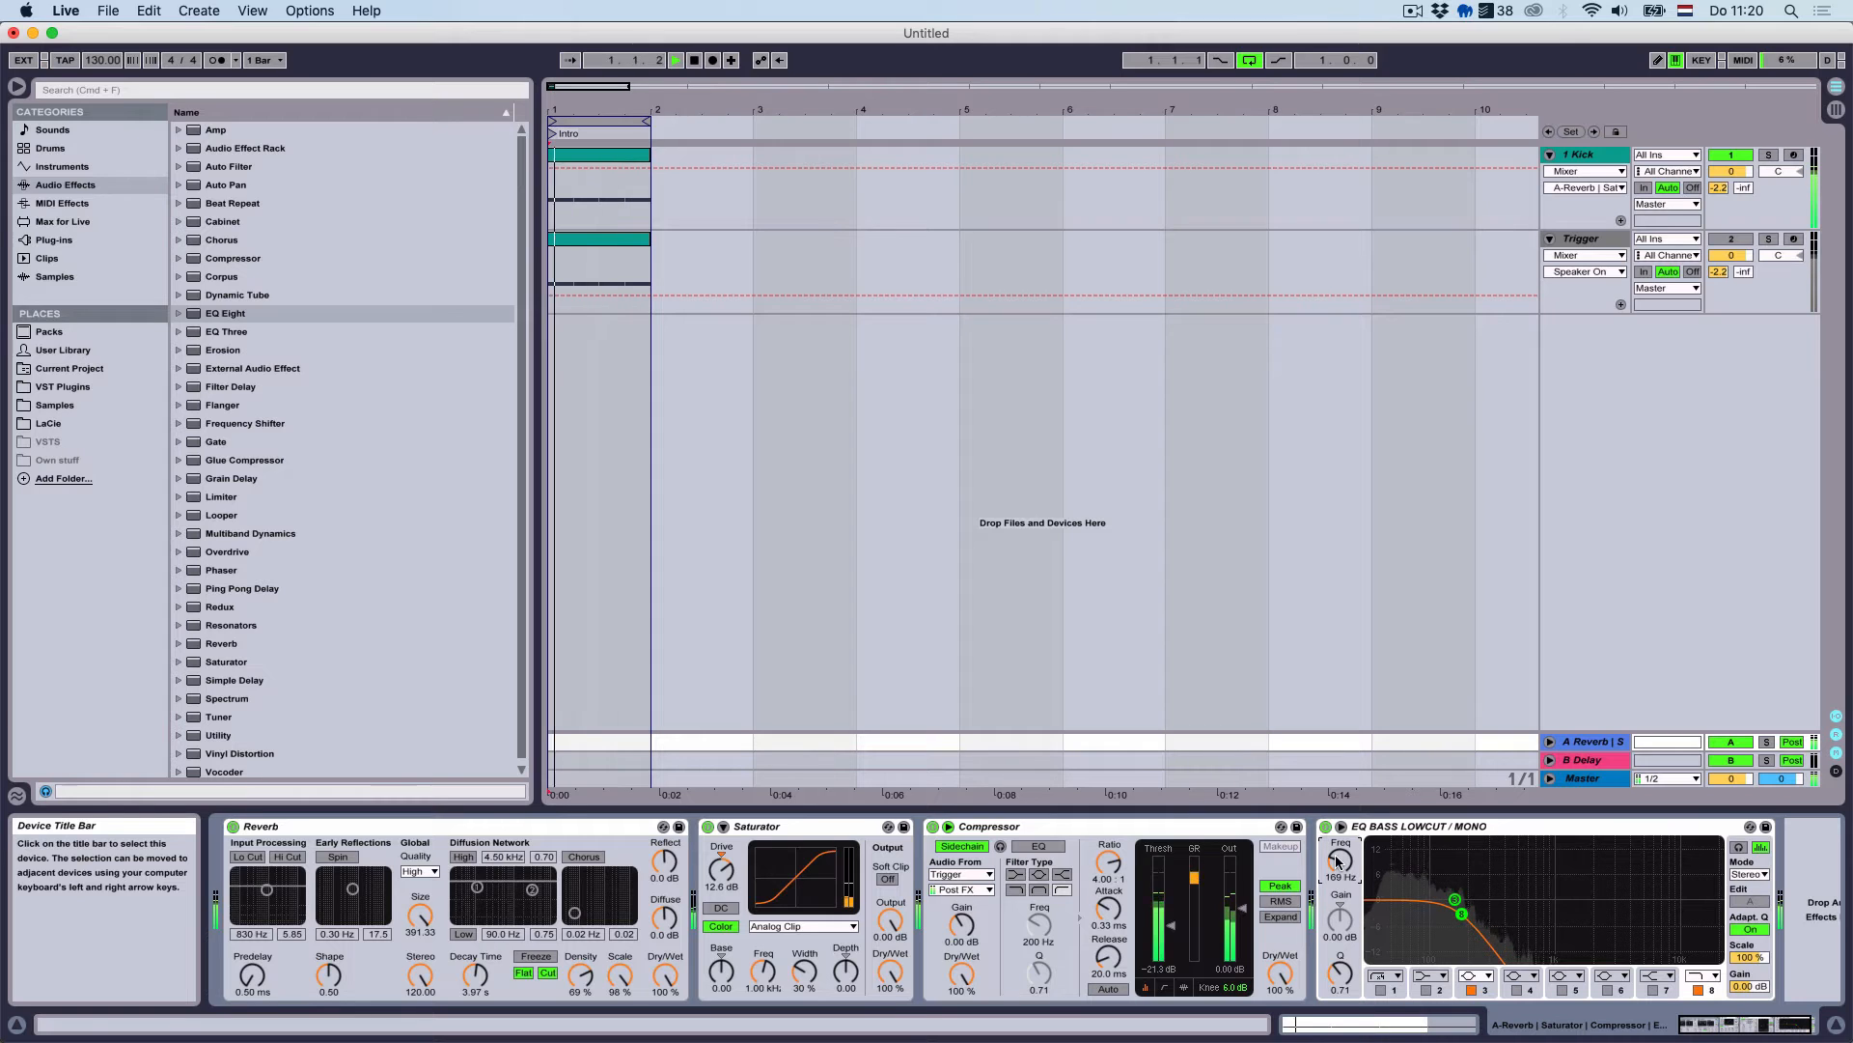
Add a stereo EQ Eight to the Kick with the low cut off and a cut near 721 Hz, Q 0.93
{"action": "left_click", "coordinate": [1591, 159]}
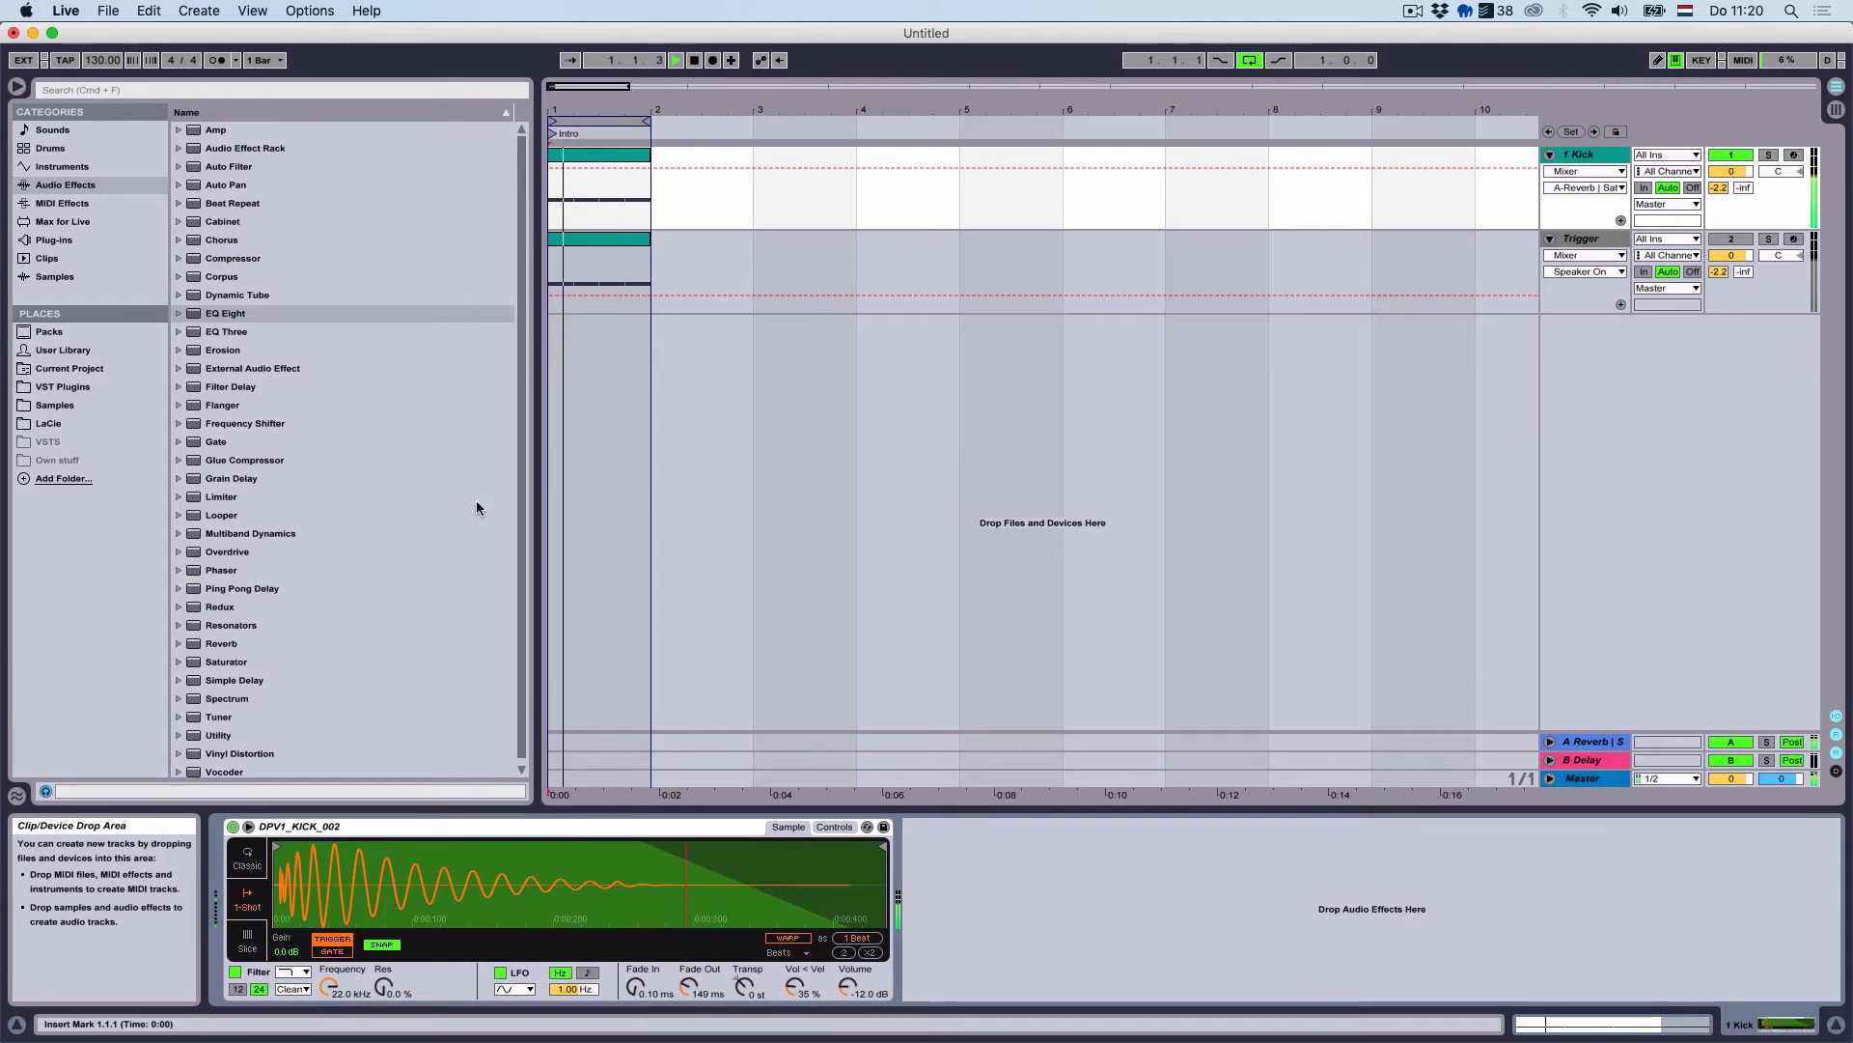
{"action": "double_click", "coordinate": [300, 316]}
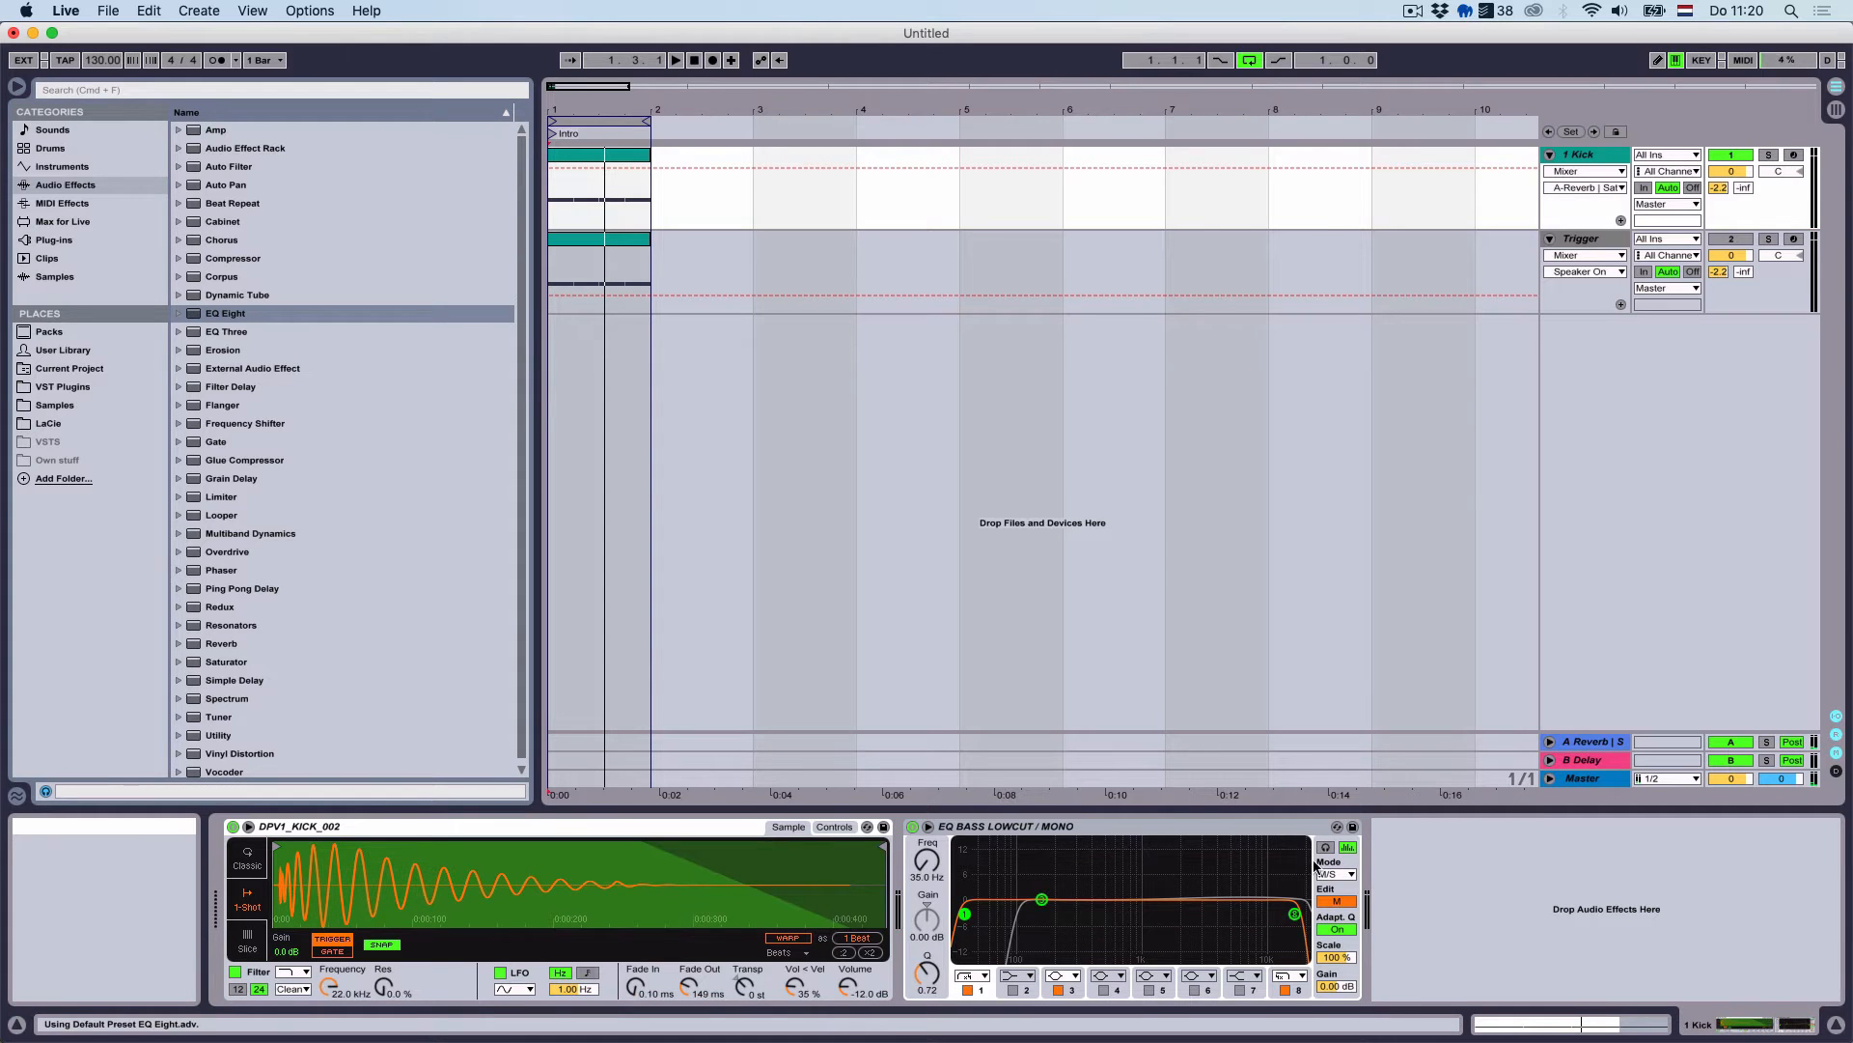
{"action": "left_click", "coordinate": [1336, 874]}
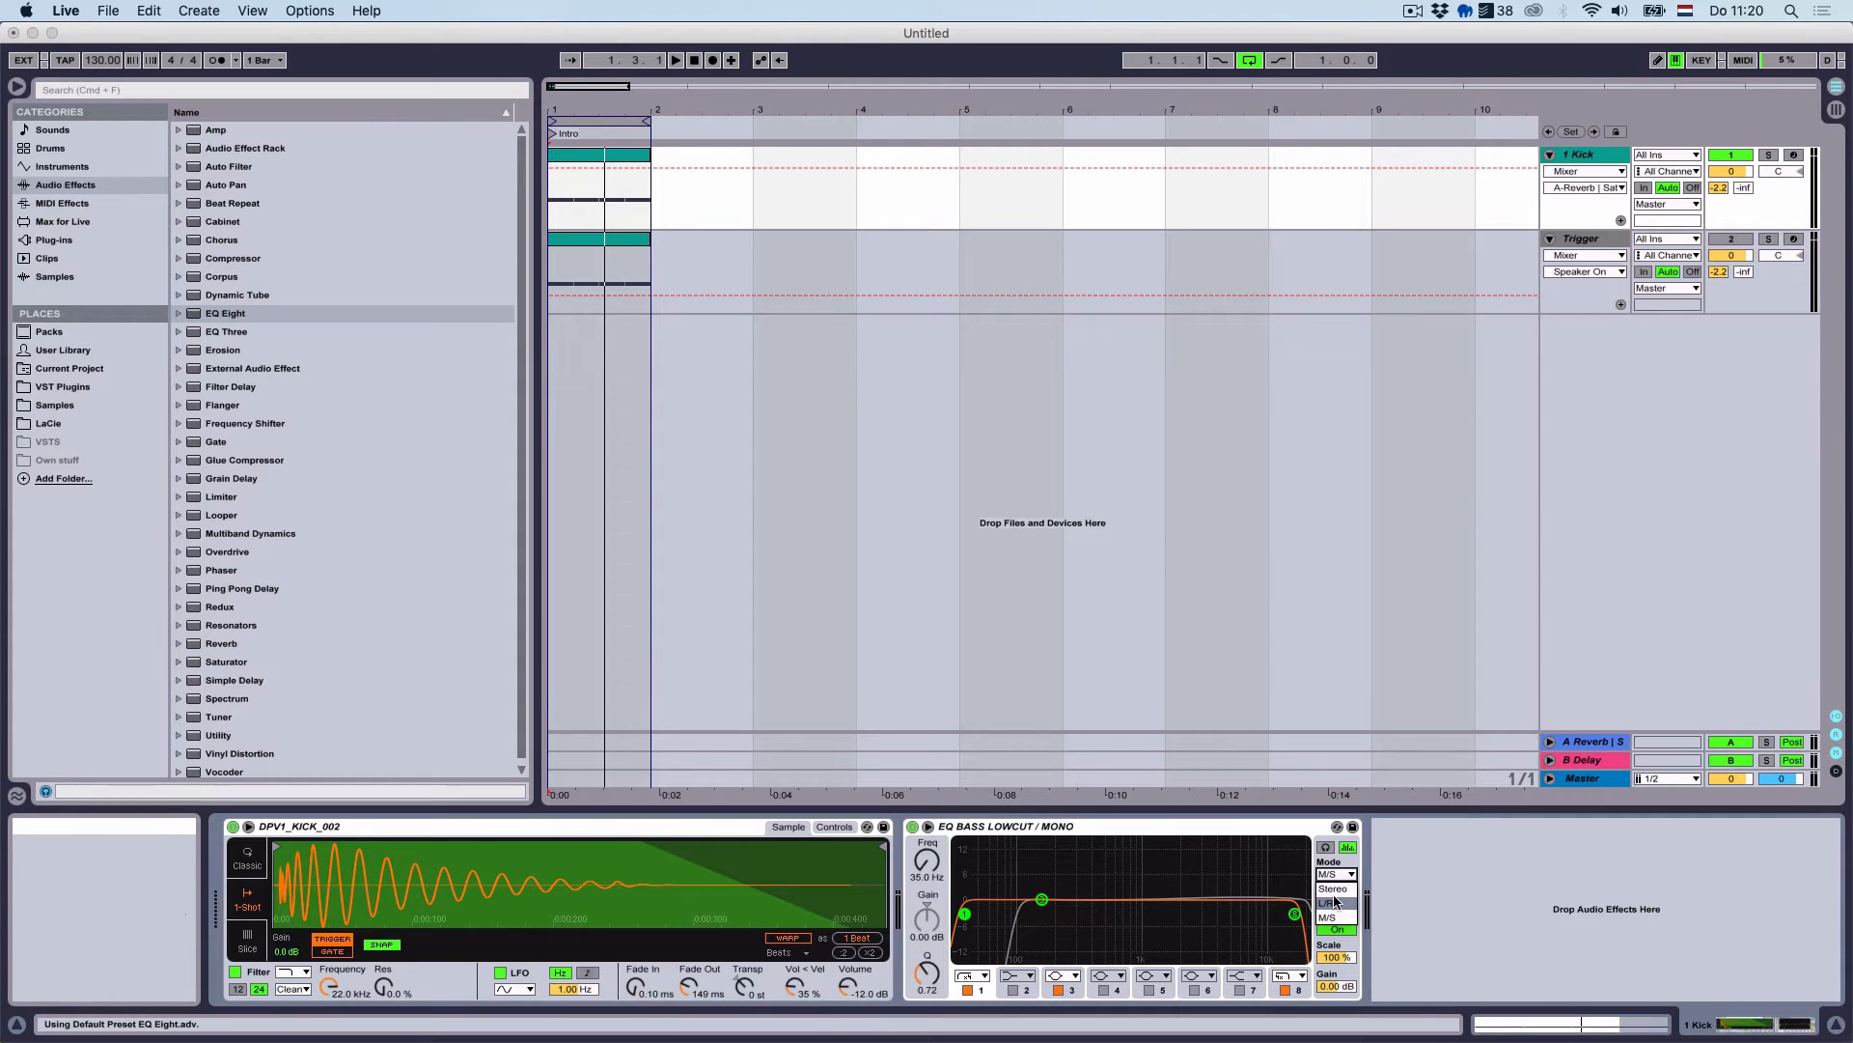
{"action": "left_click", "coordinate": [1333, 888]}
{"action": "left_click", "coordinate": [967, 990]}
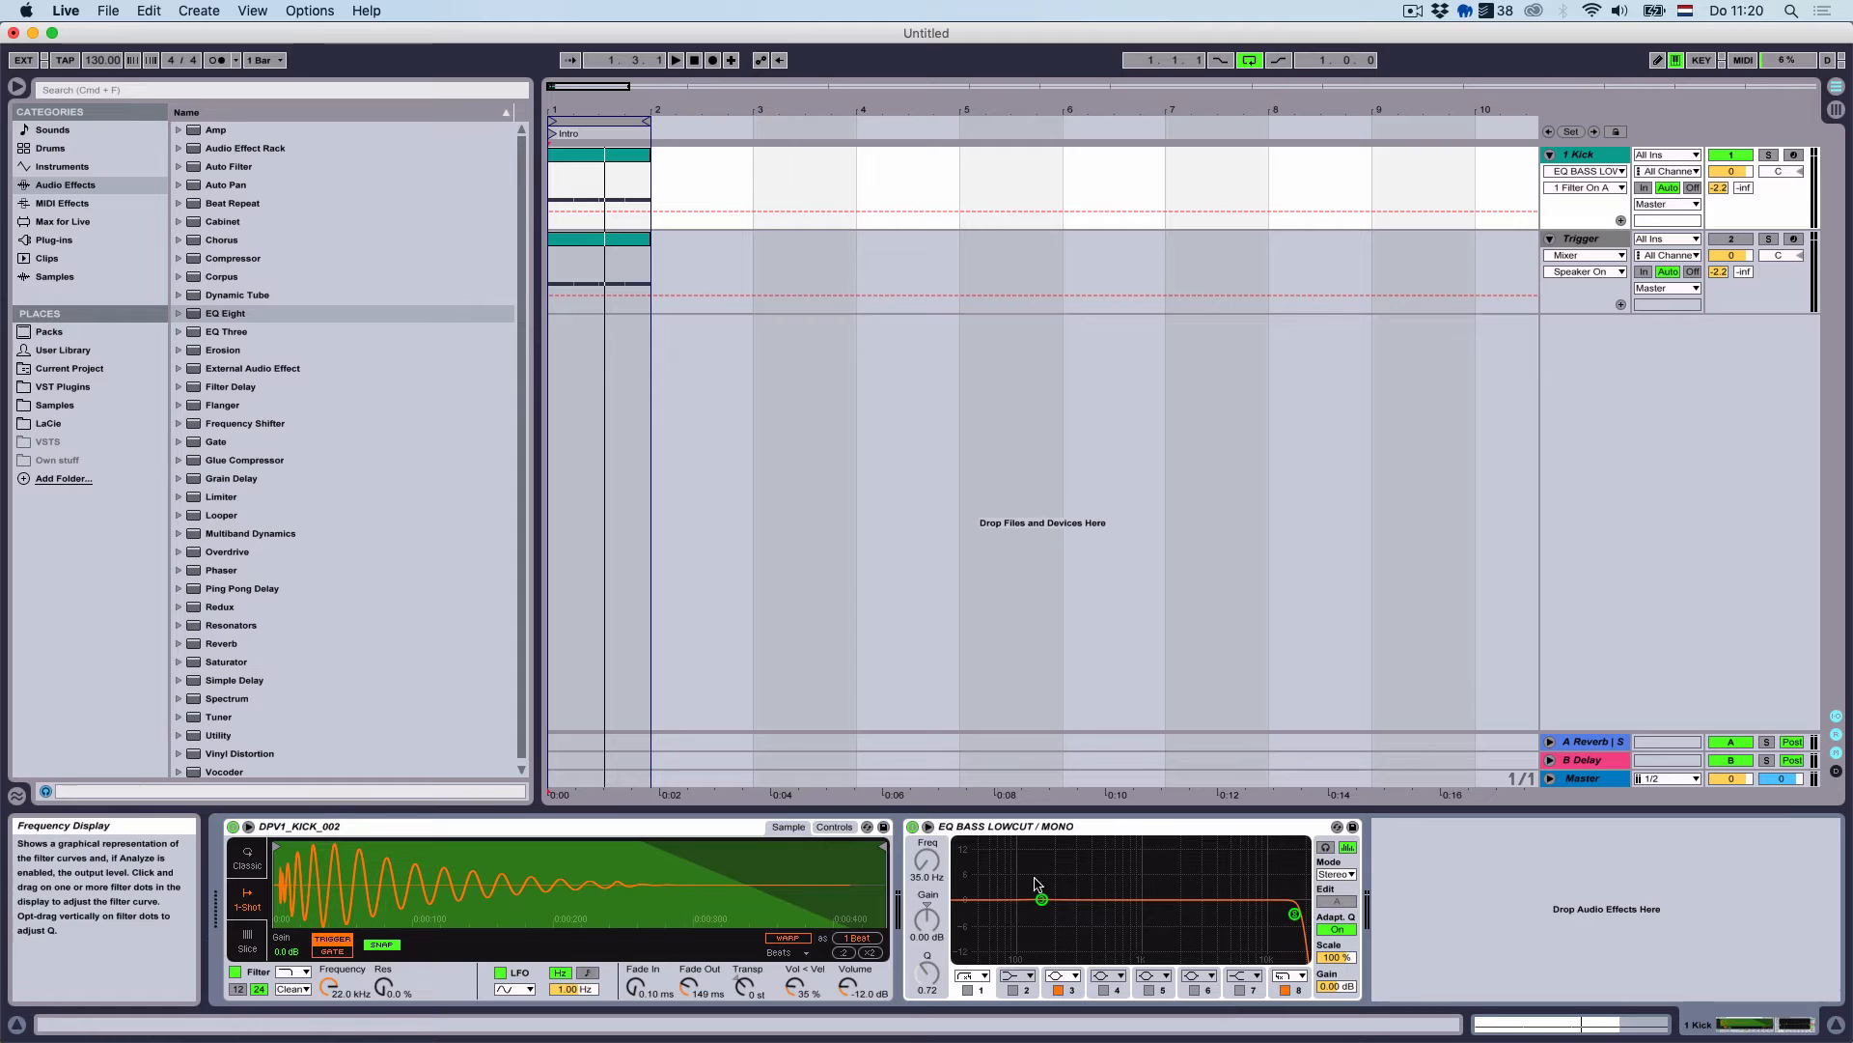
{"action": "left_click_drag", "start_coordinate": [1039, 899], "coordinate": [1098, 928]}
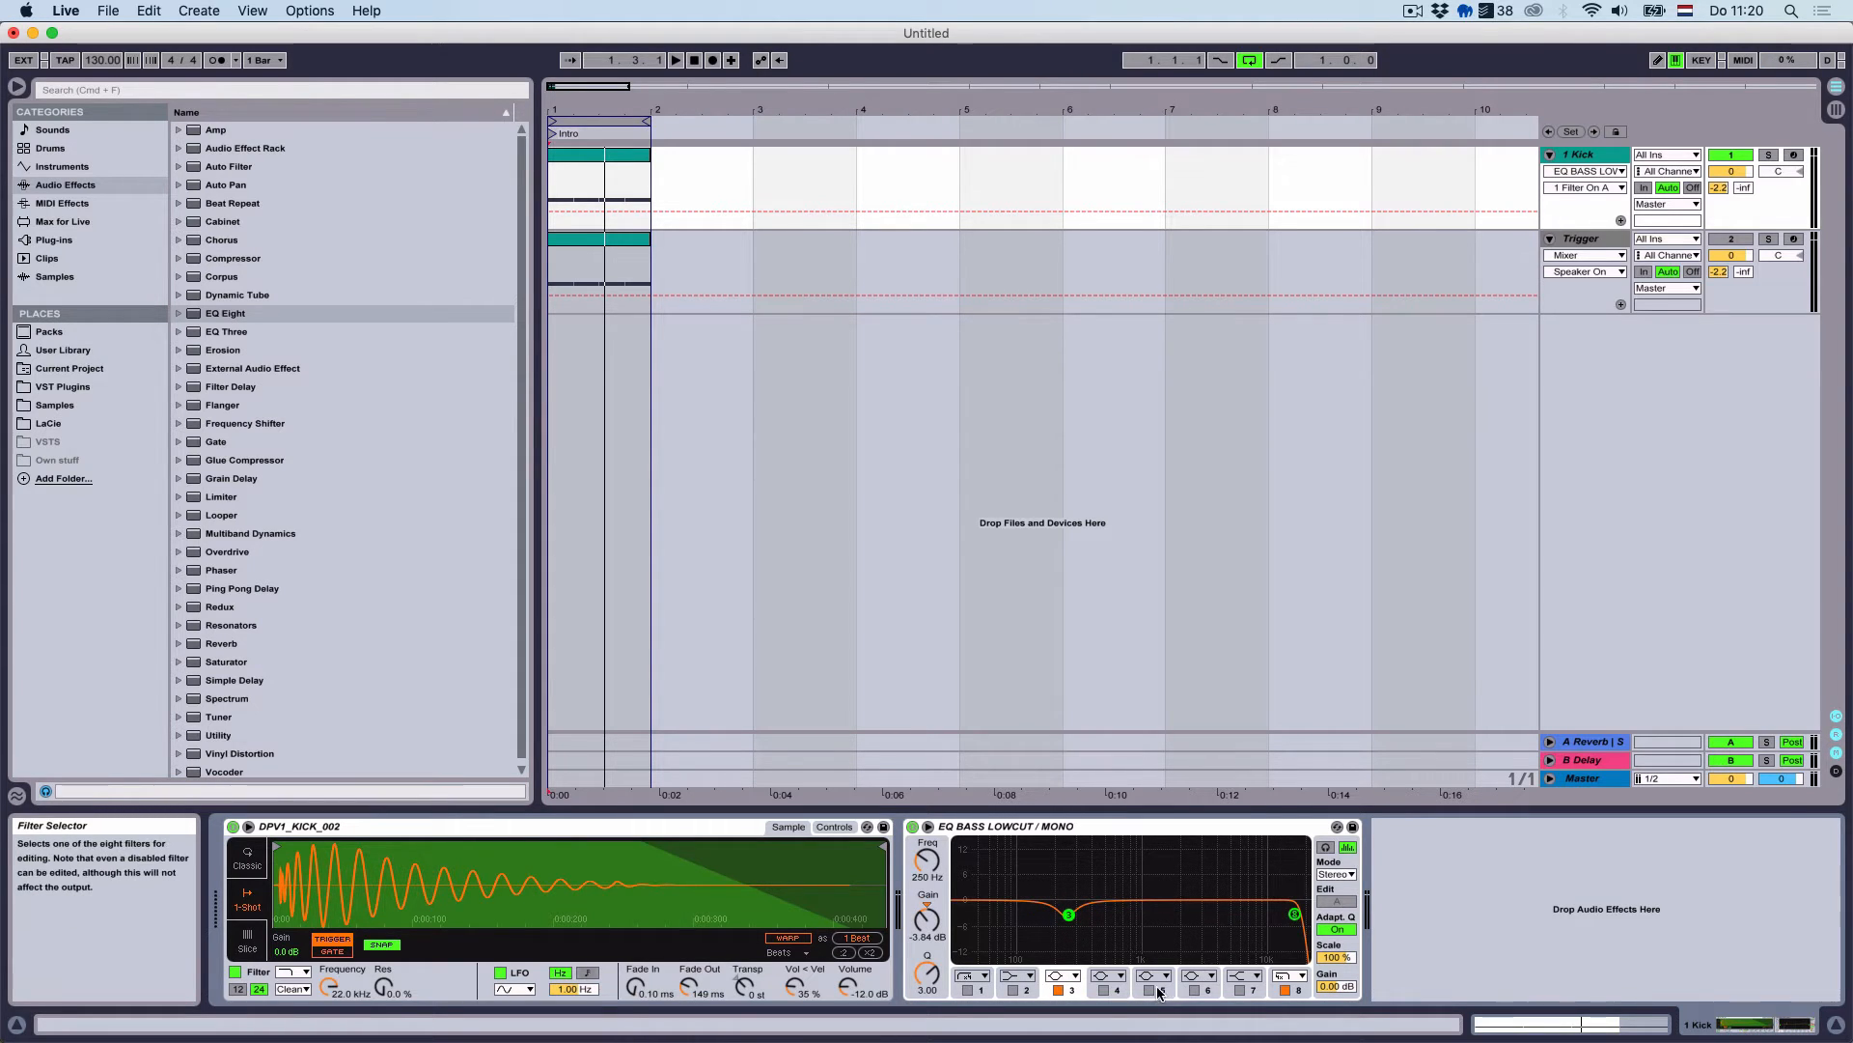
Make the Kick EQ's top band a low-pass and lower its cutoff while raising resonance
{"action": "left_click", "coordinate": [1295, 913]}
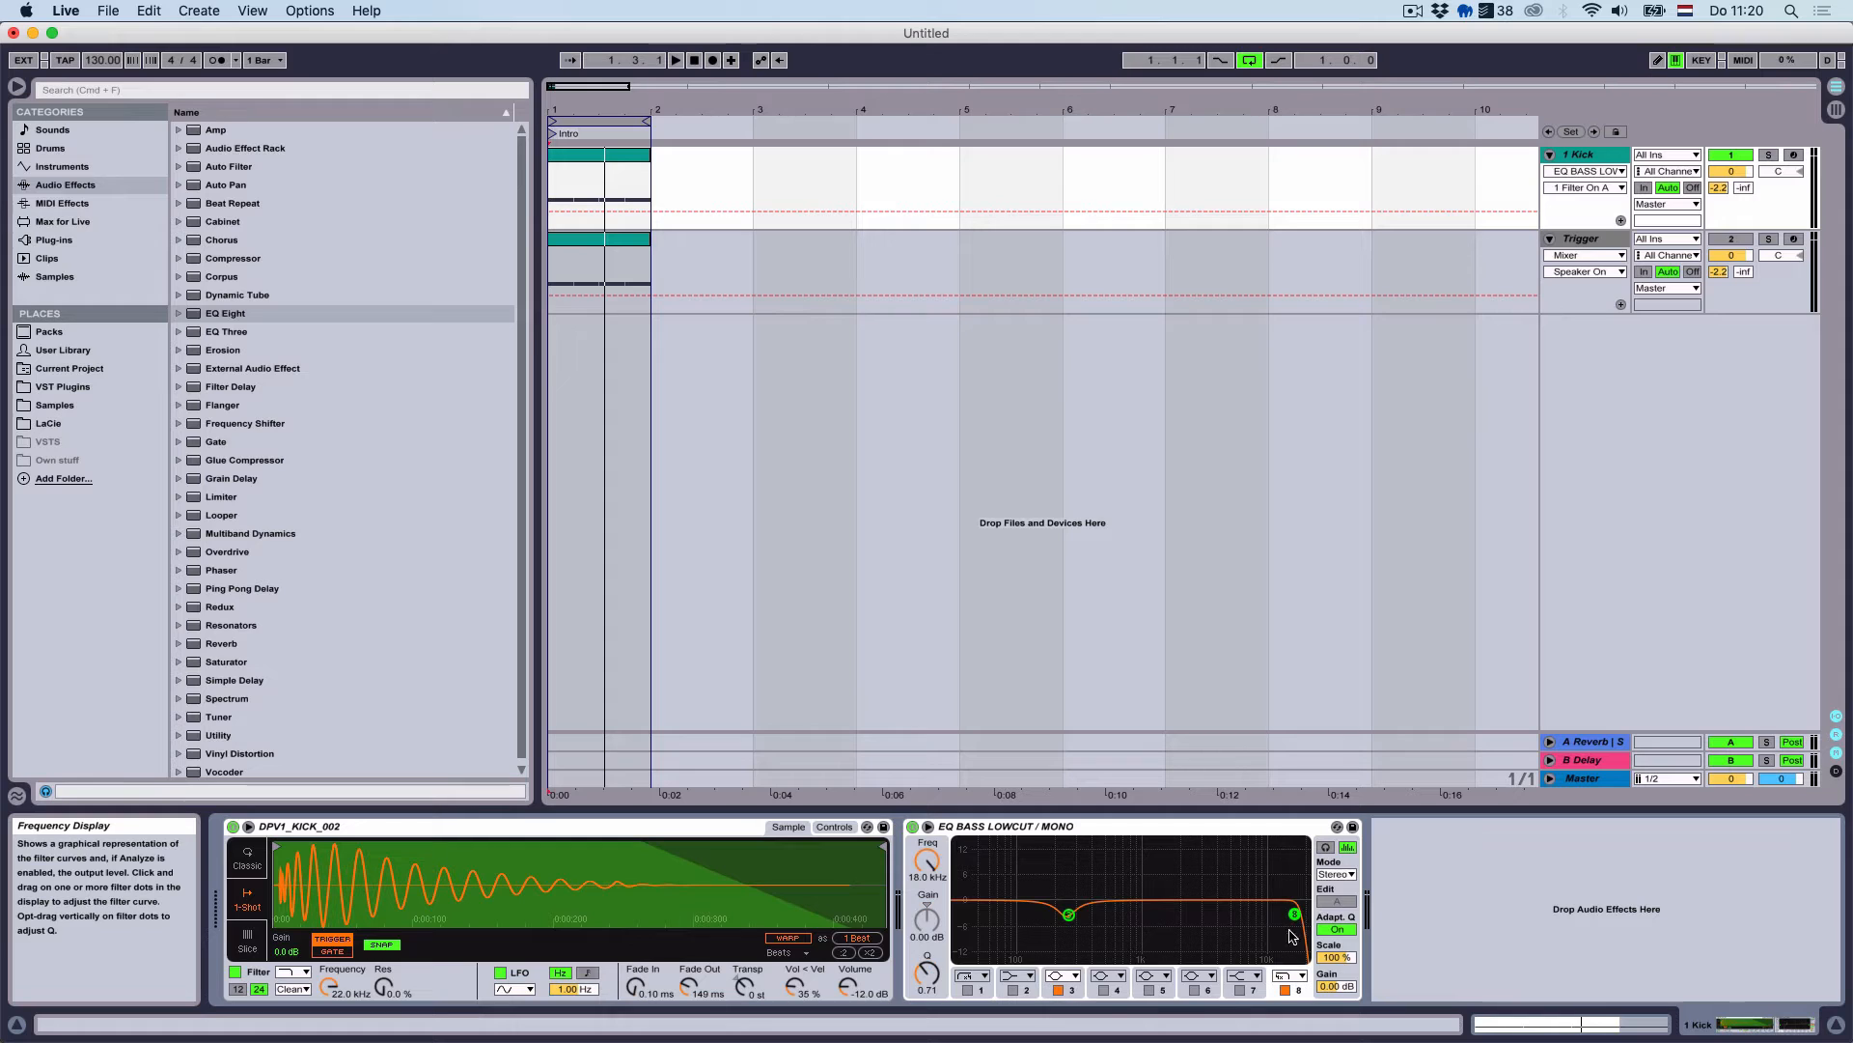
{"action": "left_click", "coordinate": [1301, 978]}
{"action": "left_click", "coordinate": [1287, 937]}
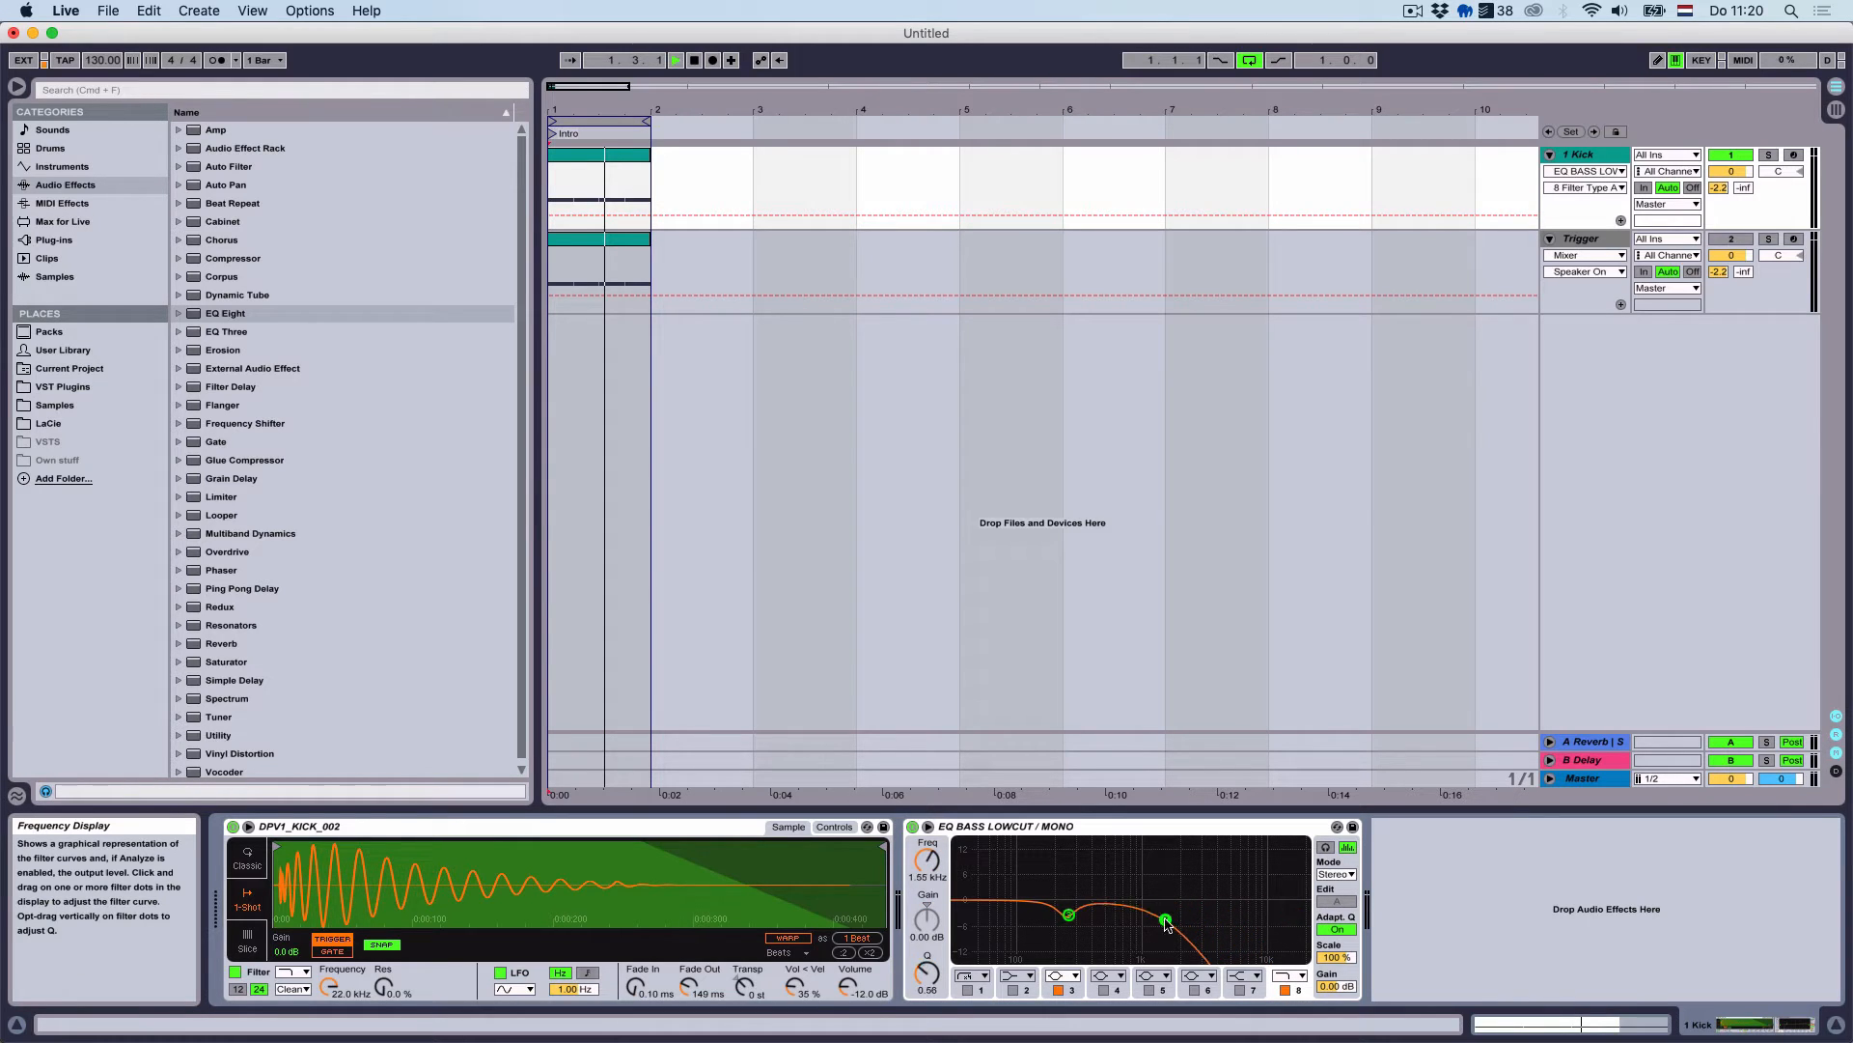
{"action": "key", "text": "space"}
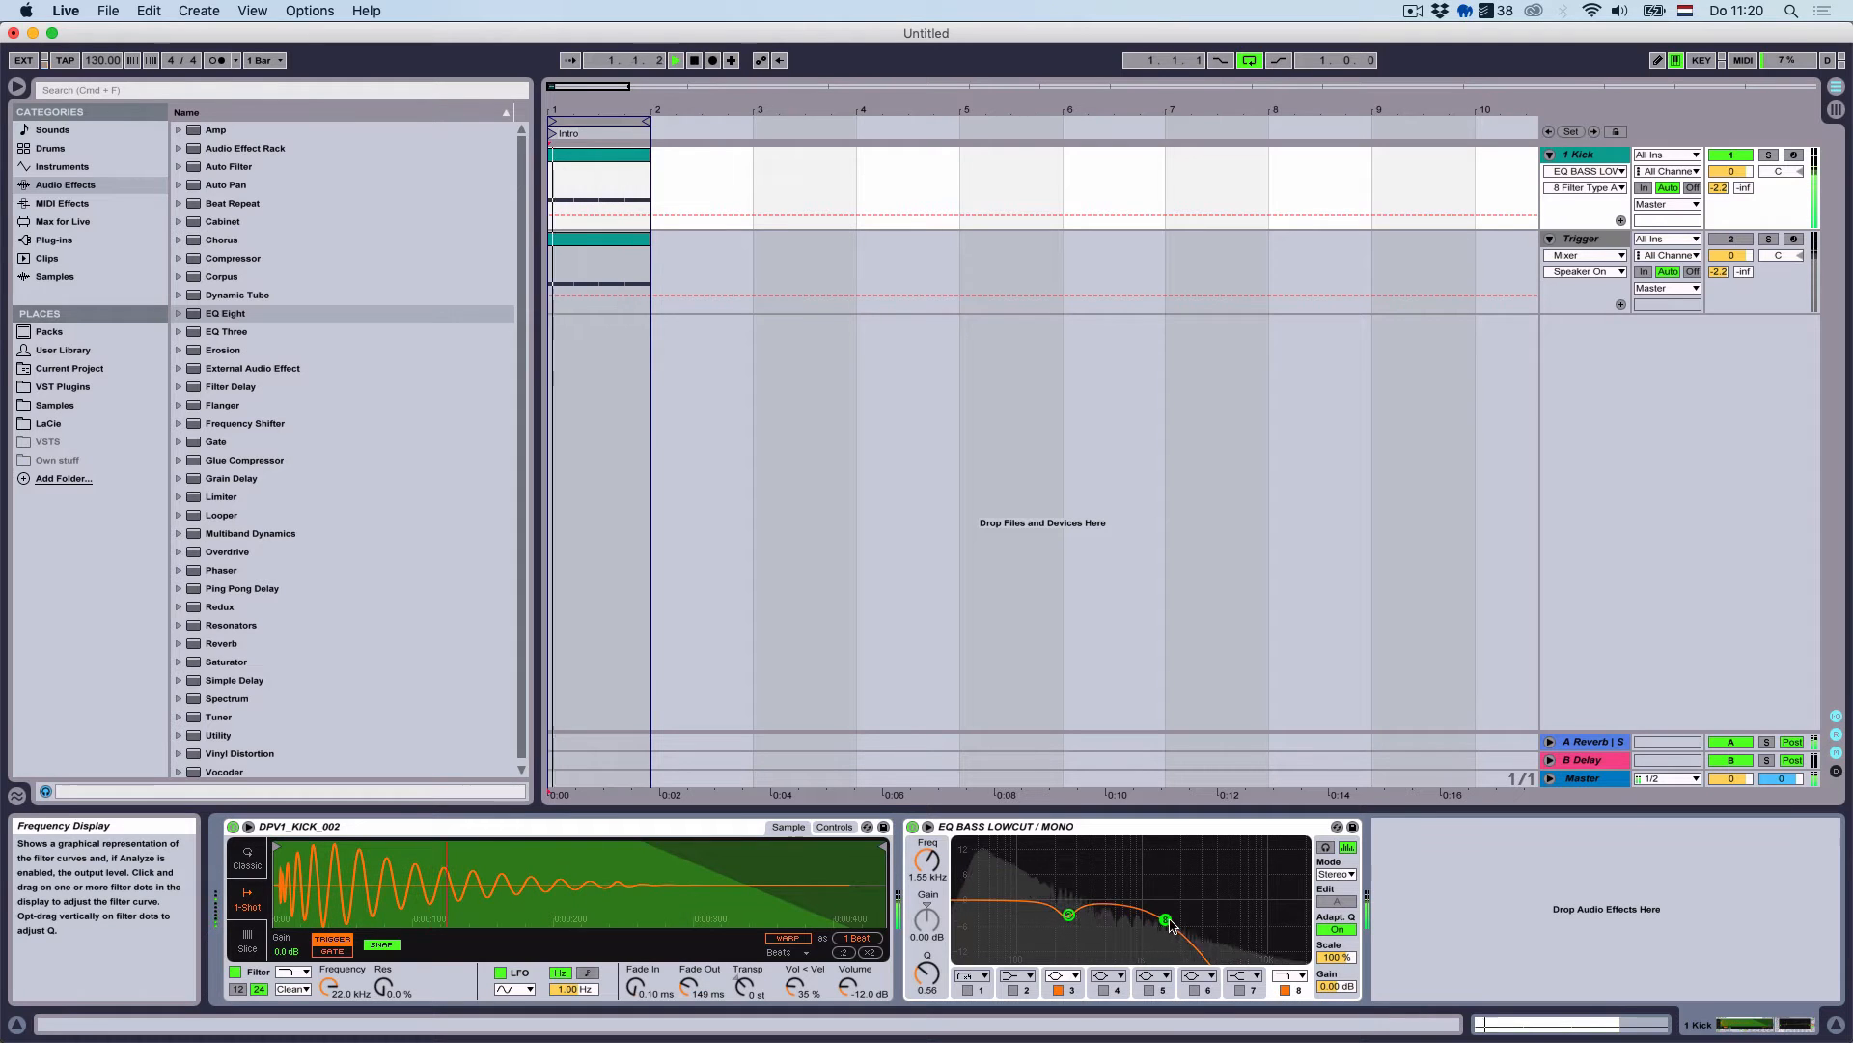
{"action": "left_click_drag", "start_coordinate": [1165, 919], "coordinate": [1126, 908]}
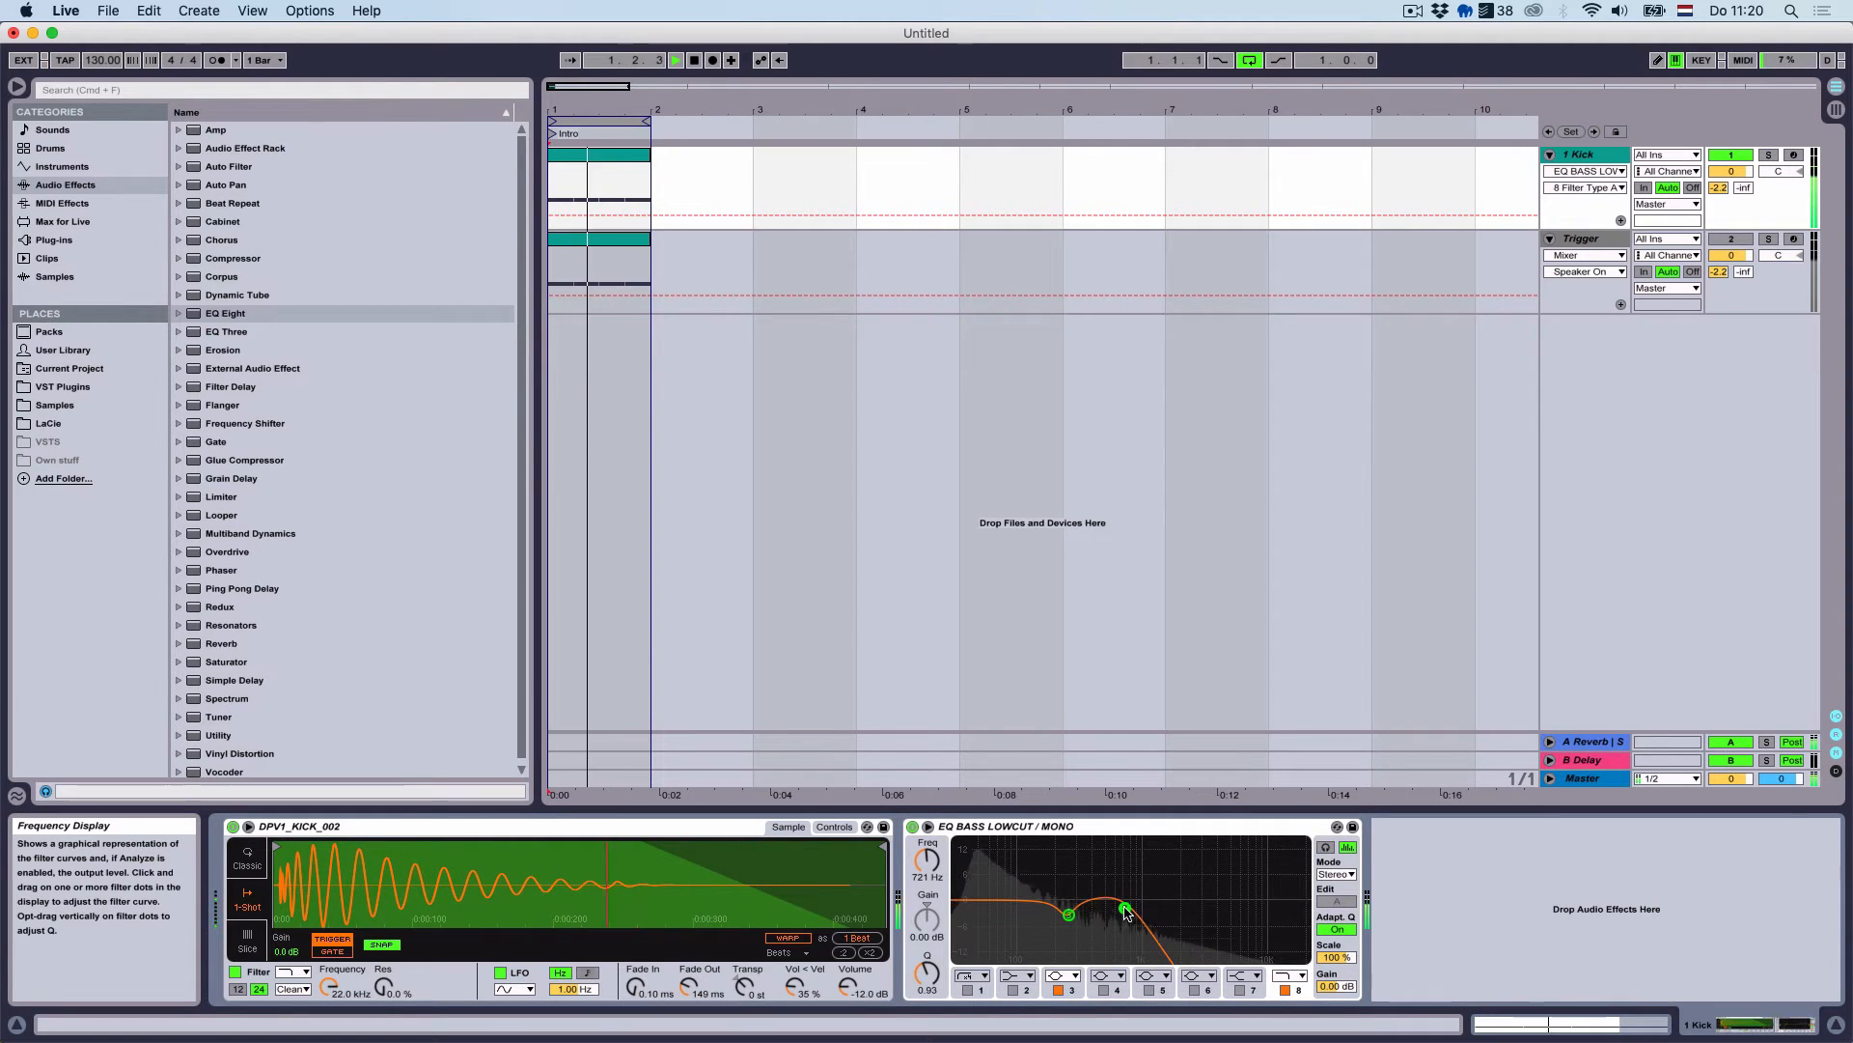
{"action": "key", "text": "space"}
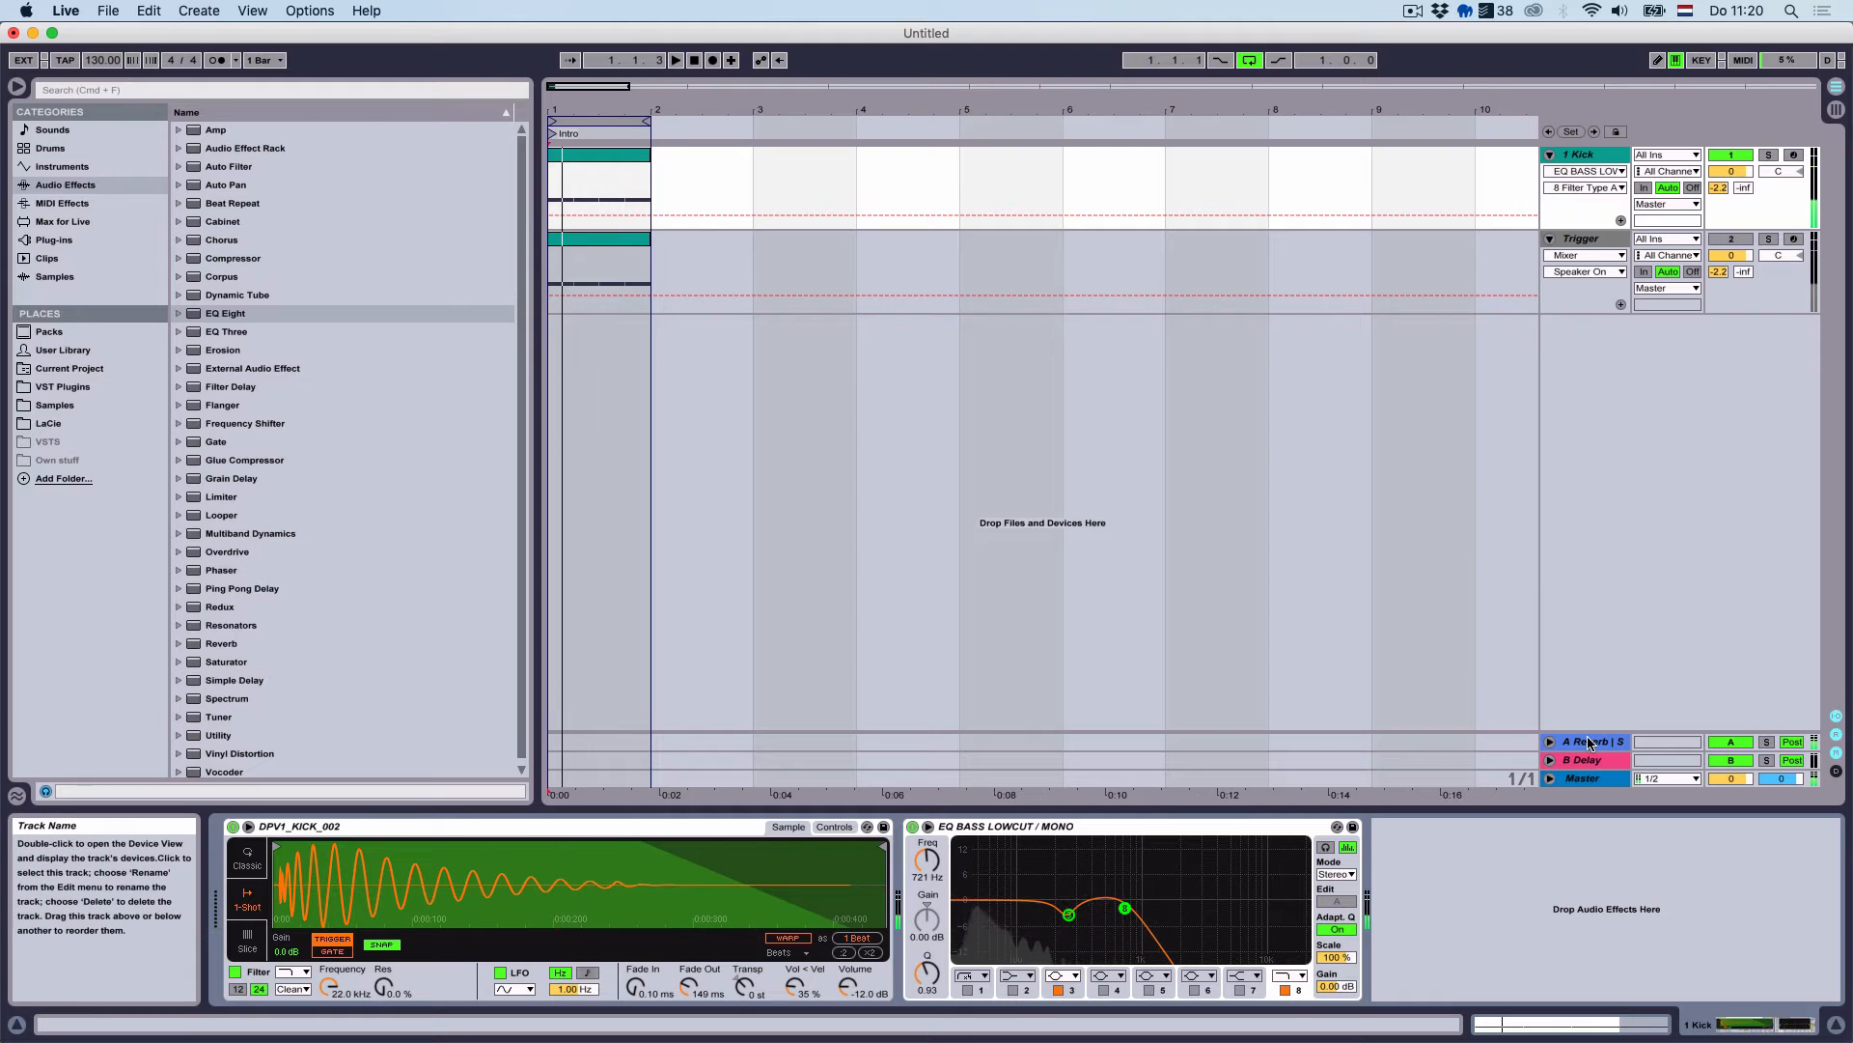
{"action": "left_click", "coordinate": [1589, 742]}
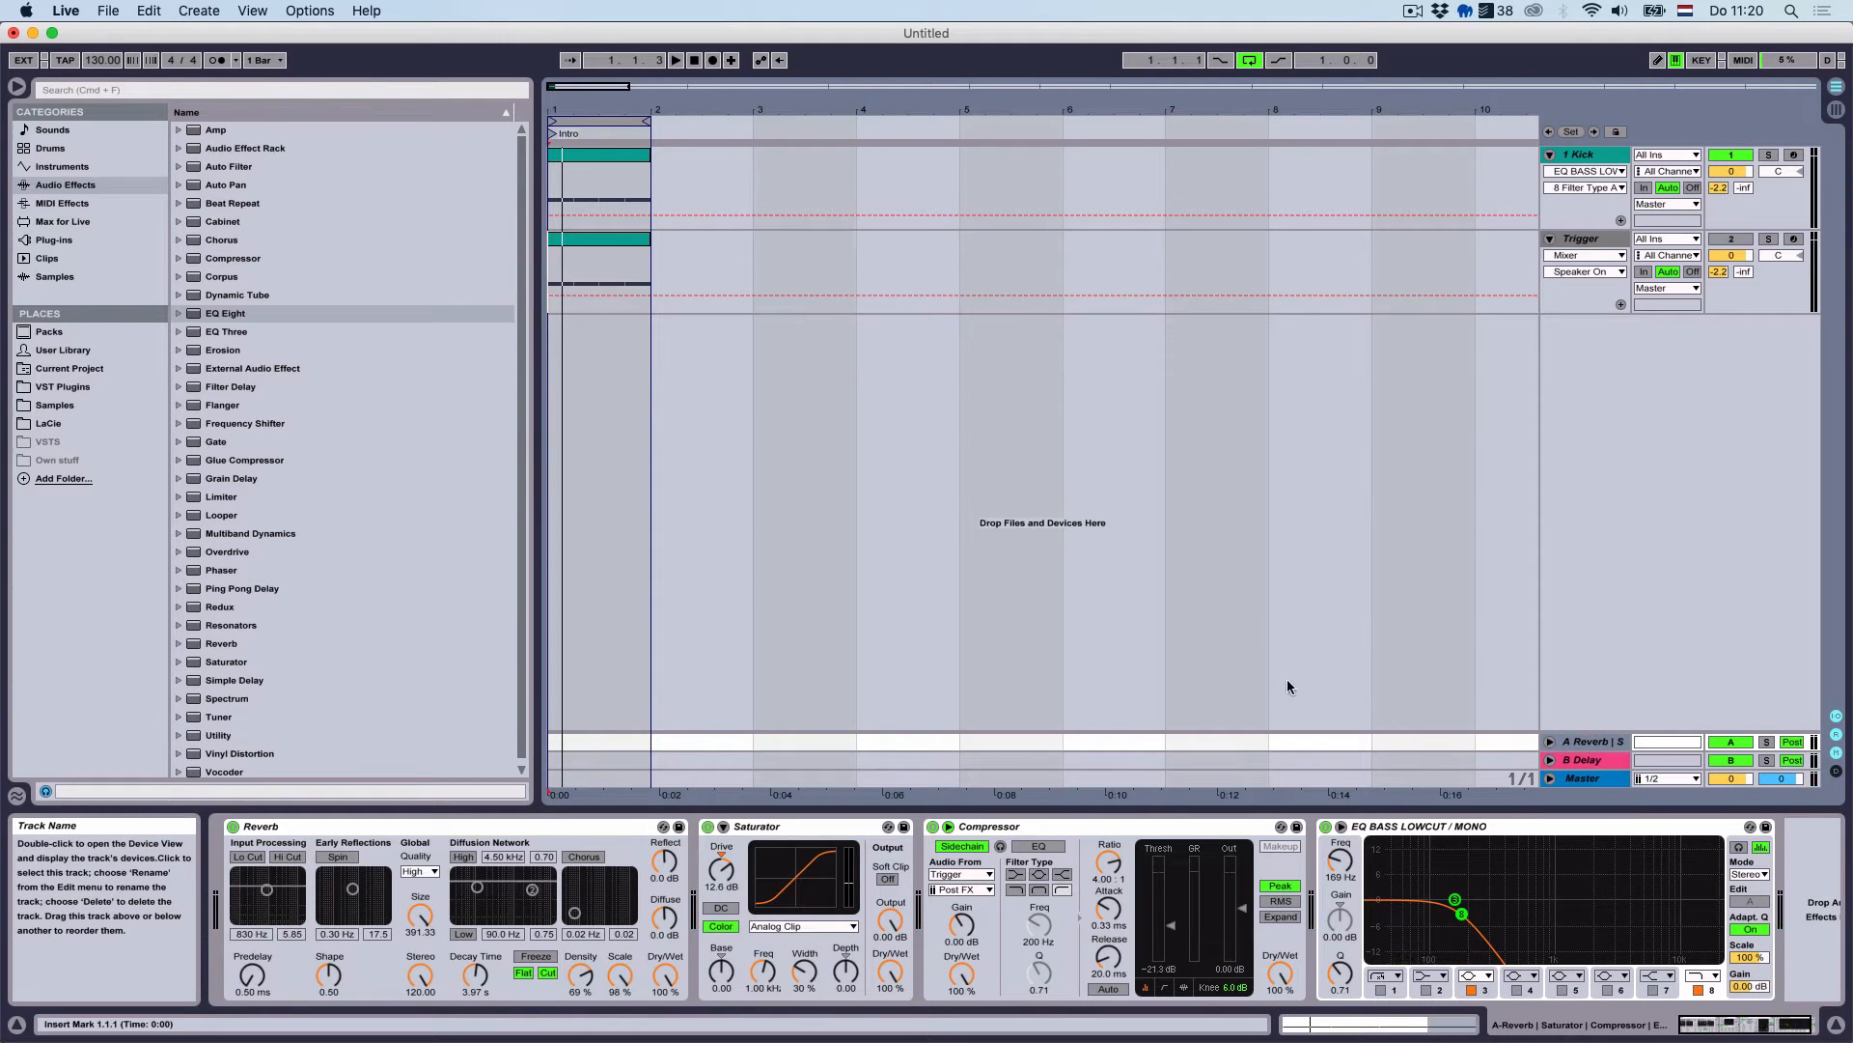
Start playback and insert a Simple Delay ahead of the Reverb on return A
{"action": "key", "text": "space"}
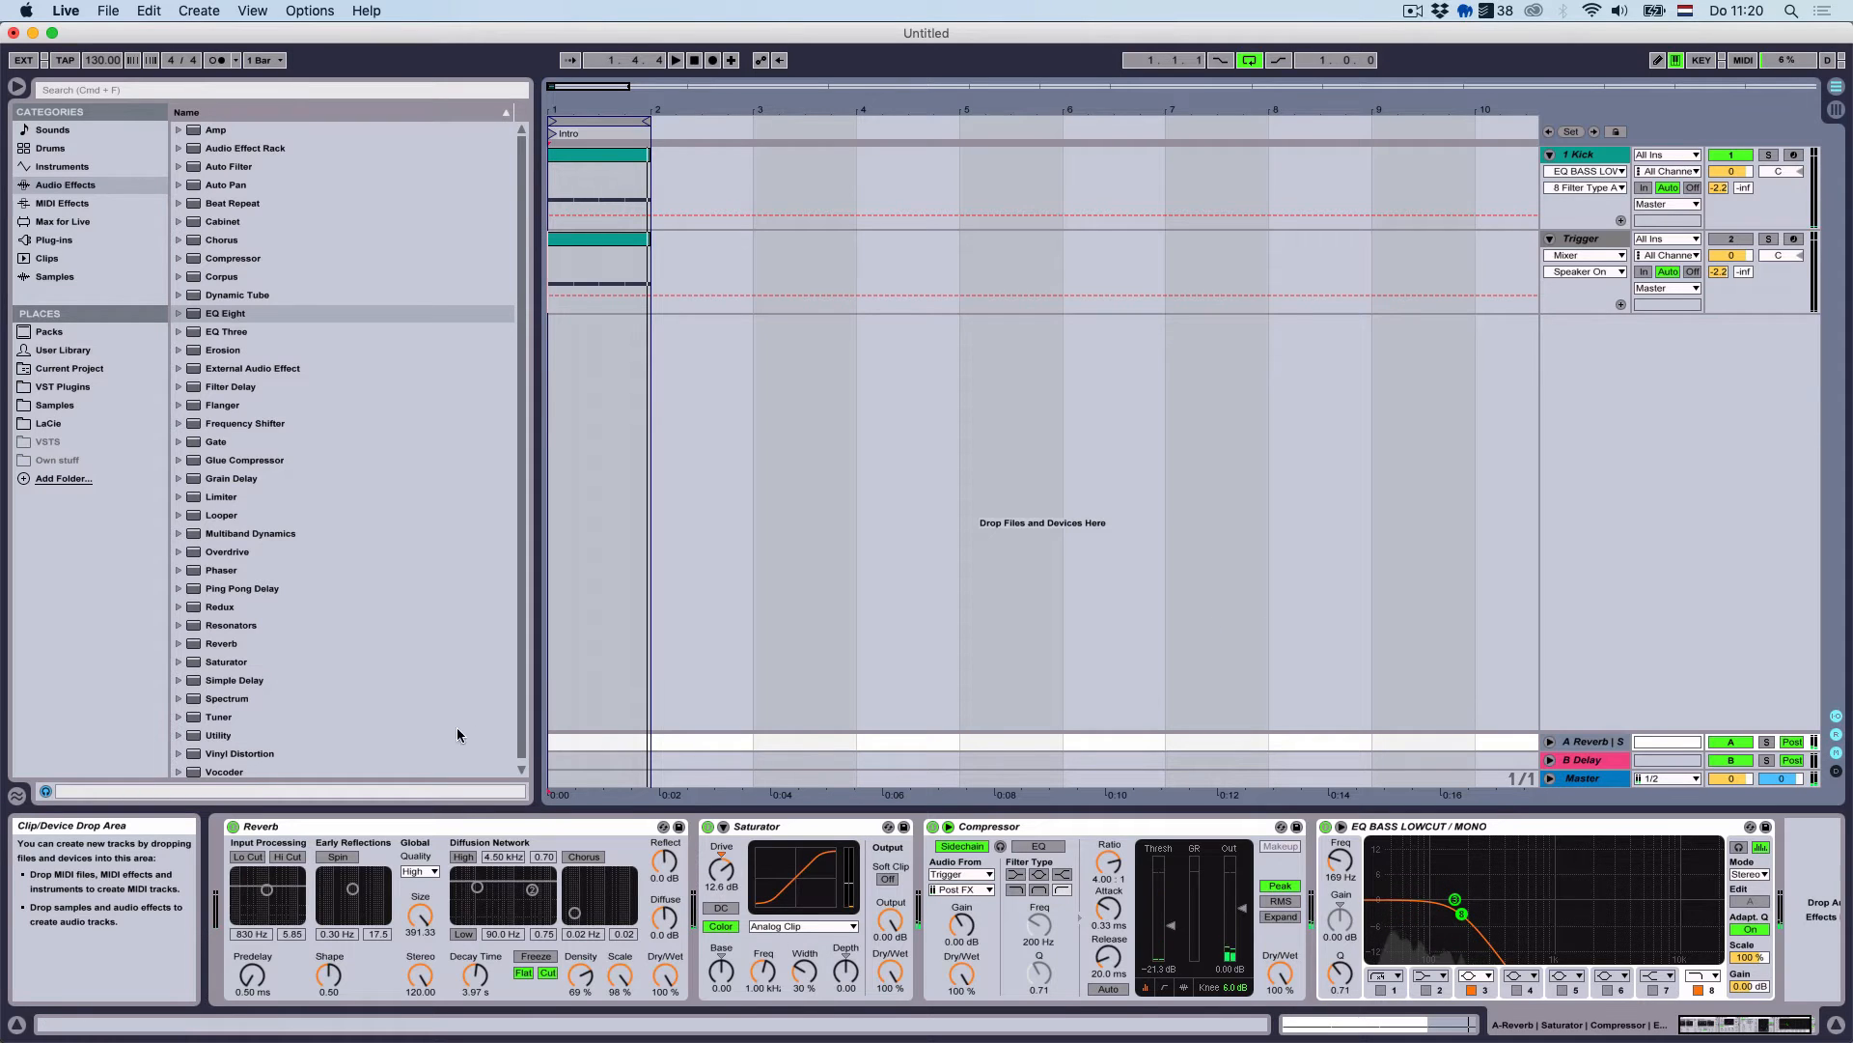
{"action": "left_click", "coordinate": [384, 681]}
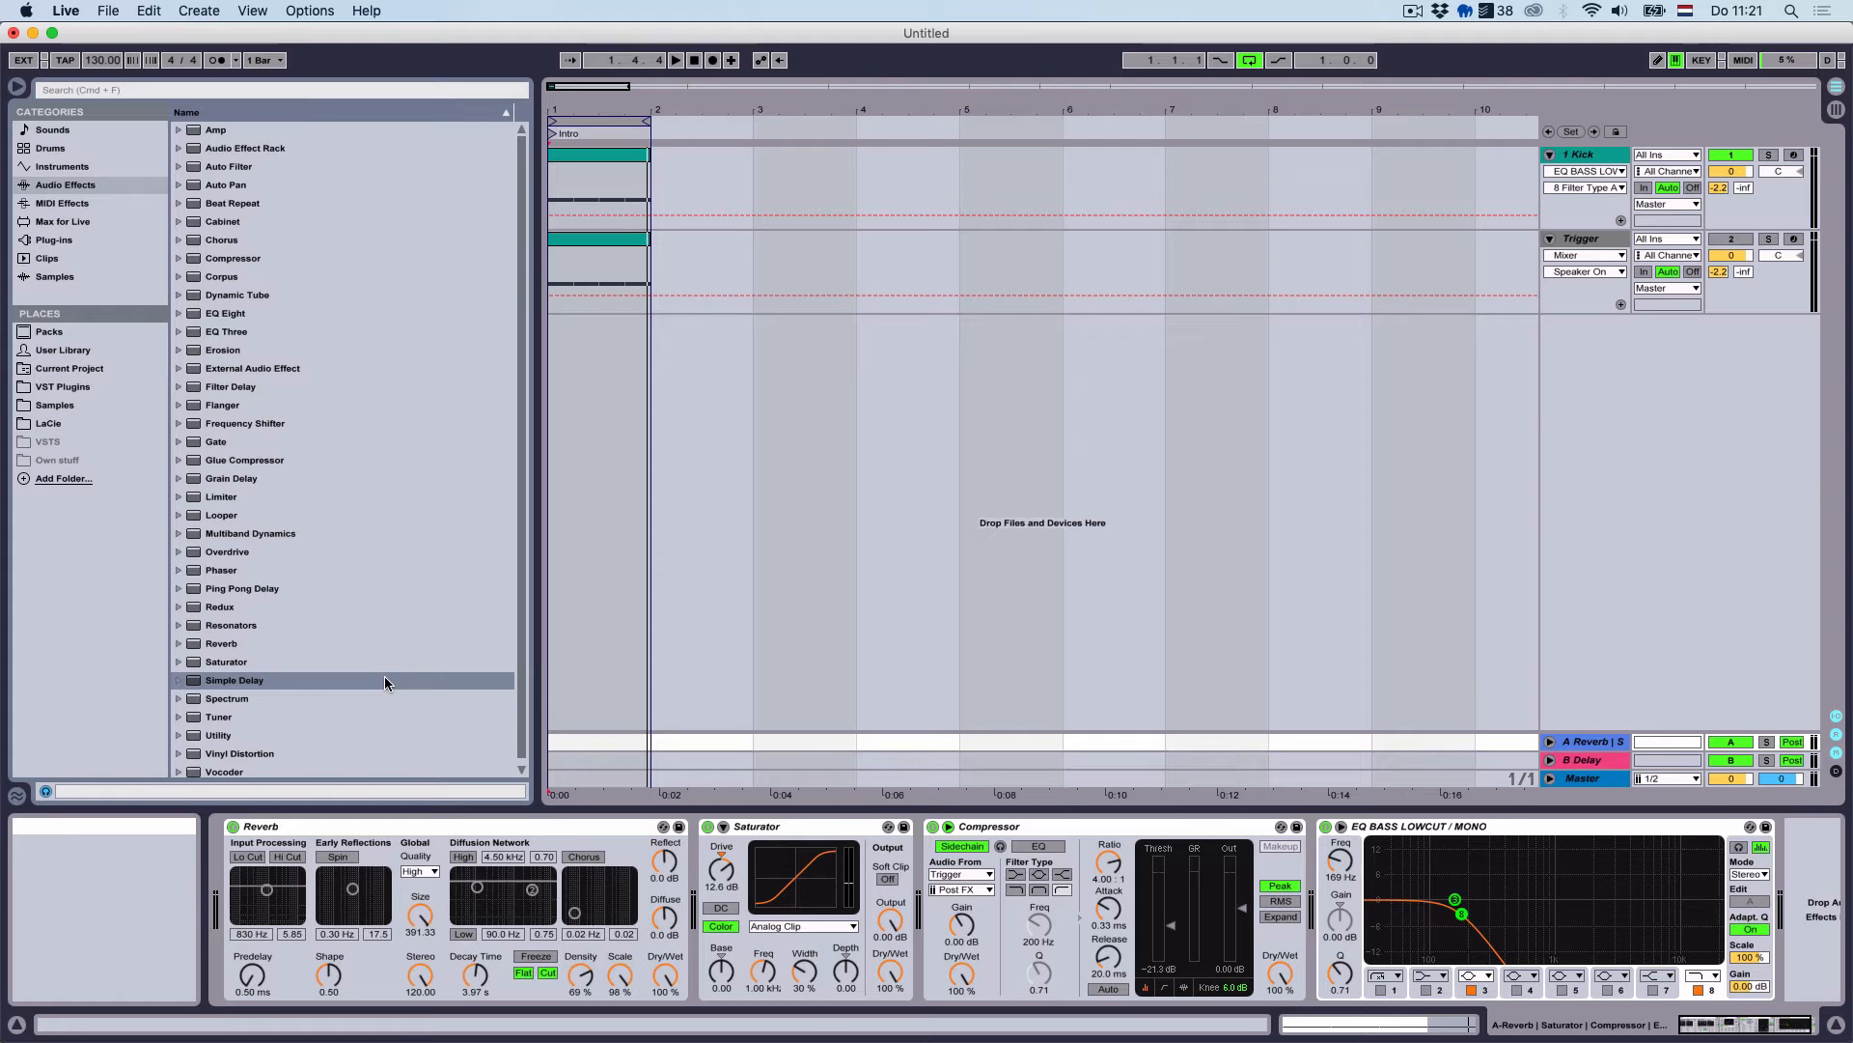
{"action": "scroll", "coordinate": [384, 677], "scroll_direction": "down", "scroll_amount": 1}
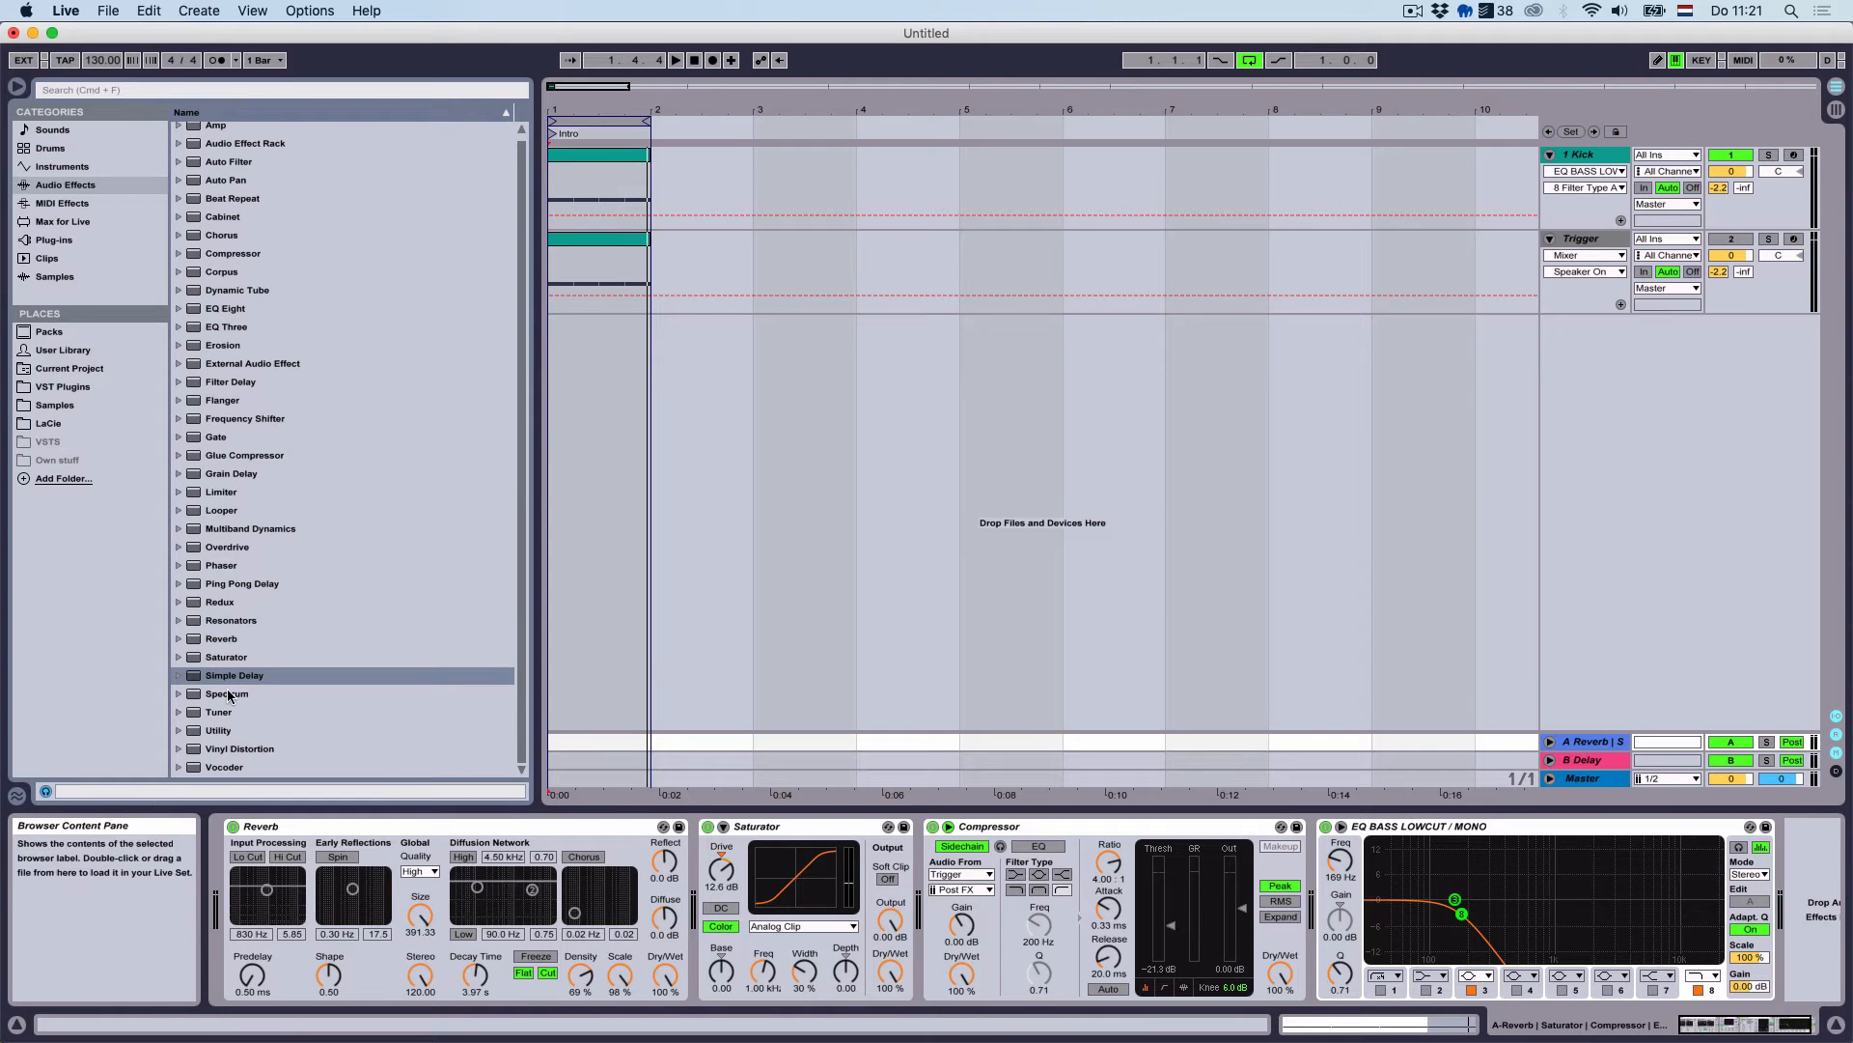
{"action": "left_click_drag", "start_coordinate": [261, 681], "coordinate": [241, 892]}
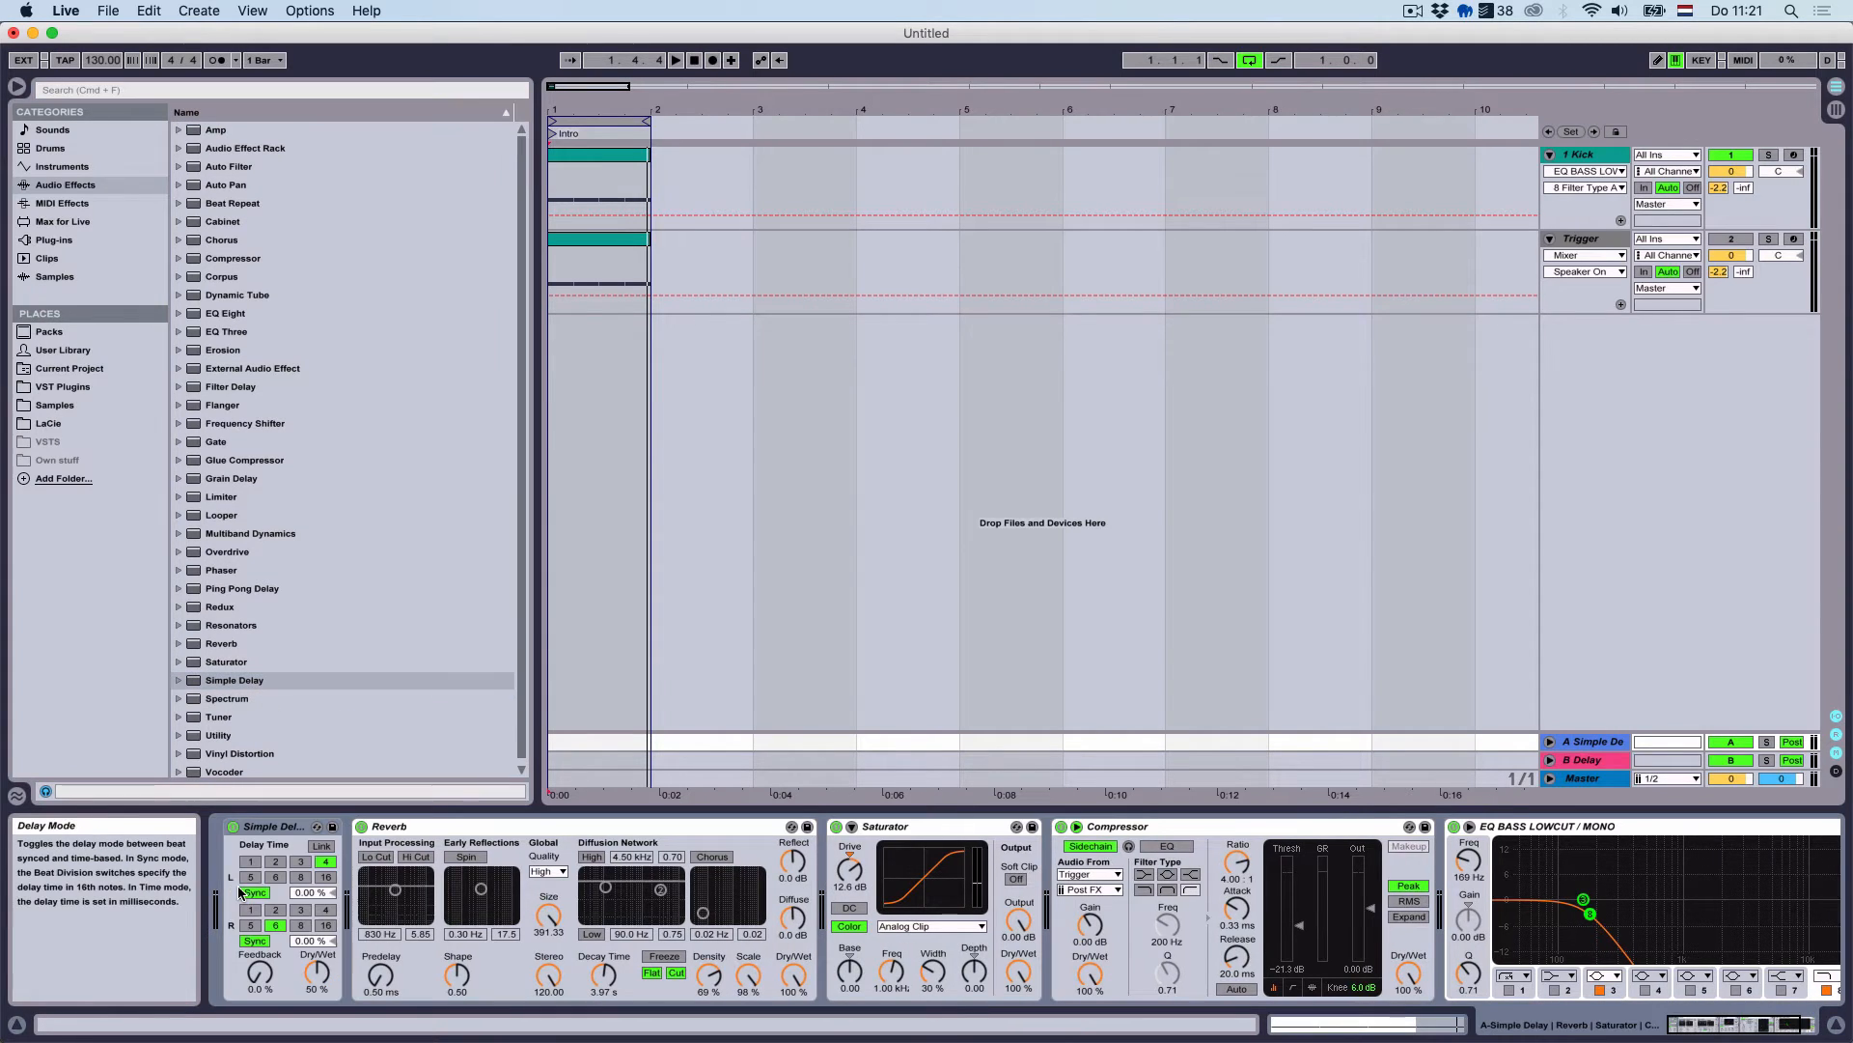
Link both Simple Delay channels and keep them tempo-synced at 3 sixteenths
{"action": "key", "text": "space"}
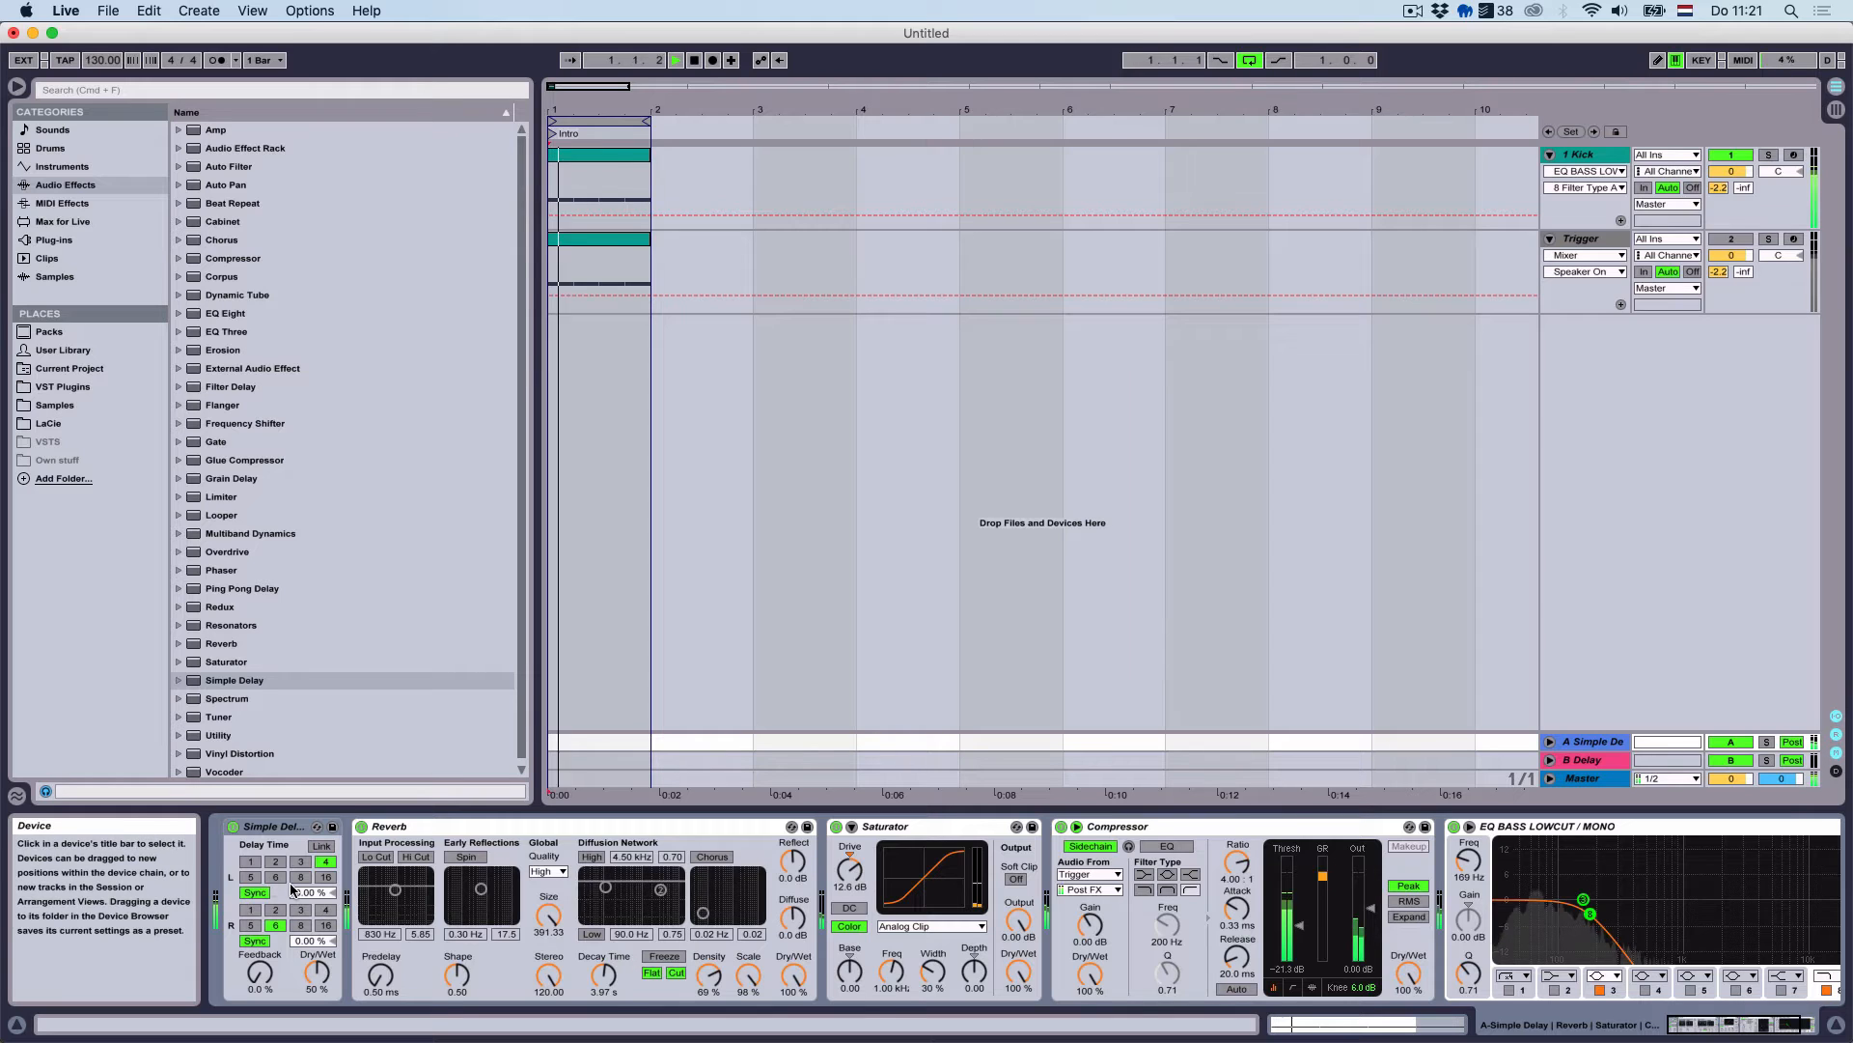
{"action": "left_click", "coordinate": [255, 892]}
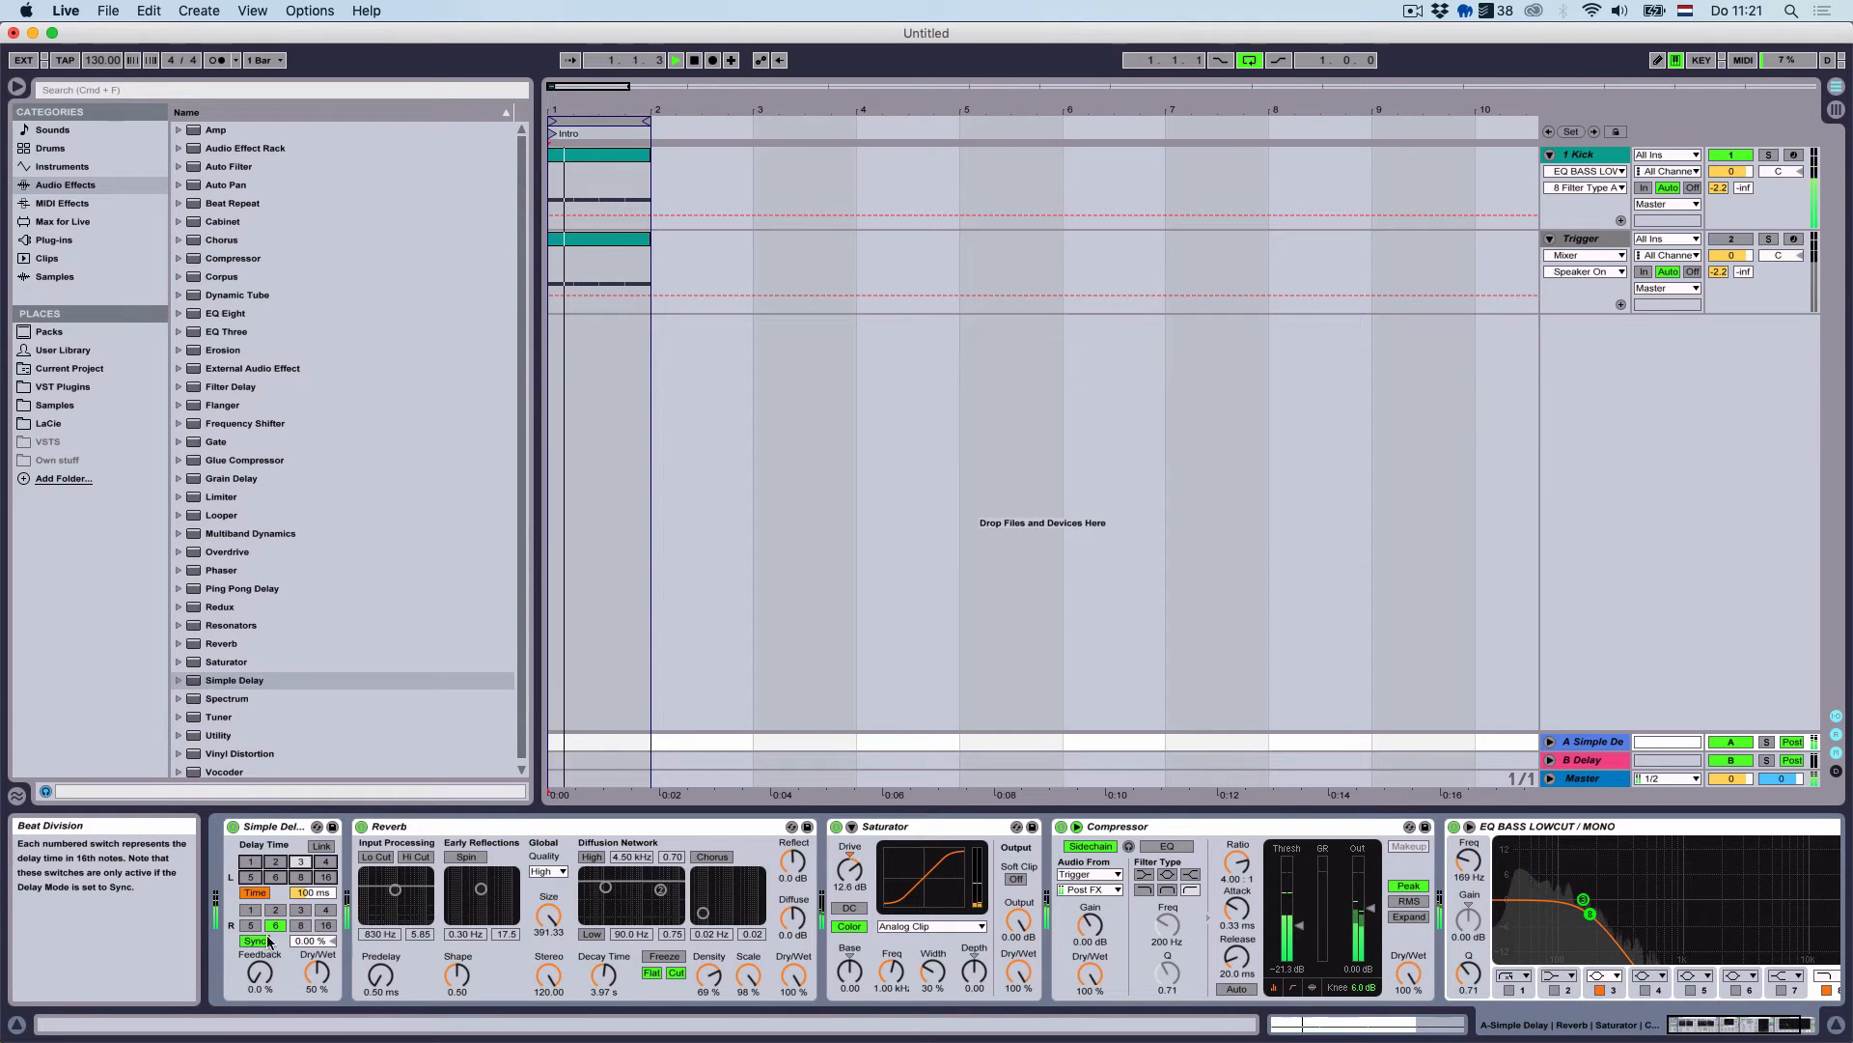
{"action": "left_click", "coordinate": [255, 940]}
{"action": "left_click", "coordinate": [323, 845]}
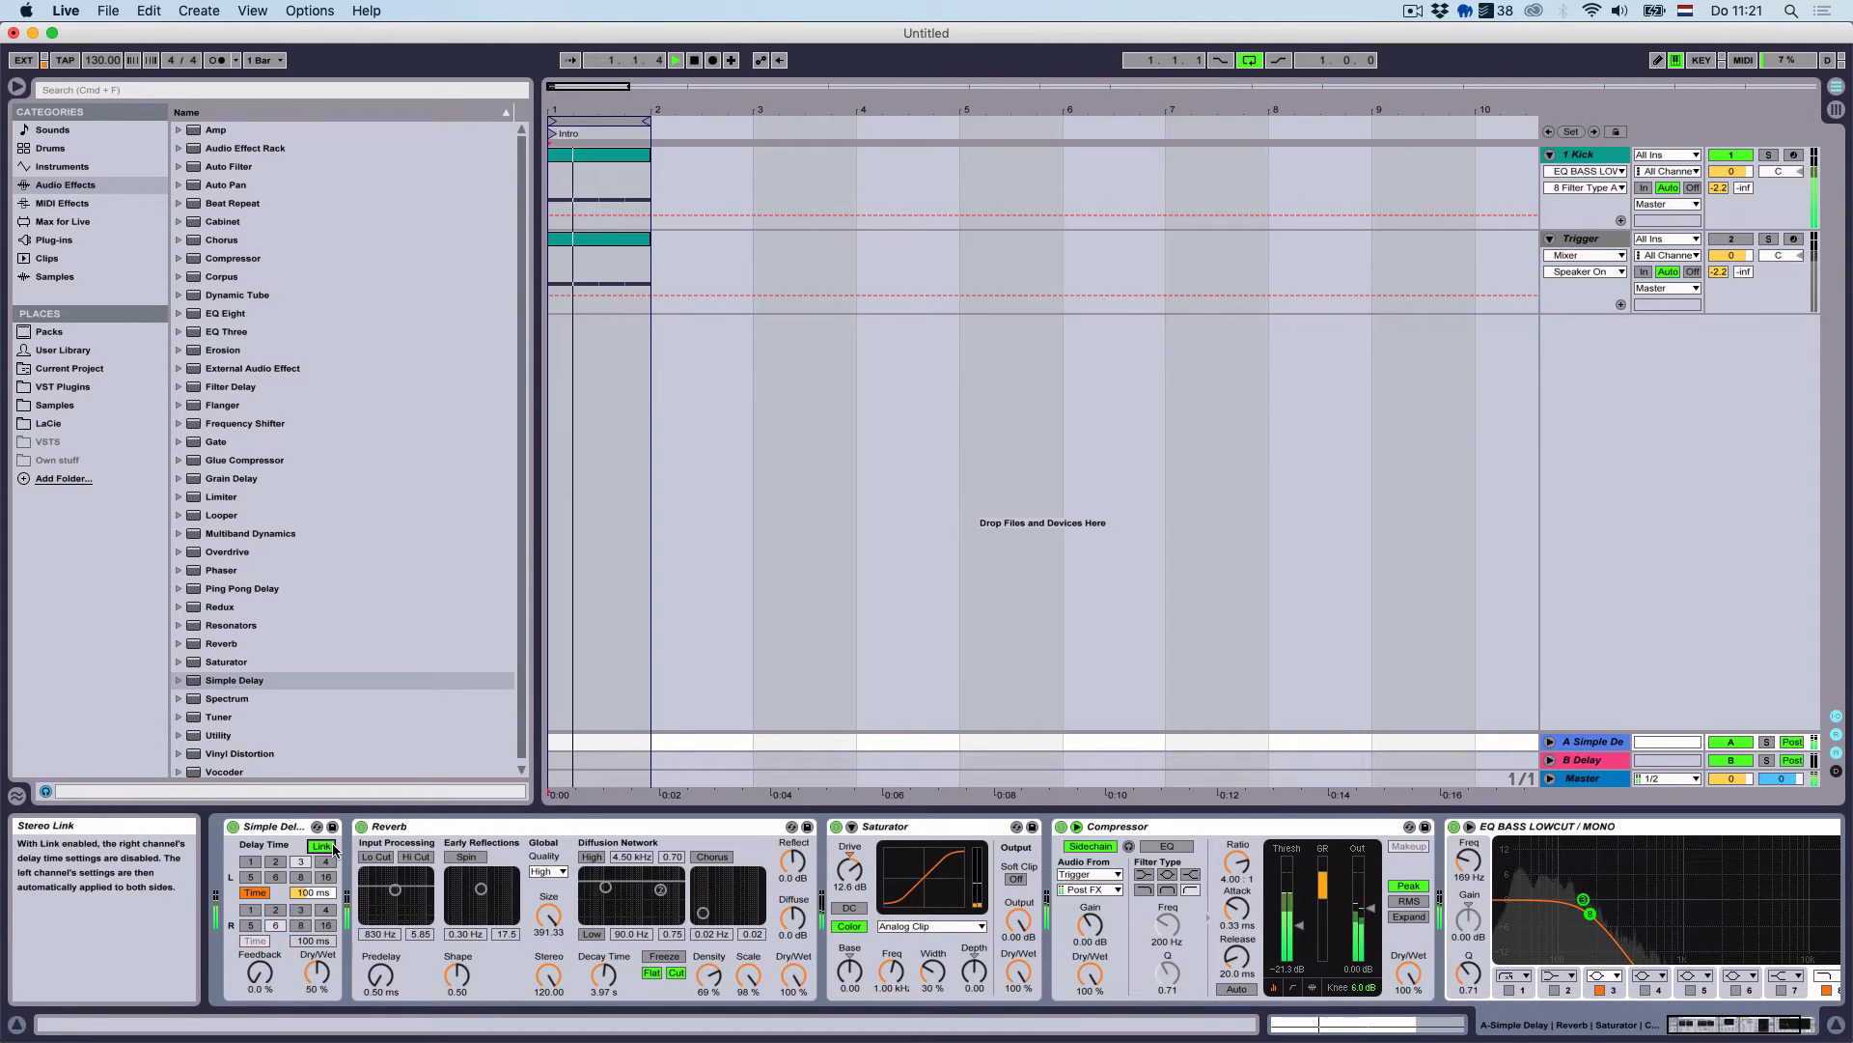
{"action": "left_click", "coordinate": [255, 892]}
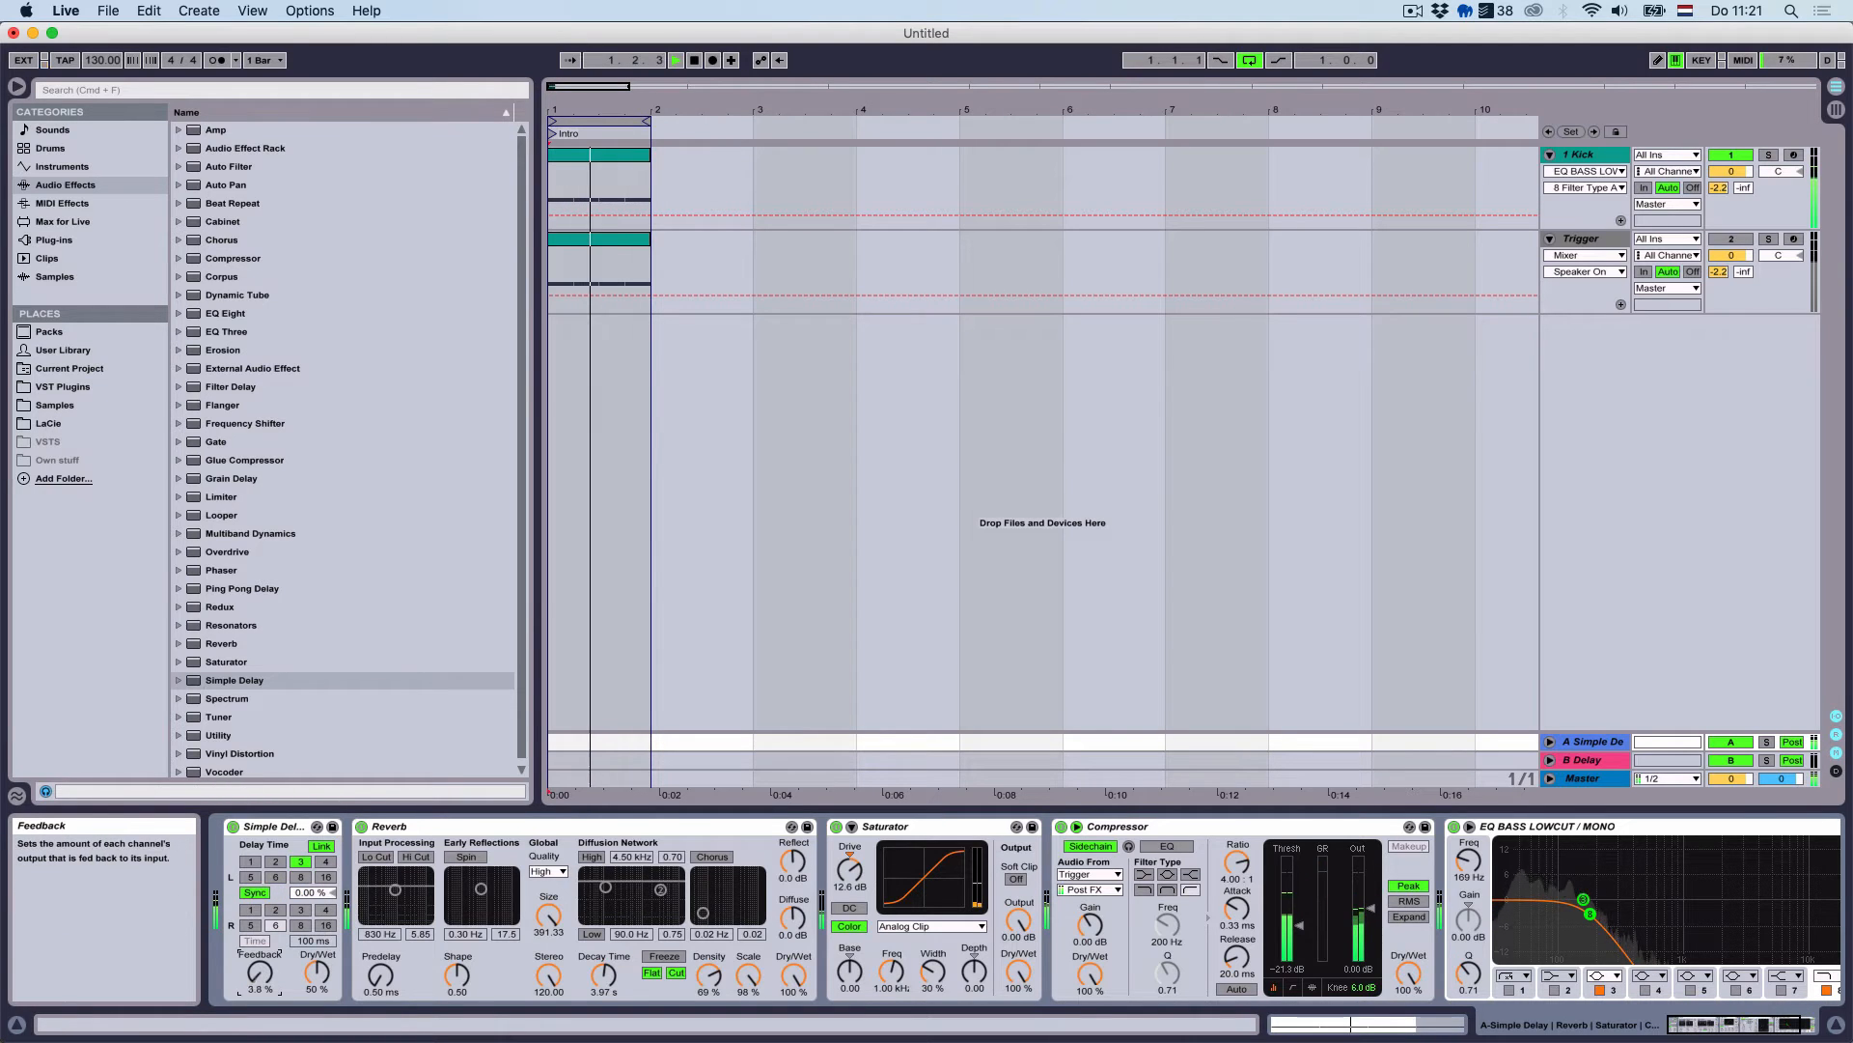
Raise the Simple Delay feedback to 35% and dry/wet to 61%
{"action": "left_click_drag", "start_coordinate": [279, 977], "coordinate": [279, 951]}
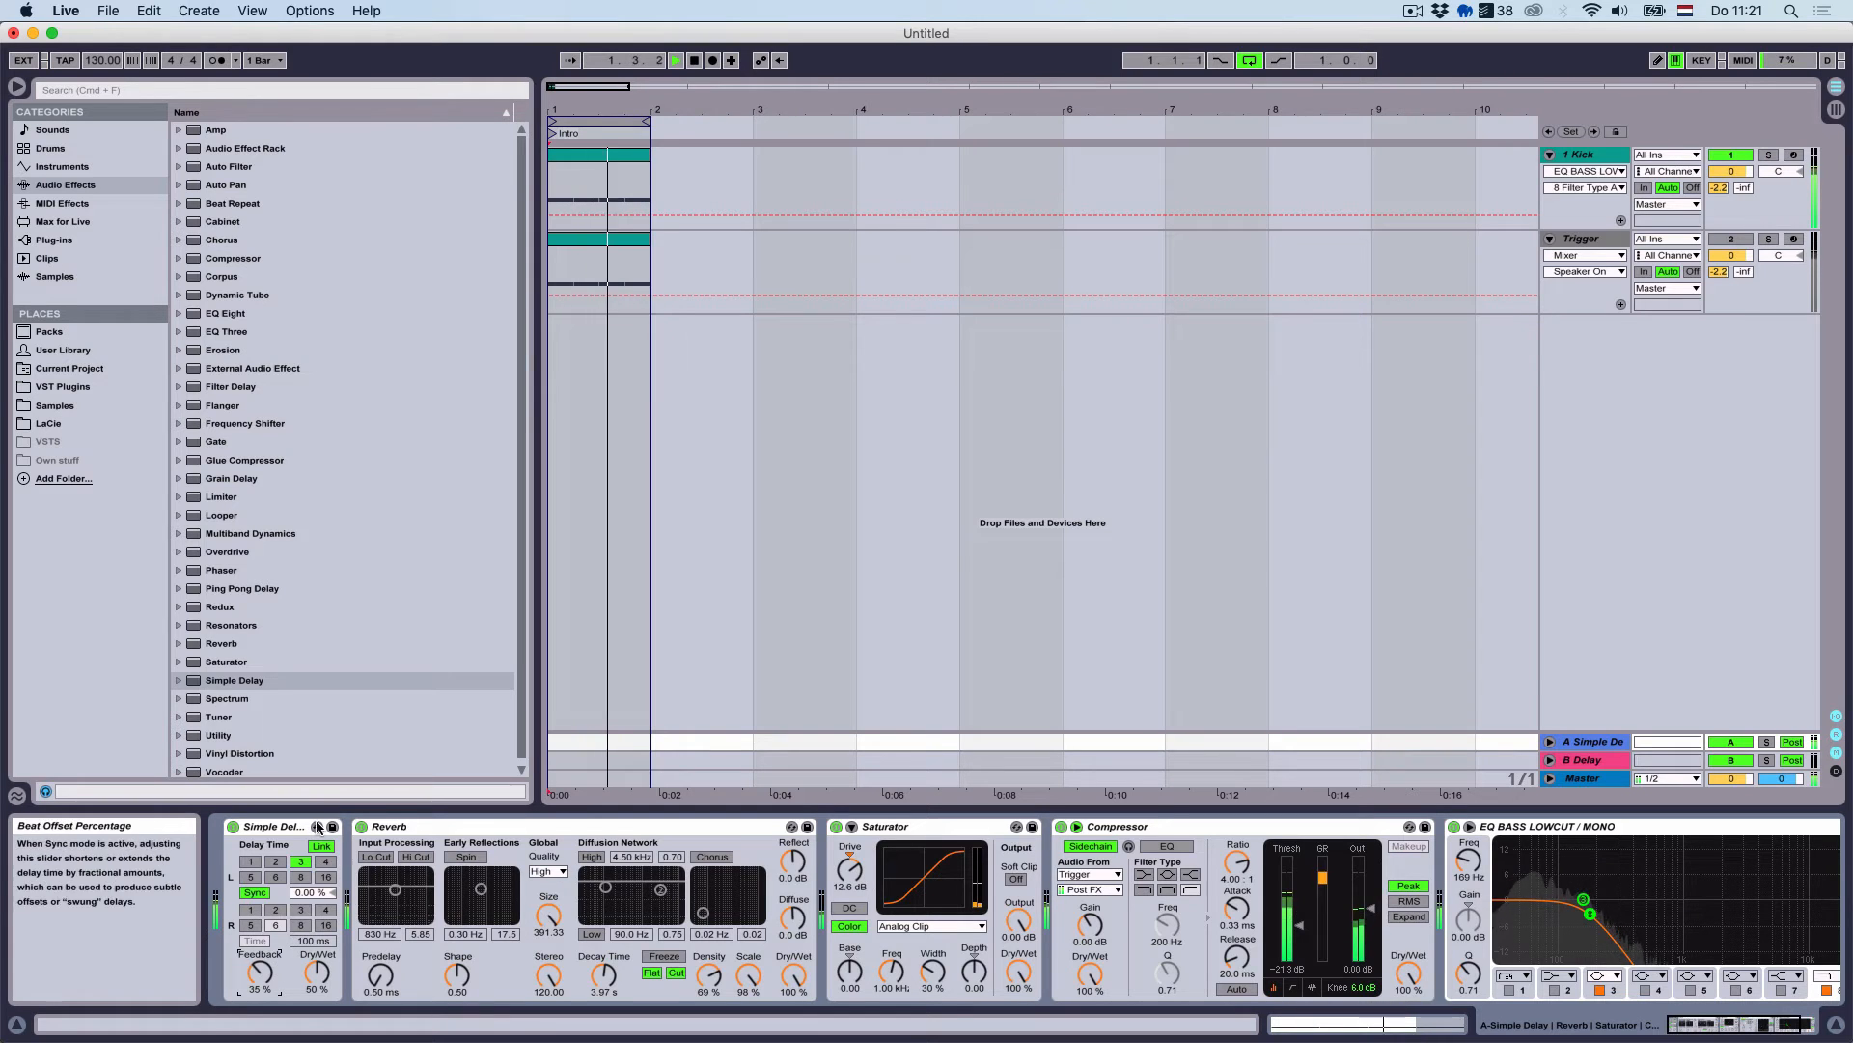
{"action": "left_click_drag", "start_coordinate": [317, 973], "coordinate": [317, 961]}
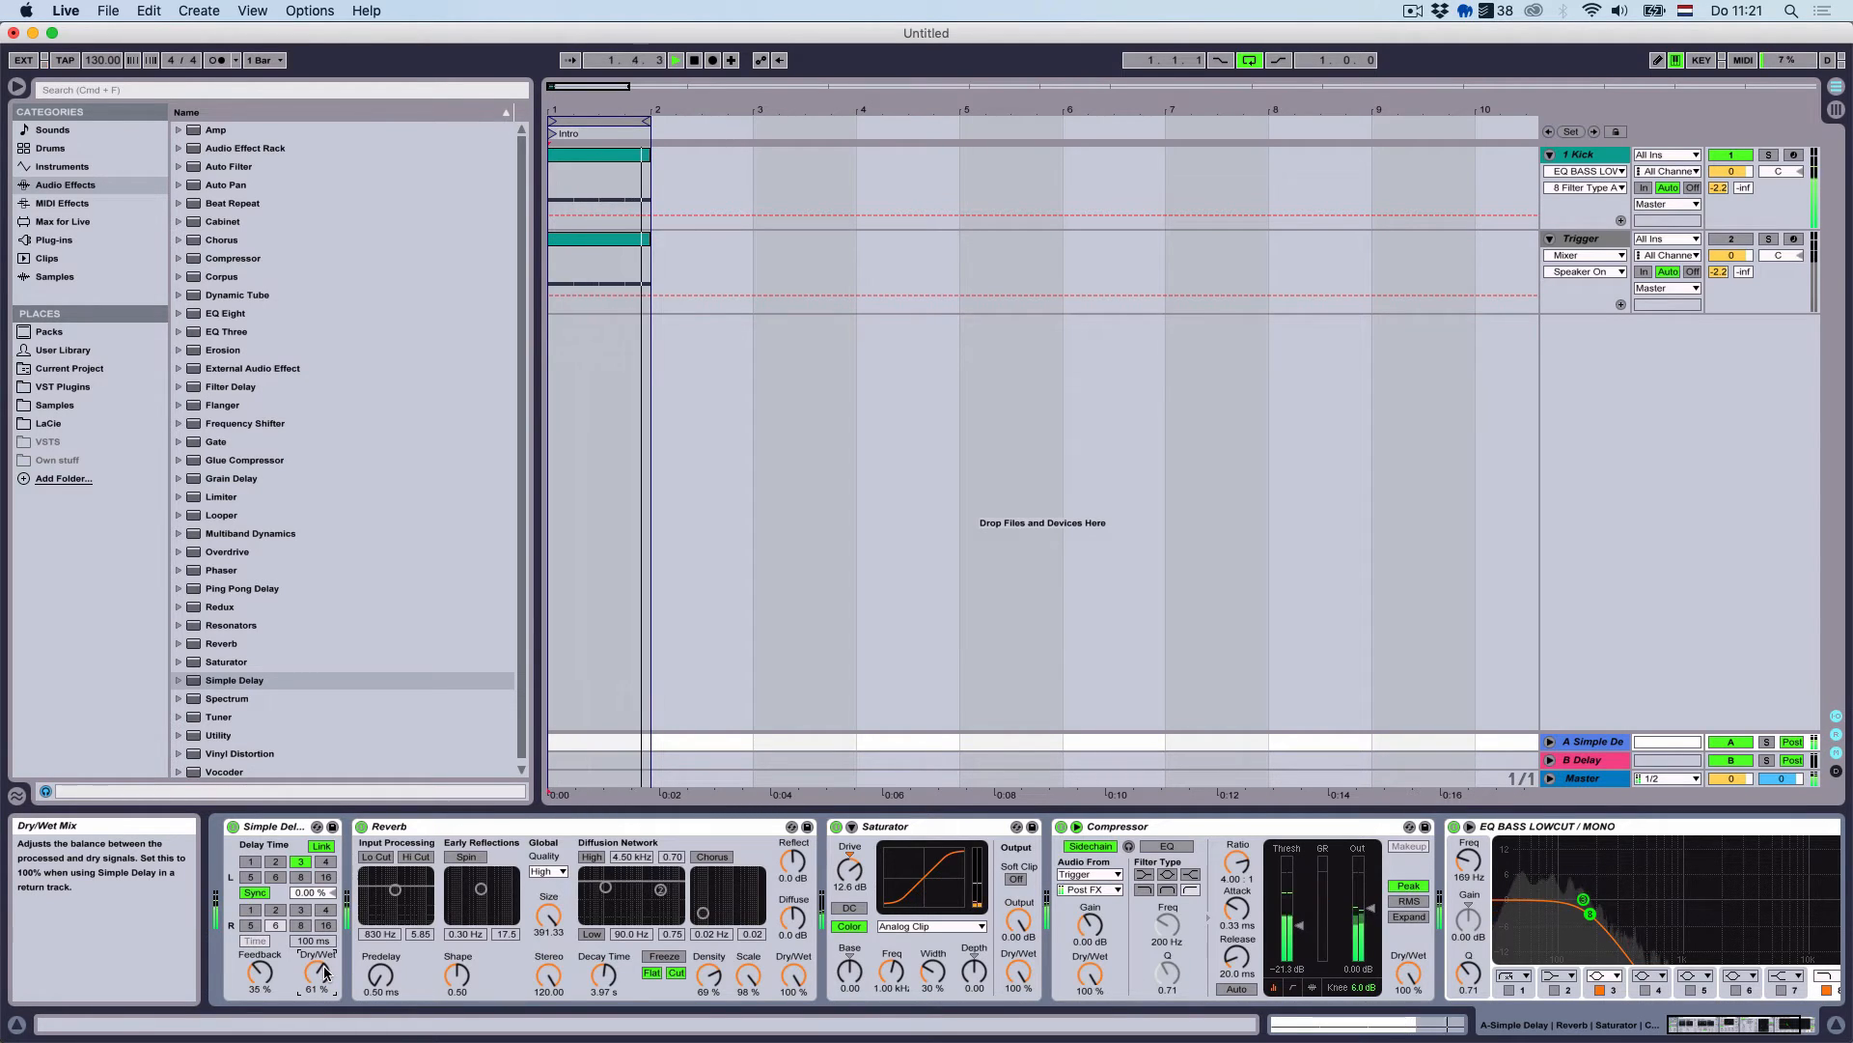
{"action": "scroll", "coordinate": [289, 743], "scroll_direction": "down", "scroll_amount": 1}
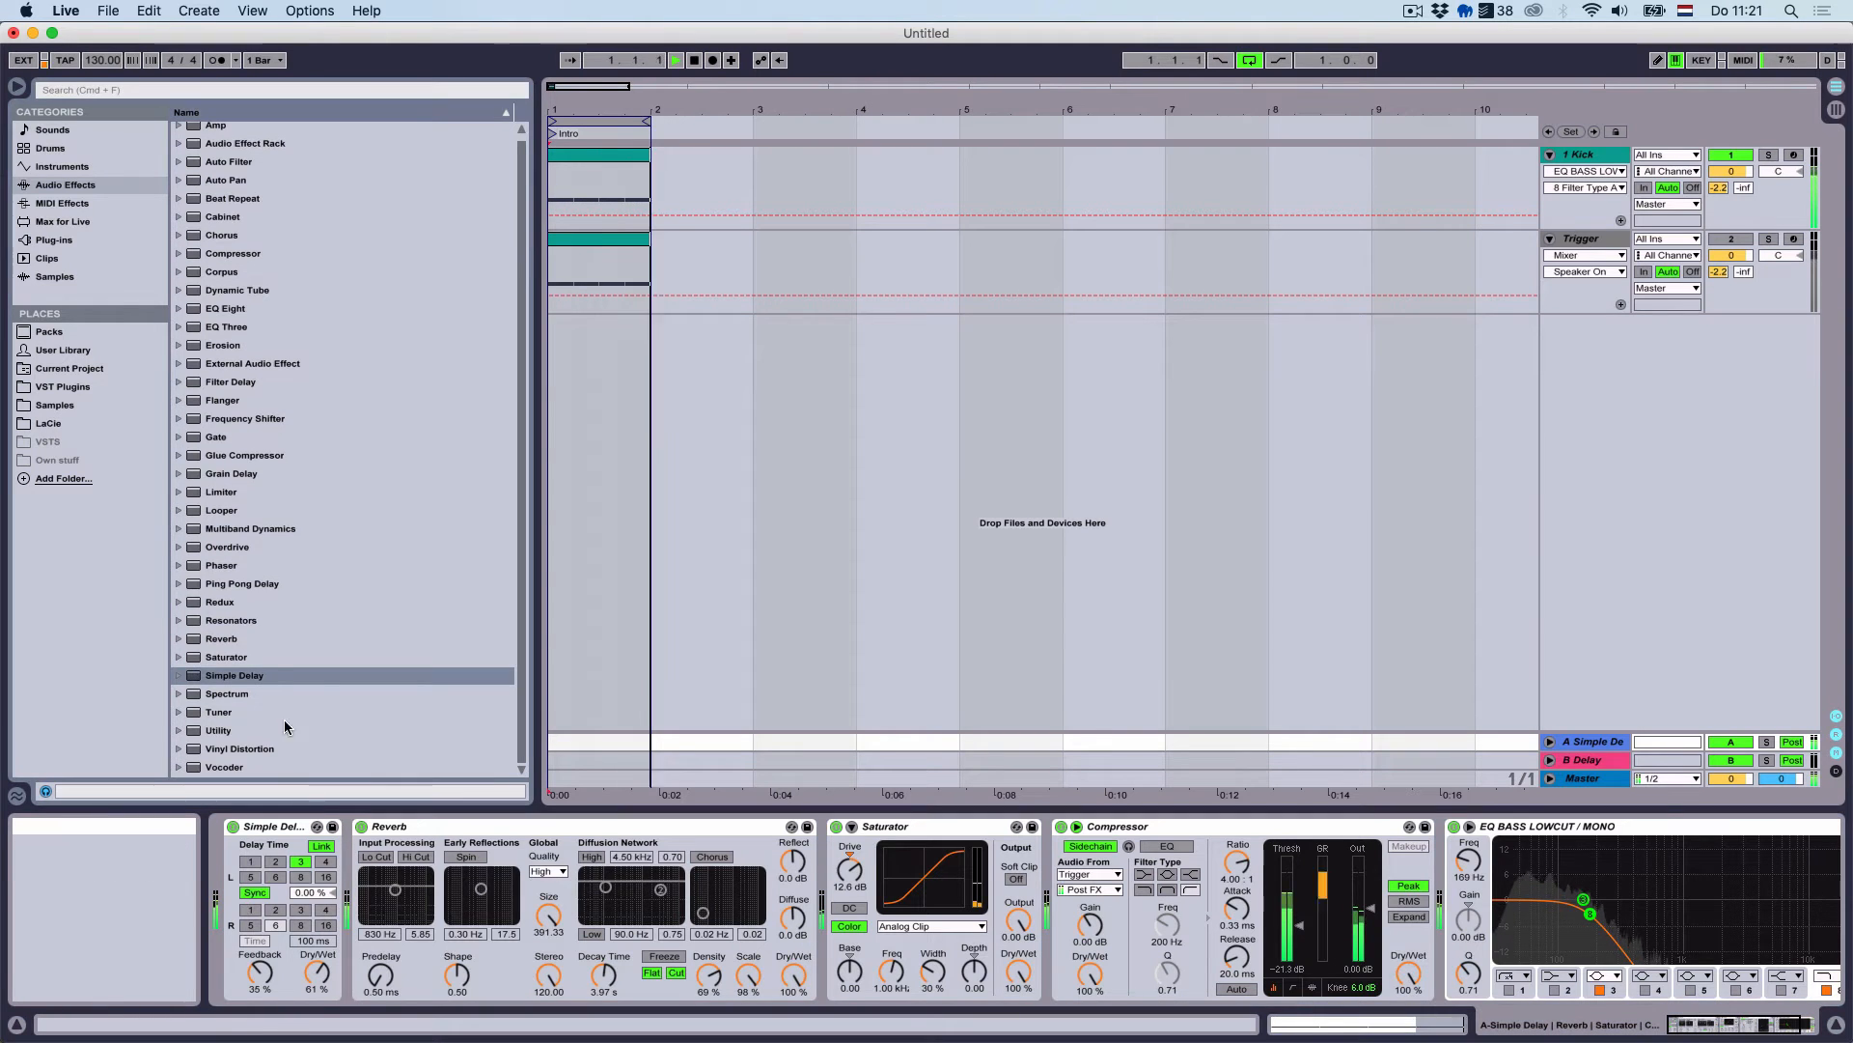
{"action": "left_click", "coordinate": [244, 553]}
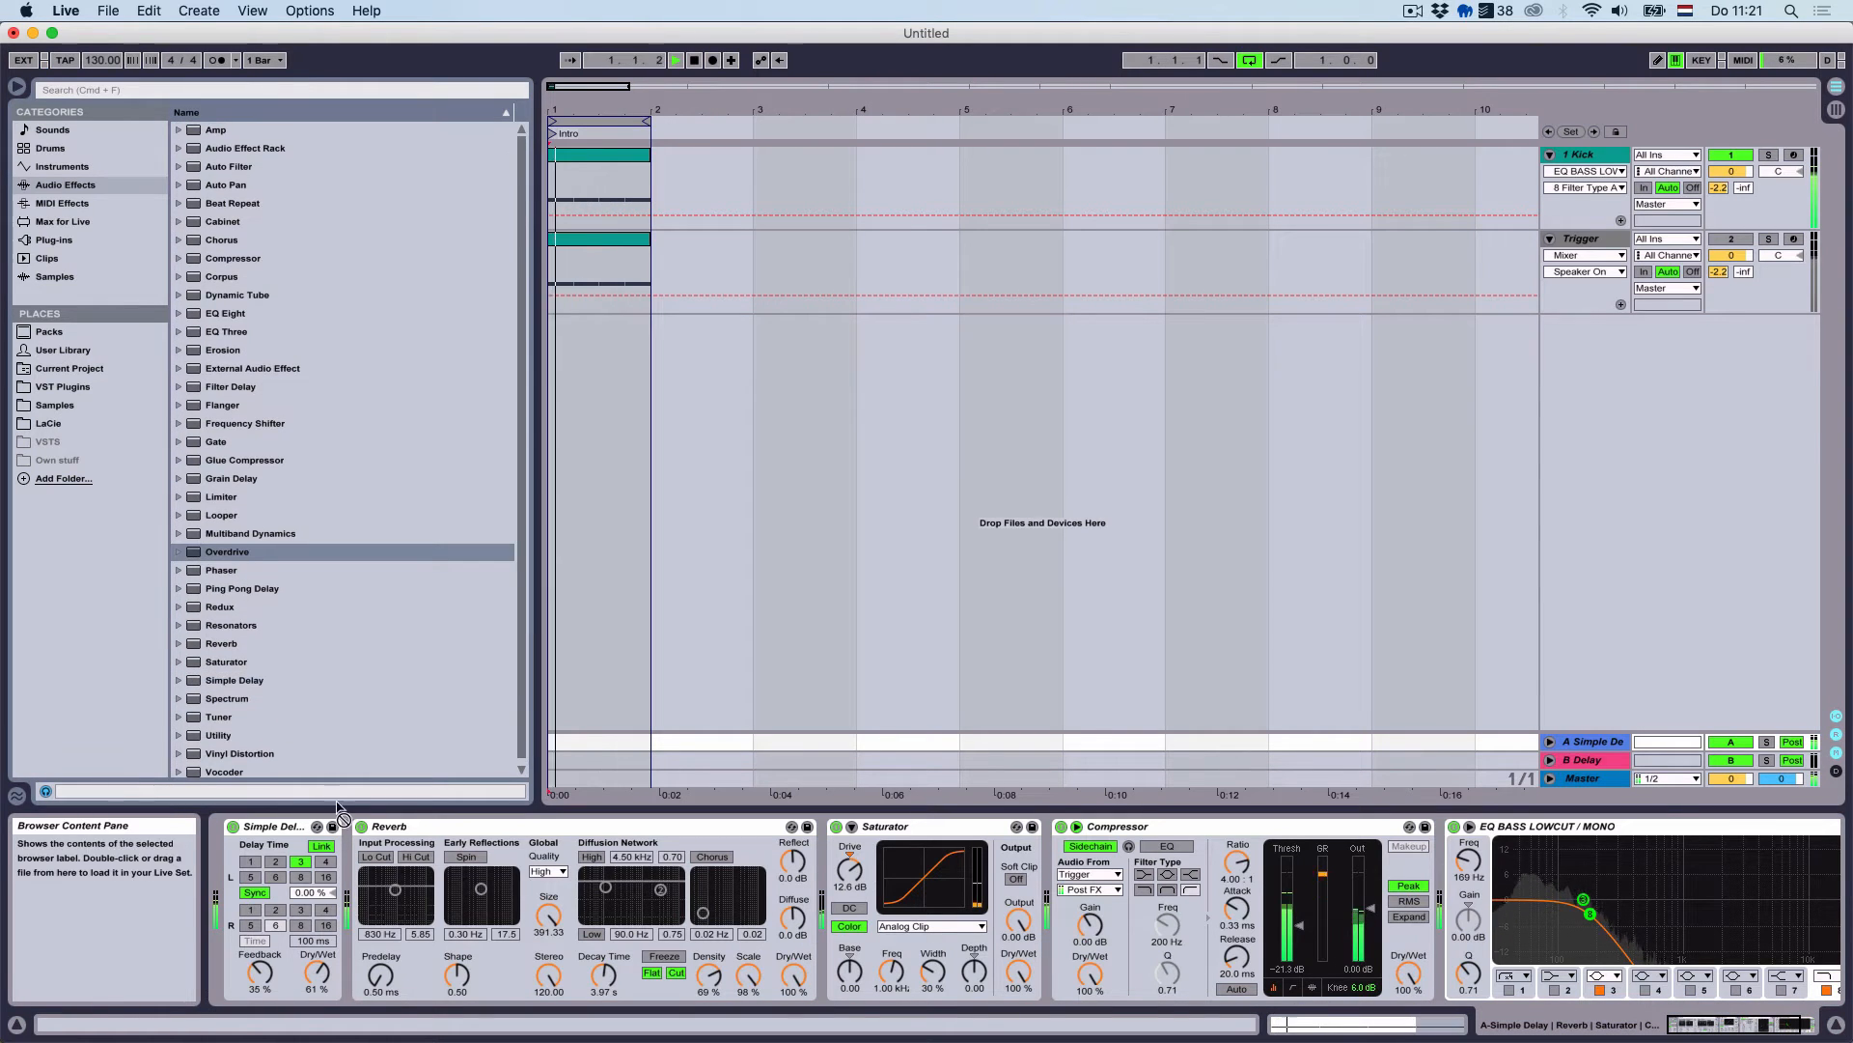
Insert Overdrive between Simple Delay and Reverb, pushing drive and dynamics to 100%
{"action": "left_click_drag", "start_coordinate": [343, 816], "coordinate": [396, 871]}
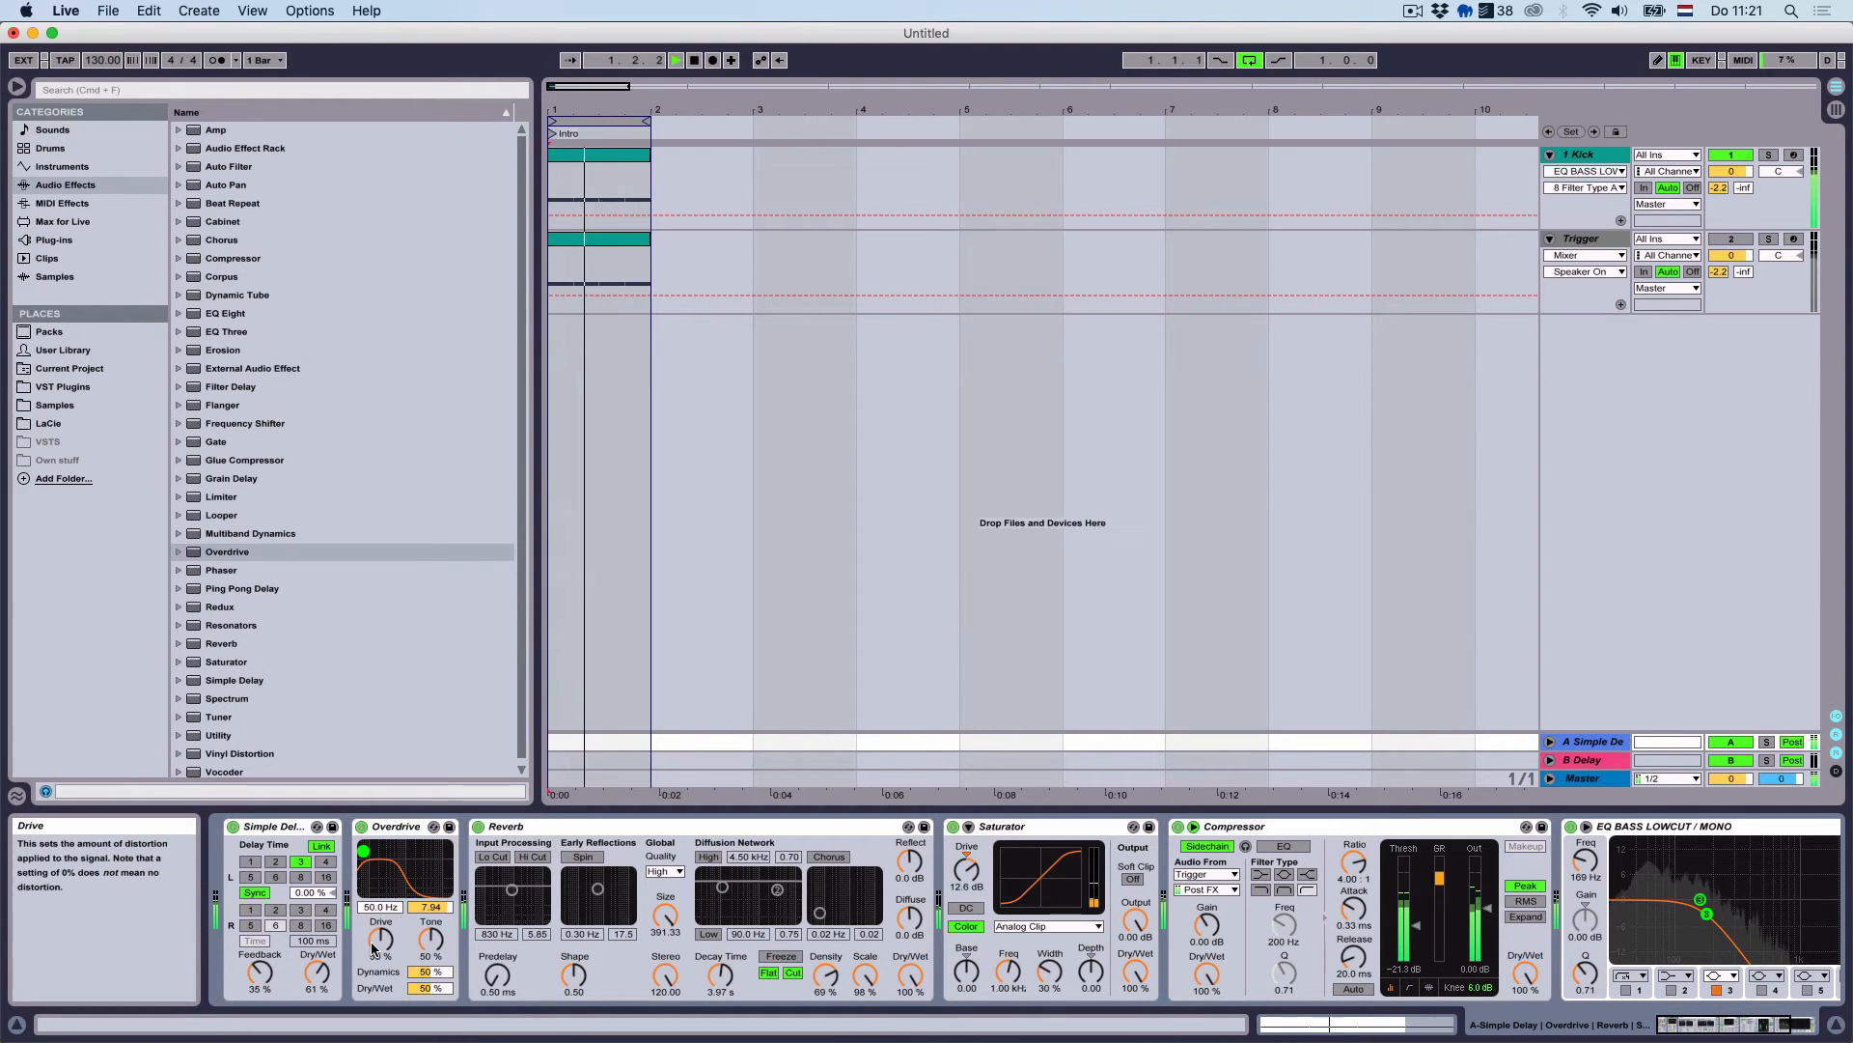
{"action": "left_click_drag", "start_coordinate": [381, 939], "coordinate": [381, 912]}
{"action": "left_click_drag", "start_coordinate": [422, 972], "coordinate": [422, 898]}
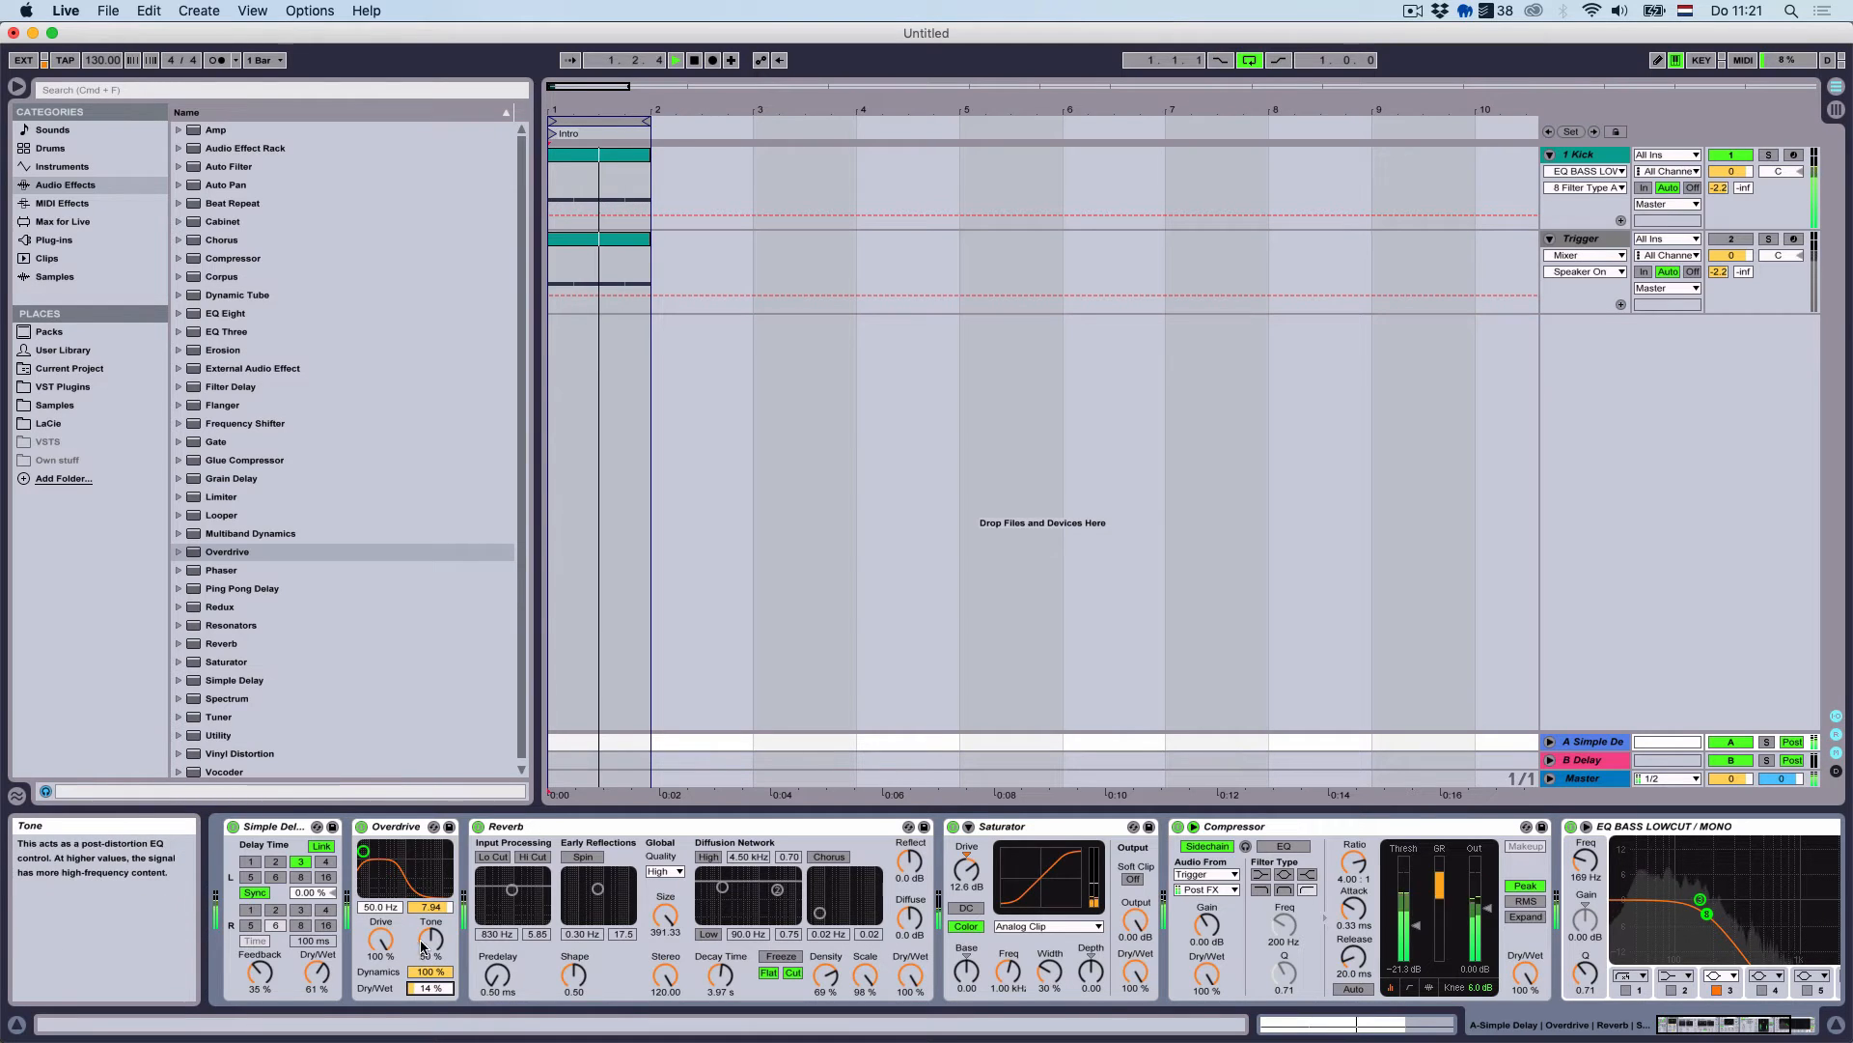
{"action": "left_click_drag", "start_coordinate": [363, 850], "coordinate": [384, 846]}
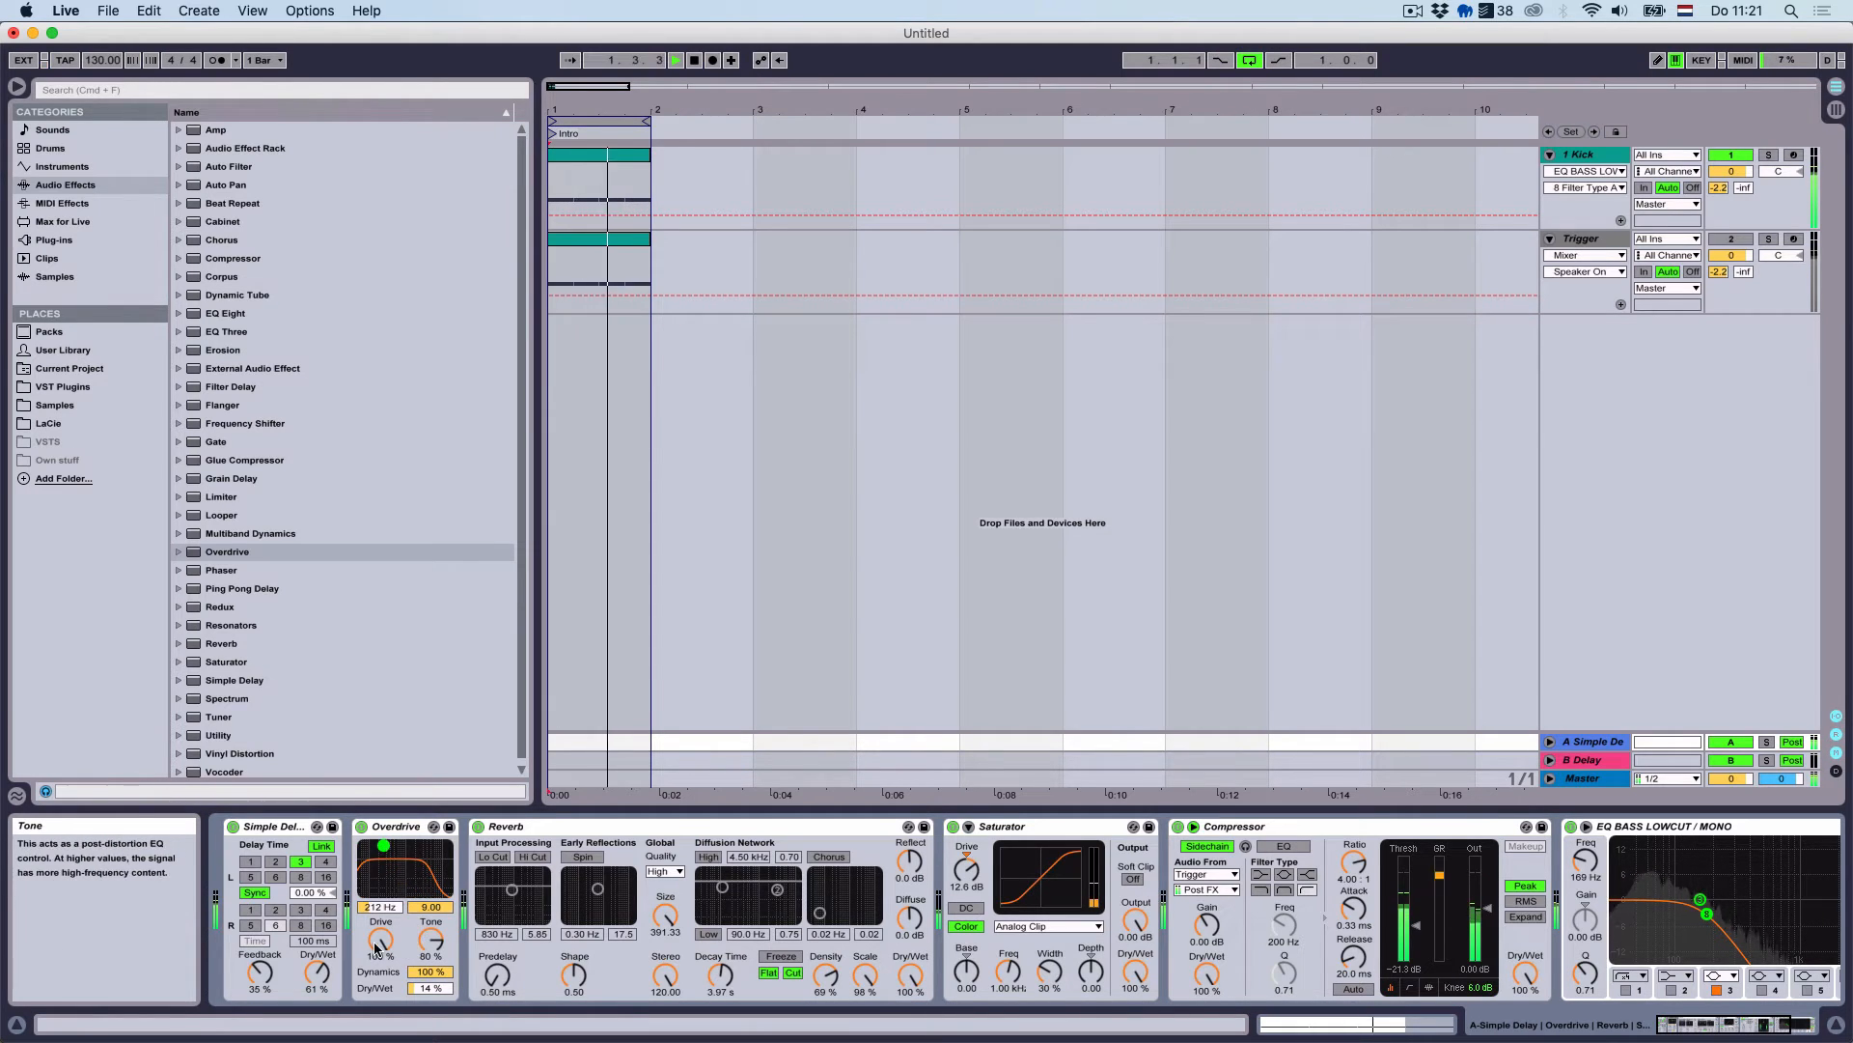
Dial the Overdrive back to 35% drive and 0% tone, with the band at 50 Hz
{"action": "left_click_drag", "start_coordinate": [380, 940], "coordinate": [432, 1009]}
{"action": "mouse_move", "coordinate": [383, 845]}
{"action": "left_mouse_down"}
{"action": "mouse_move", "coordinate": [374, 874]}
{"action": "mouse_move", "coordinate": [363, 857]}
{"action": "left_mouse_up"}
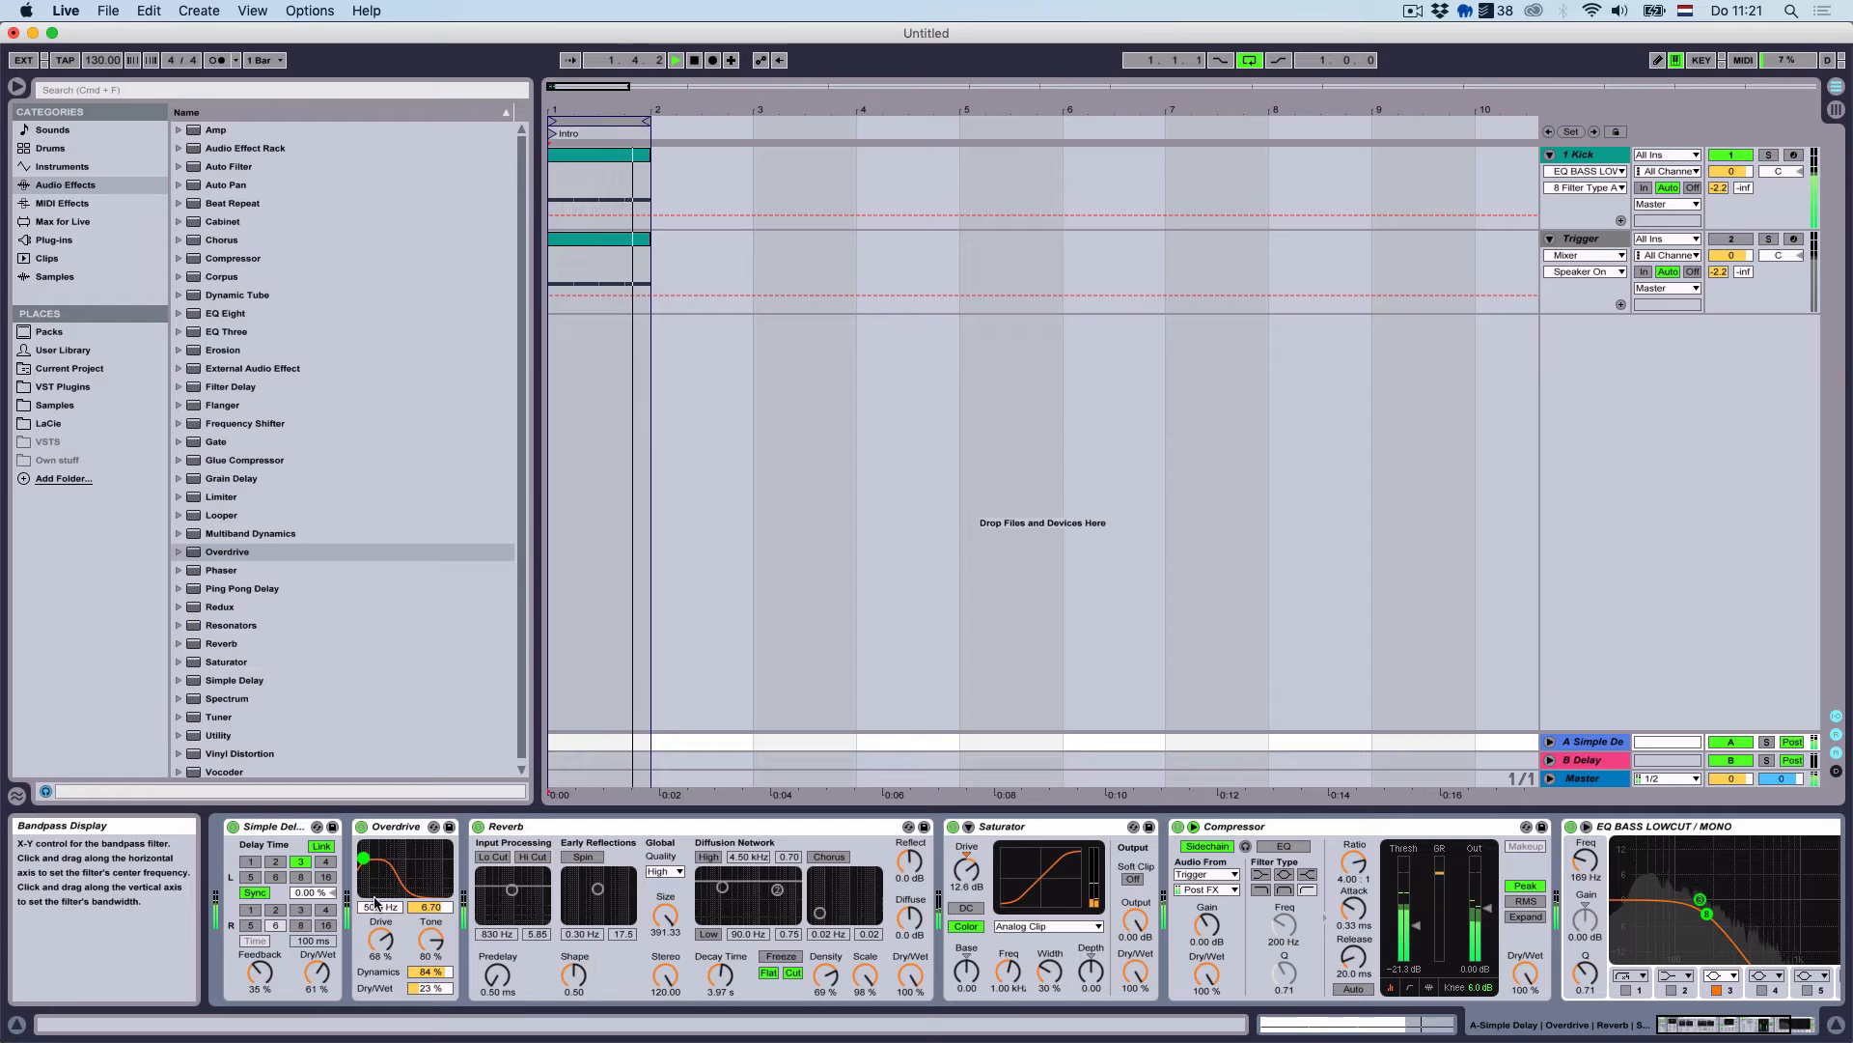
{"action": "left_click_drag", "start_coordinate": [431, 941], "coordinate": [430, 1018]}
{"action": "left_click_drag", "start_coordinate": [381, 938], "coordinate": [380, 971]}
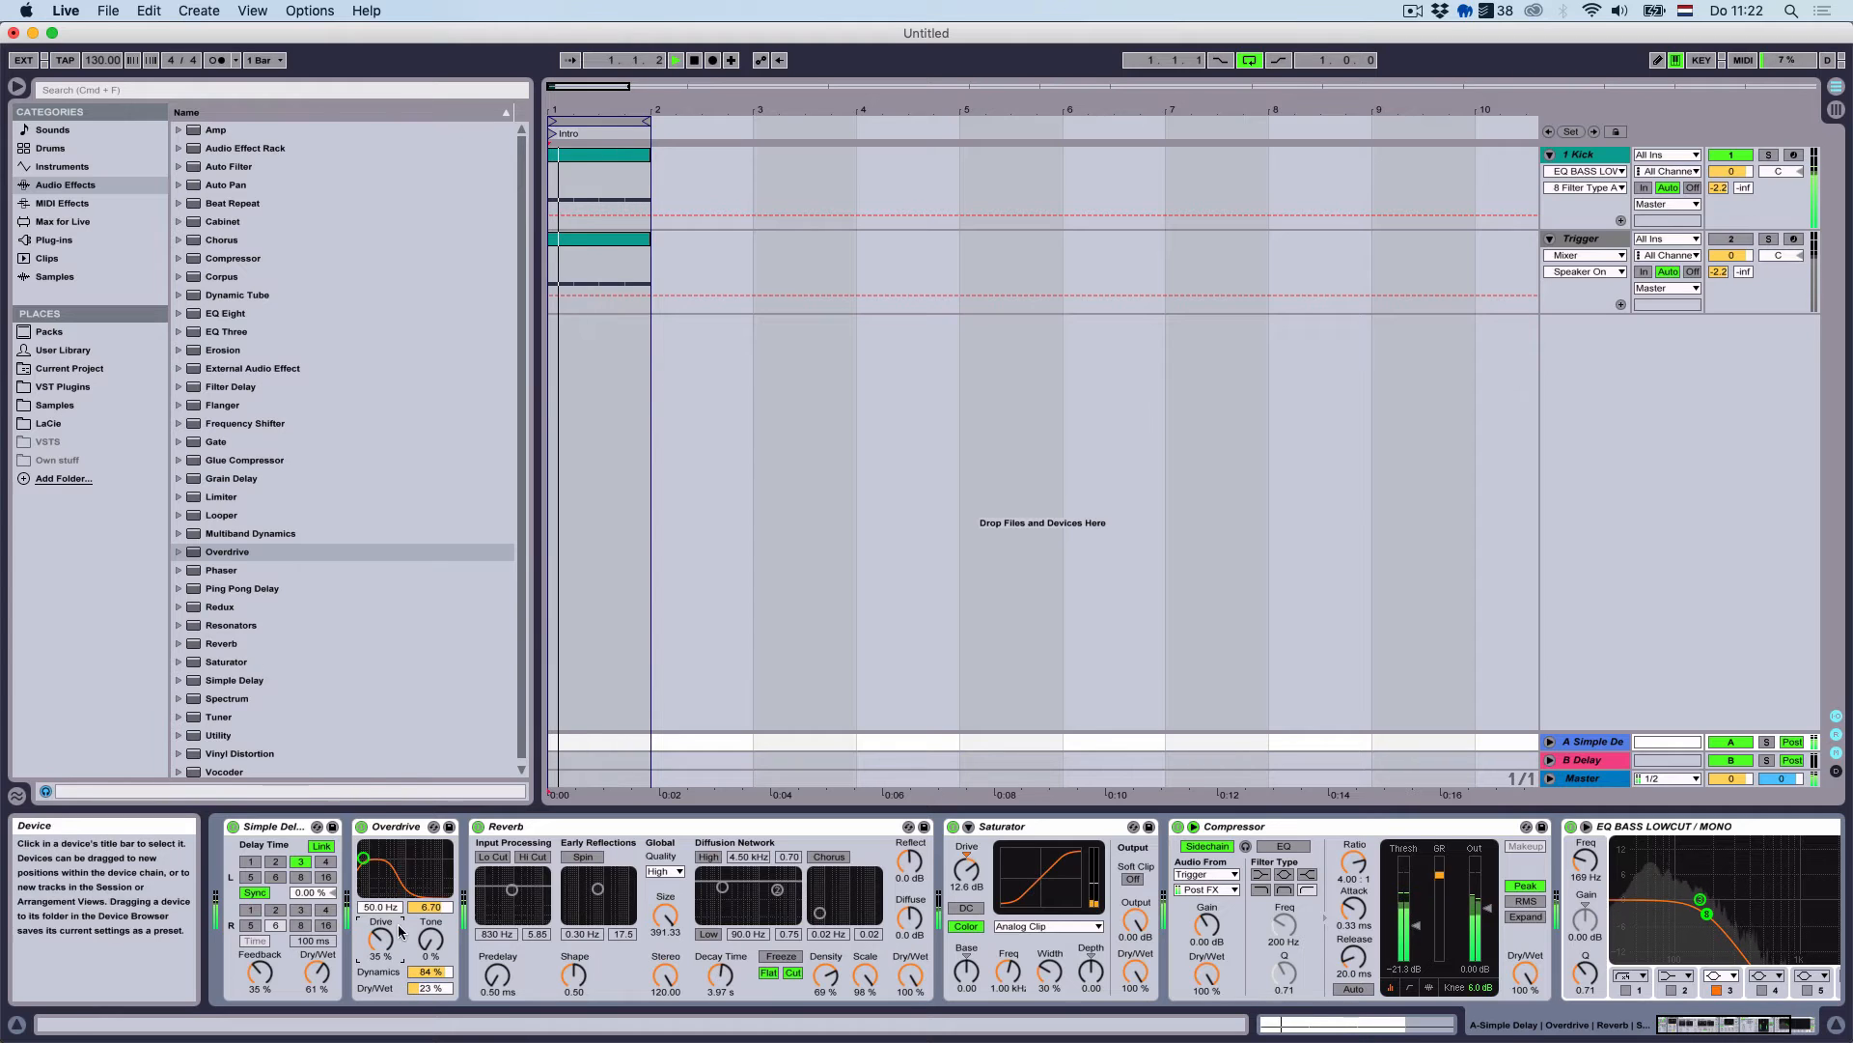
{"action": "scroll", "coordinate": [309, 693], "scroll_direction": "down", "scroll_amount": 1}
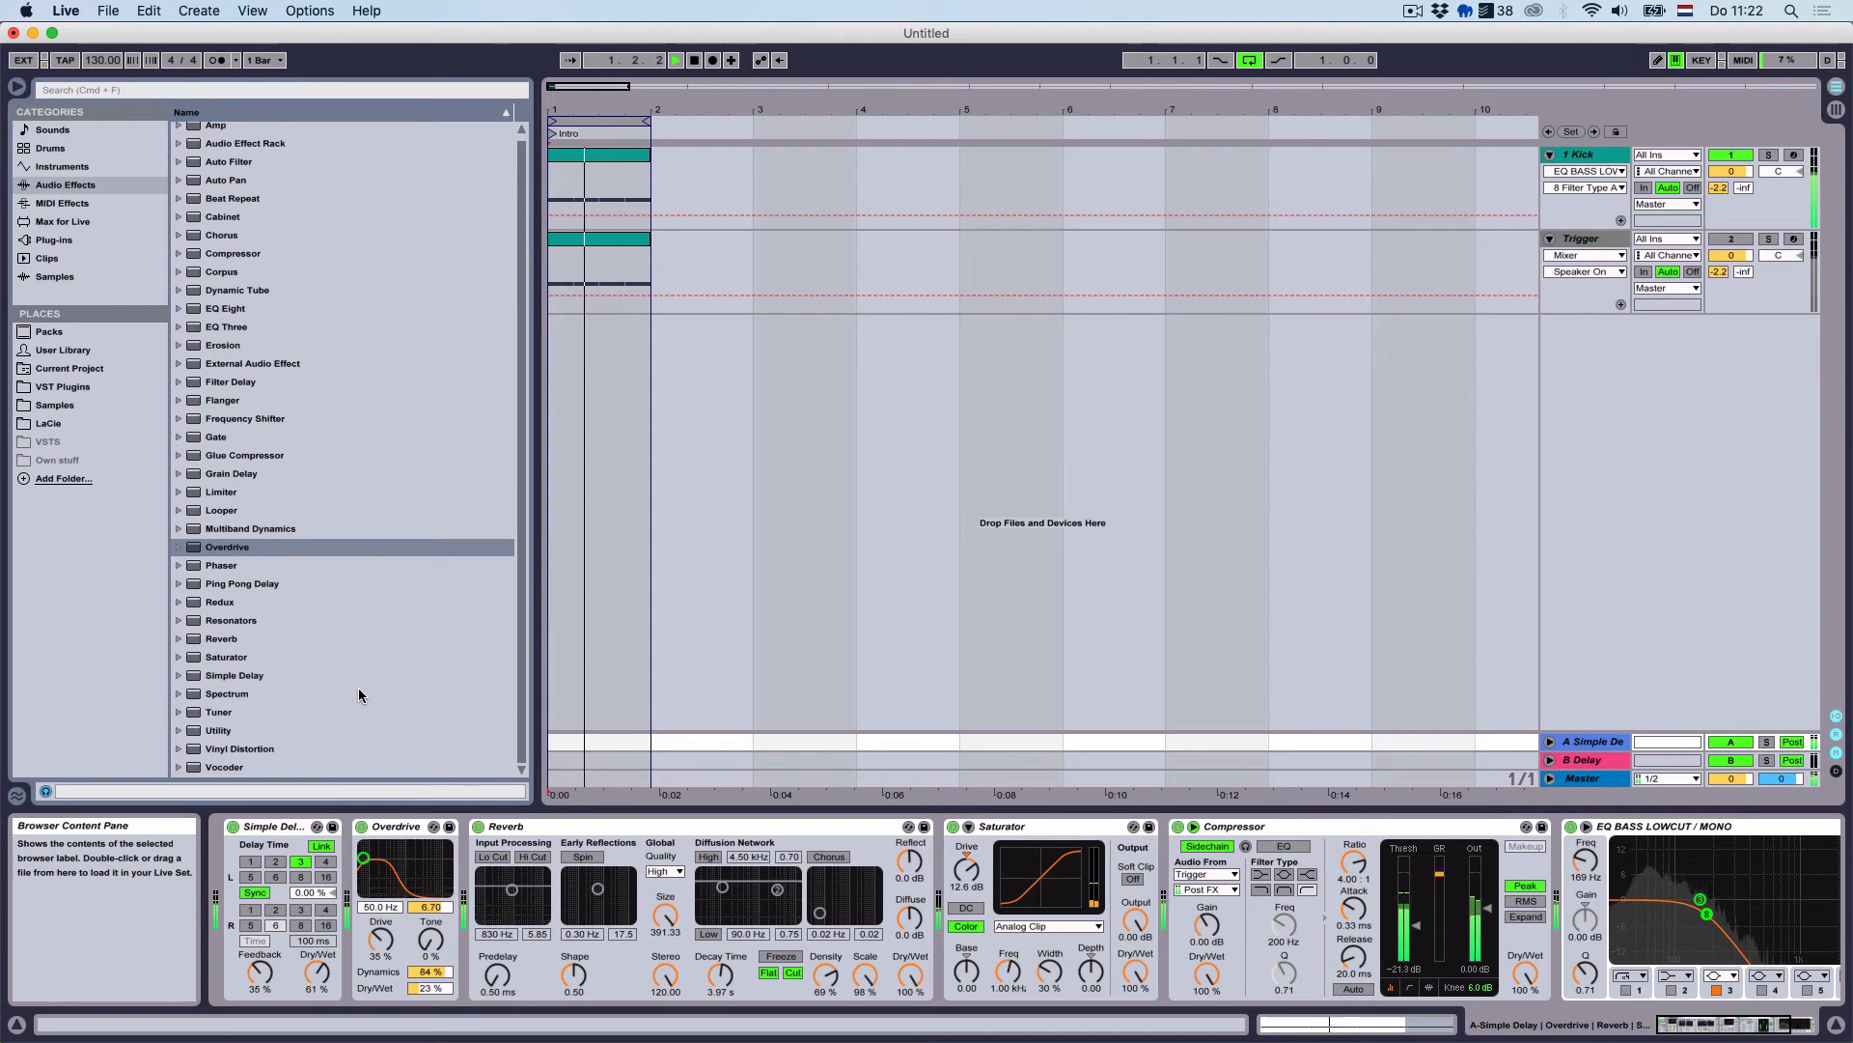
Stop playback, select the Kick track and browse to PML_DPV1_ANALOG_BONUS > 01_Kick samples
{"action": "key", "text": "space"}
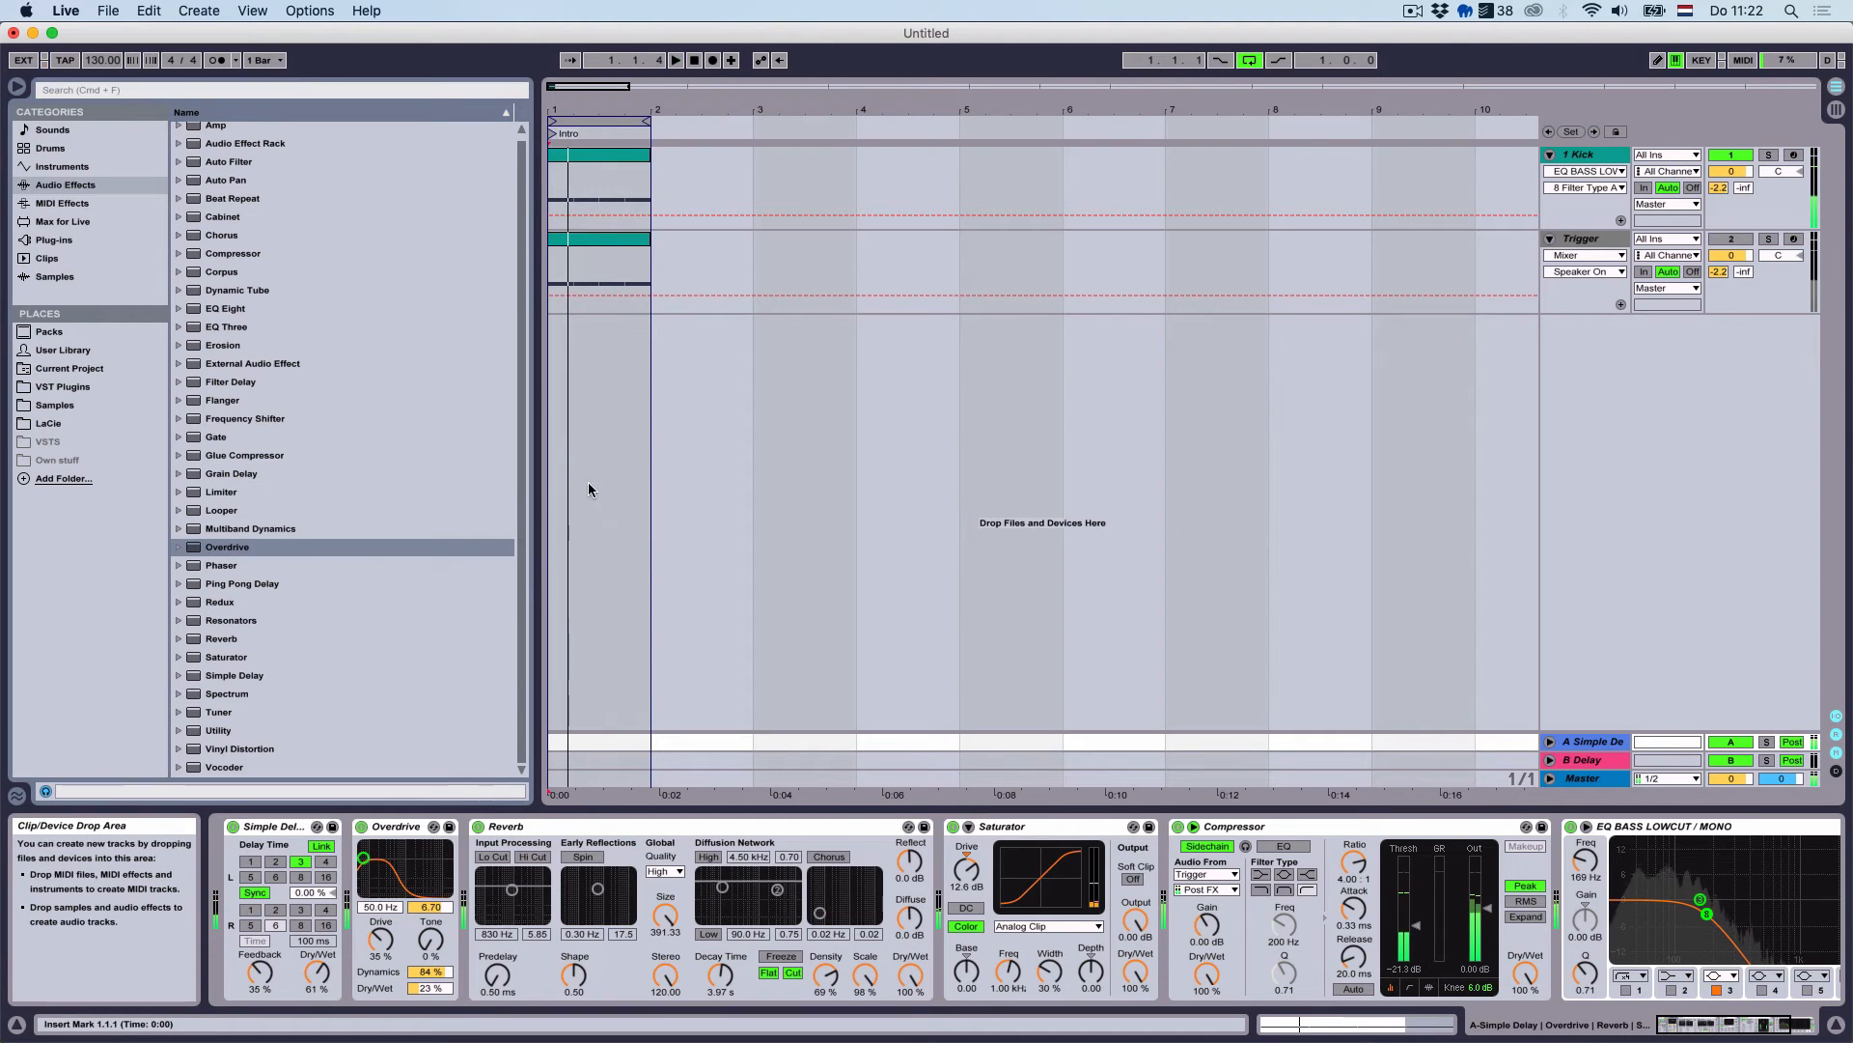
{"action": "left_click", "coordinate": [1577, 159]}
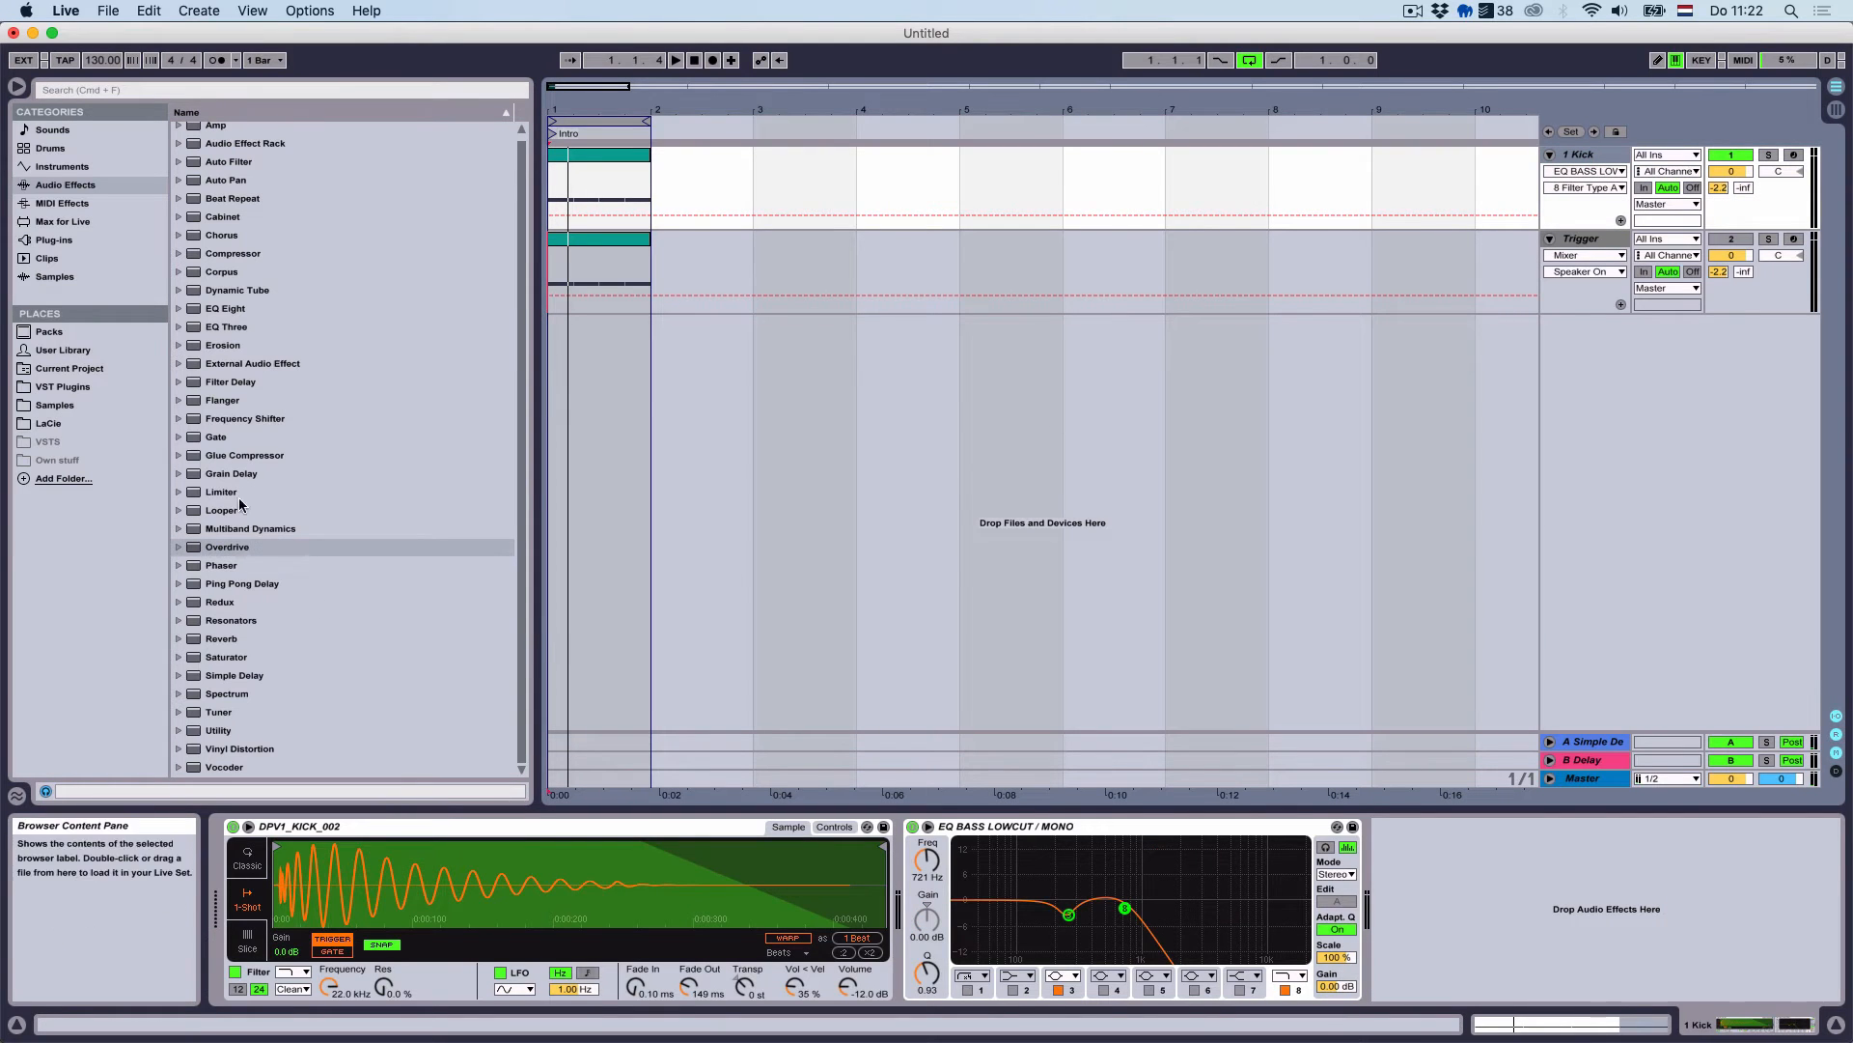
{"action": "left_click", "coordinate": [91, 239]}
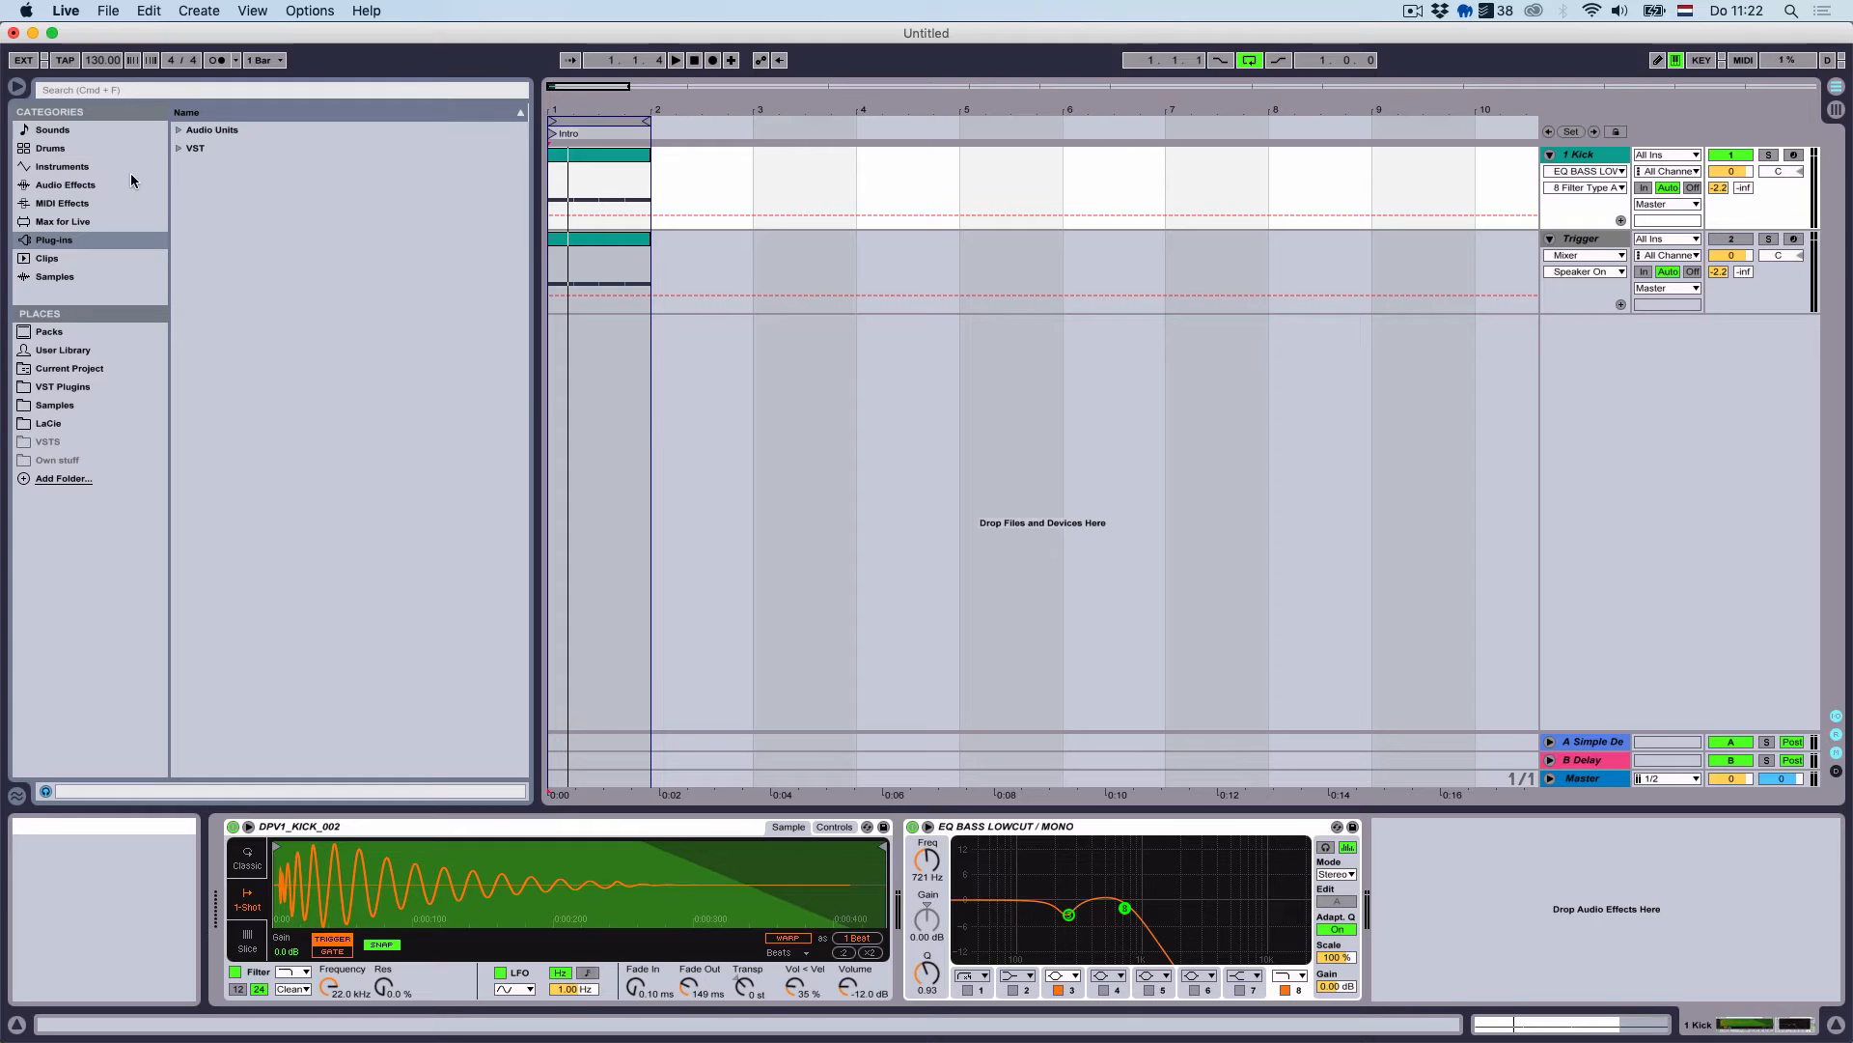
{"action": "left_click", "coordinate": [41, 407]}
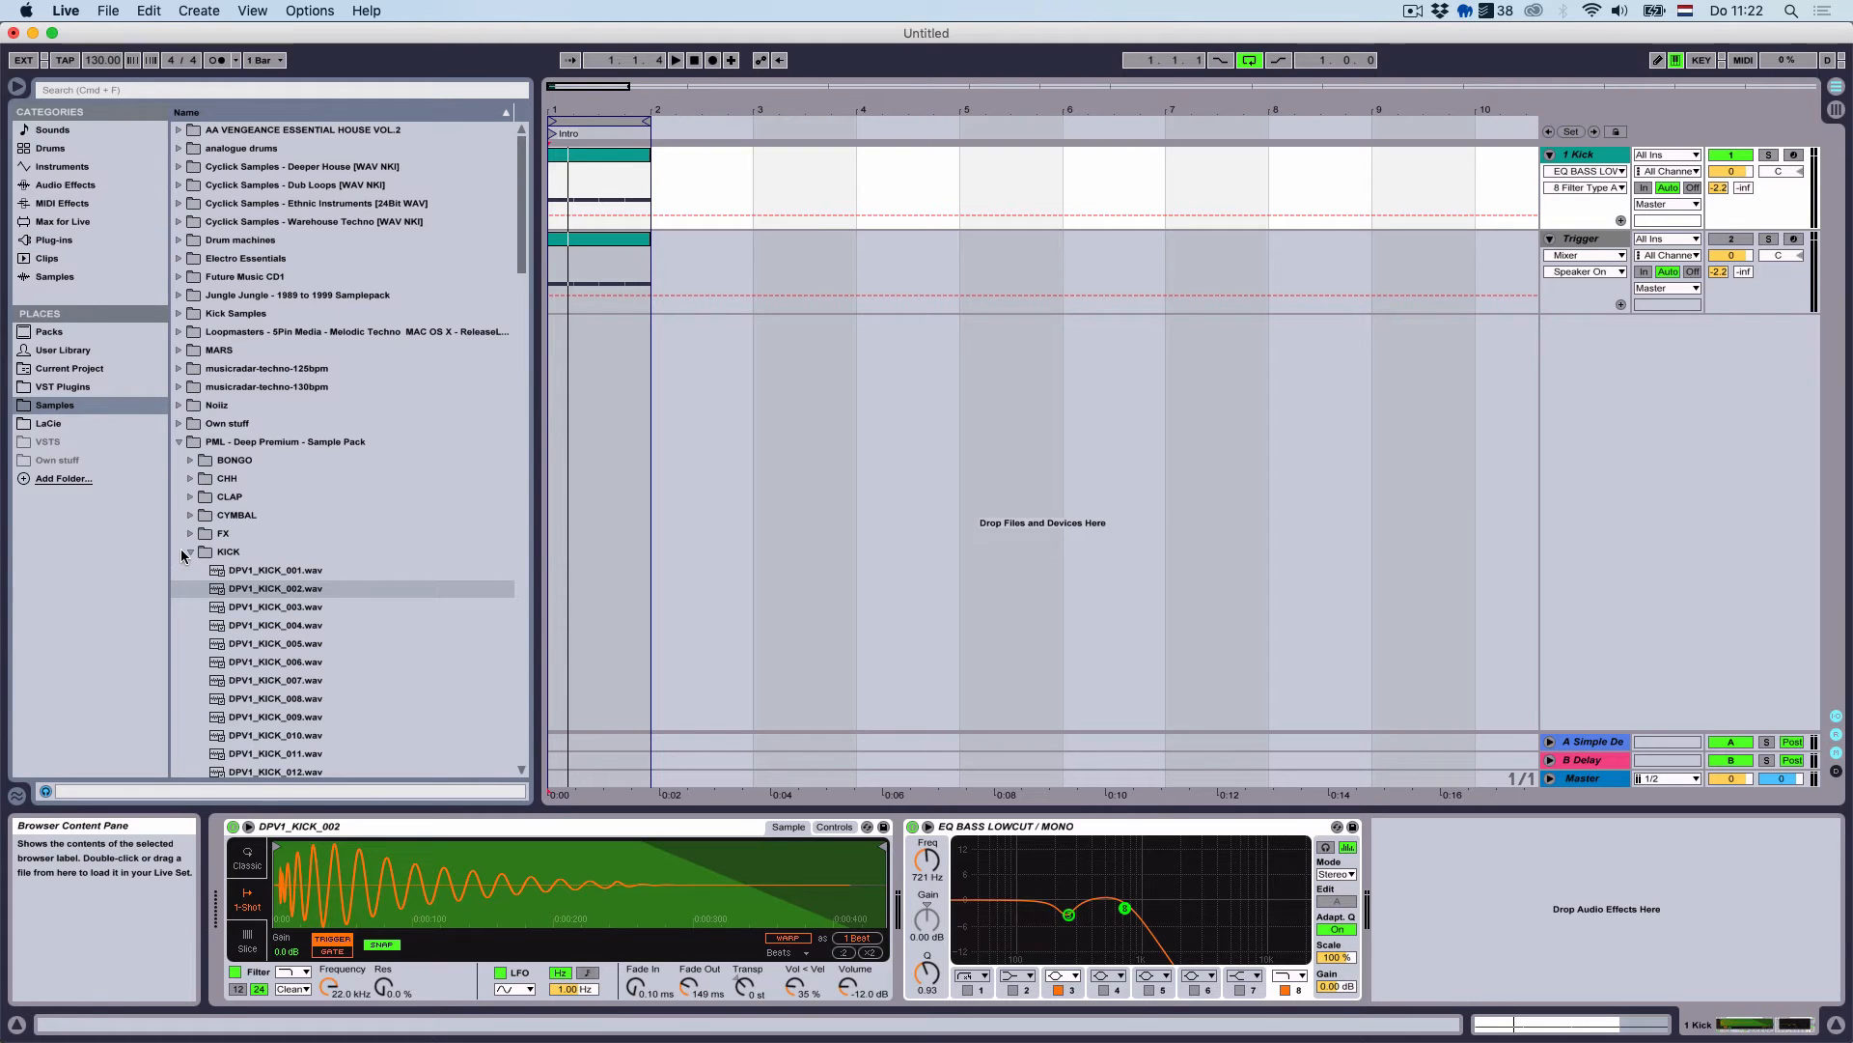
{"action": "left_click", "coordinate": [177, 443]}
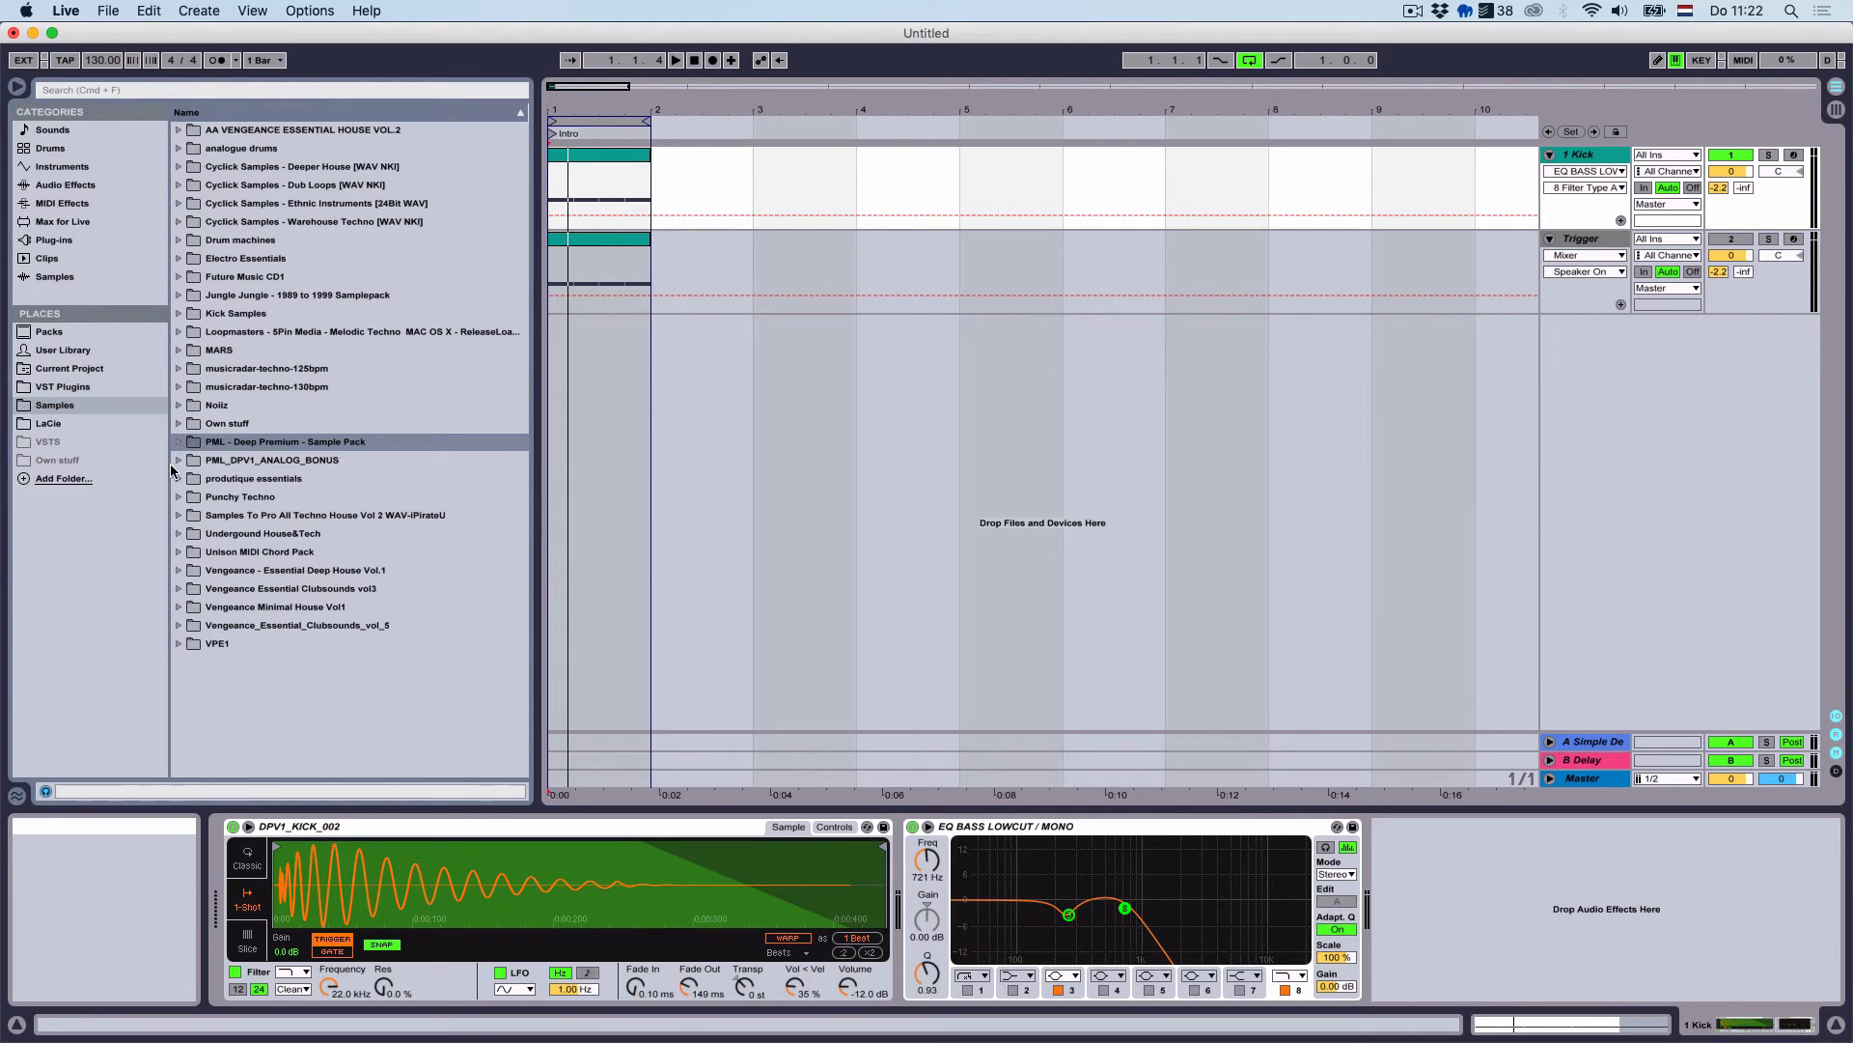
{"action": "left_click", "coordinate": [177, 461]}
{"action": "left_click", "coordinate": [190, 479]}
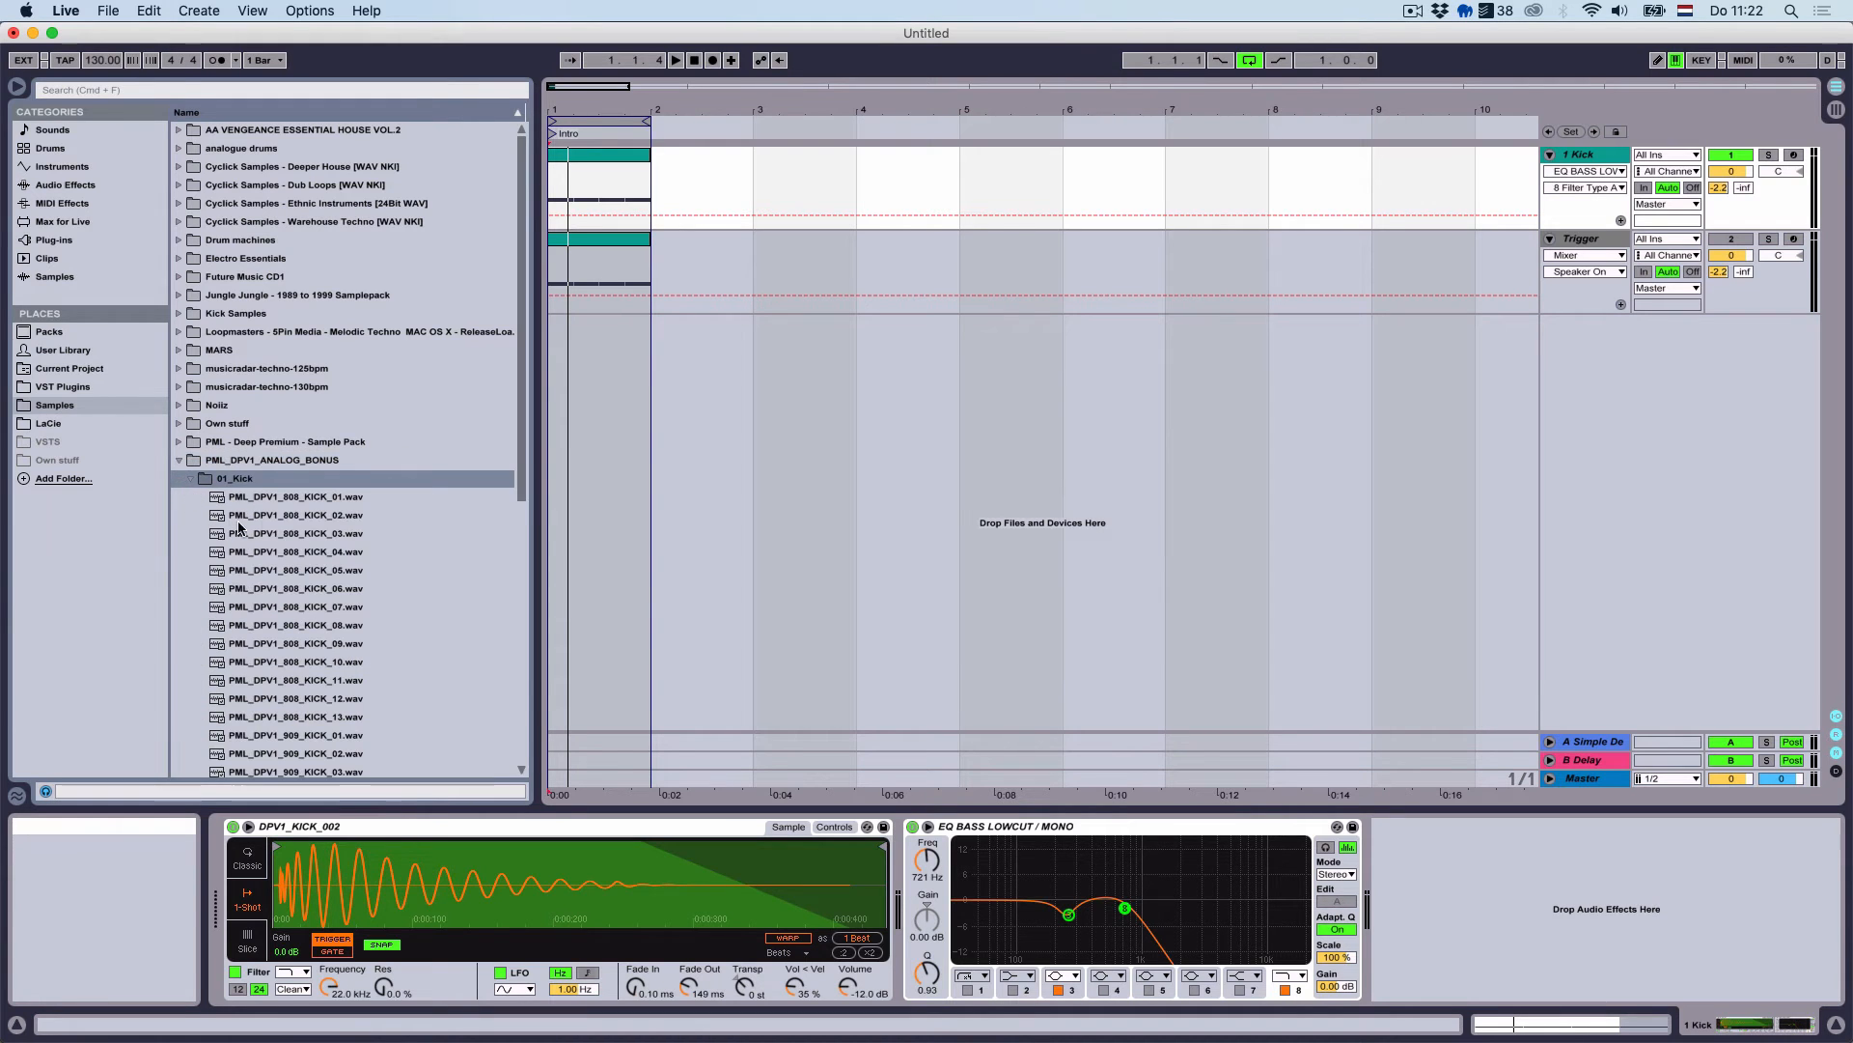
{"action": "scroll", "coordinate": [356, 611], "scroll_direction": "down", "scroll_amount": 5}
Audition the 909 kicks and load PML_DPV1_909_KICK_03 into the Kick's Simpler
{"action": "left_click", "coordinate": [357, 607]}
{"action": "left_click", "coordinate": [347, 569]}
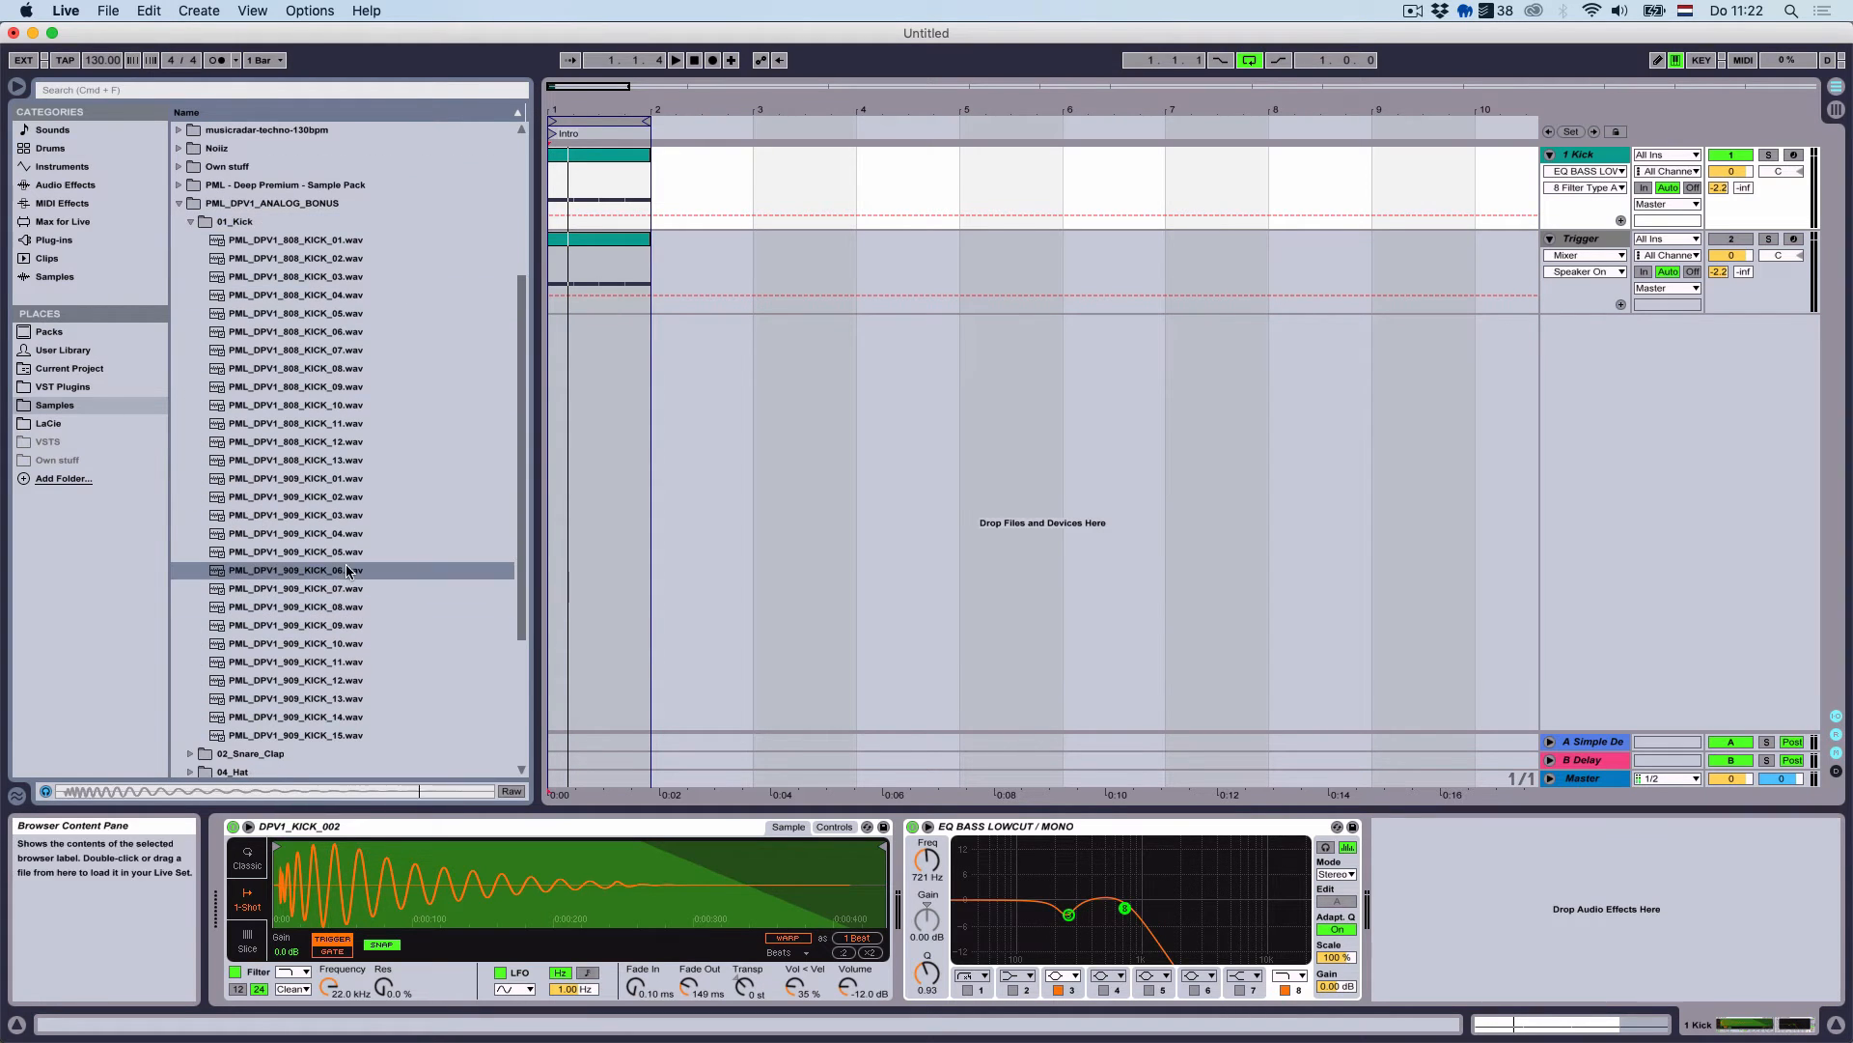
{"action": "left_click", "coordinate": [334, 553]}
{"action": "left_click", "coordinate": [330, 531]}
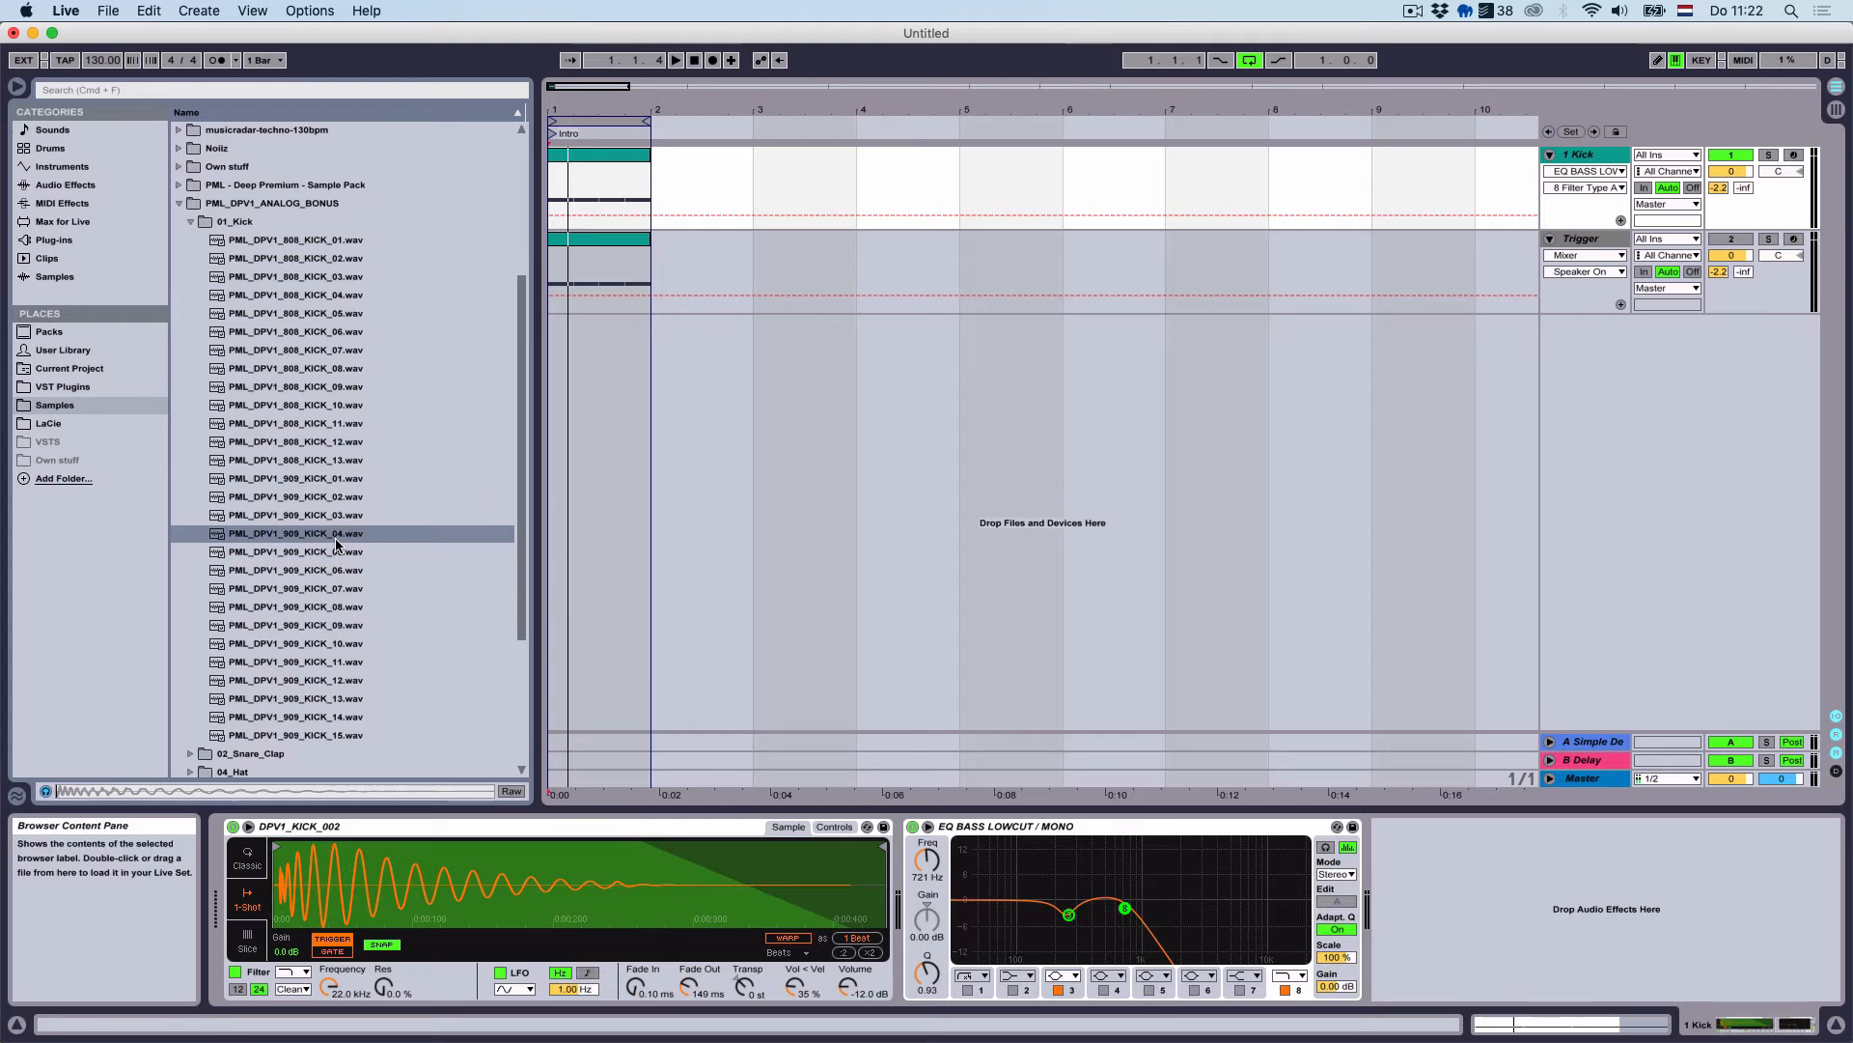
{"action": "left_click", "coordinate": [324, 514]}
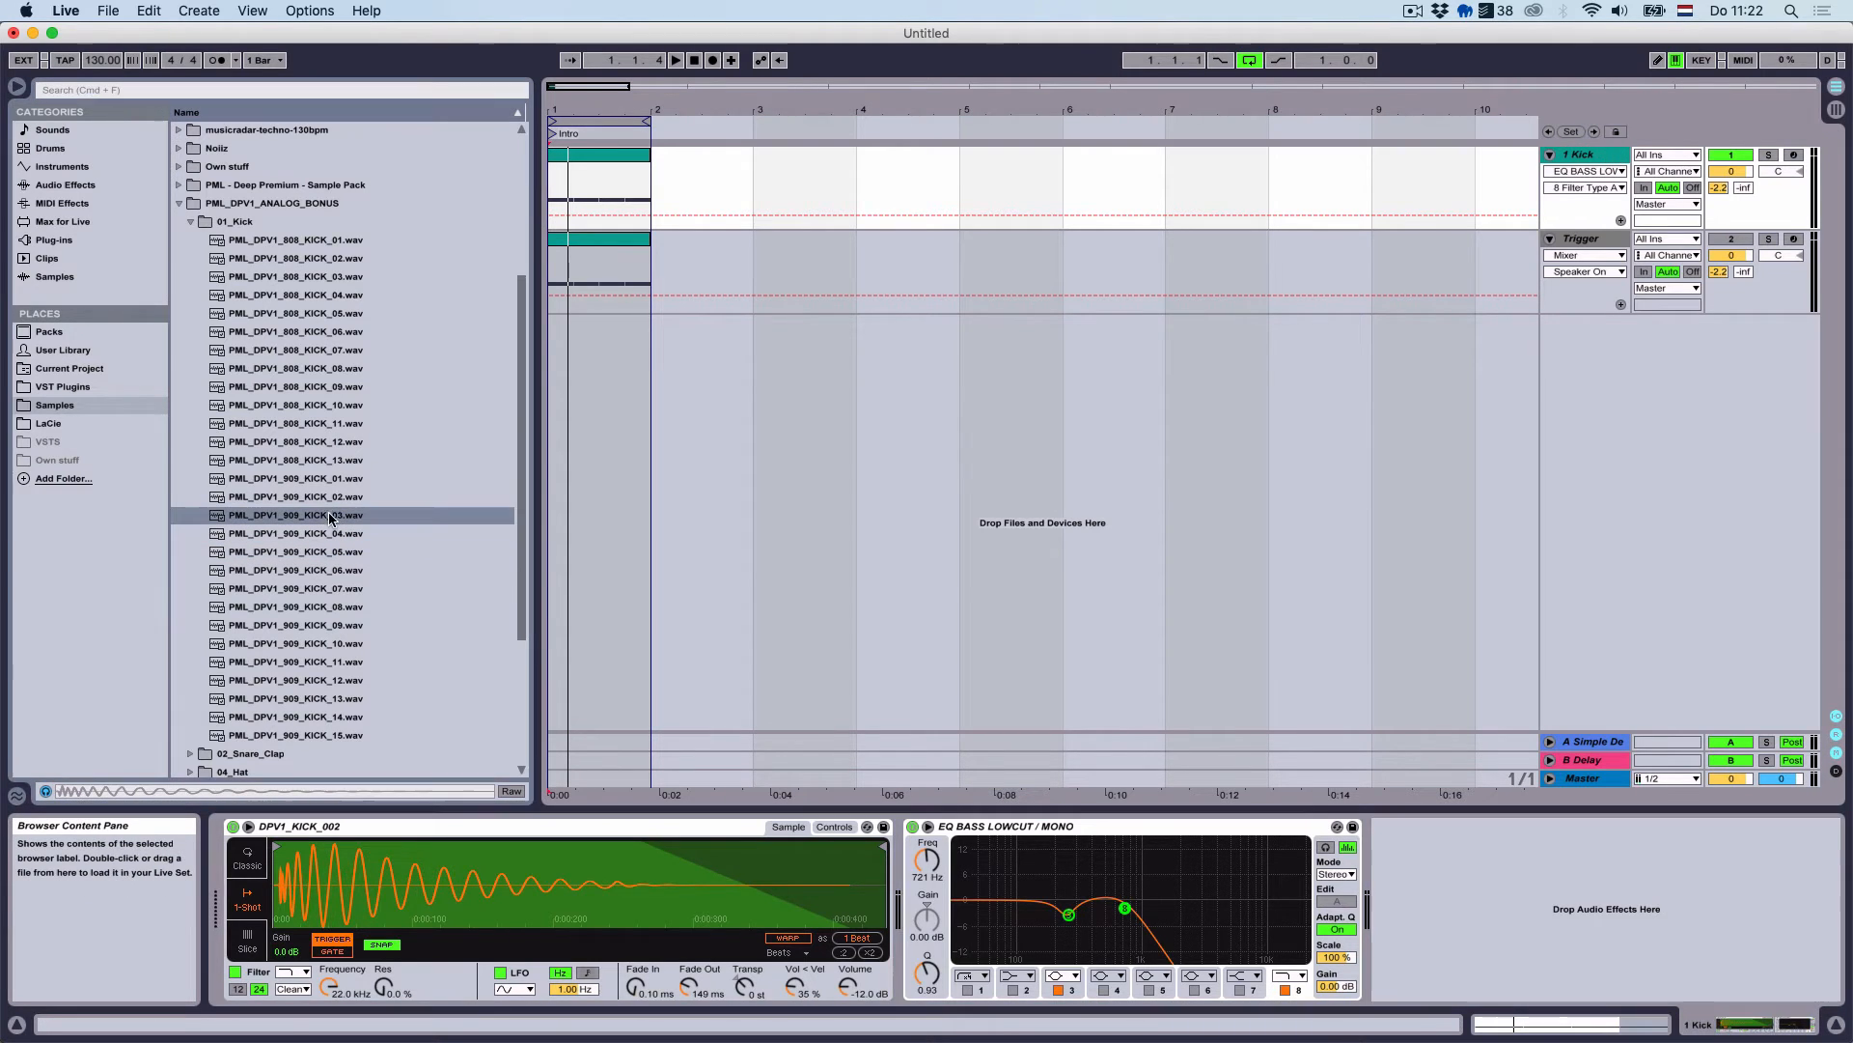
{"action": "double_click", "coordinate": [330, 516]}
Play the track and set the kick sample to 1-Shot mode
{"action": "key", "text": "space"}
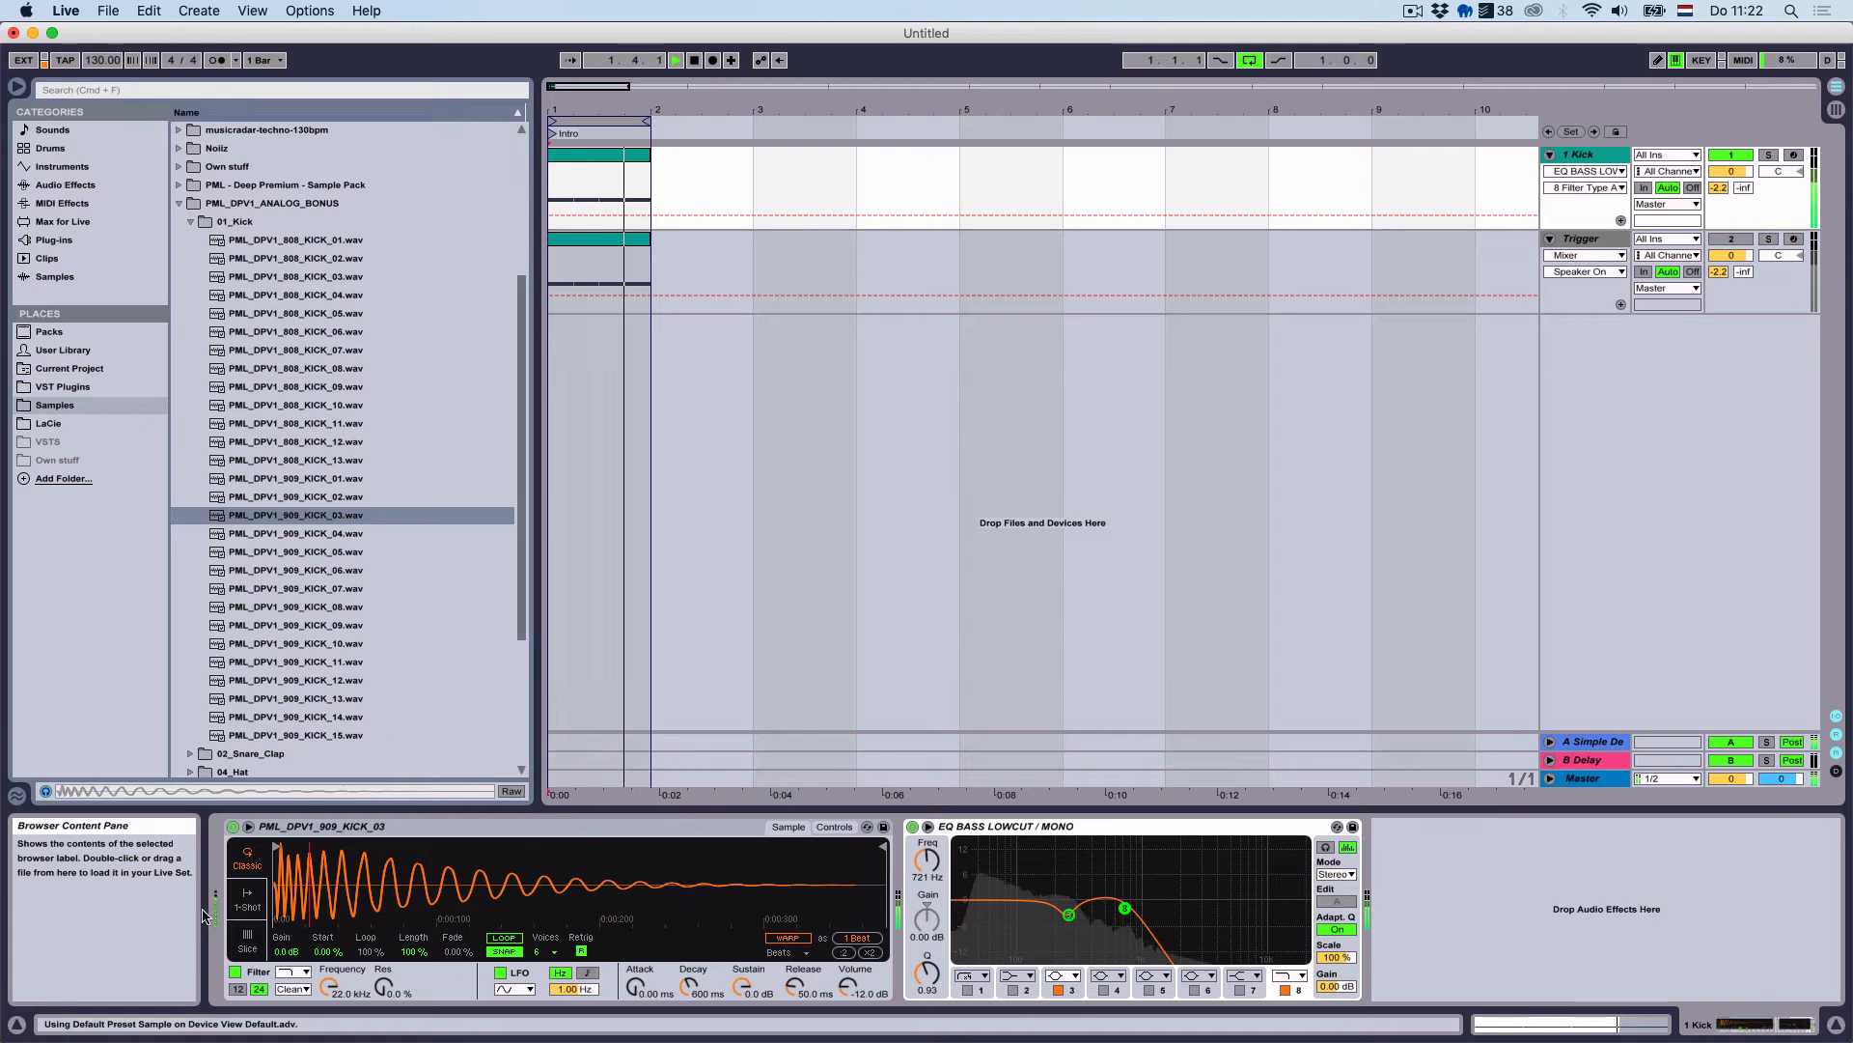
{"action": "left_click", "coordinate": [249, 903]}
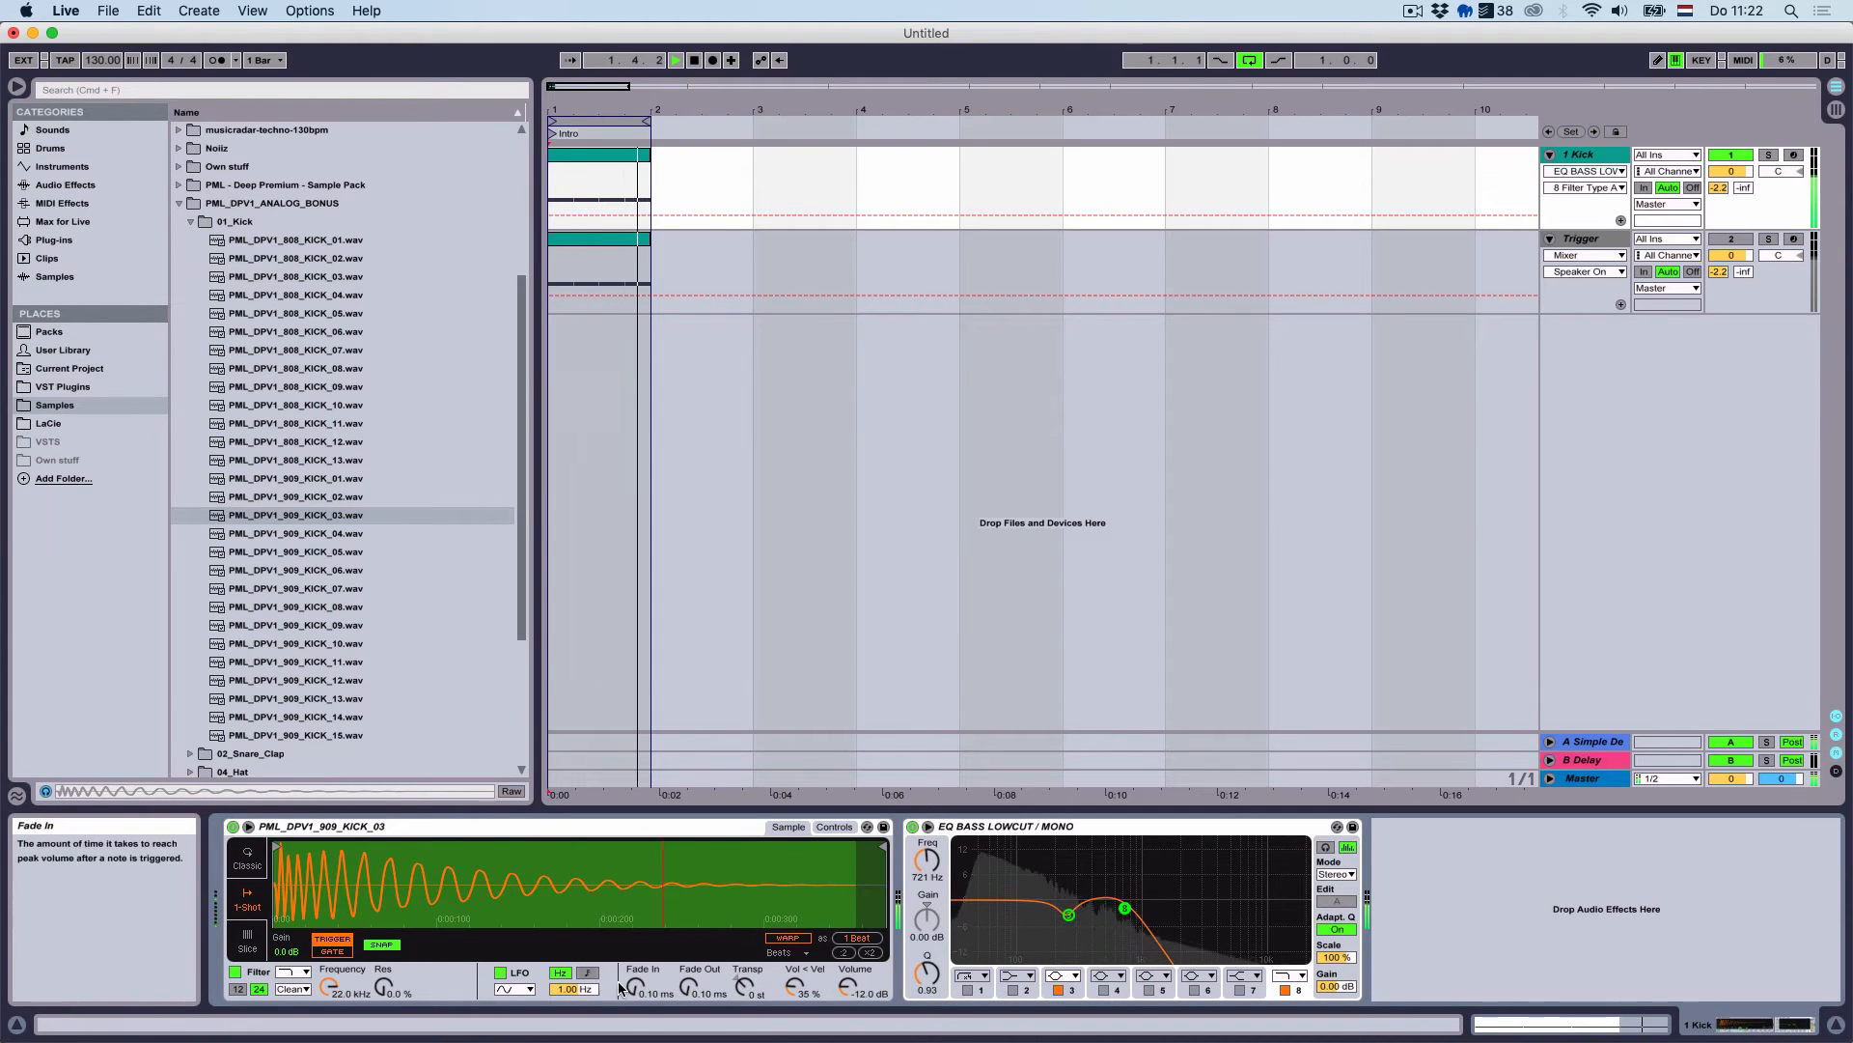
{"action": "left_click", "coordinate": [1557, 746]}
Lower return A's volume to -2 dB and move EQ Bass Lowcut ahead of the Compressor
{"action": "left_click", "coordinate": [1549, 741]}
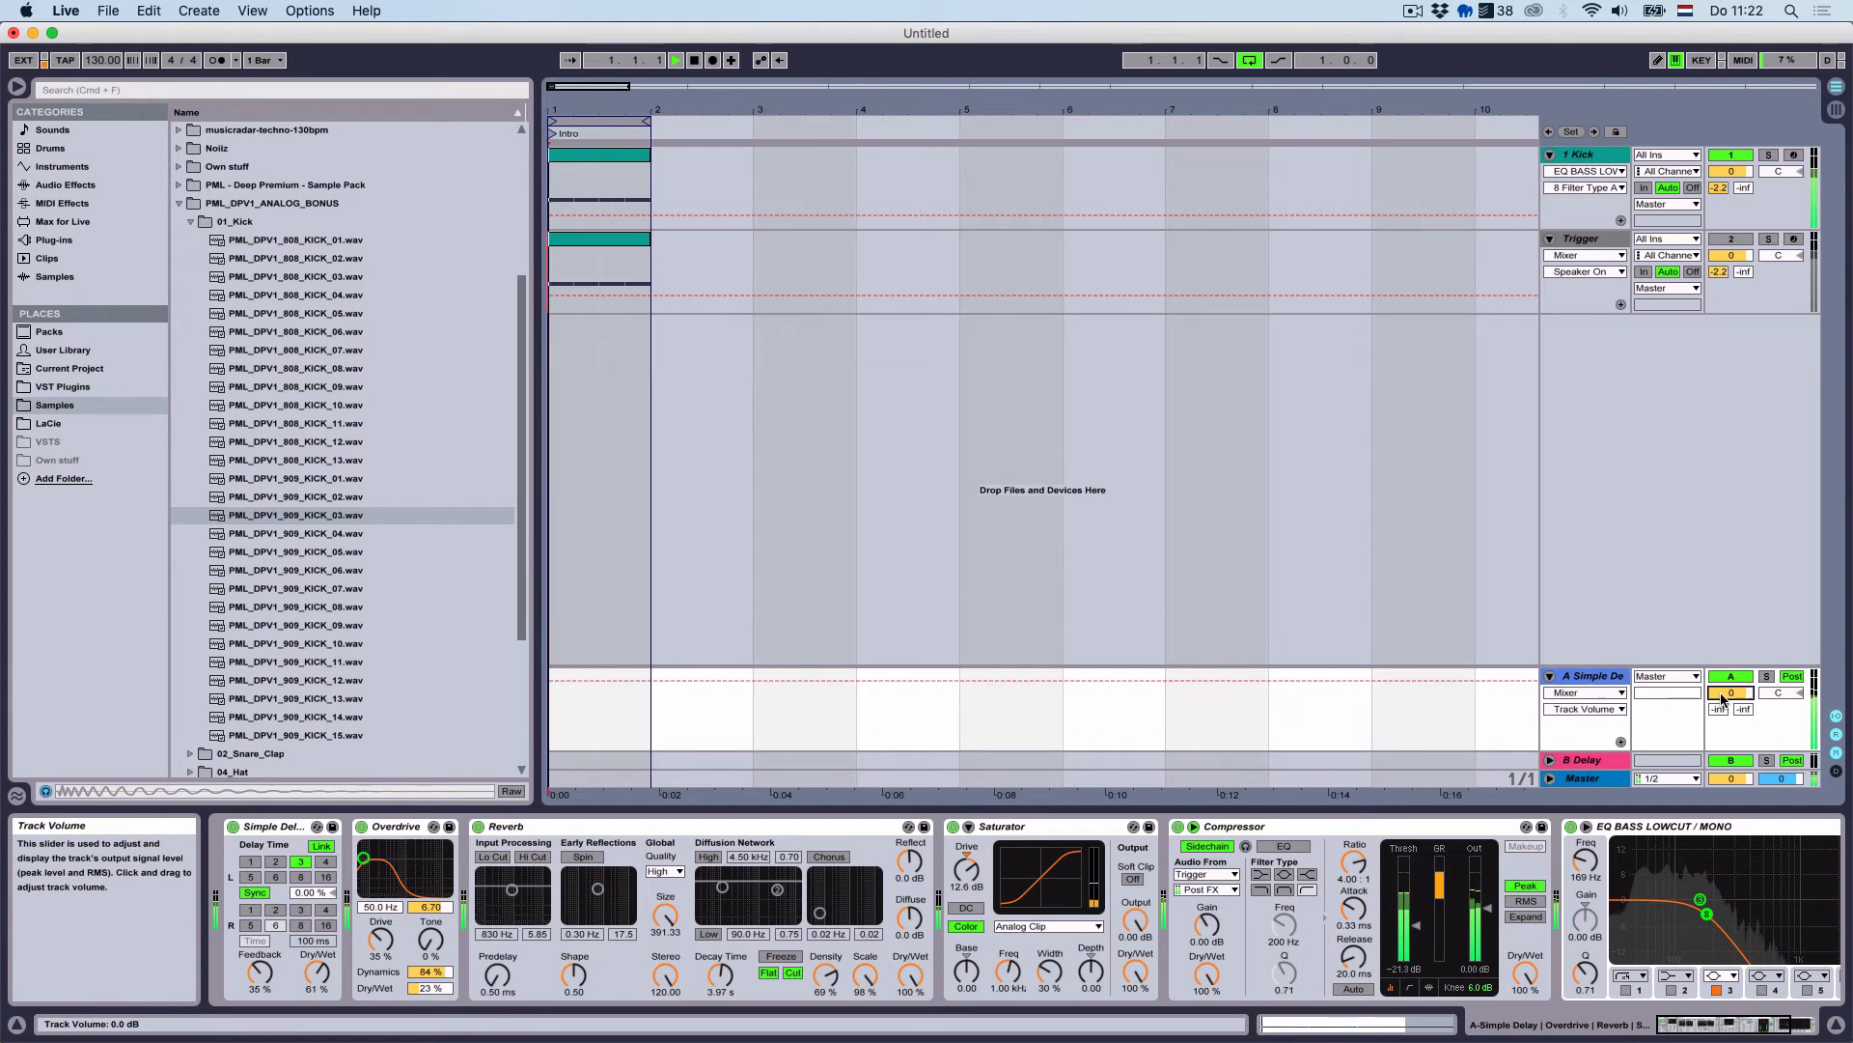
{"action": "left_click_drag", "start_coordinate": [1723, 697], "coordinate": [1723, 708]}
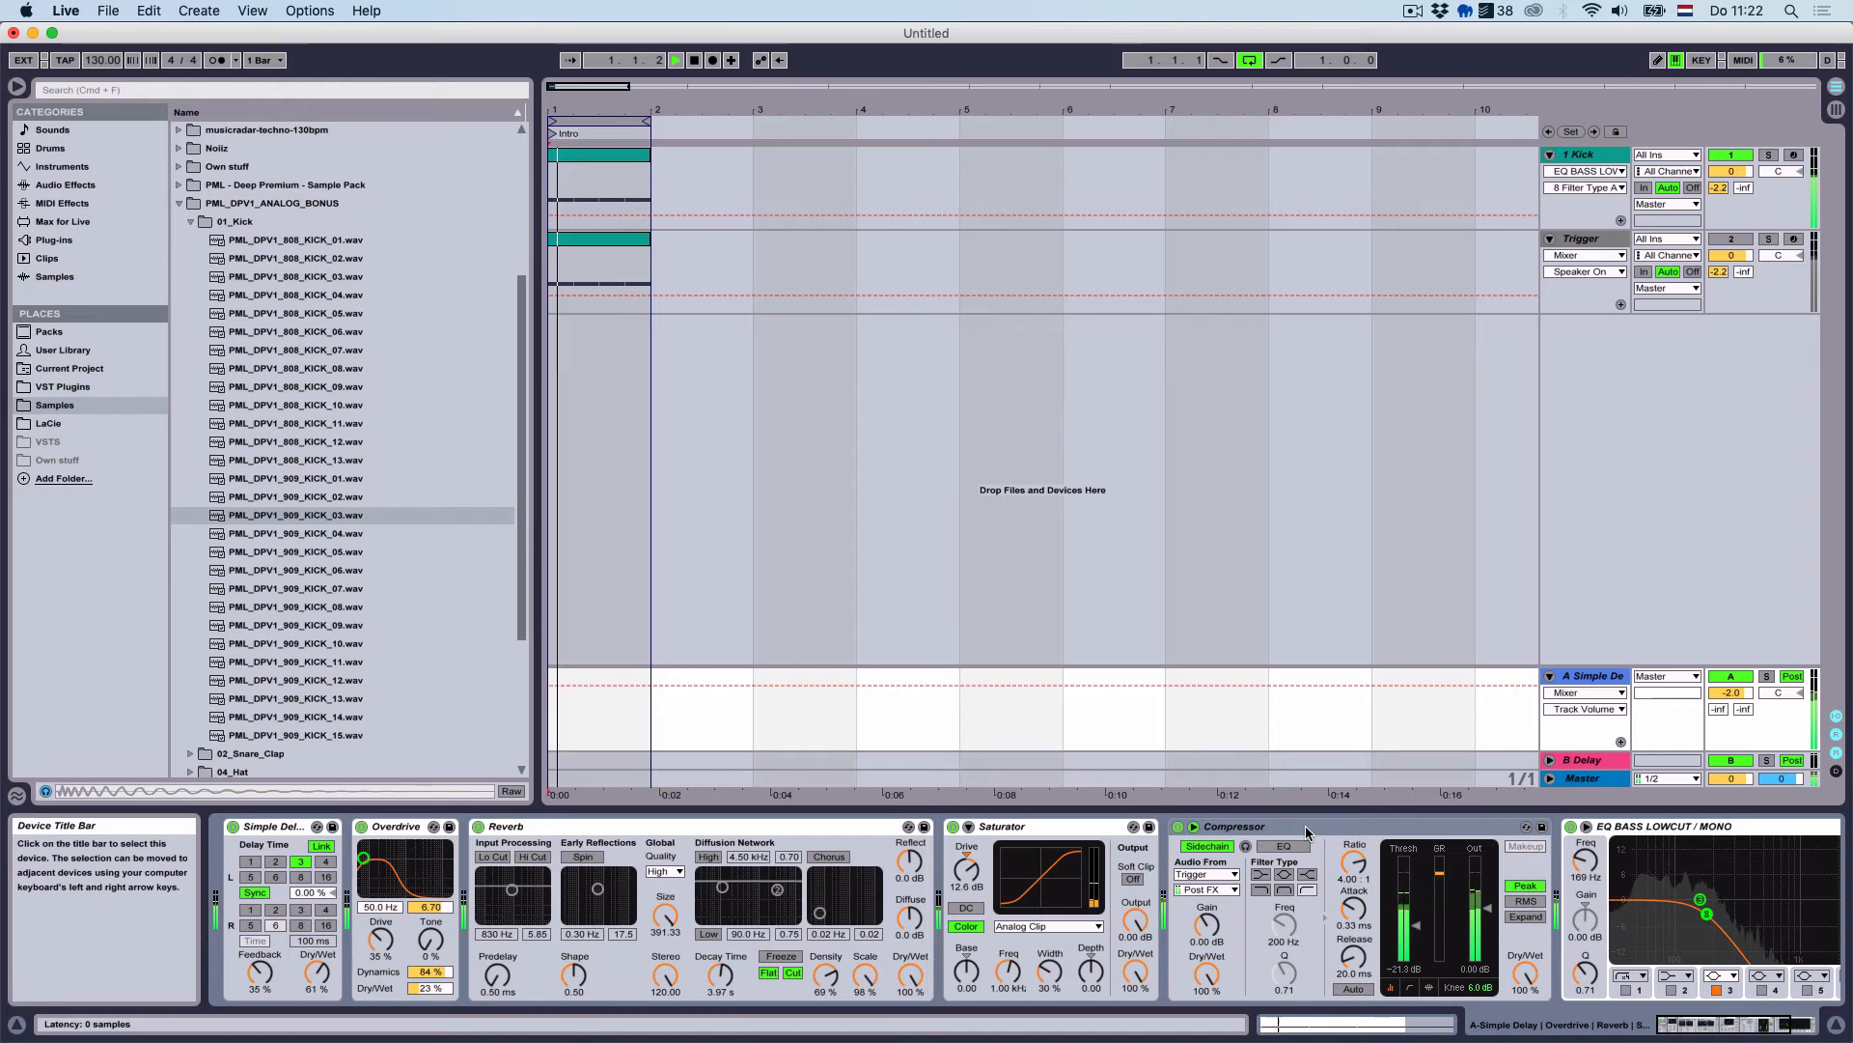
{"action": "scroll", "coordinate": [1351, 830], "scroll_direction": "right", "scroll_amount": 3}
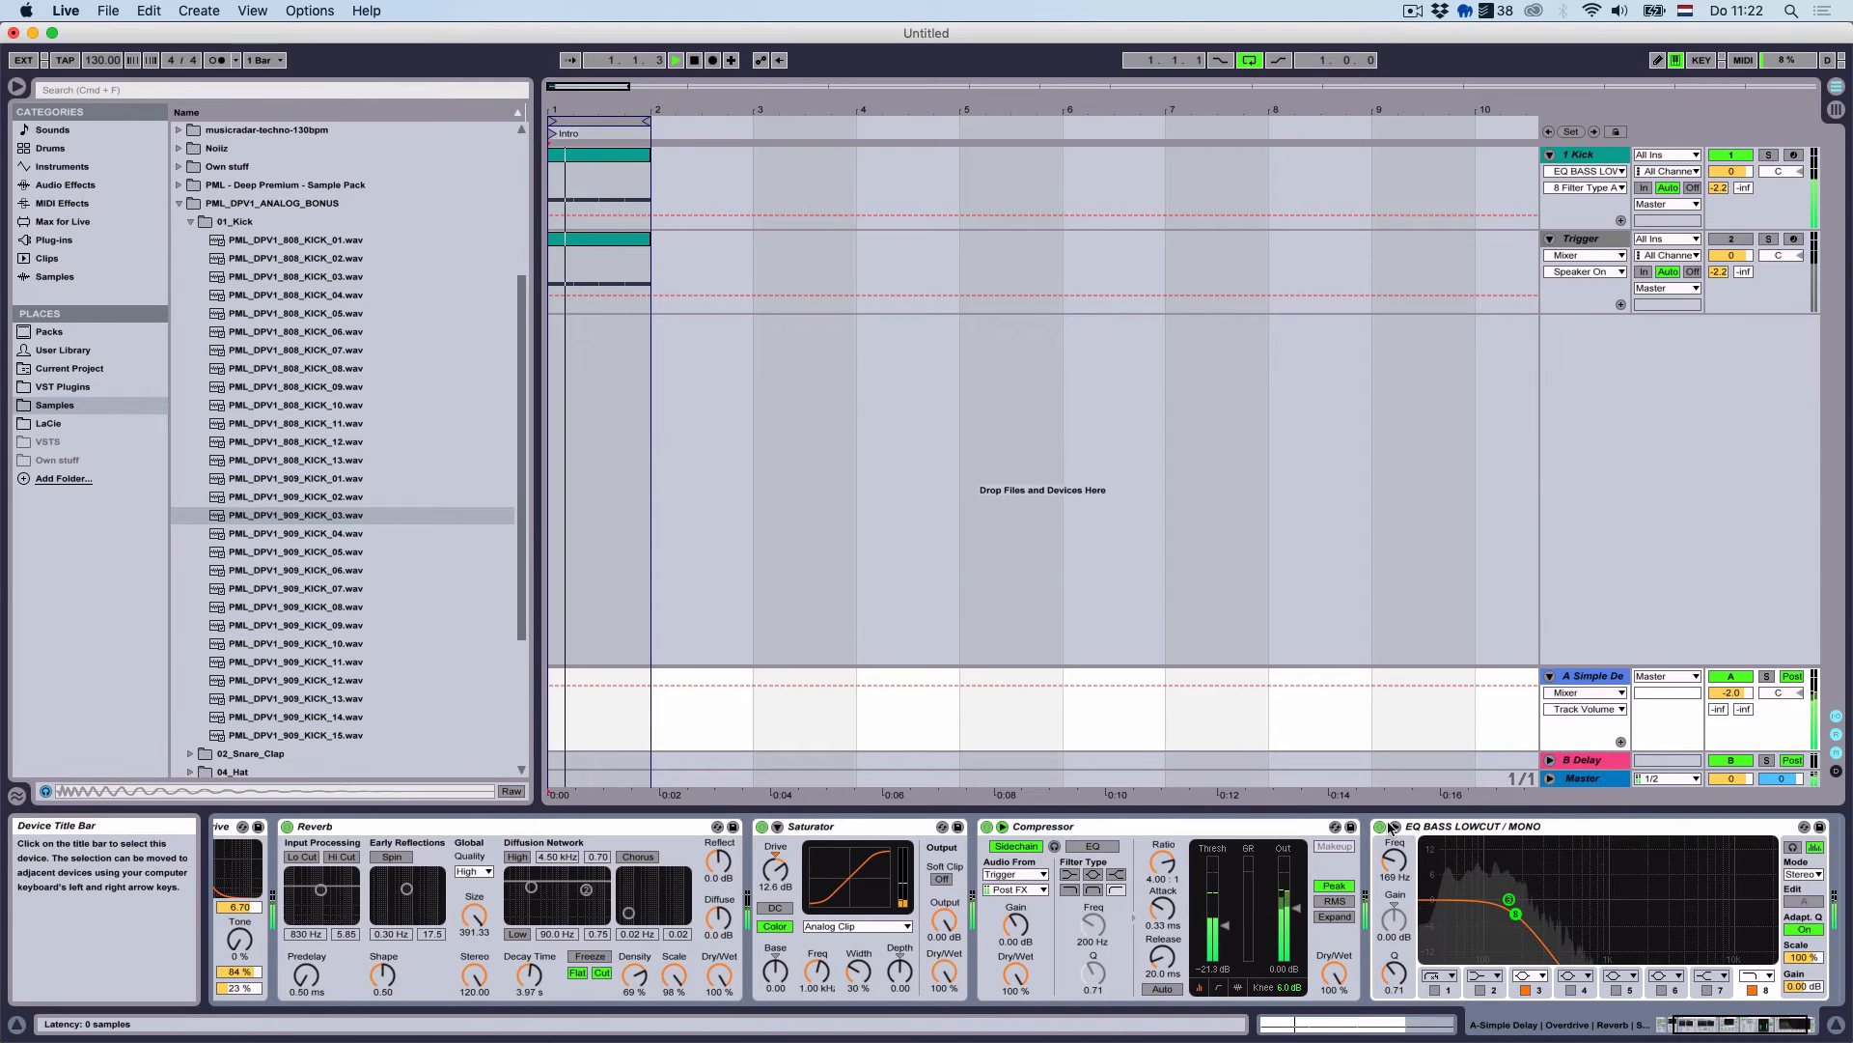
{"action": "left_click", "coordinate": [1460, 825]}
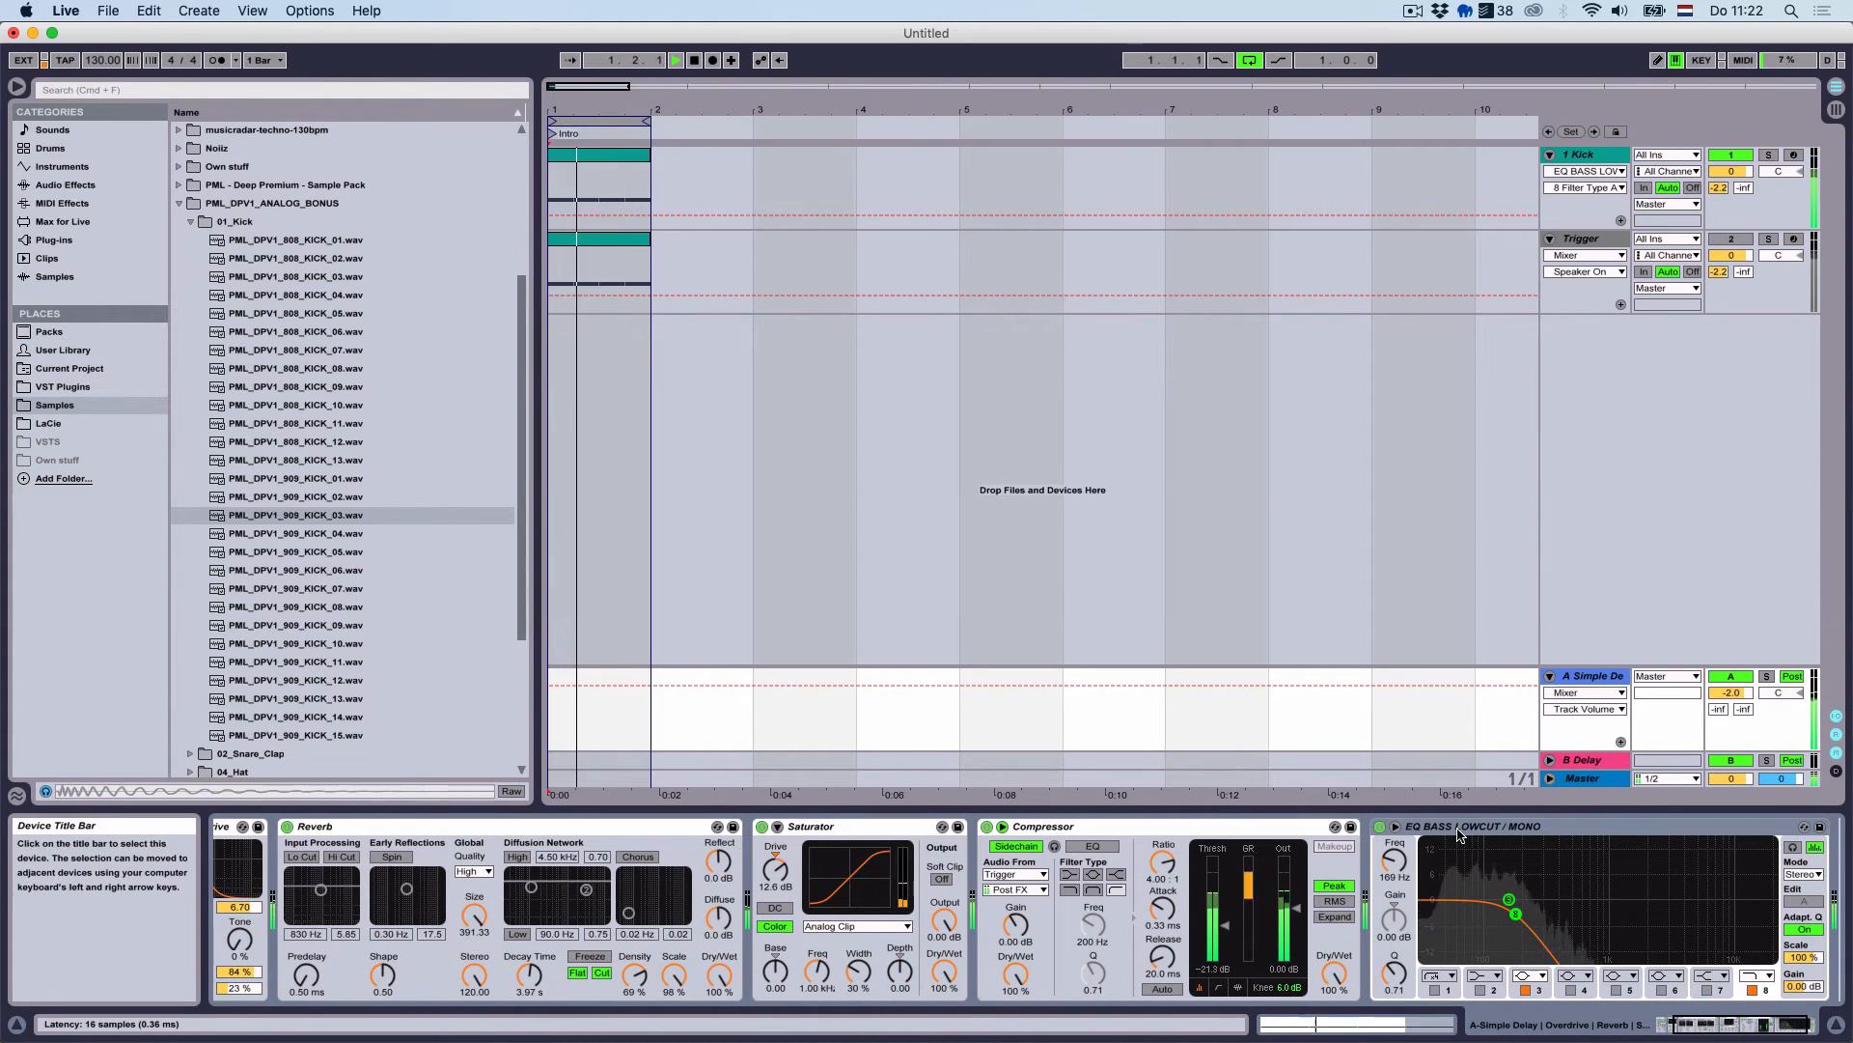
{"action": "left_click_drag", "start_coordinate": [1461, 828], "coordinate": [1001, 851]}
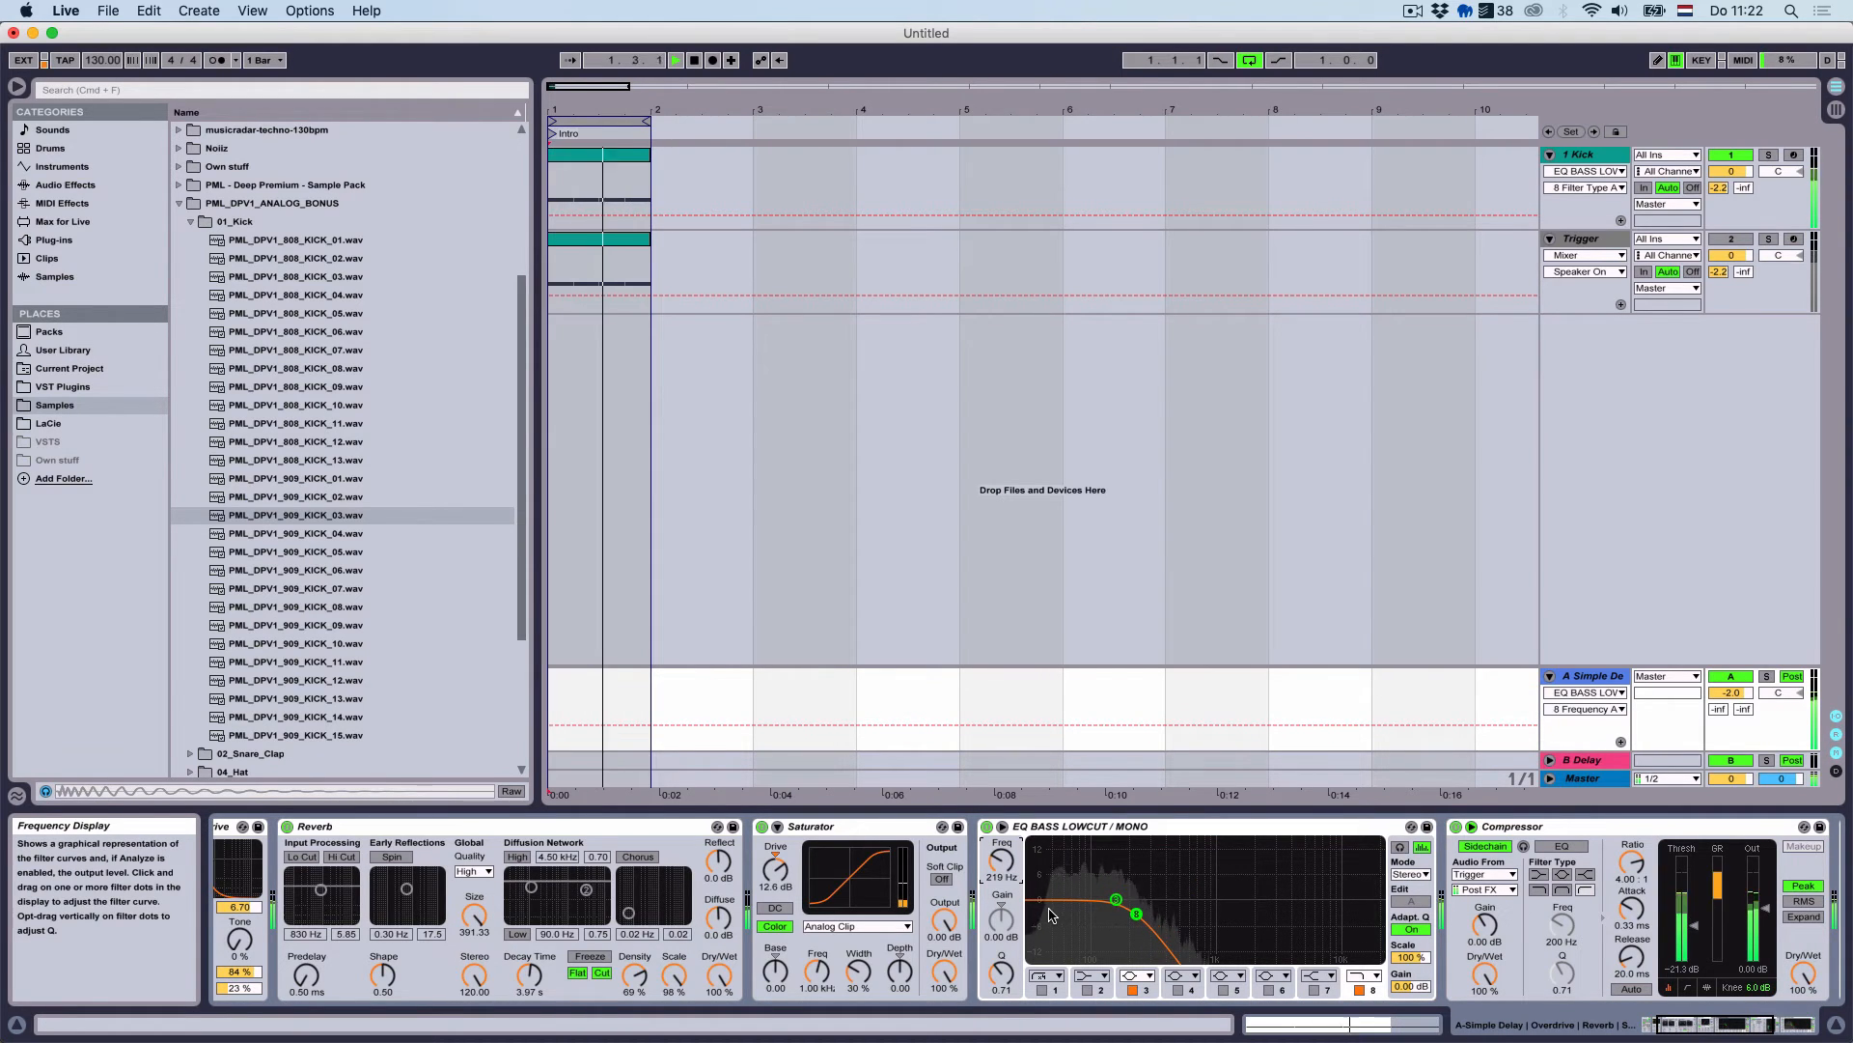
Set the sidechain compressor threshold to -32 dB and add an Overdrive with high drive at the chain's end
{"action": "left_click_drag", "start_coordinate": [1694, 925], "coordinate": [1695, 938]}
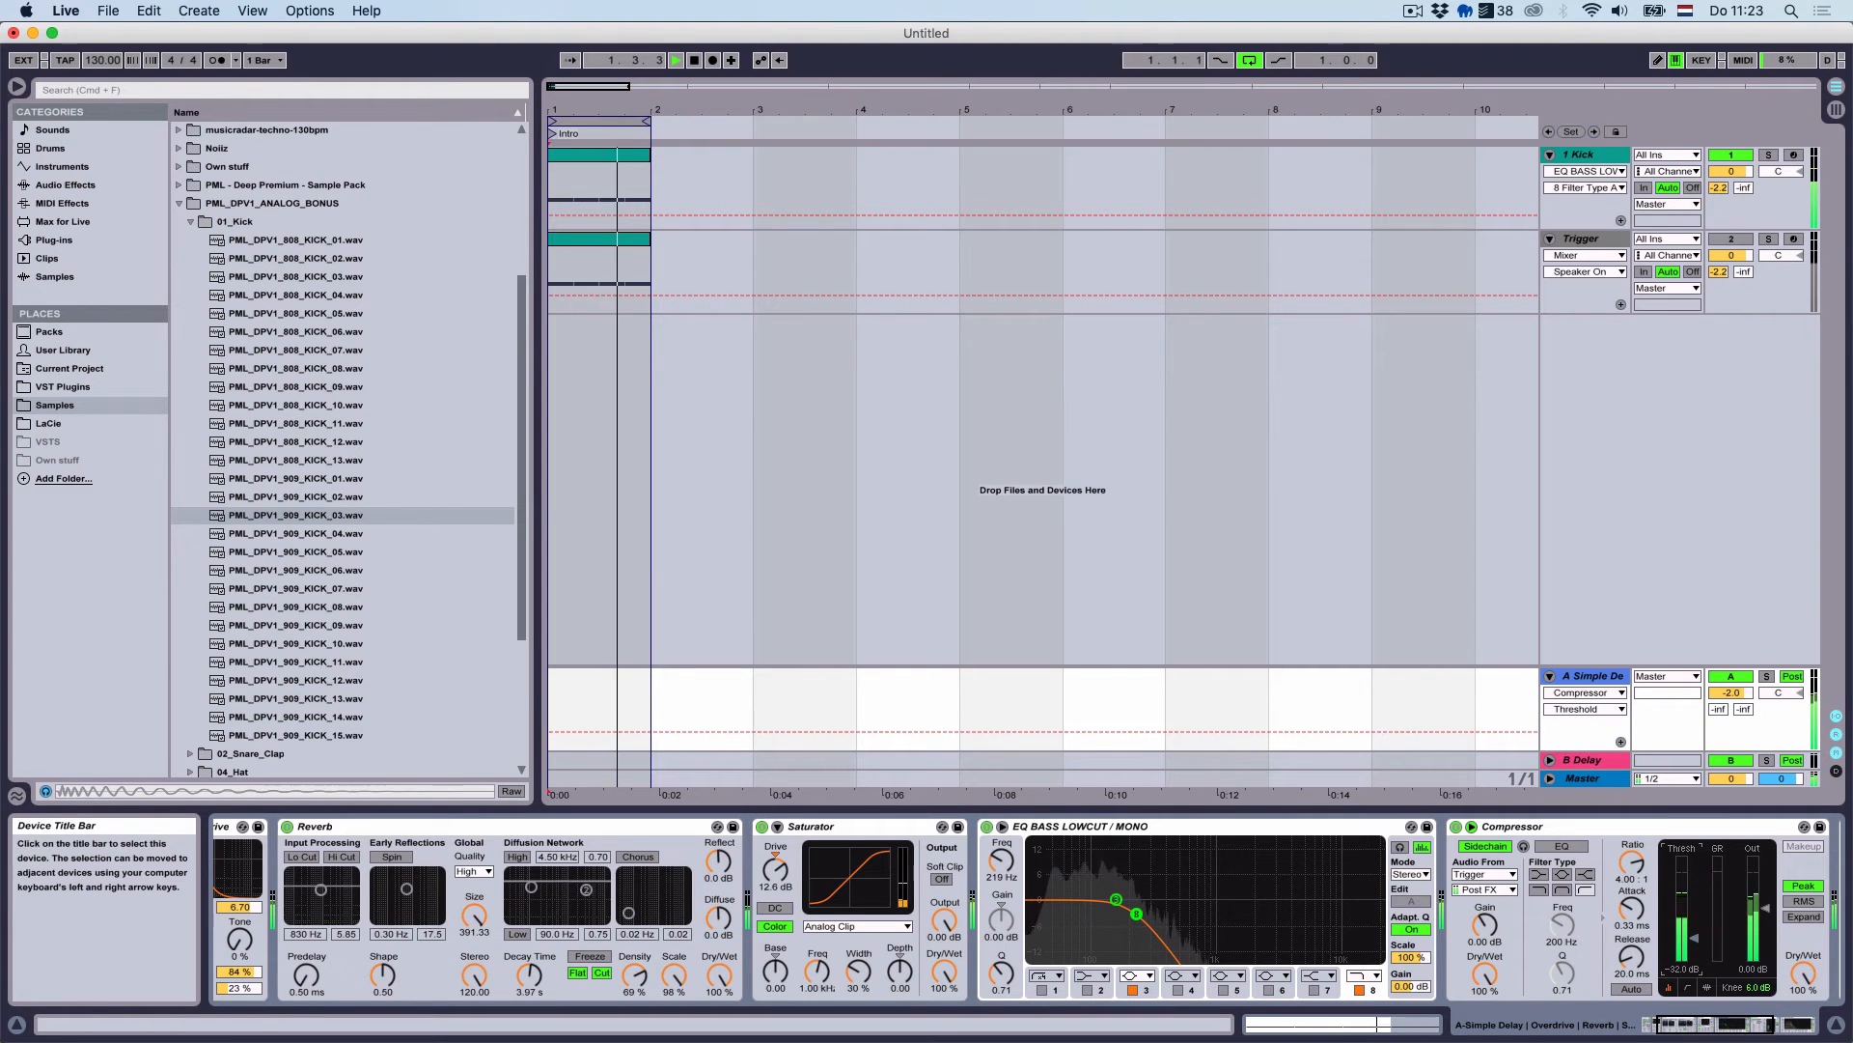
{"action": "left_click_drag", "start_coordinate": [1803, 973], "coordinate": [1803, 976]}
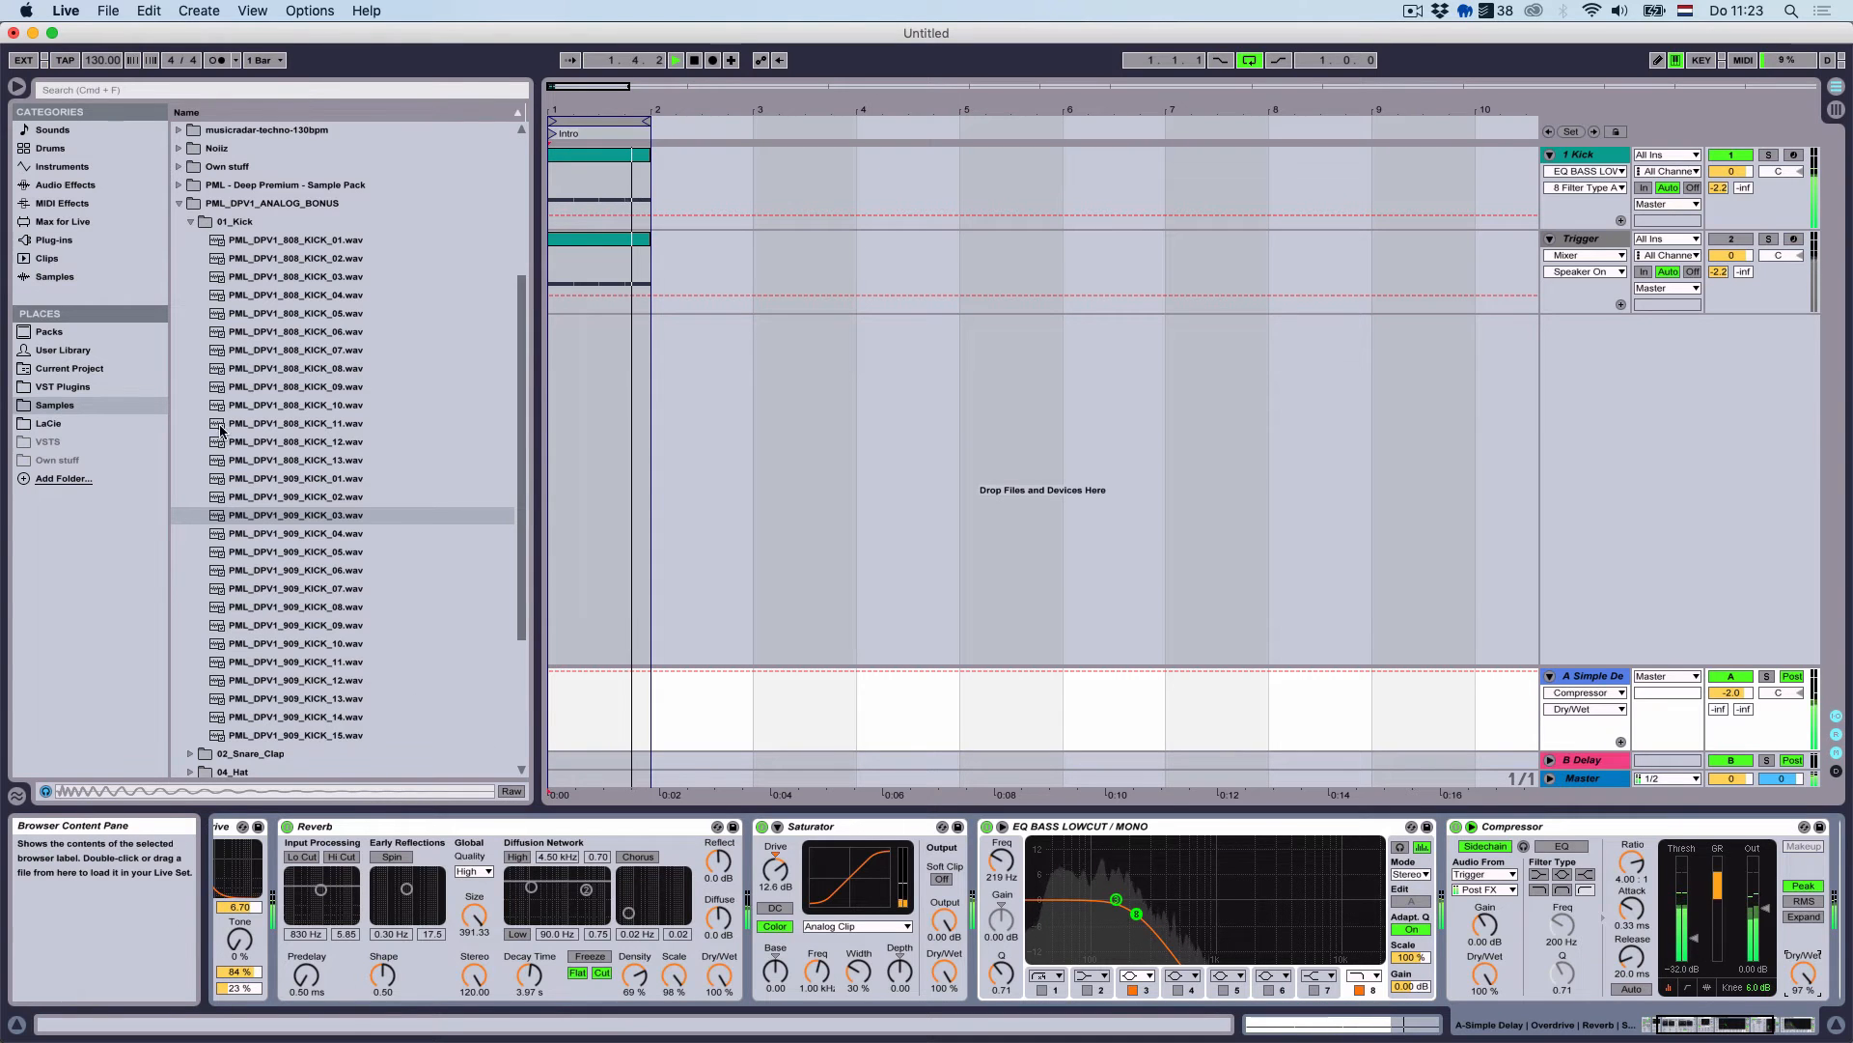
{"action": "left_click", "coordinate": [64, 185]}
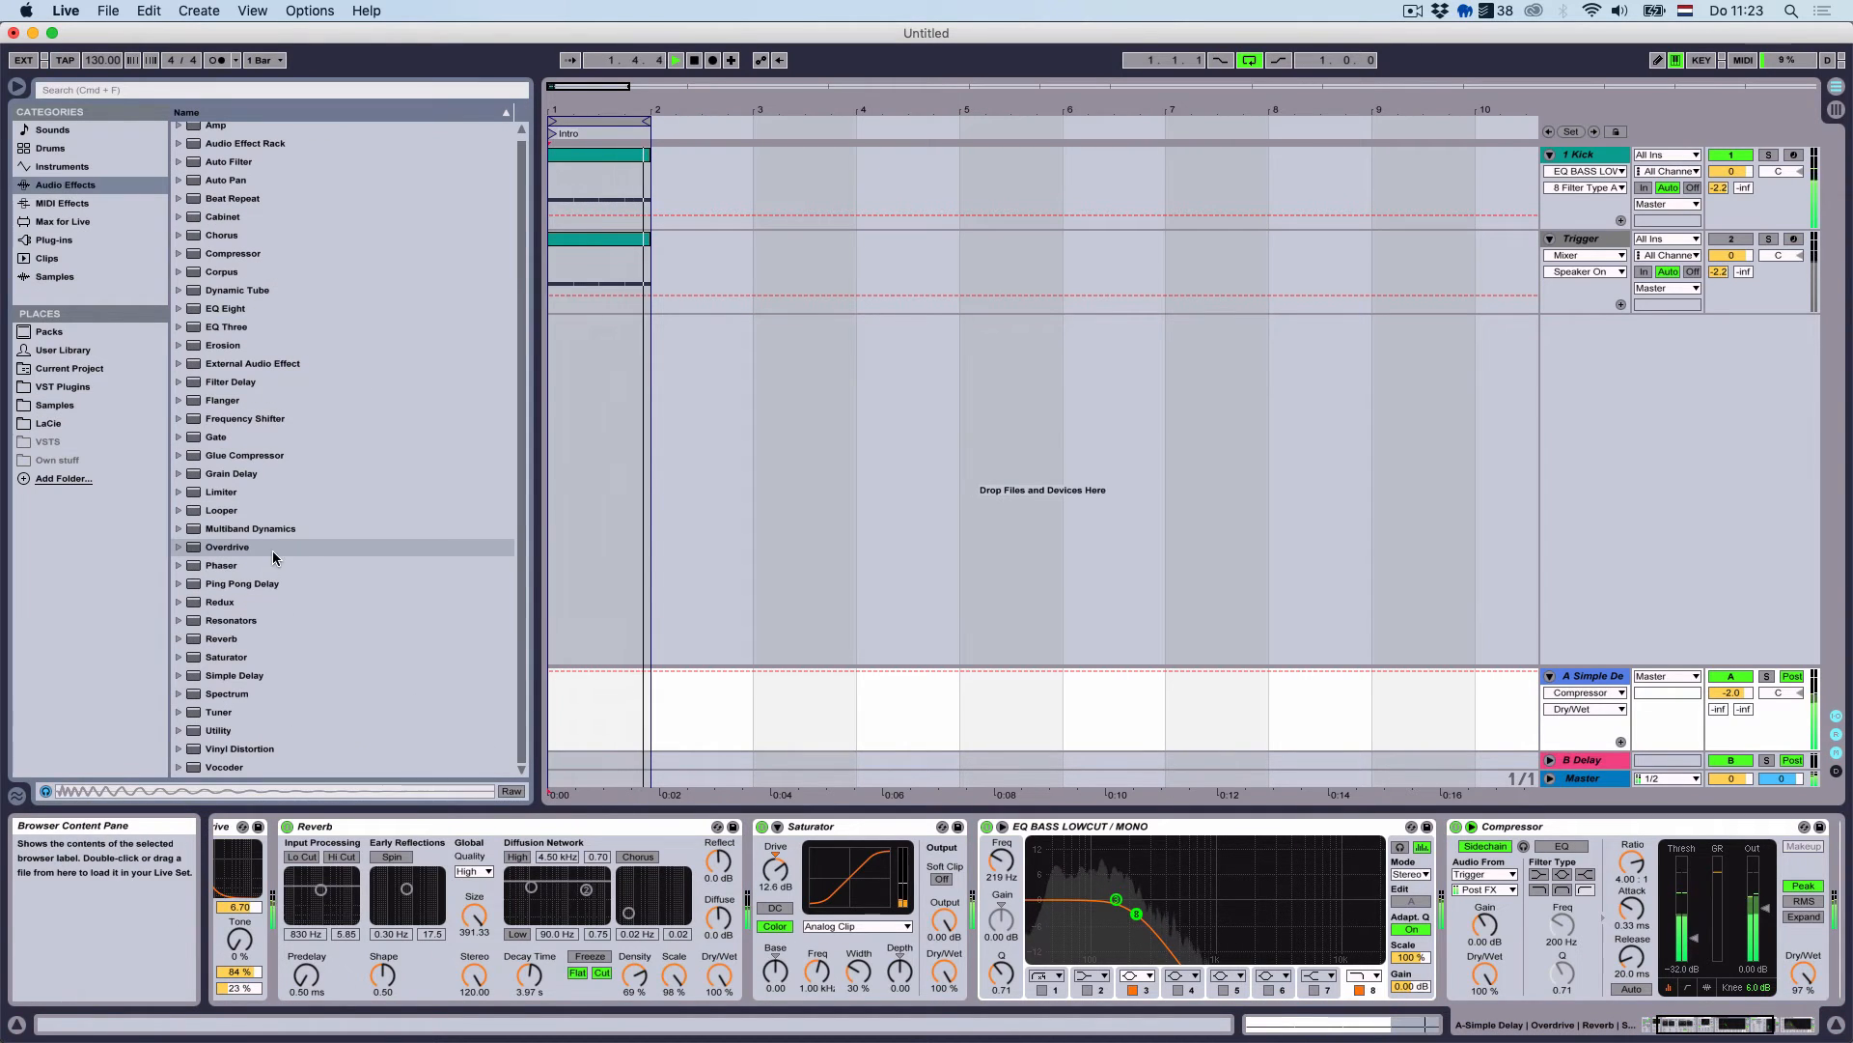
{"action": "double_click", "coordinate": [274, 548]}
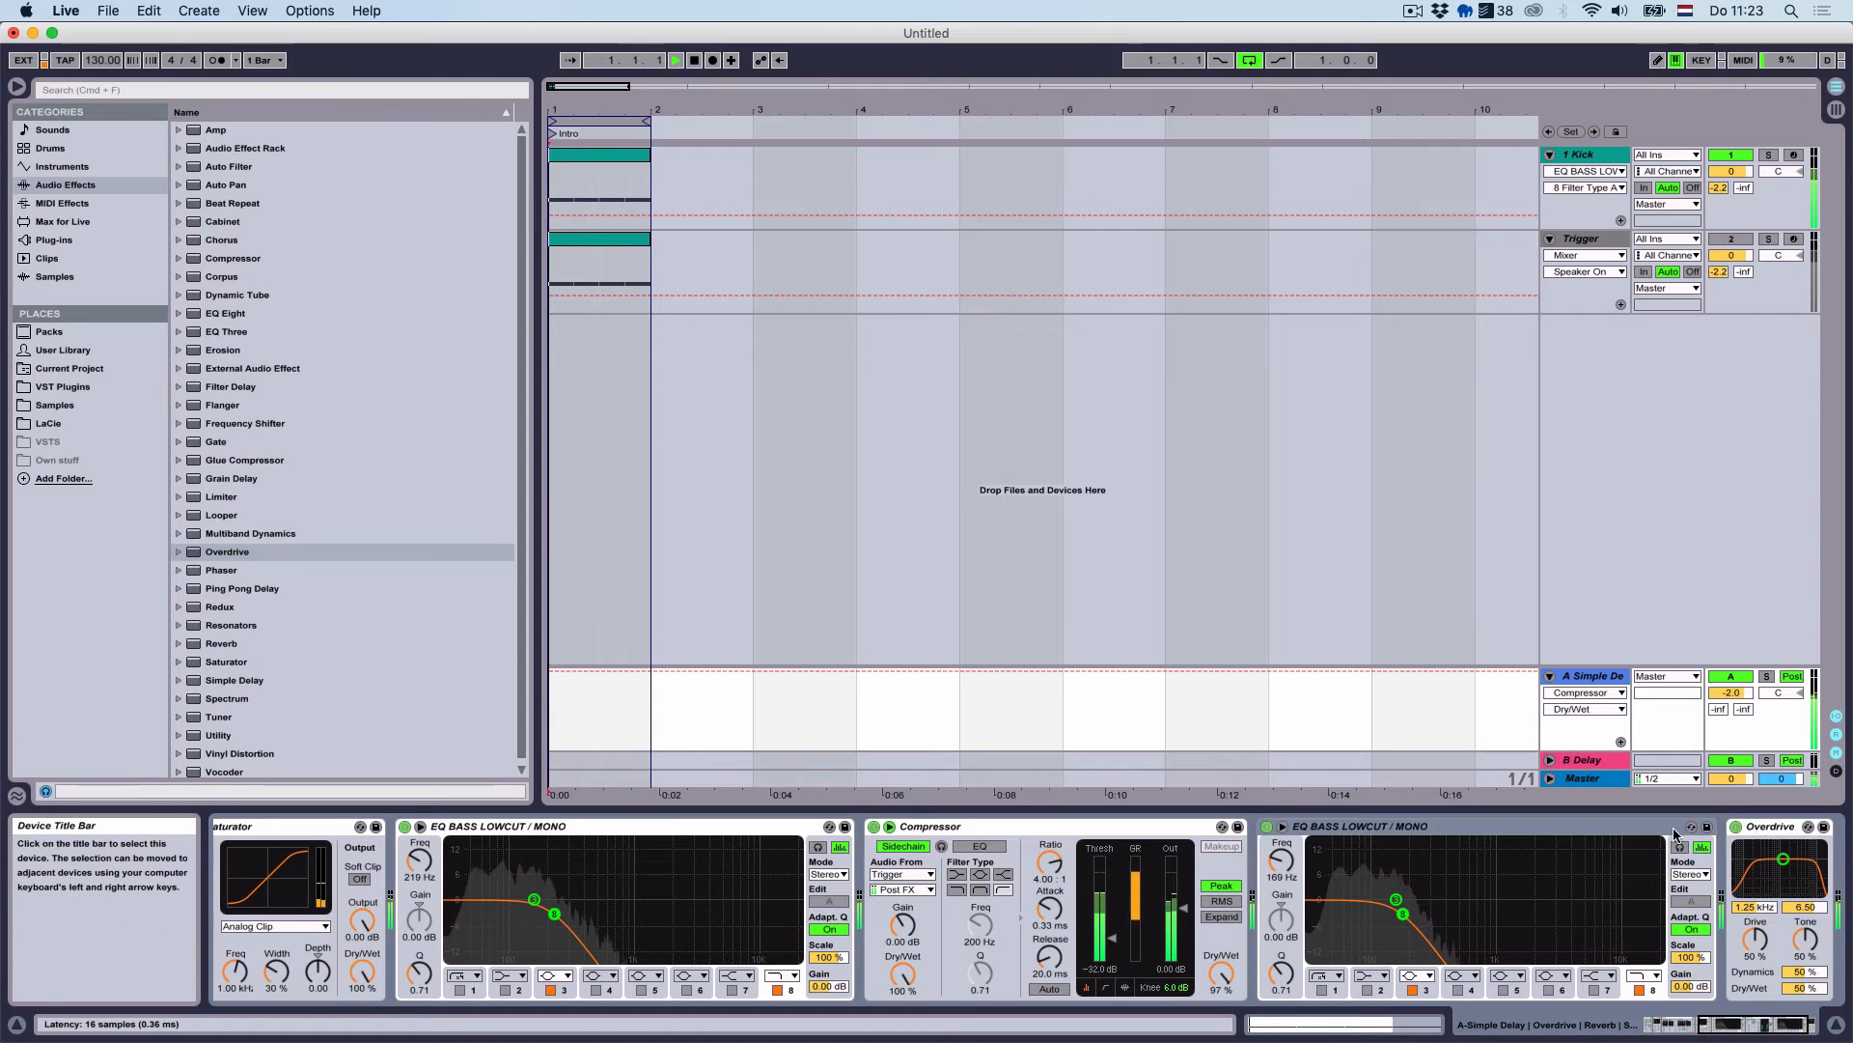
{"action": "left_click_drag", "start_coordinate": [1752, 940], "coordinate": [1782, 844]}
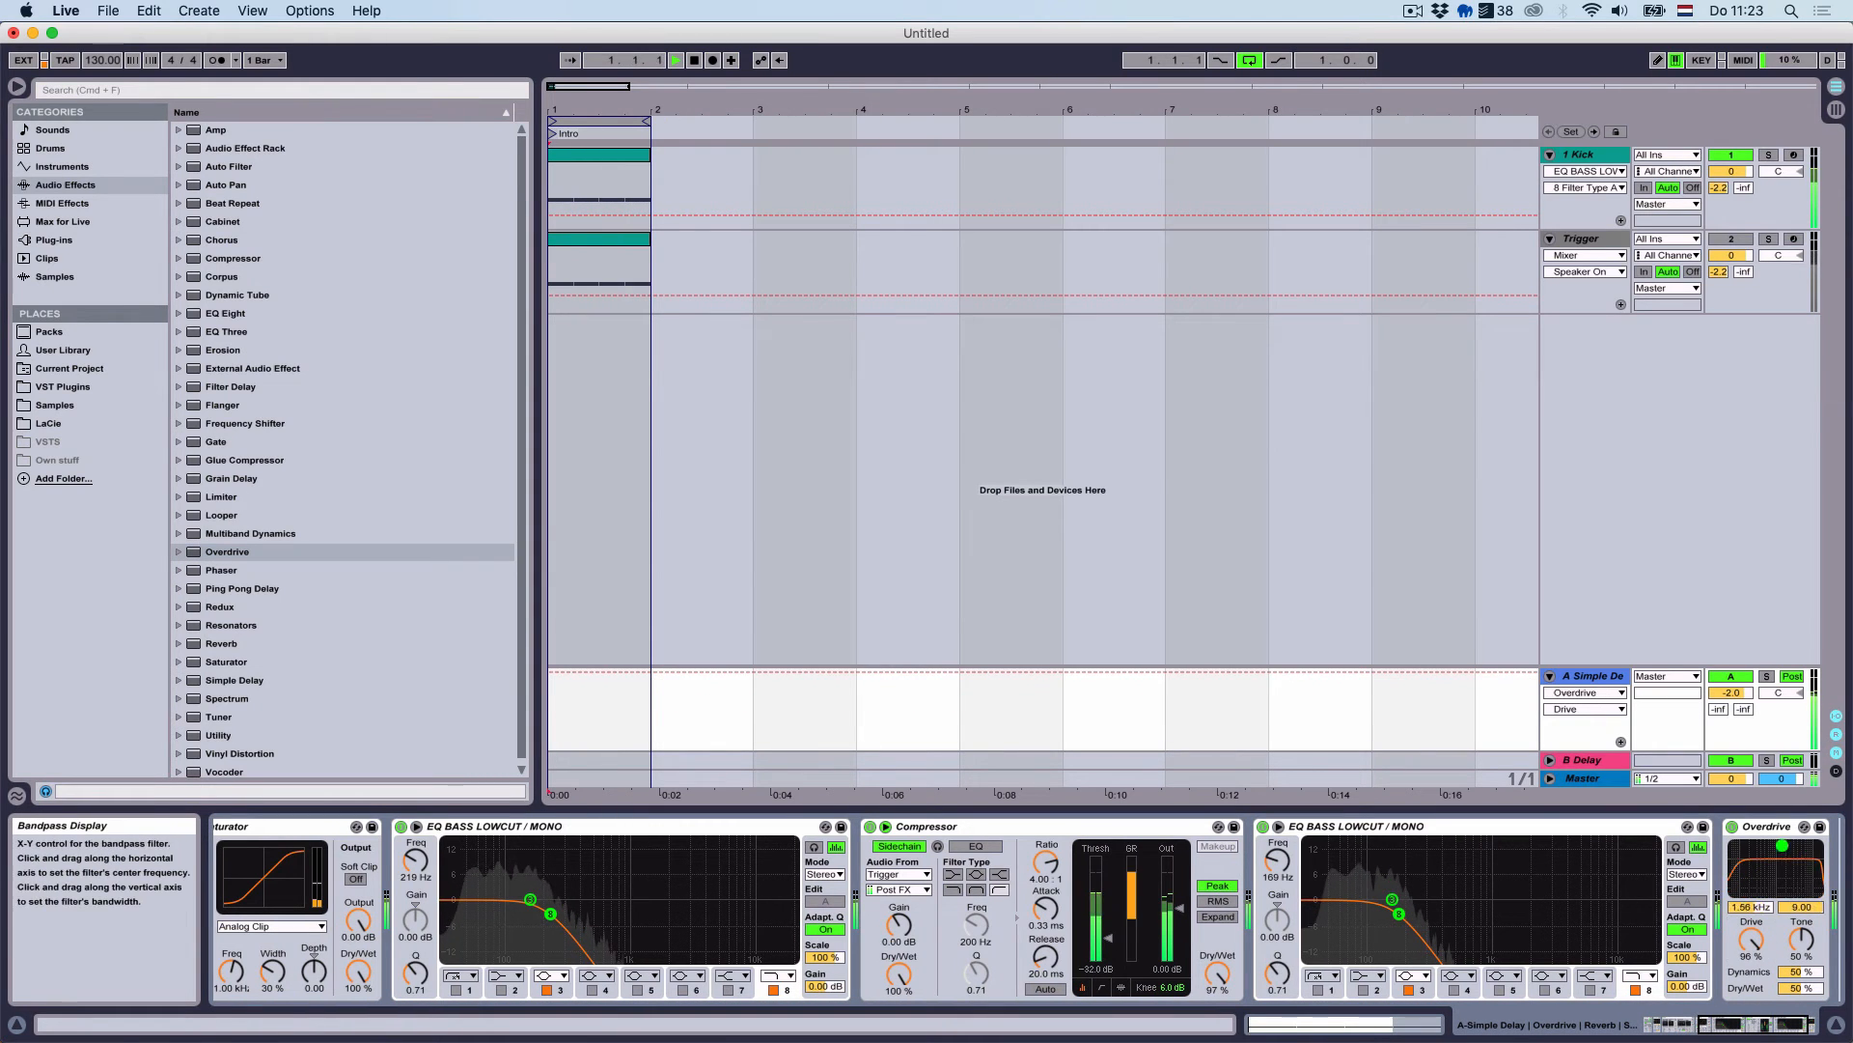
Try Overdrive settings: tone and dynamics at 100%, dry/wet down to 2%
{"action": "left_click_drag", "start_coordinate": [1803, 988], "coordinate": [1803, 1025]}
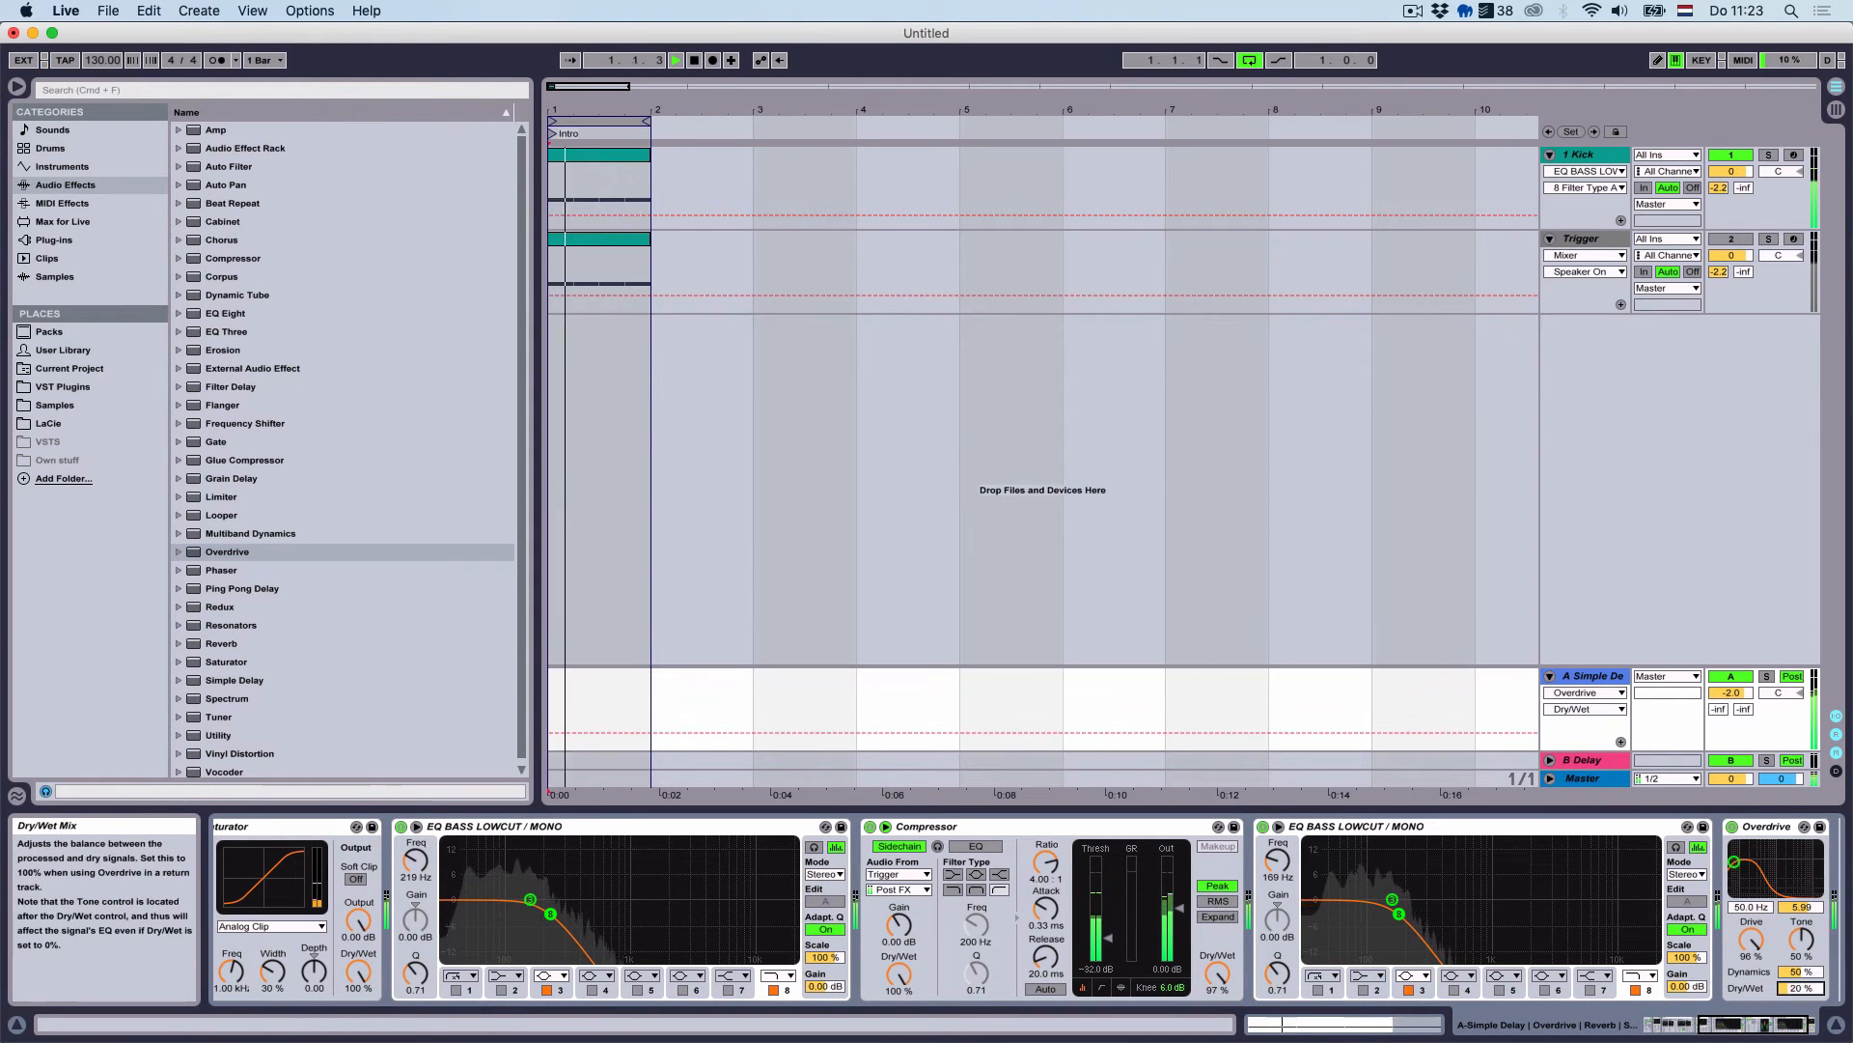
{"action": "left_click_drag", "start_coordinate": [1802, 939], "coordinate": [1802, 866]}
{"action": "left_click_drag", "start_coordinate": [1800, 972], "coordinate": [1801, 908]}
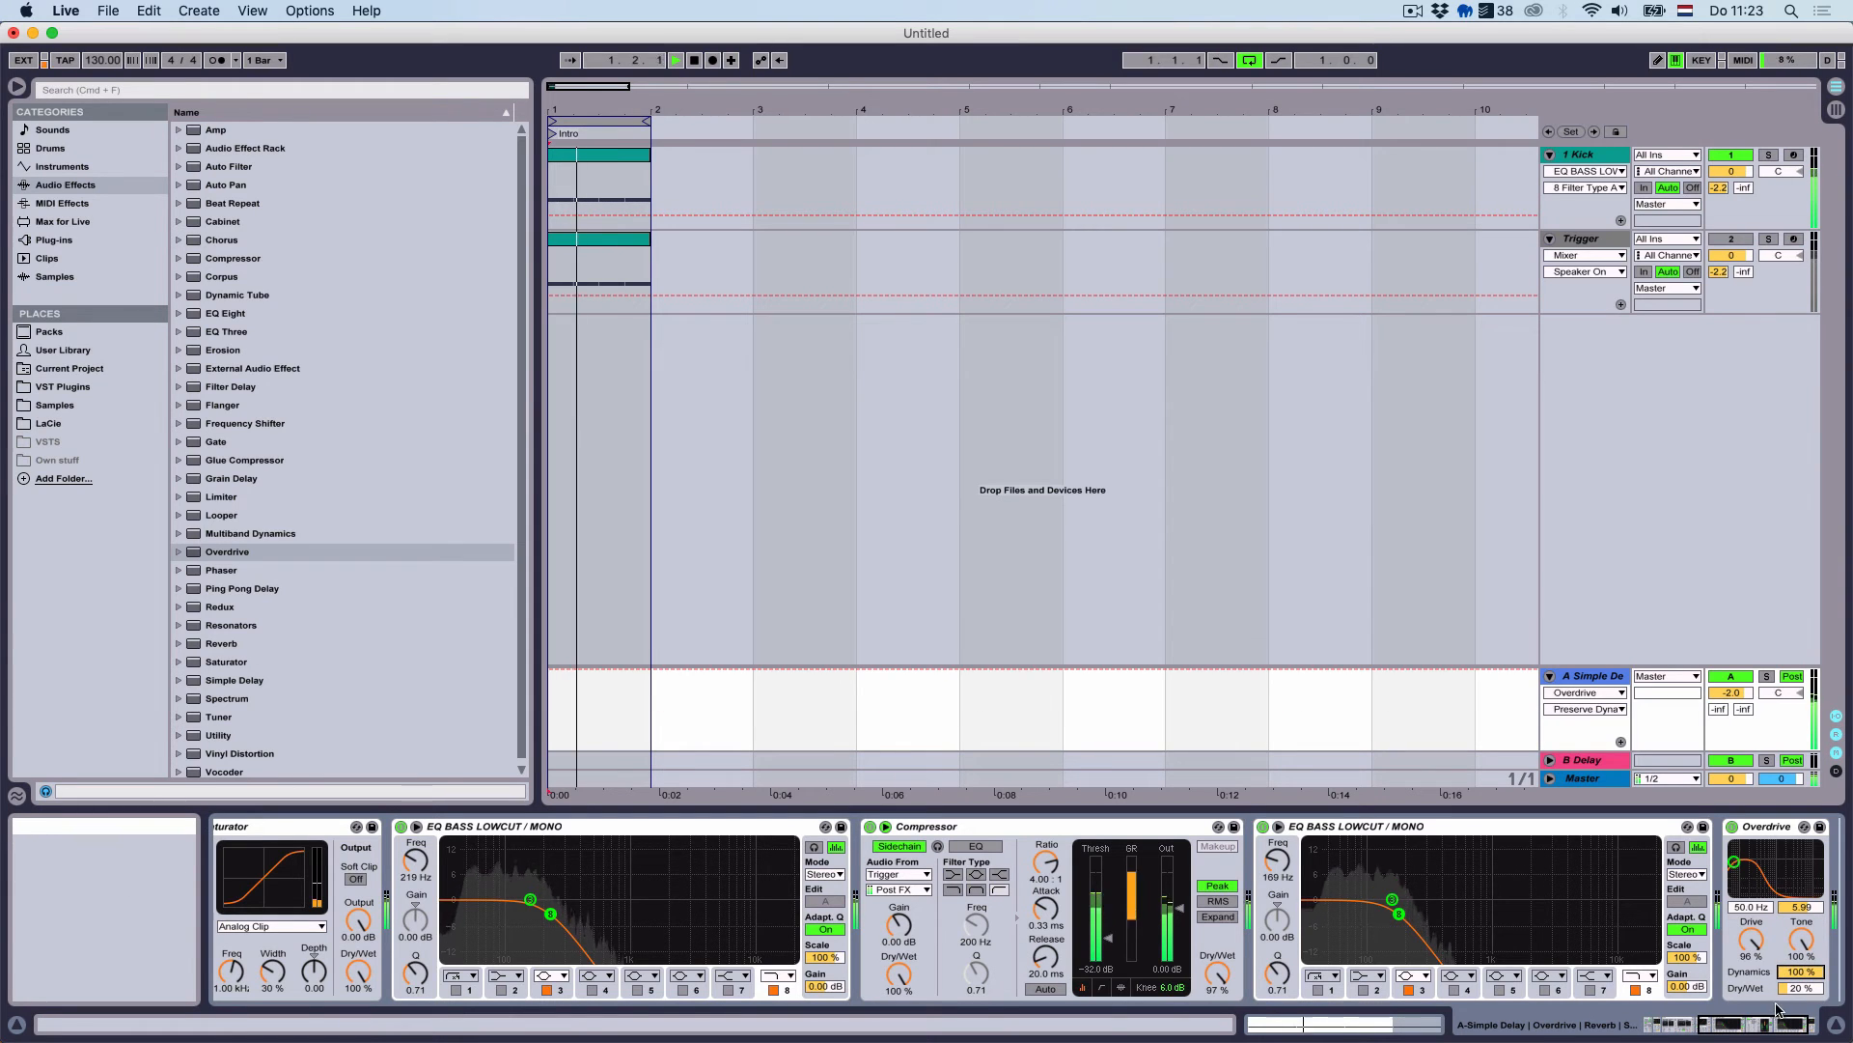
{"action": "left_click_drag", "start_coordinate": [1801, 988], "coordinate": [1801, 1011]}
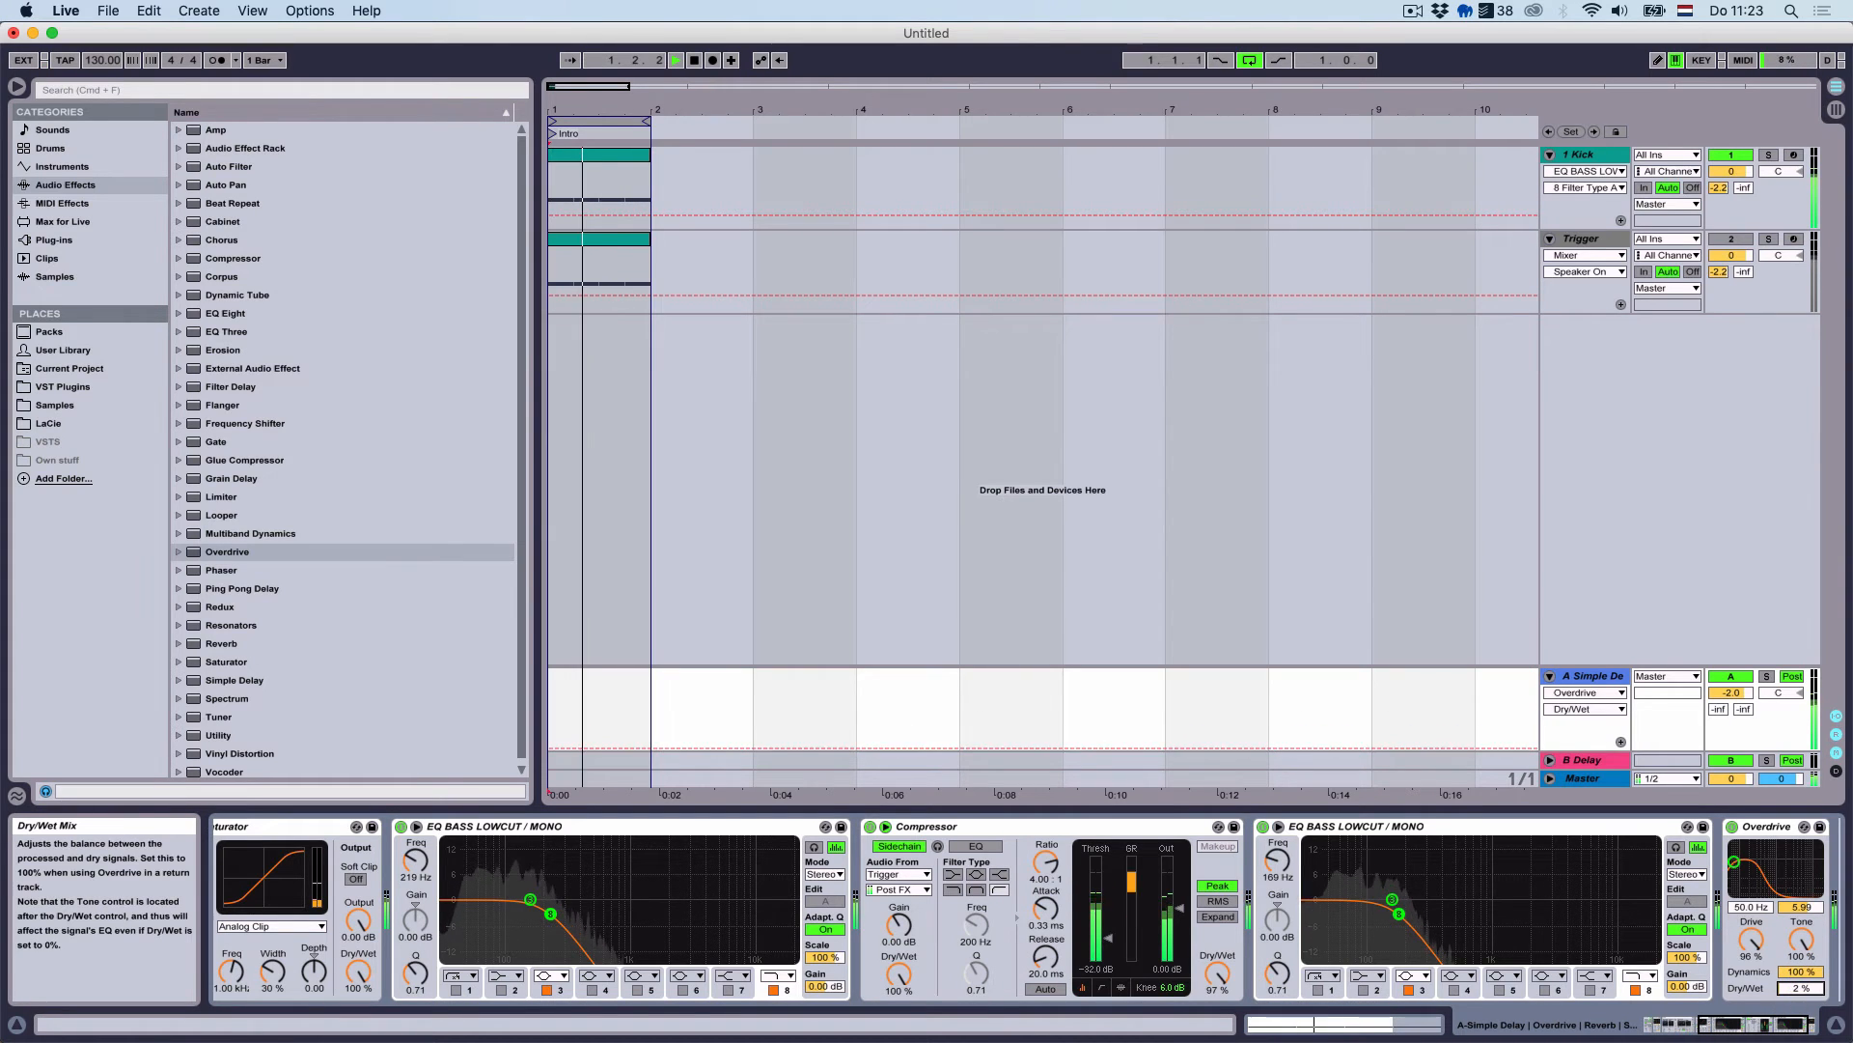
Delete the trailing Overdrive from return A's chain
{"action": "left_click", "coordinate": [1766, 826]}
{"action": "key", "text": "Delete"}
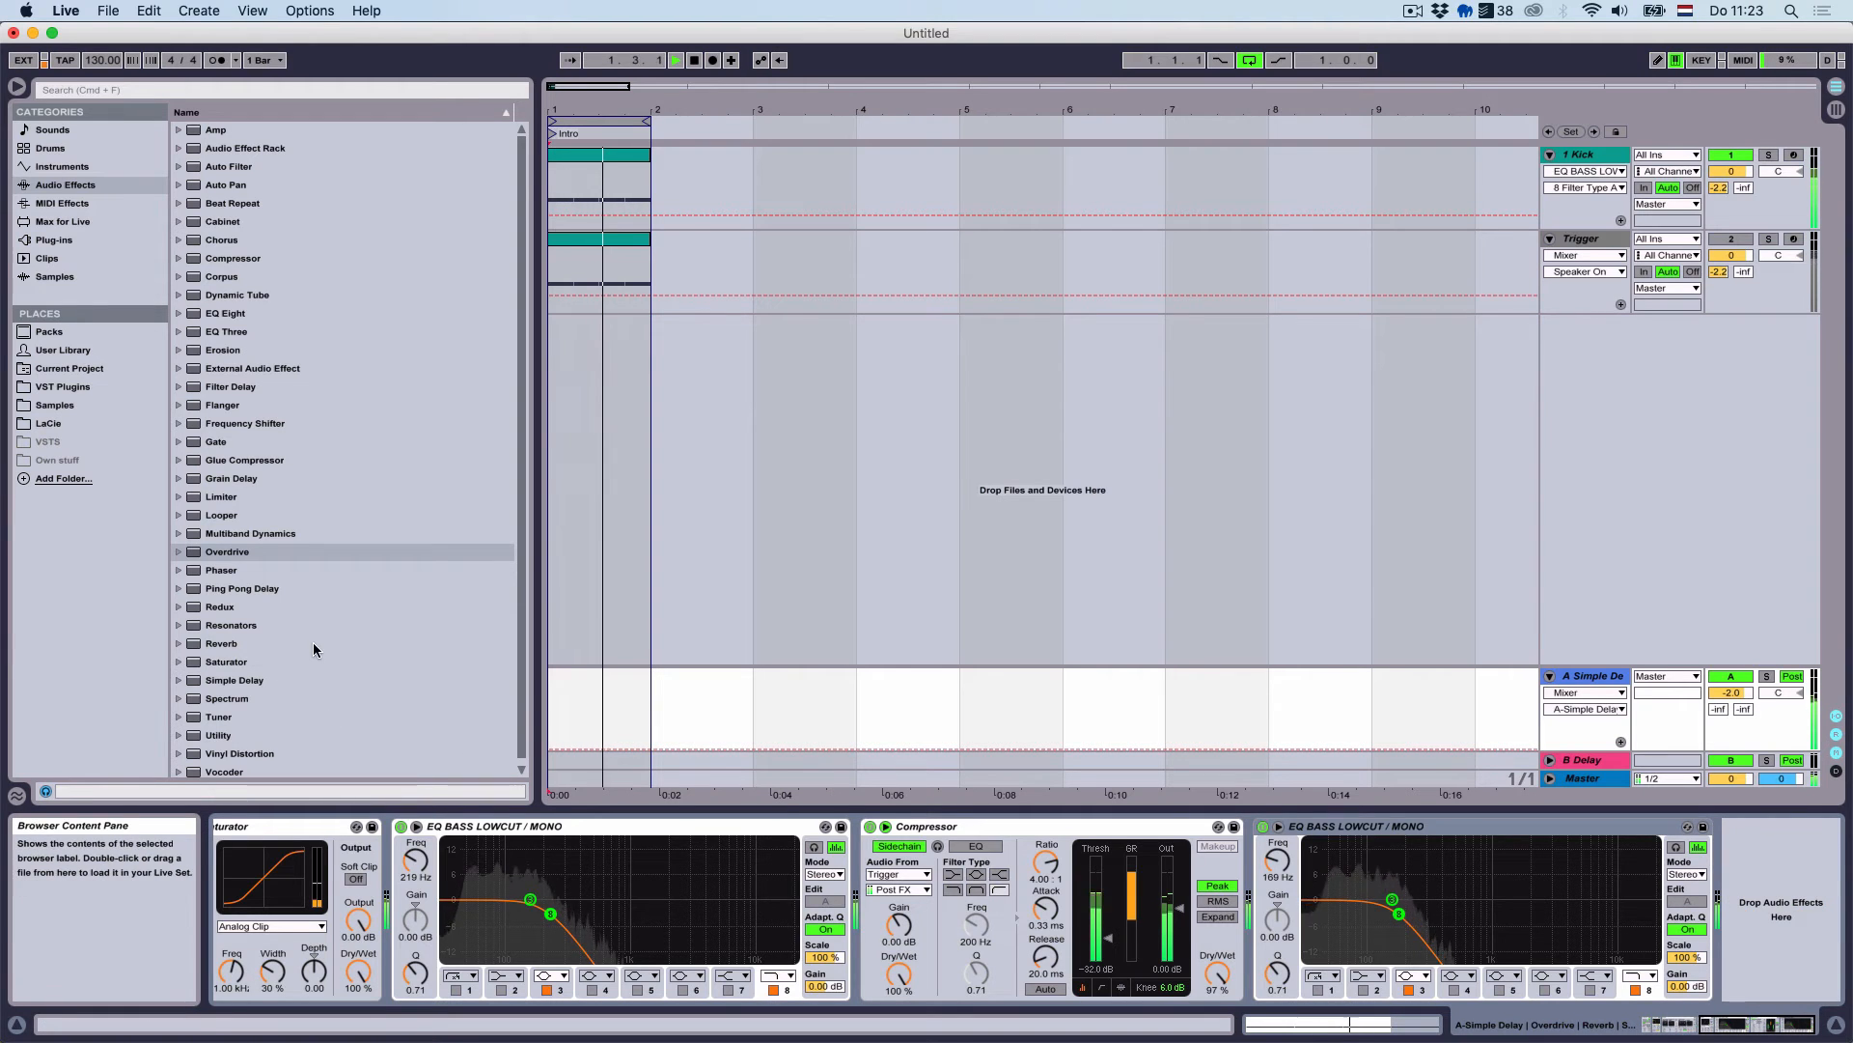
{"action": "scroll", "coordinate": [309, 645], "scroll_direction": "down", "scroll_amount": 1}
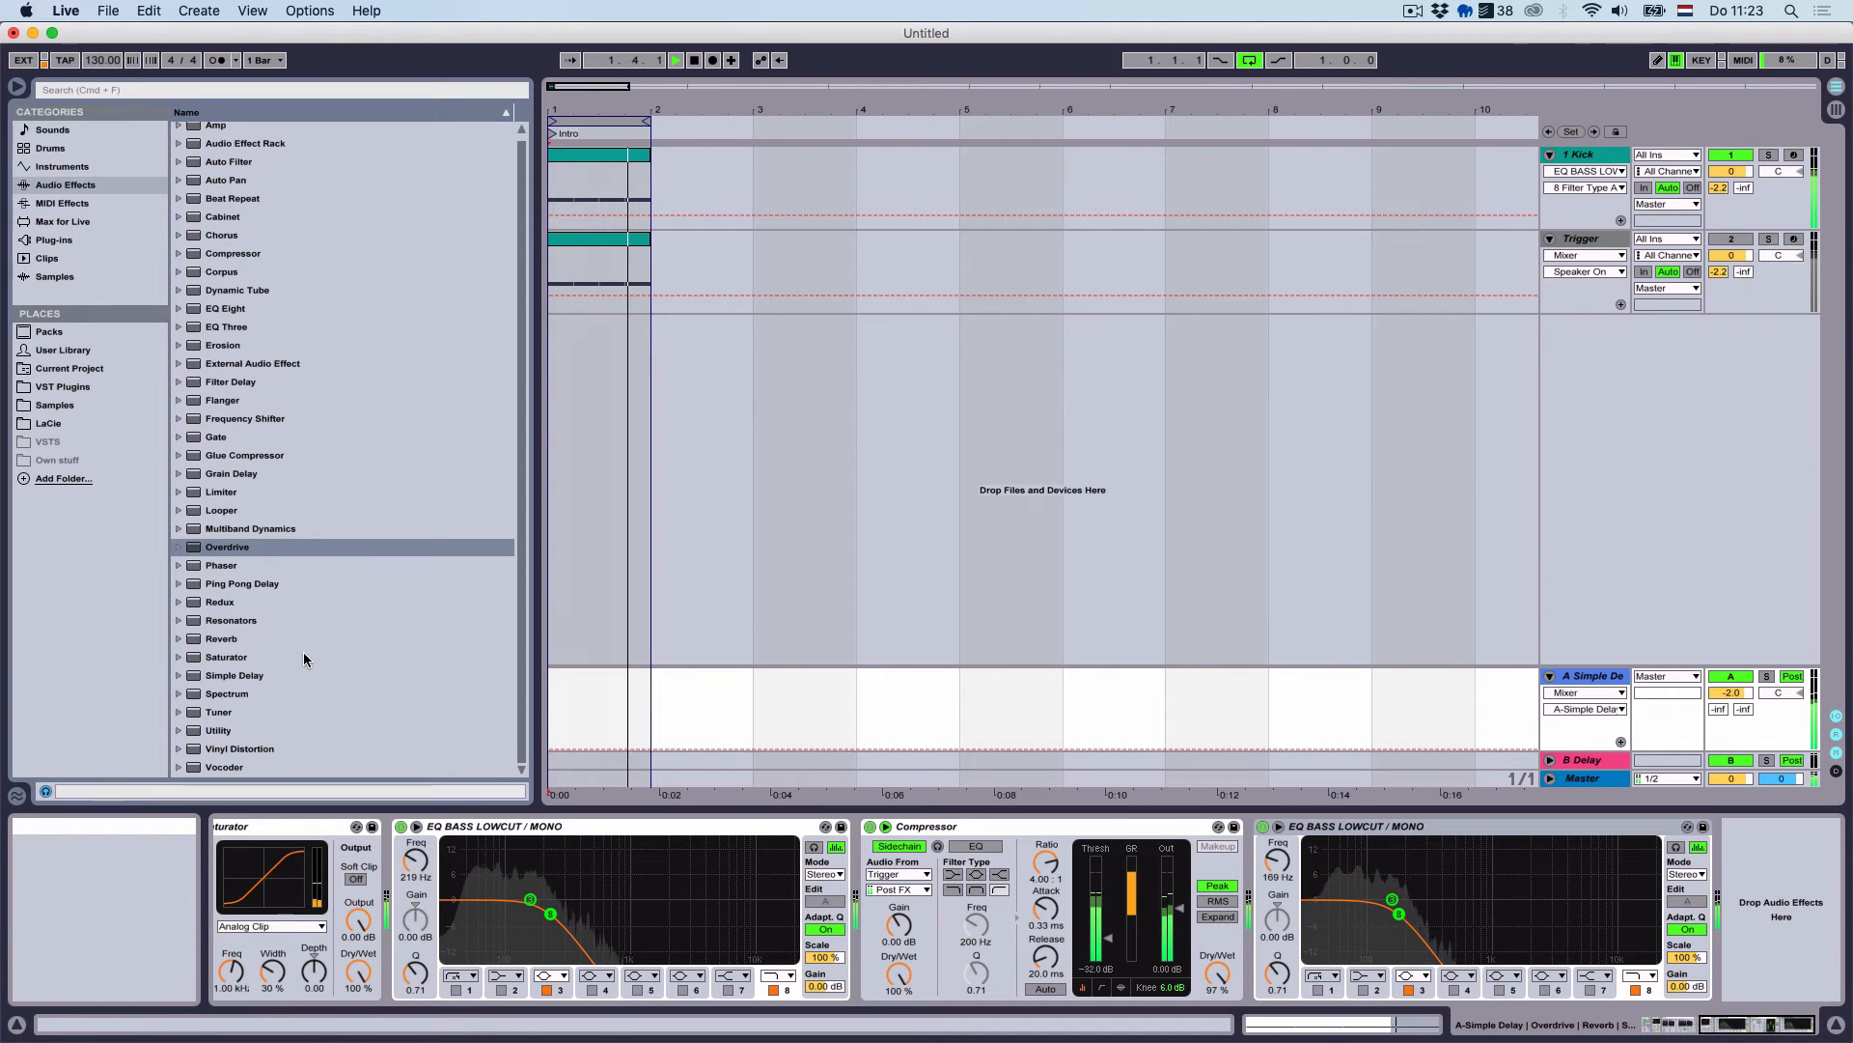
Add a Saturator to return A with 4 dB drive and the Soft Sine curve
{"action": "double_click", "coordinate": [232, 662]}
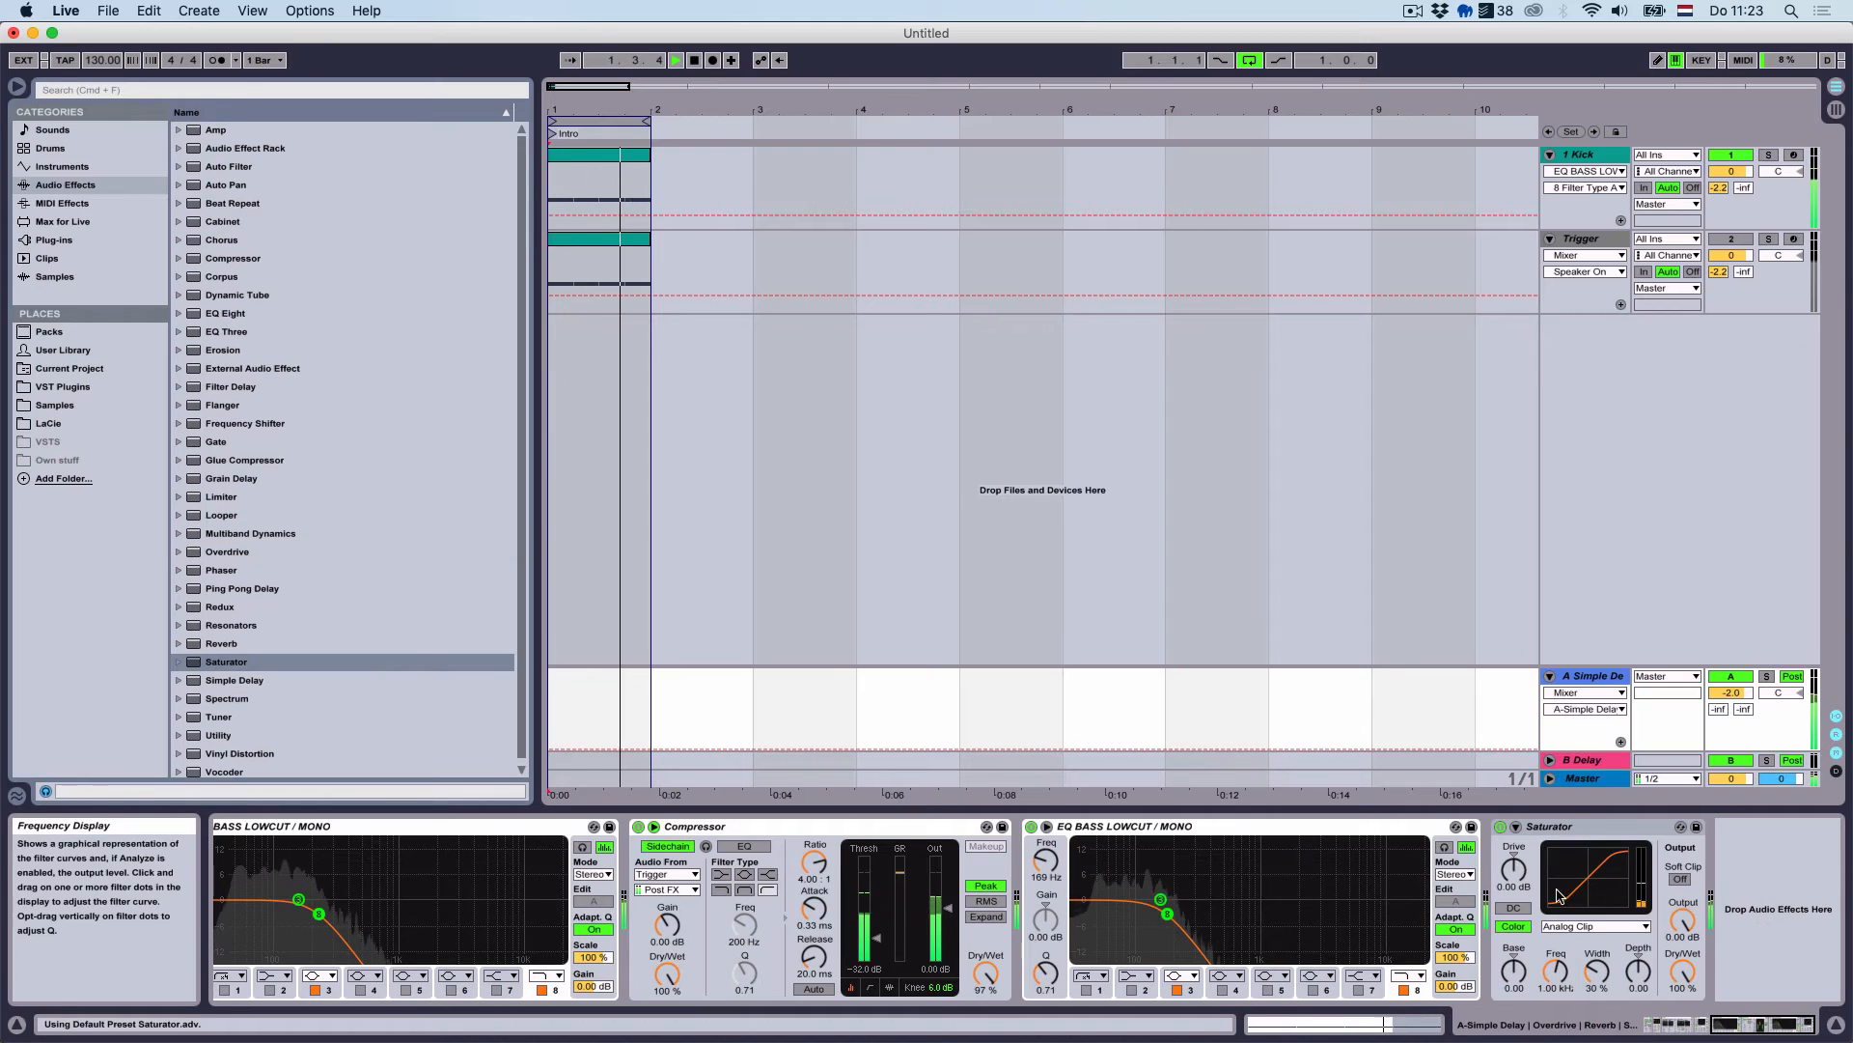
{"action": "left_click_drag", "start_coordinate": [1505, 890], "coordinate": [1505, 874]}
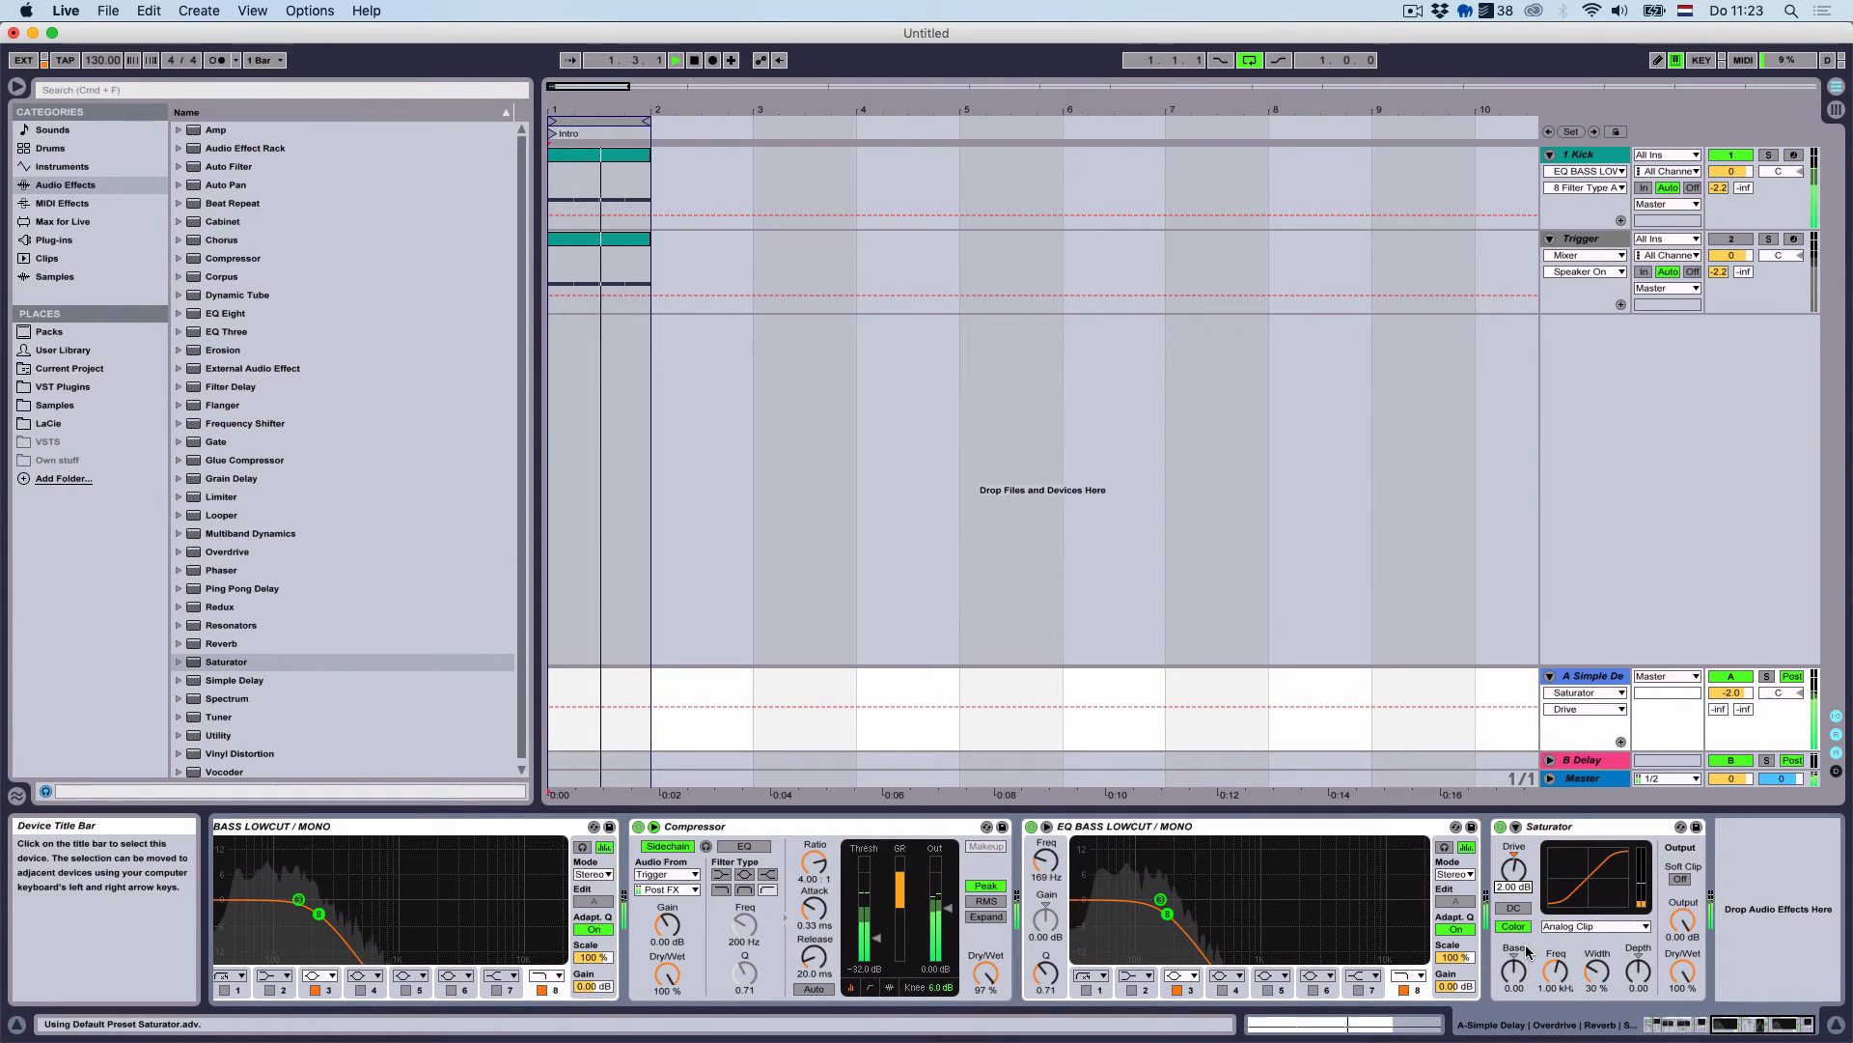
{"action": "left_click", "coordinate": [1597, 926]}
{"action": "left_click", "coordinate": [1598, 955]}
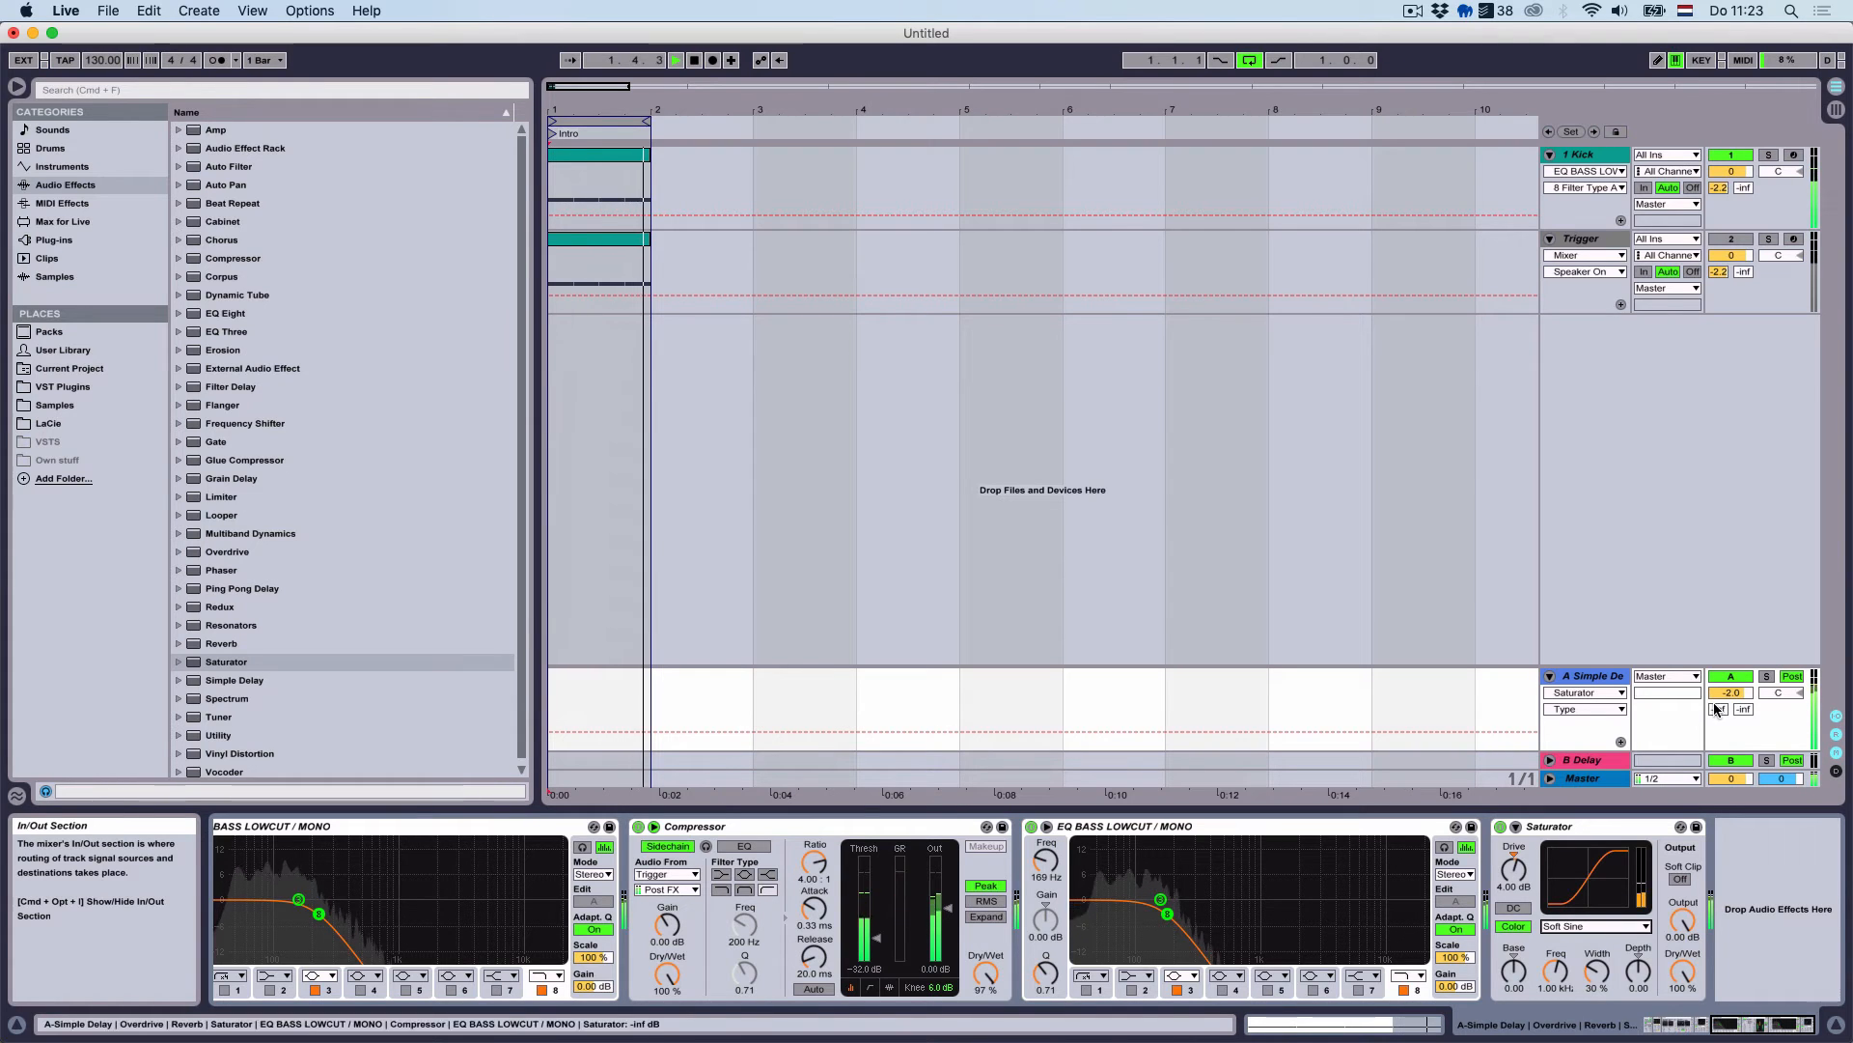
Lower return A's volume to -8 dB and show the Master track's chain
{"action": "left_click_drag", "start_coordinate": [1731, 693], "coordinate": [1731, 709]}
{"action": "key", "text": "Down"}
{"action": "key", "text": "Down"}
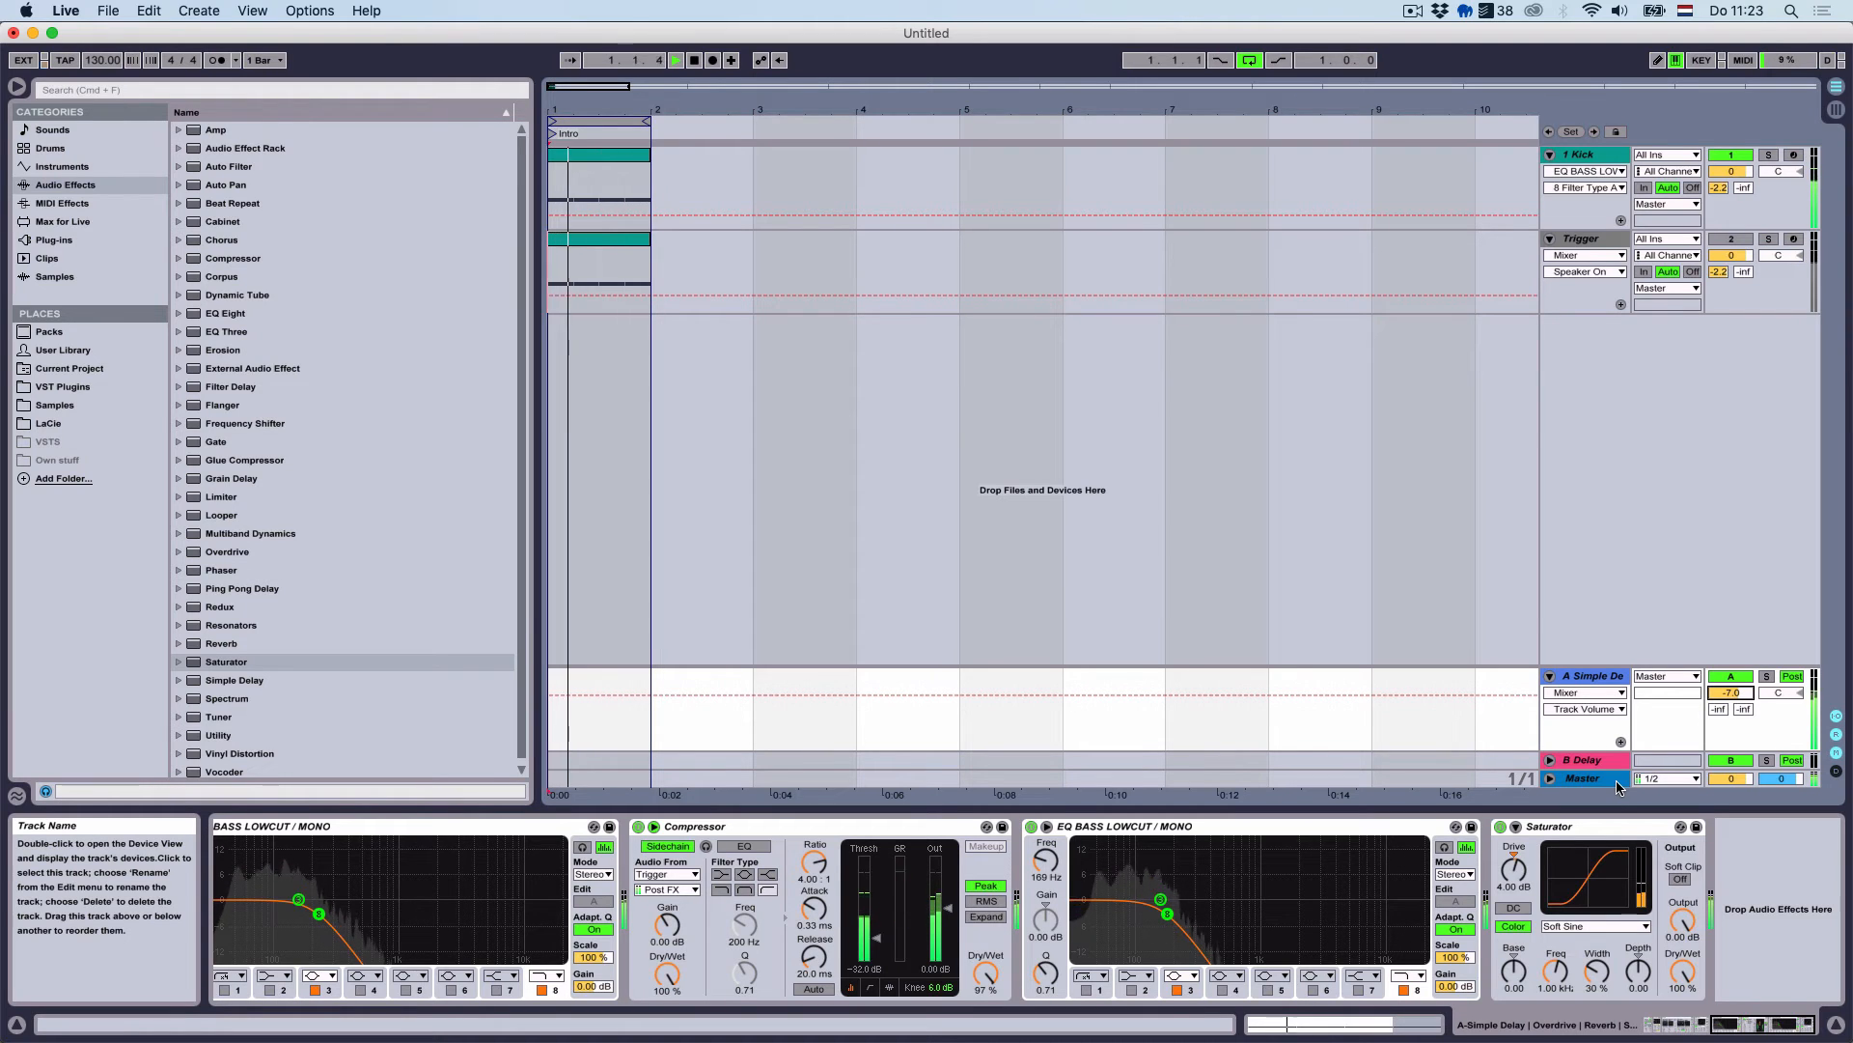
{"action": "key", "text": "Down"}
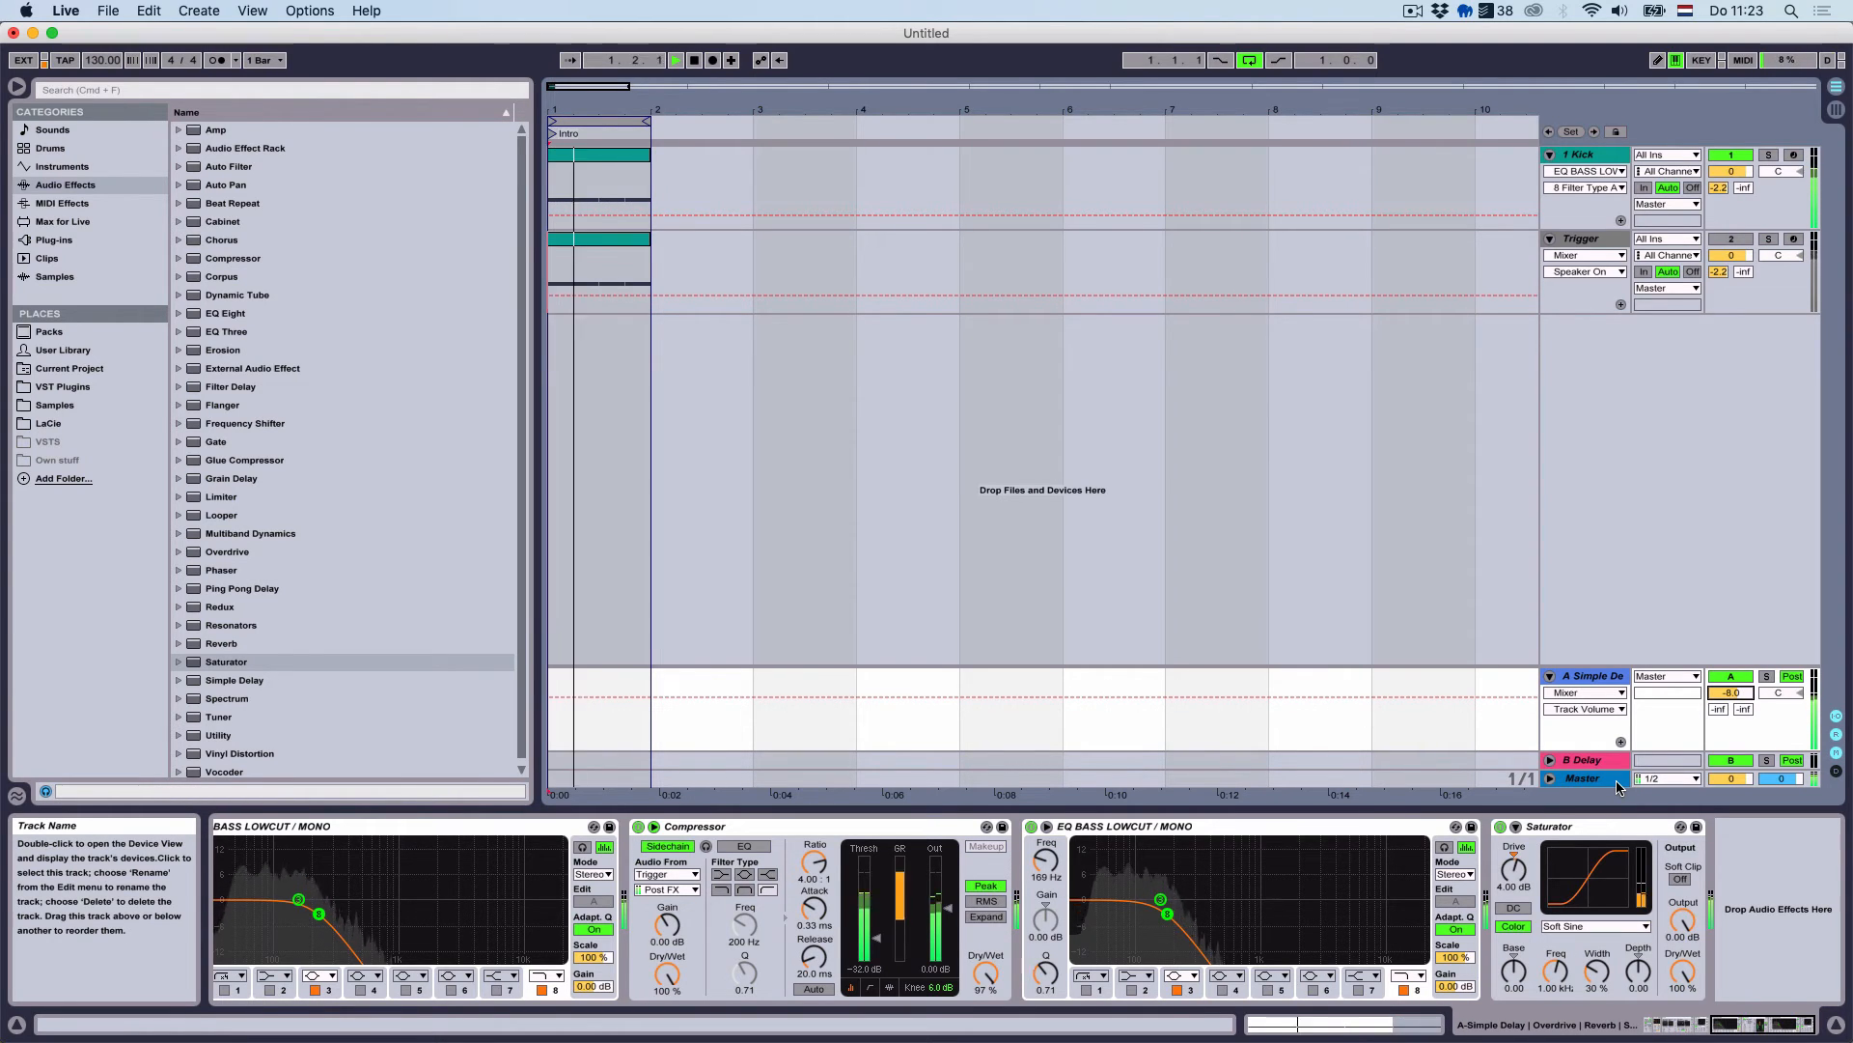
{"action": "left_click", "coordinate": [1618, 782]}
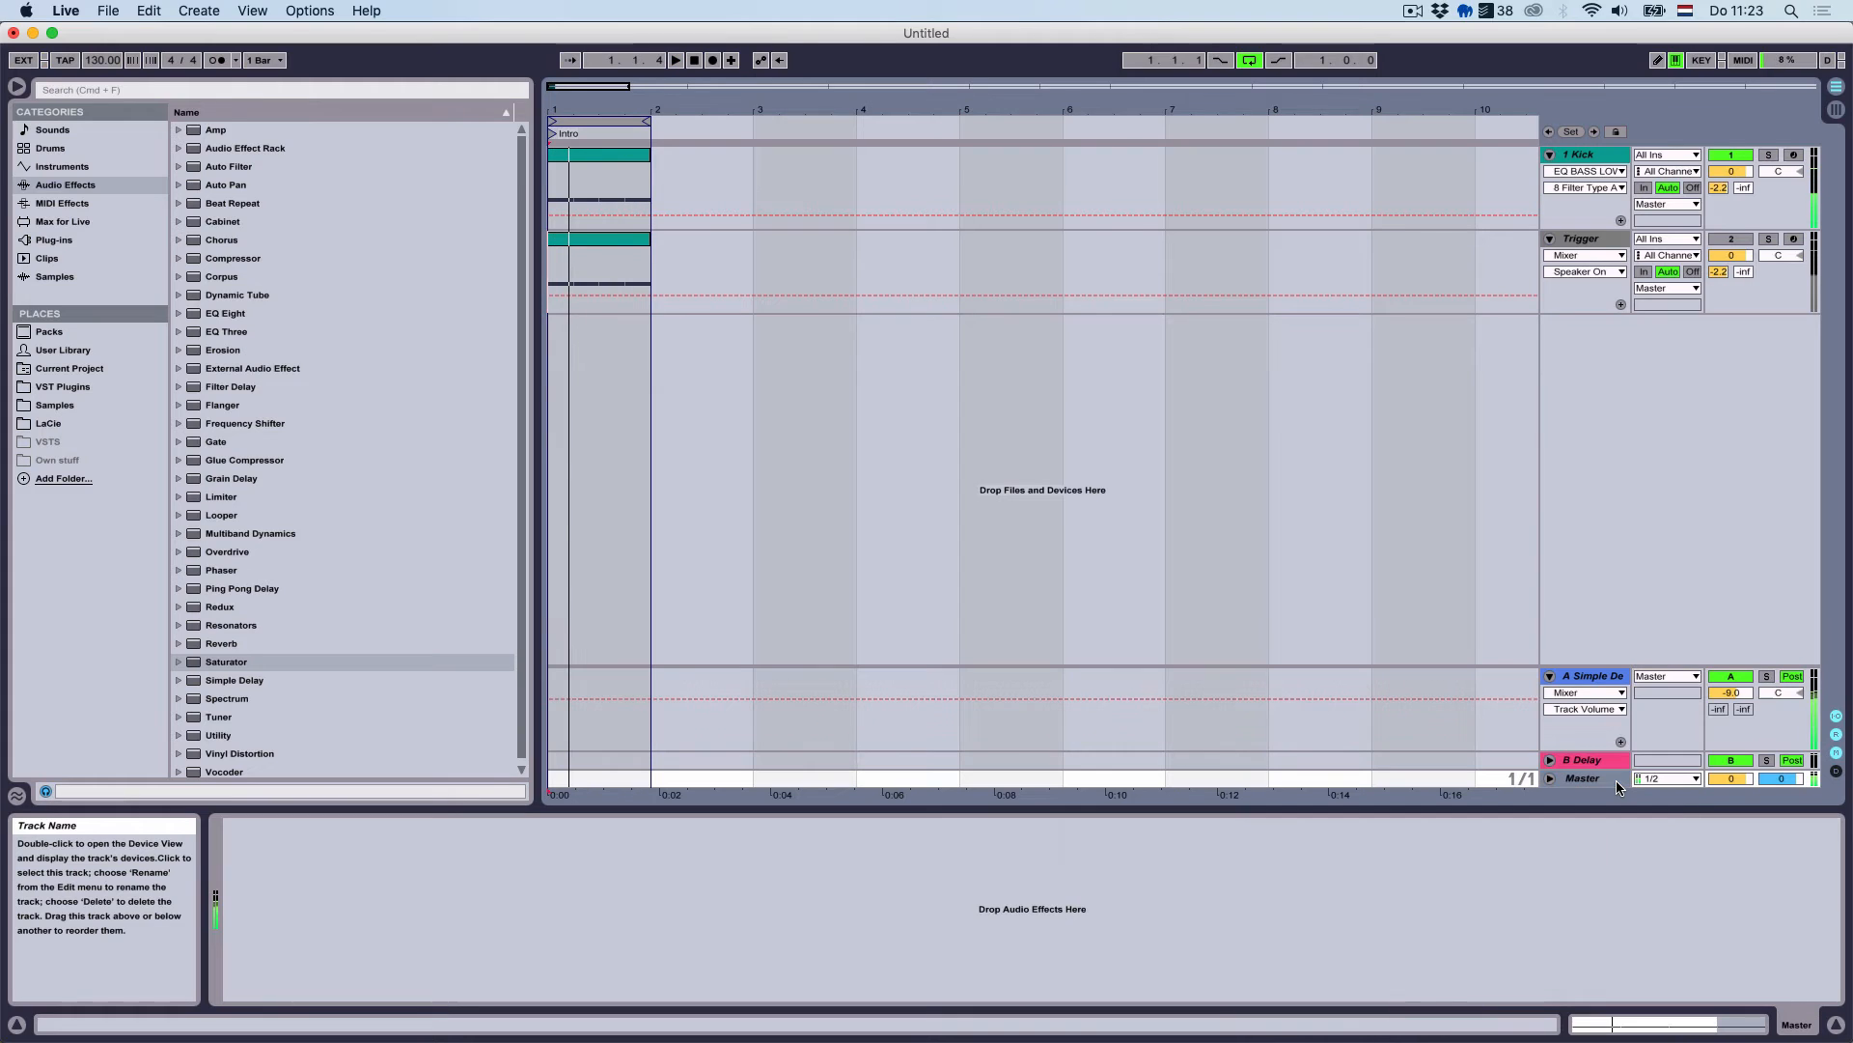
Search plug-ins for 'master' and drag iZotope Ozone 8 from Audio Units onto Master
{"action": "left_click", "coordinate": [91, 241]}
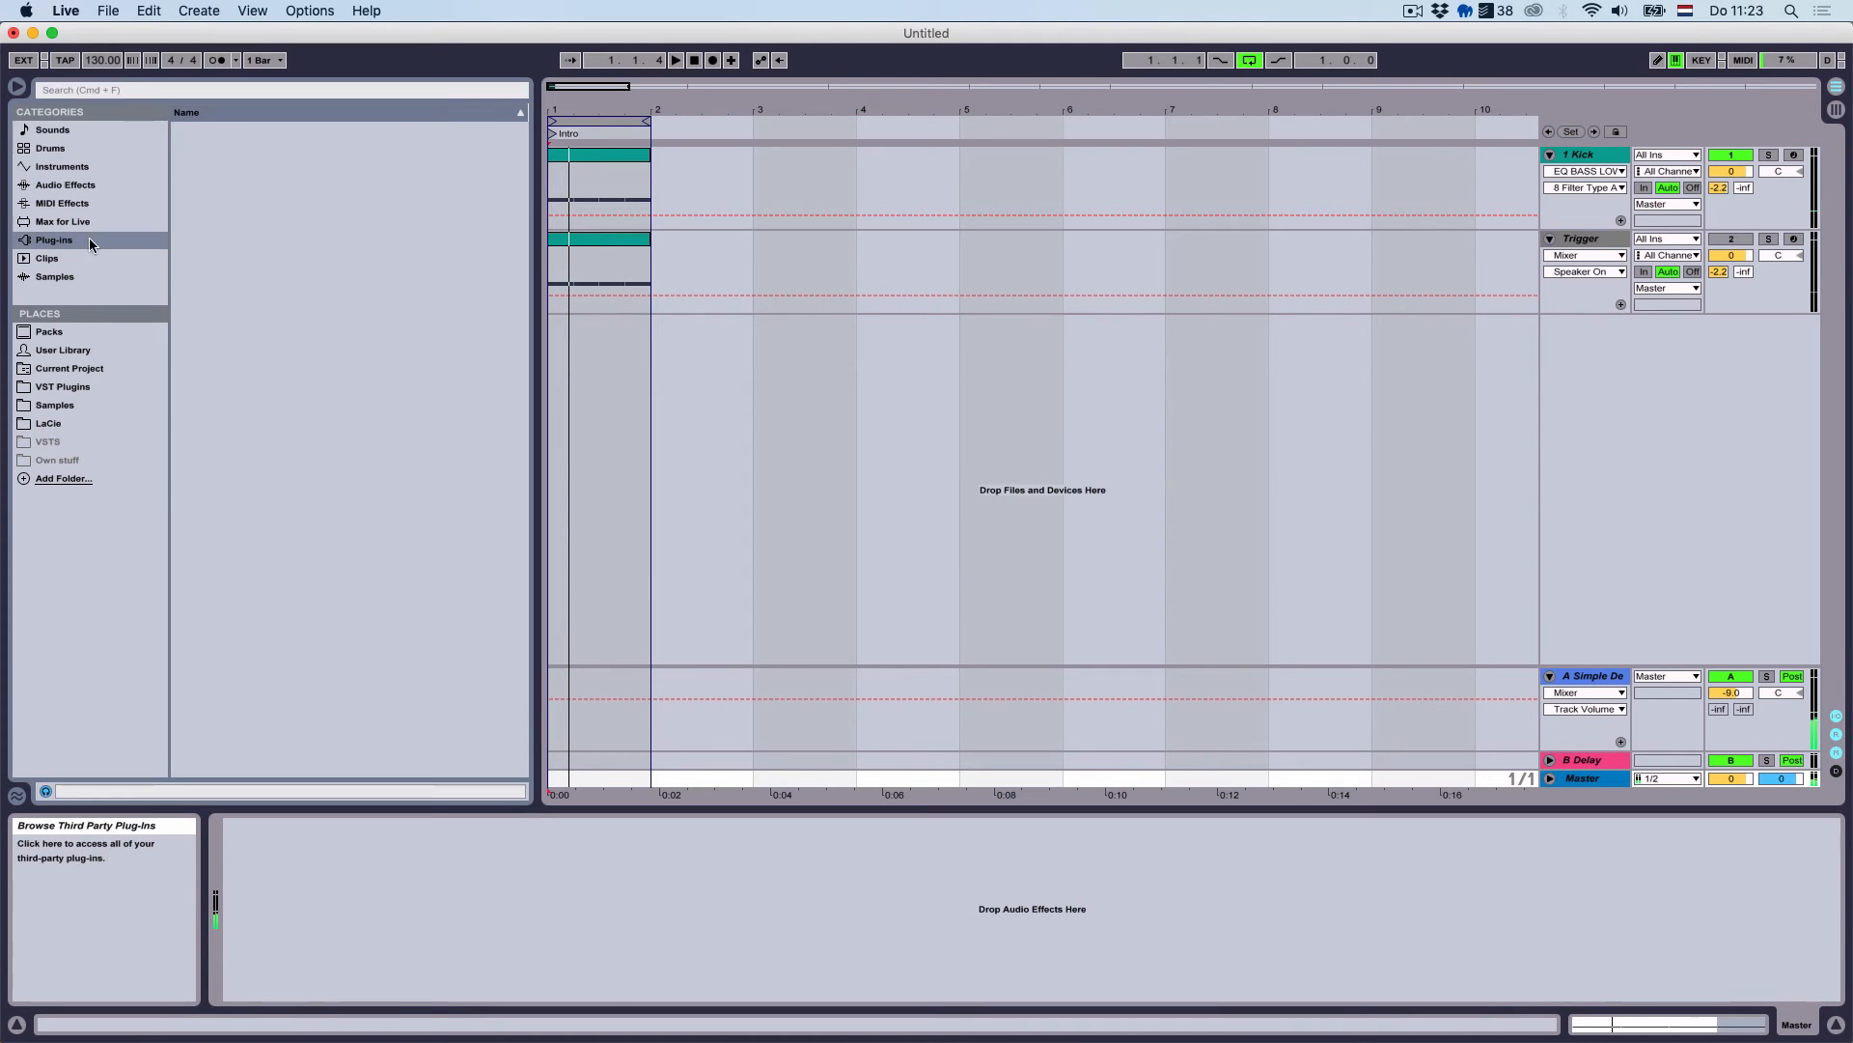
{"action": "left_click", "coordinate": [124, 91]}
{"action": "type", "text": "master"}
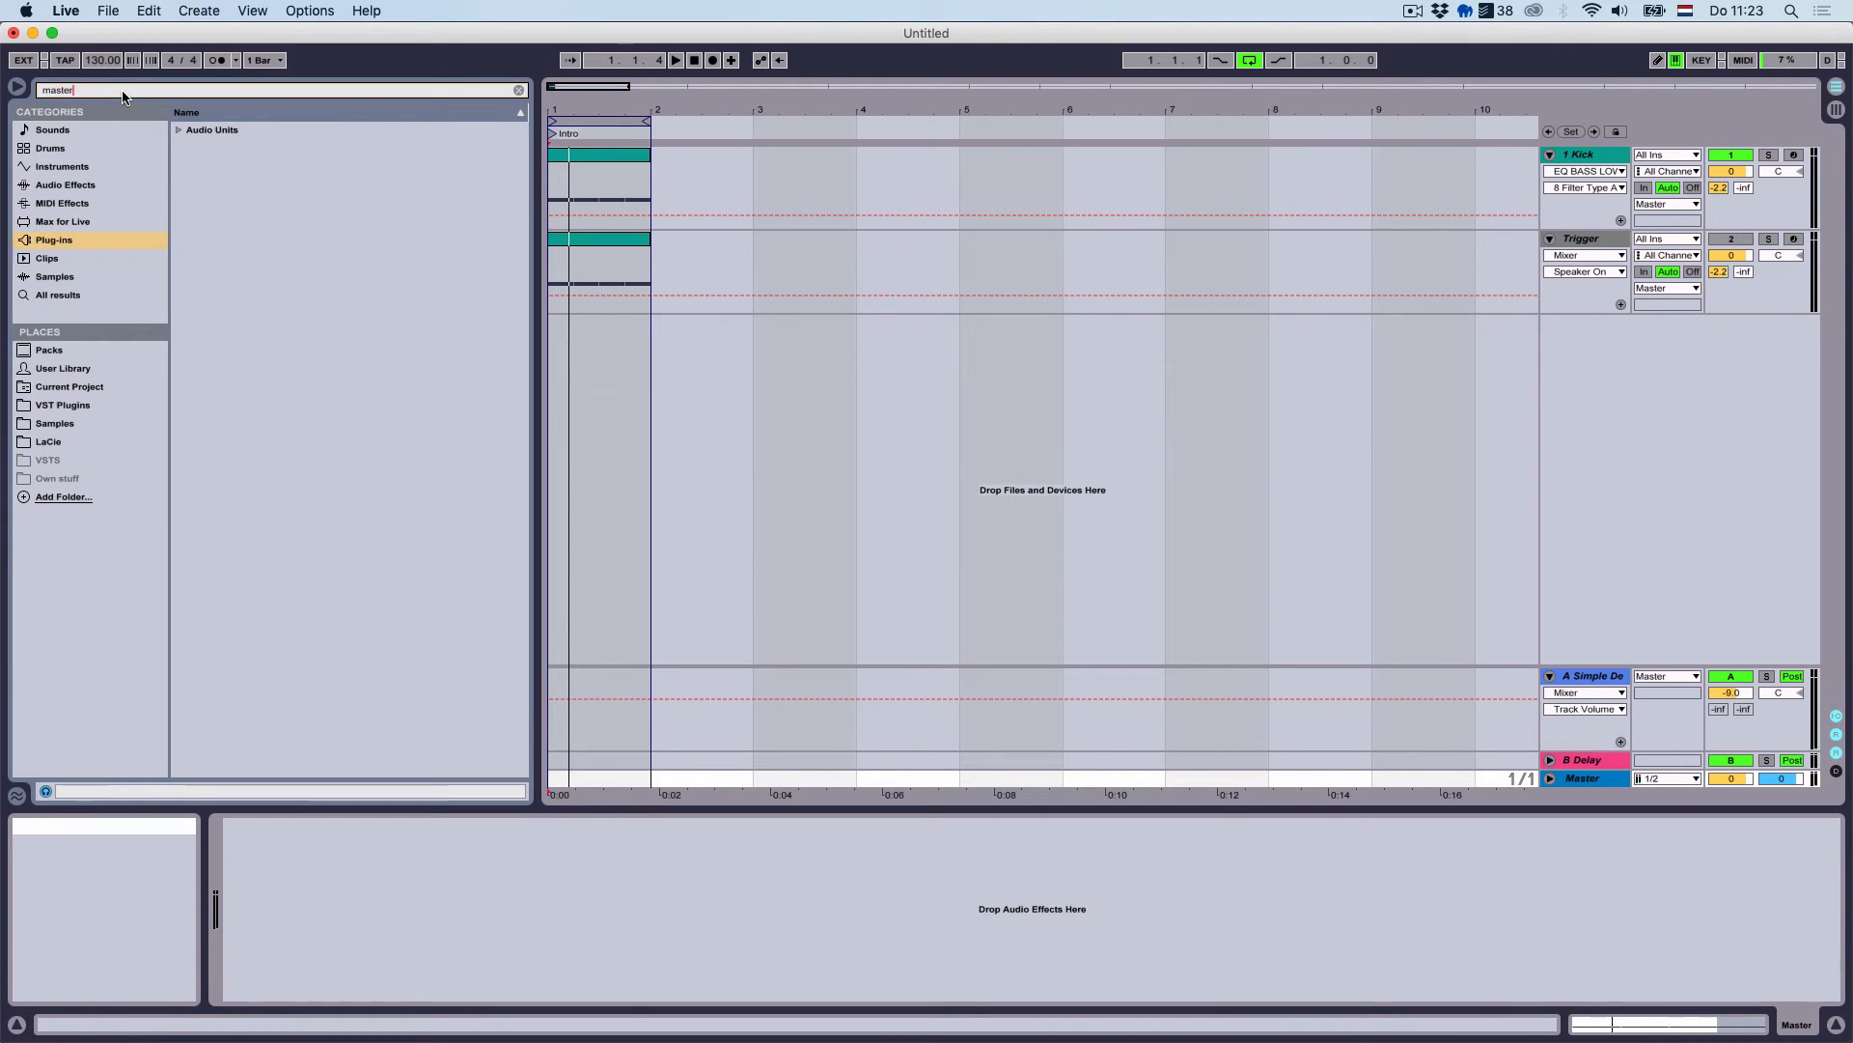
{"action": "left_click", "coordinate": [178, 129]}
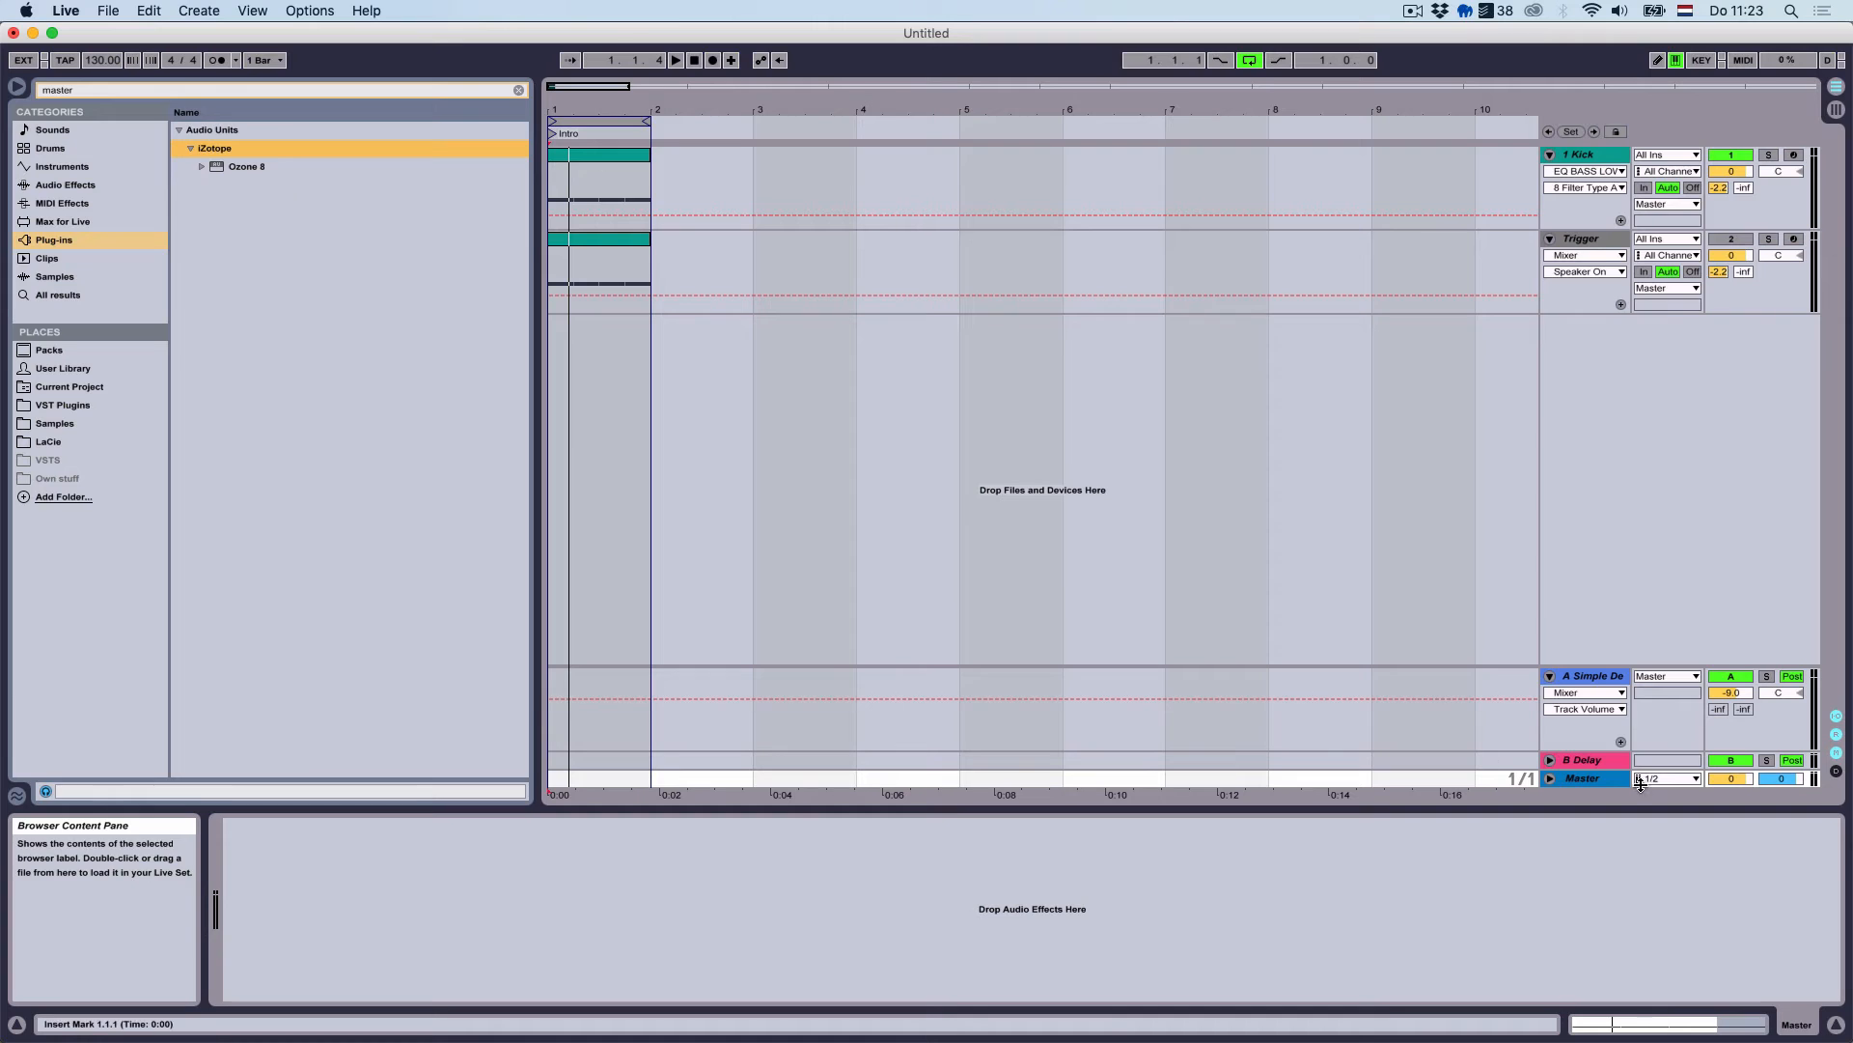
{"action": "left_click_drag", "start_coordinate": [294, 162], "coordinate": [515, 385]}
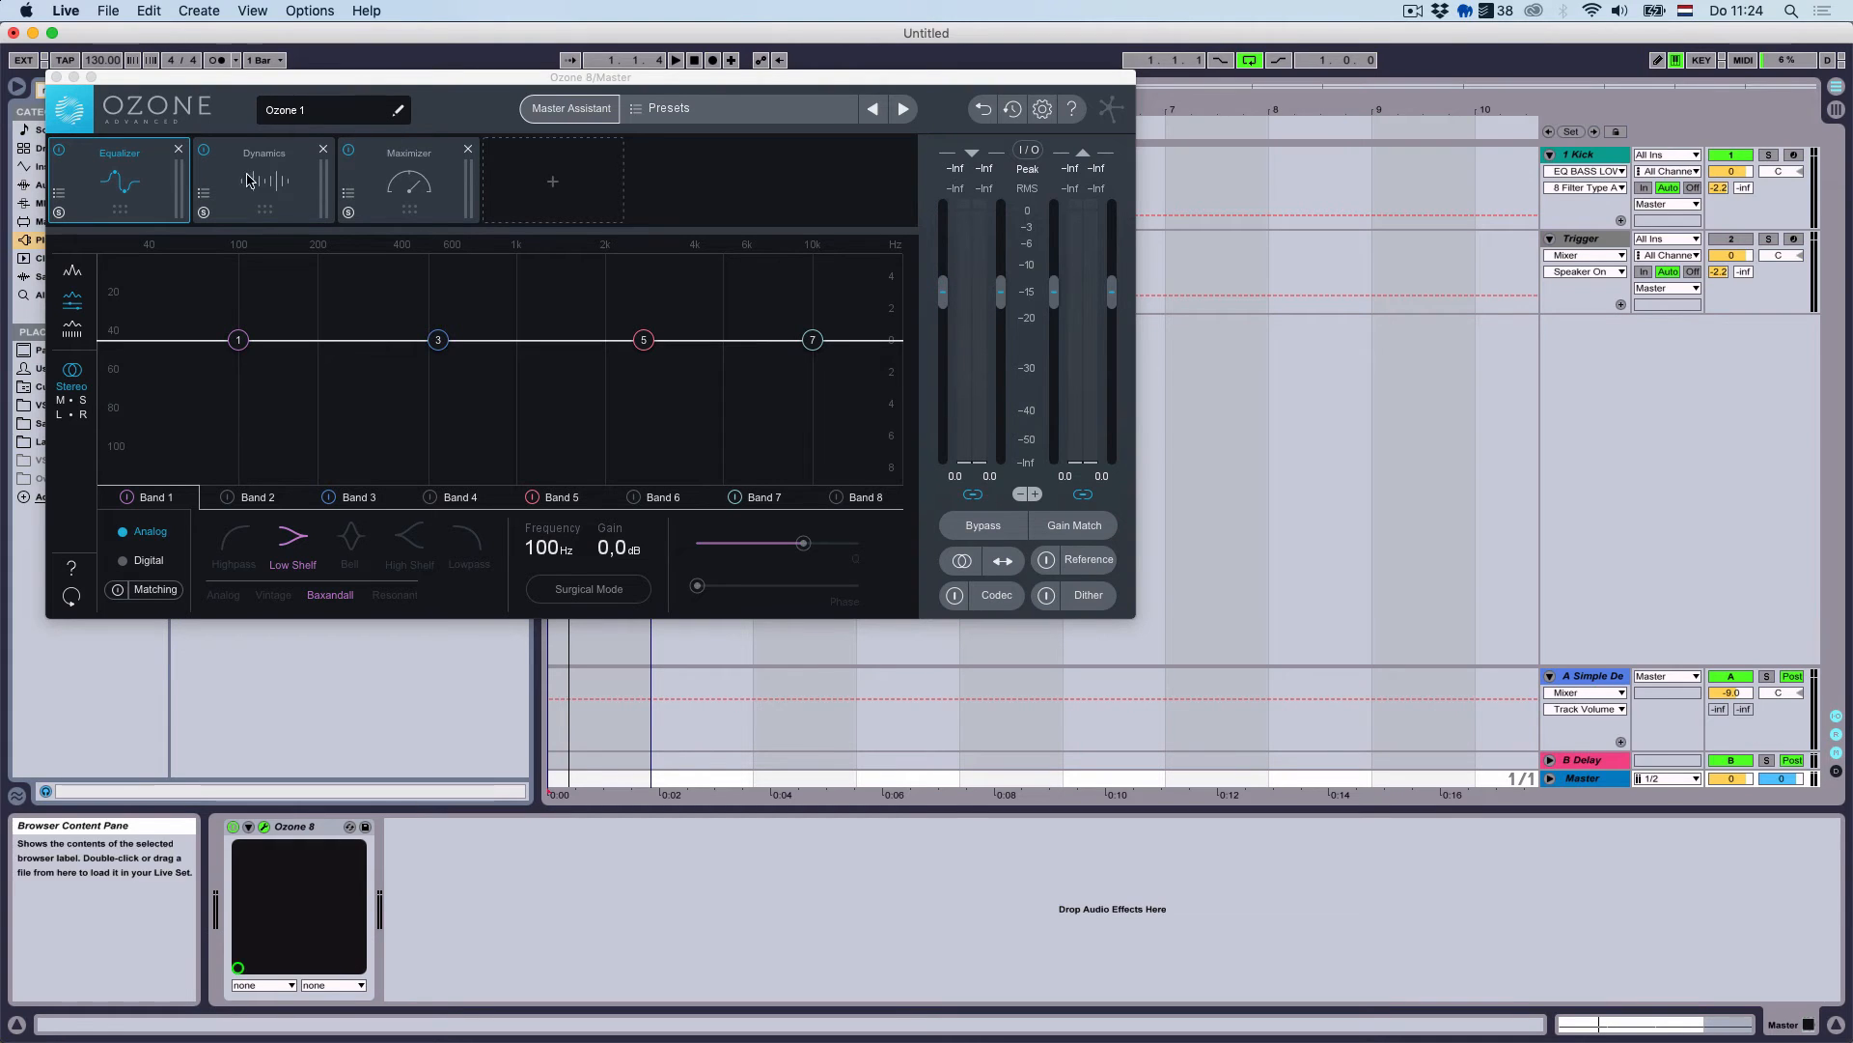
Close and delete Ozone 8 from Master, then pick up the Newer Master Yo rack preset
{"action": "left_click", "coordinate": [54, 77]}
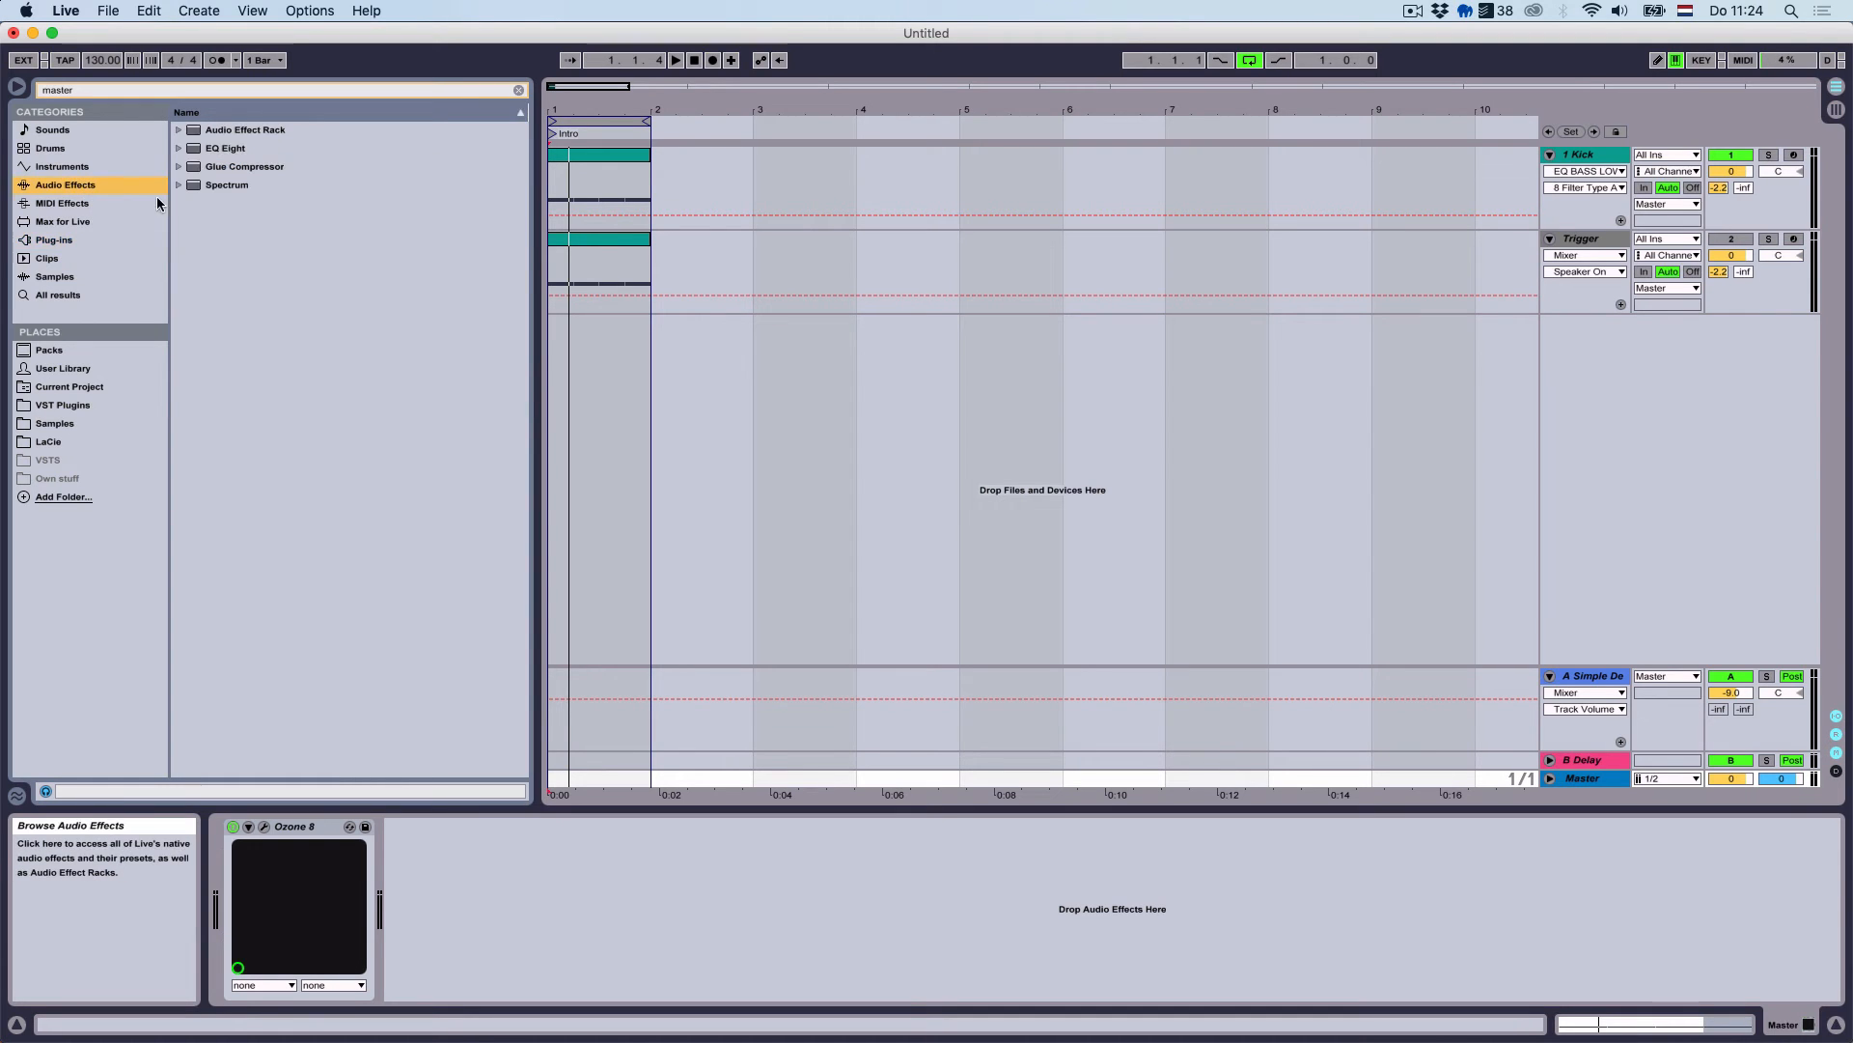
{"action": "left_click", "coordinate": [179, 133]}
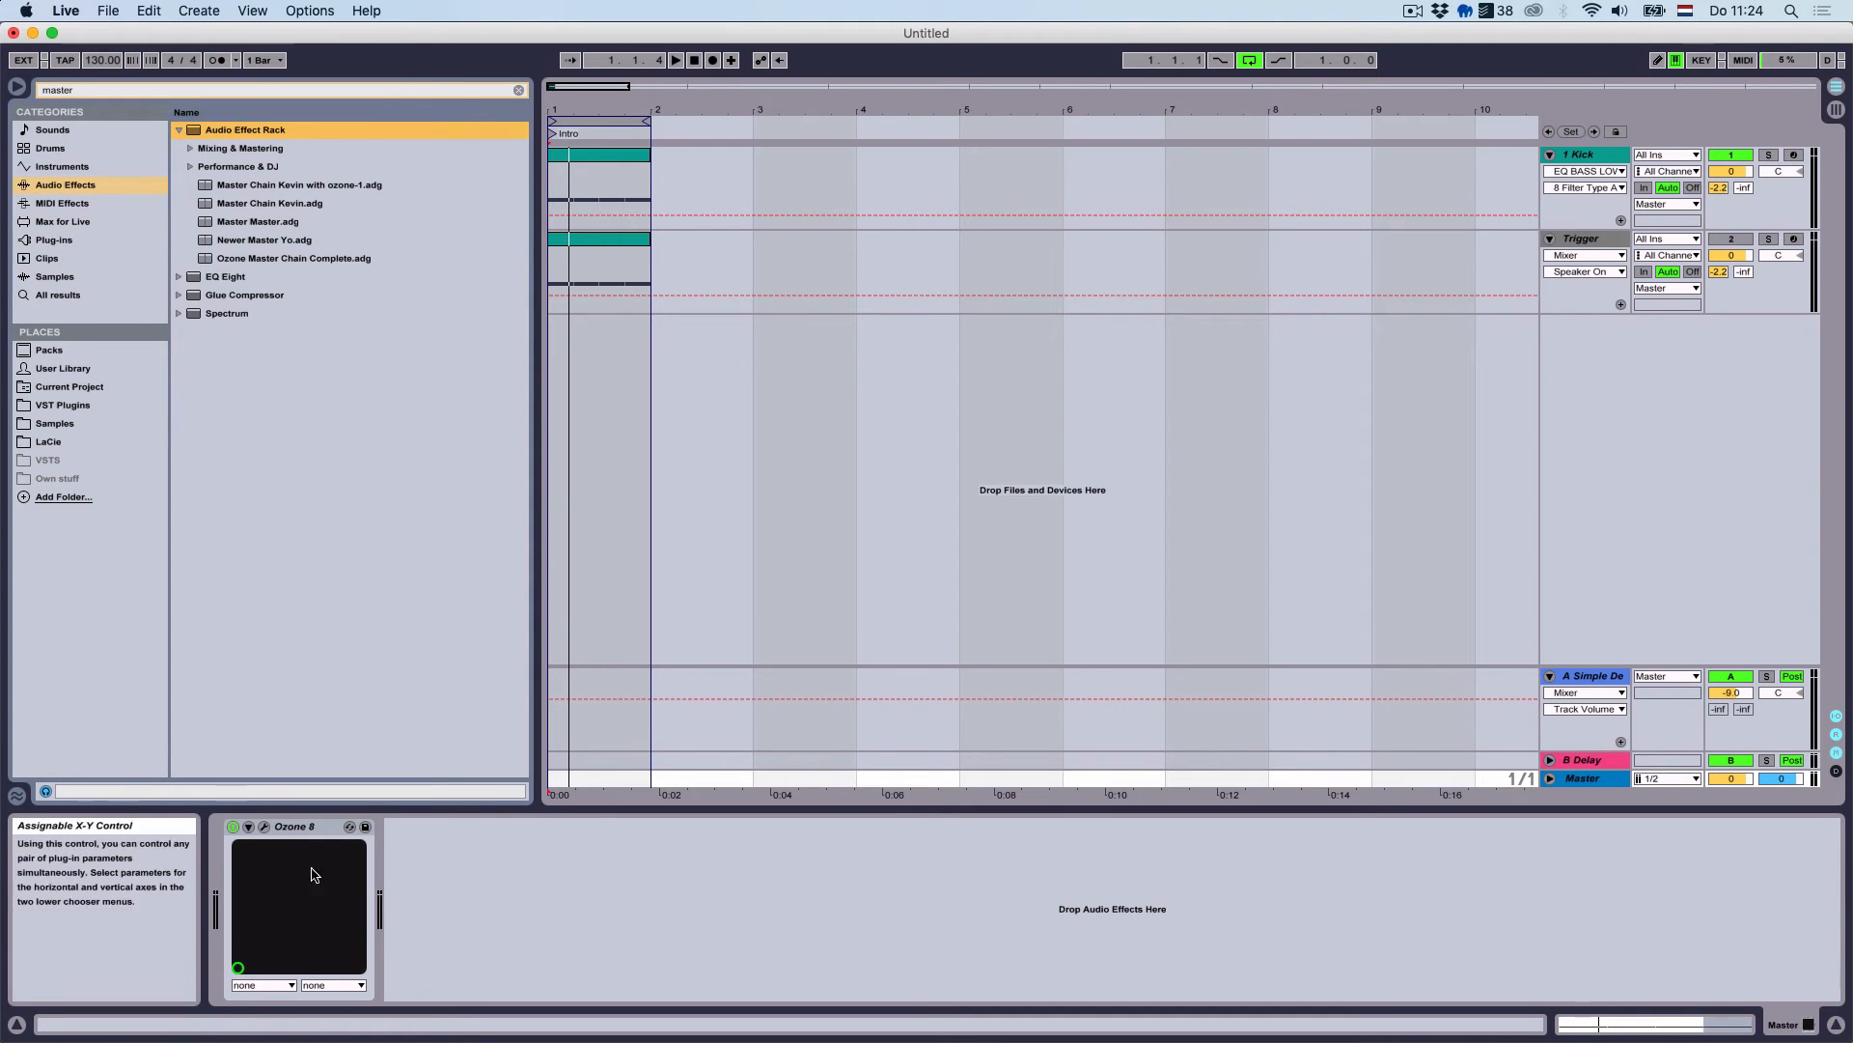
{"action": "left_click", "coordinate": [307, 827]}
{"action": "key", "text": "Delete"}
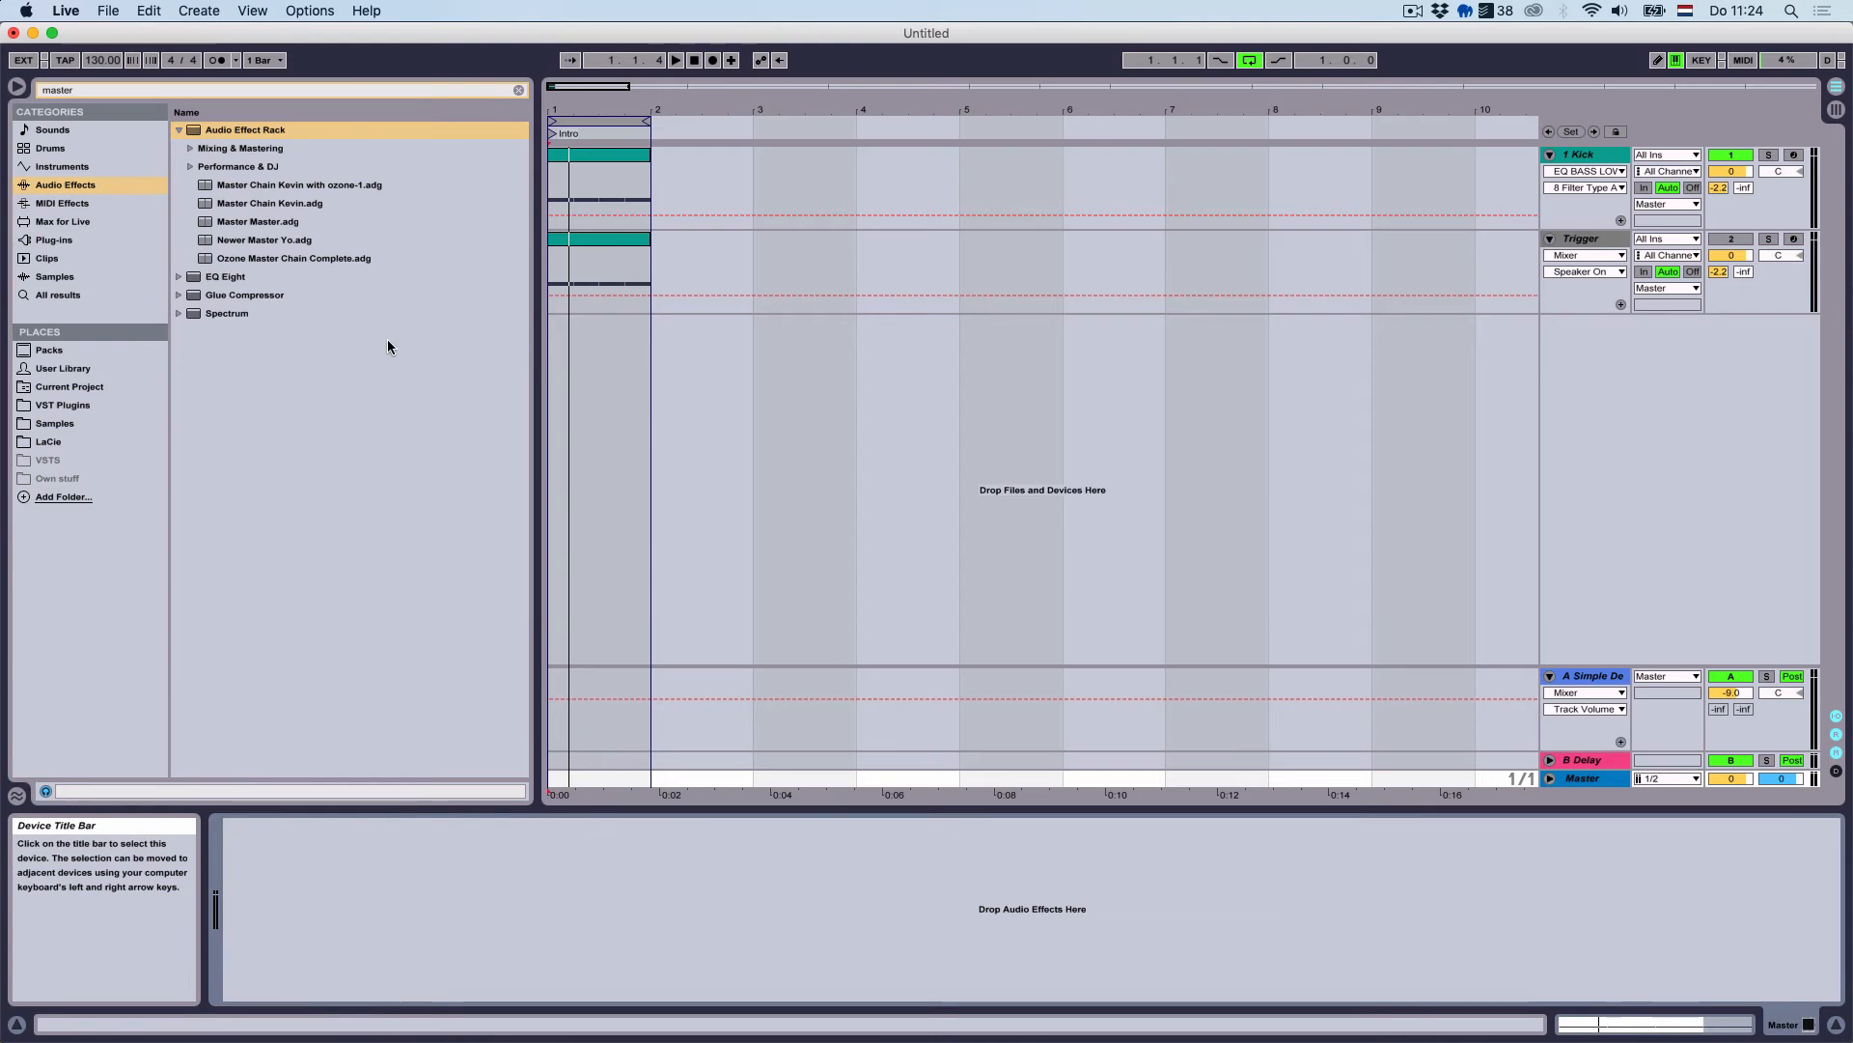
{"action": "left_click_drag", "start_coordinate": [276, 240], "coordinate": [394, 536]}
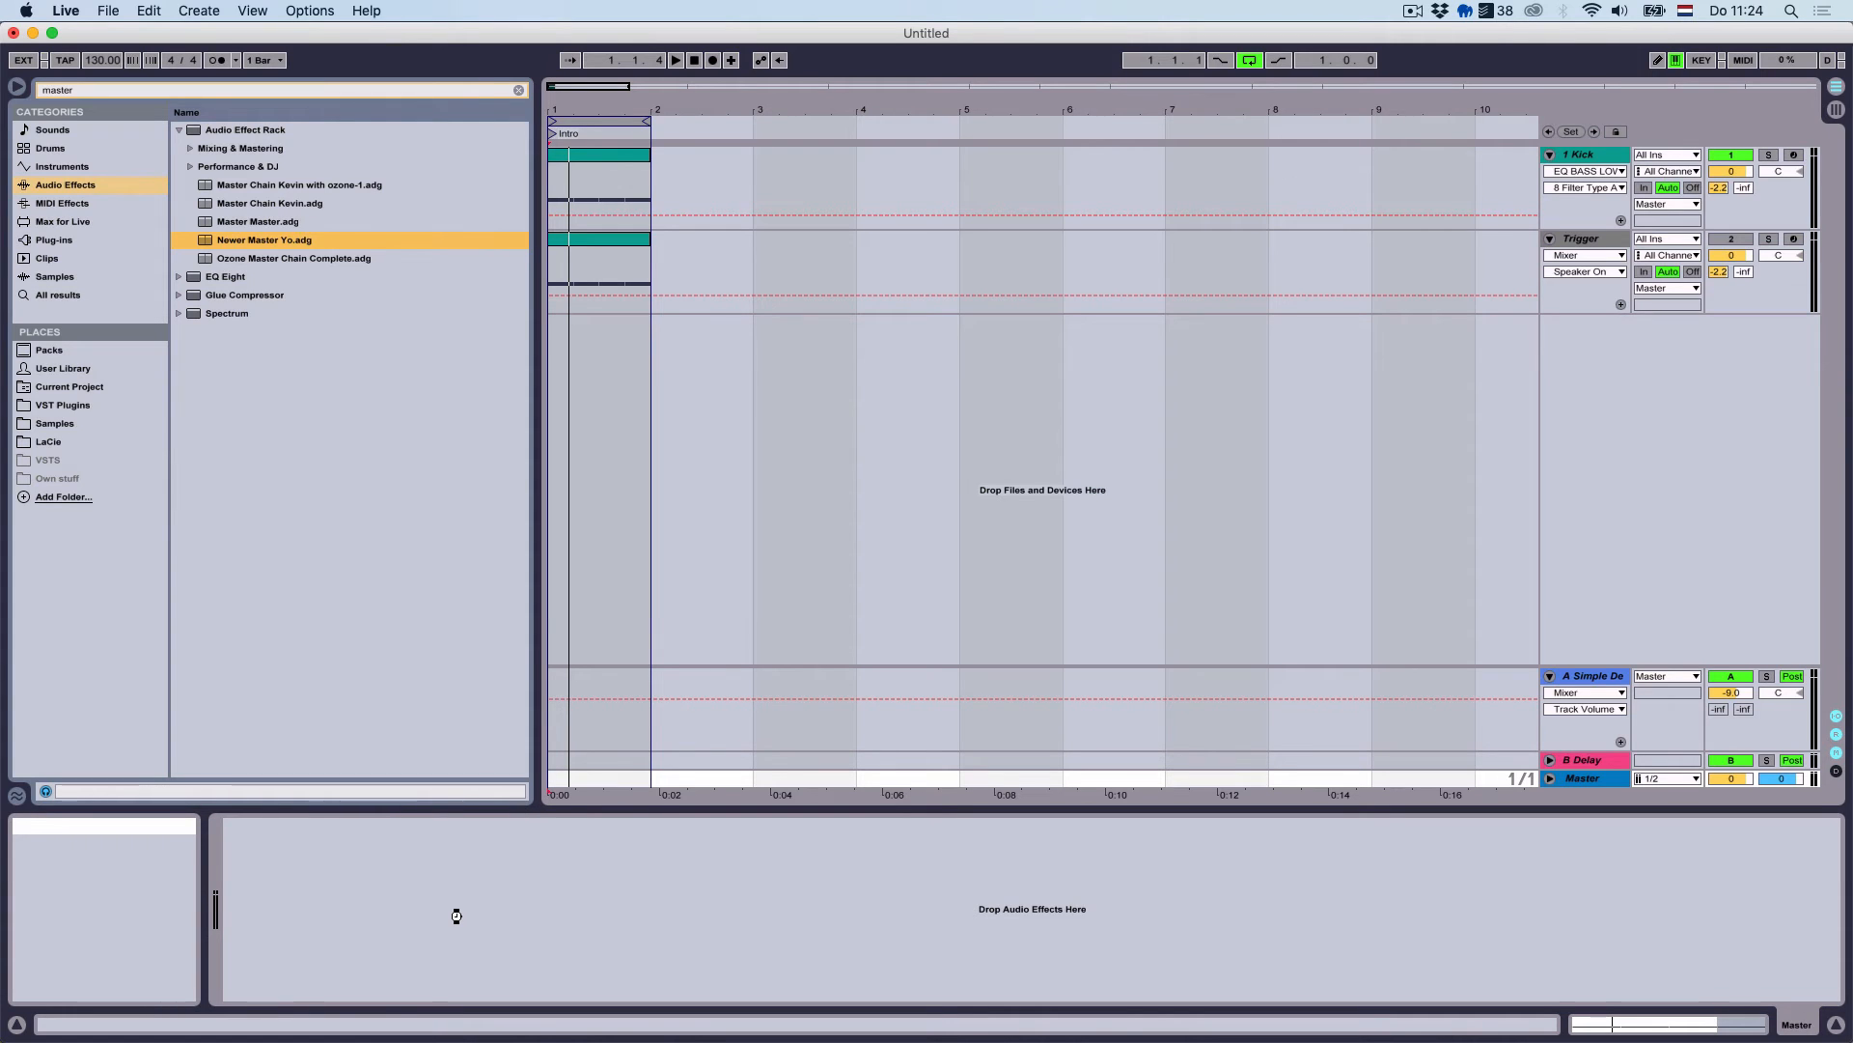
Place the Newer Master Yo rack on Master, reset EQ Eight output to 0 dB, and close Ozone's windows
{"action": "left_click_drag", "start_coordinate": [456, 915], "coordinate": [457, 915]}
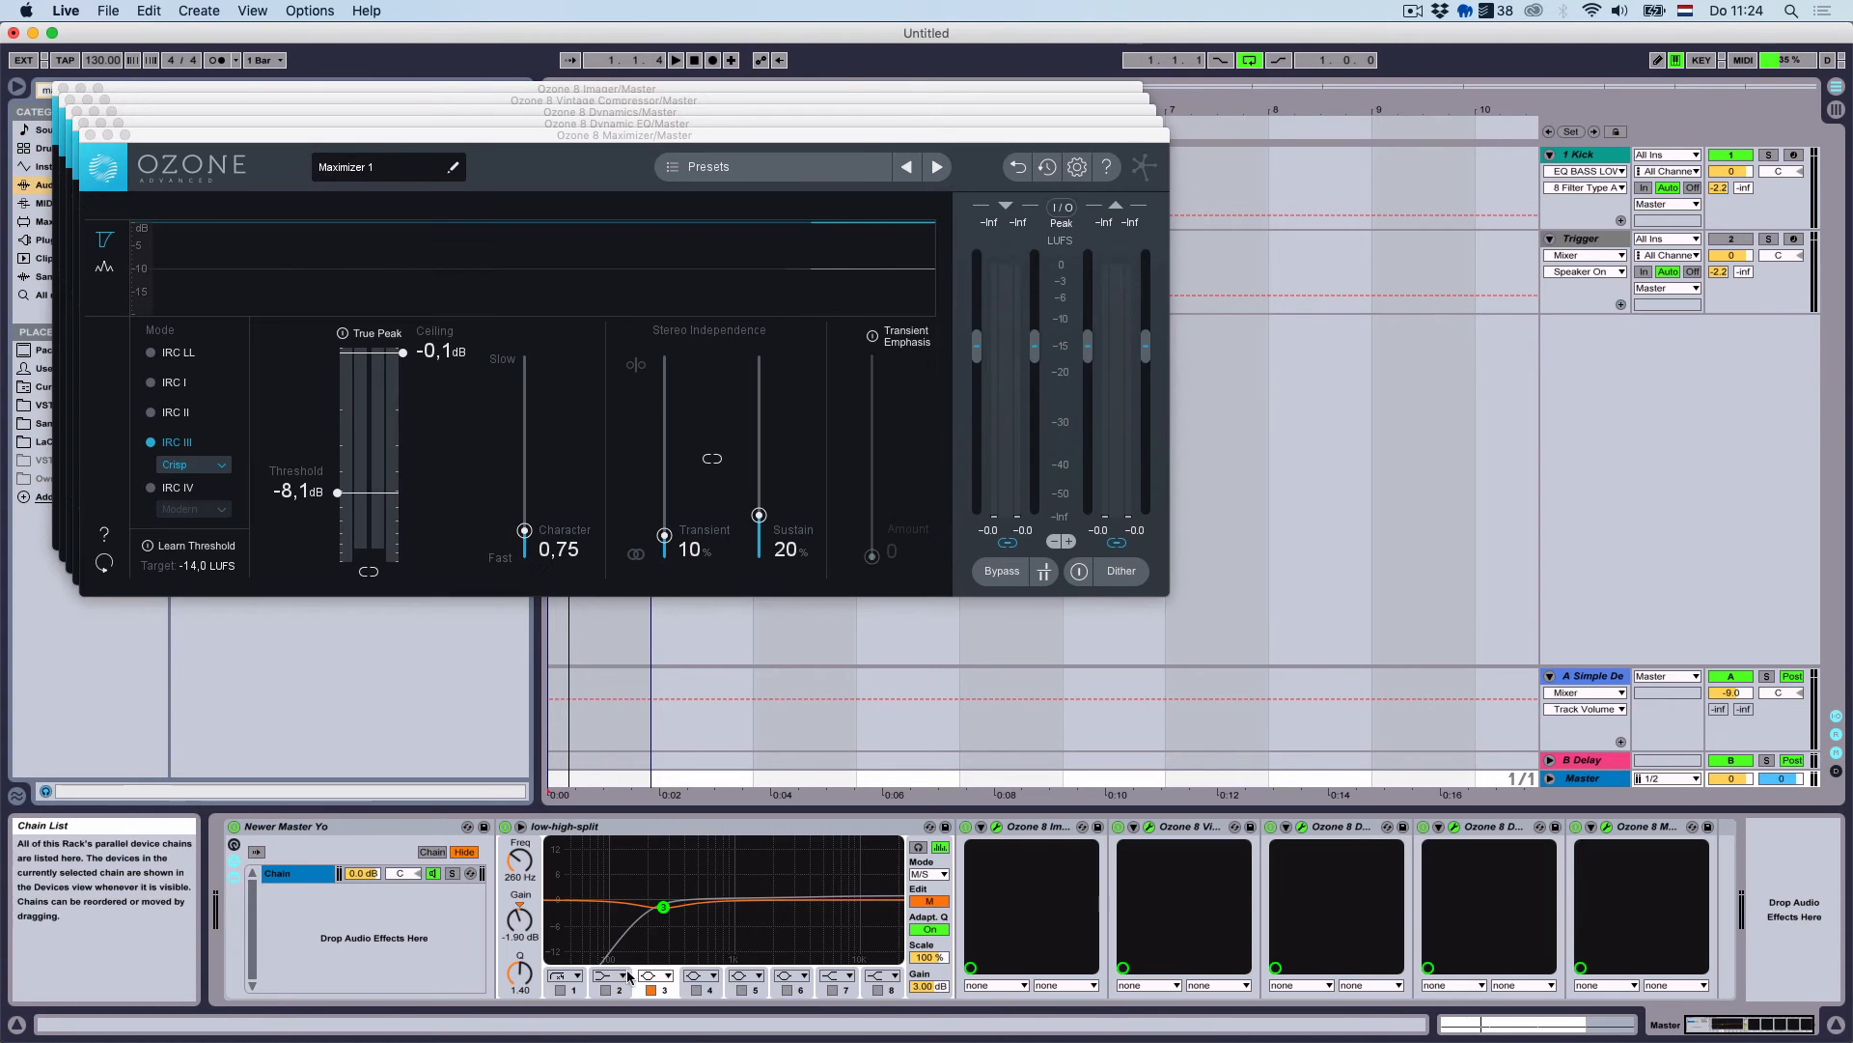
{"action": "left_click_drag", "start_coordinate": [927, 986], "coordinate": [924, 1000]}
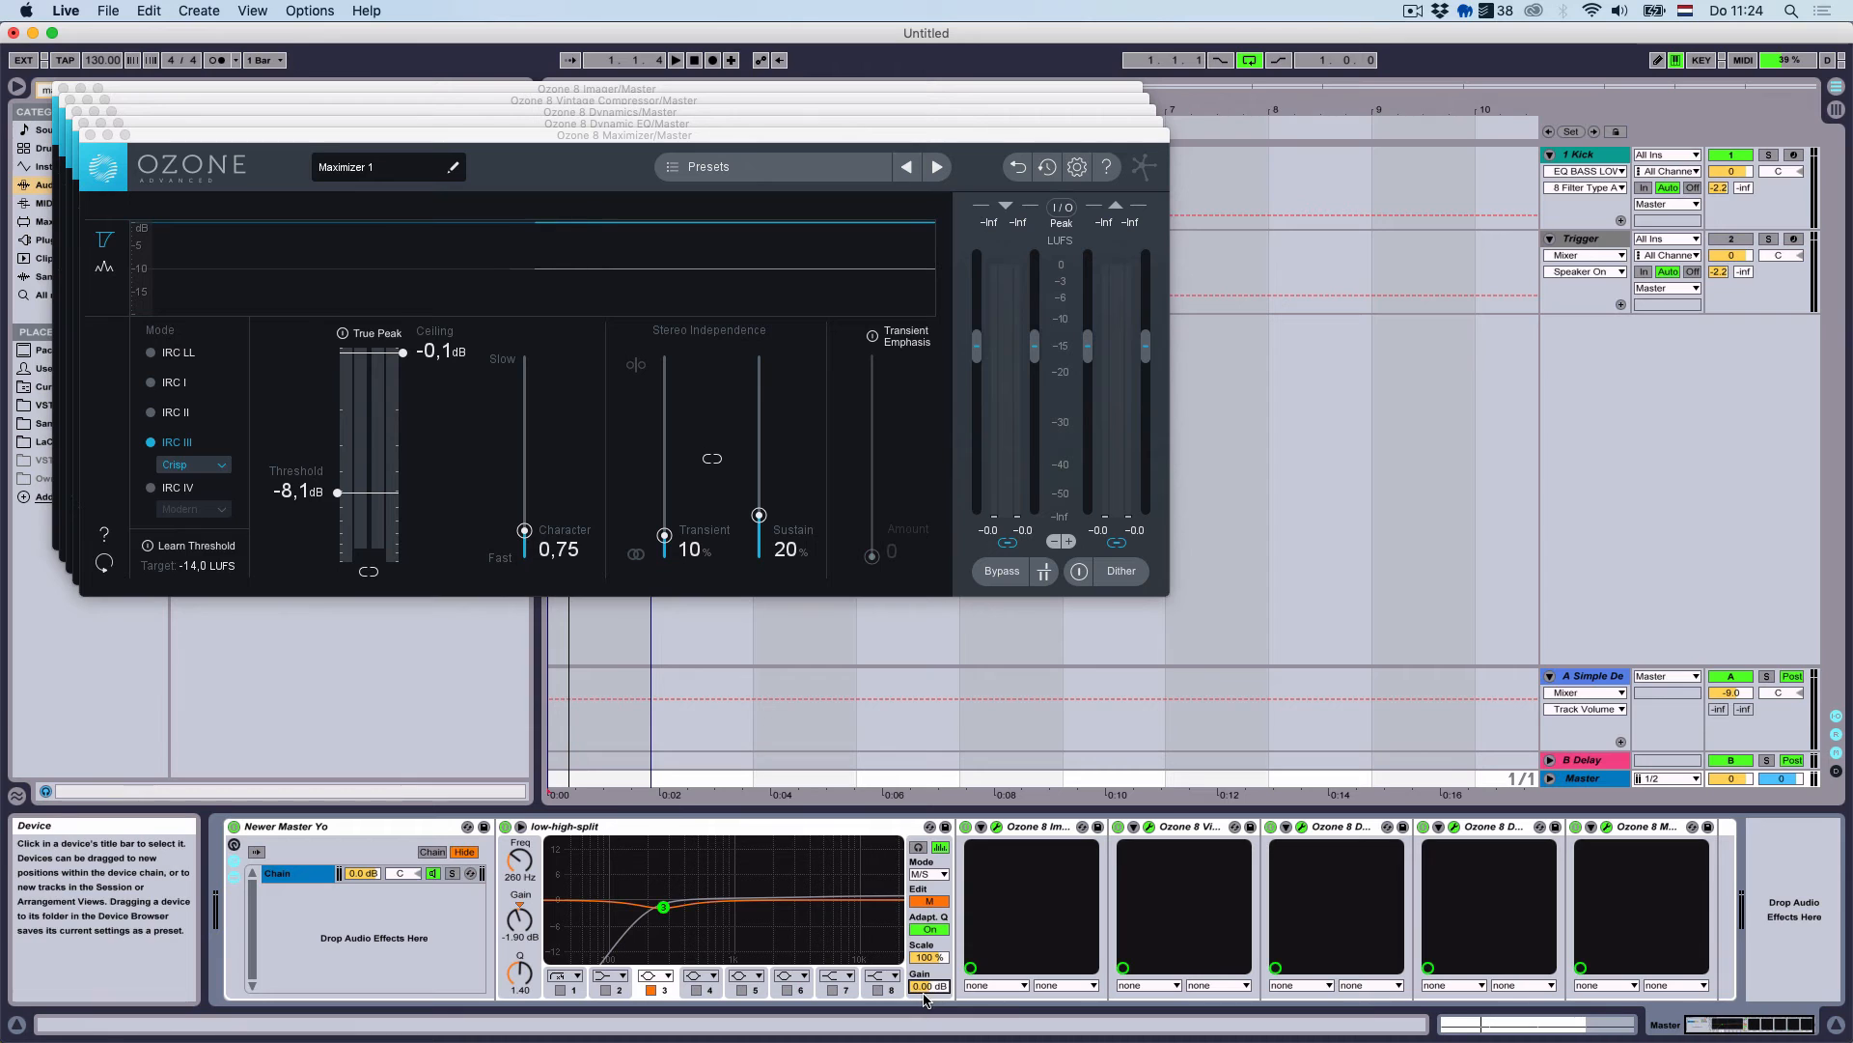
{"action": "left_click", "coordinate": [94, 135]}
{"action": "left_click", "coordinate": [83, 124]}
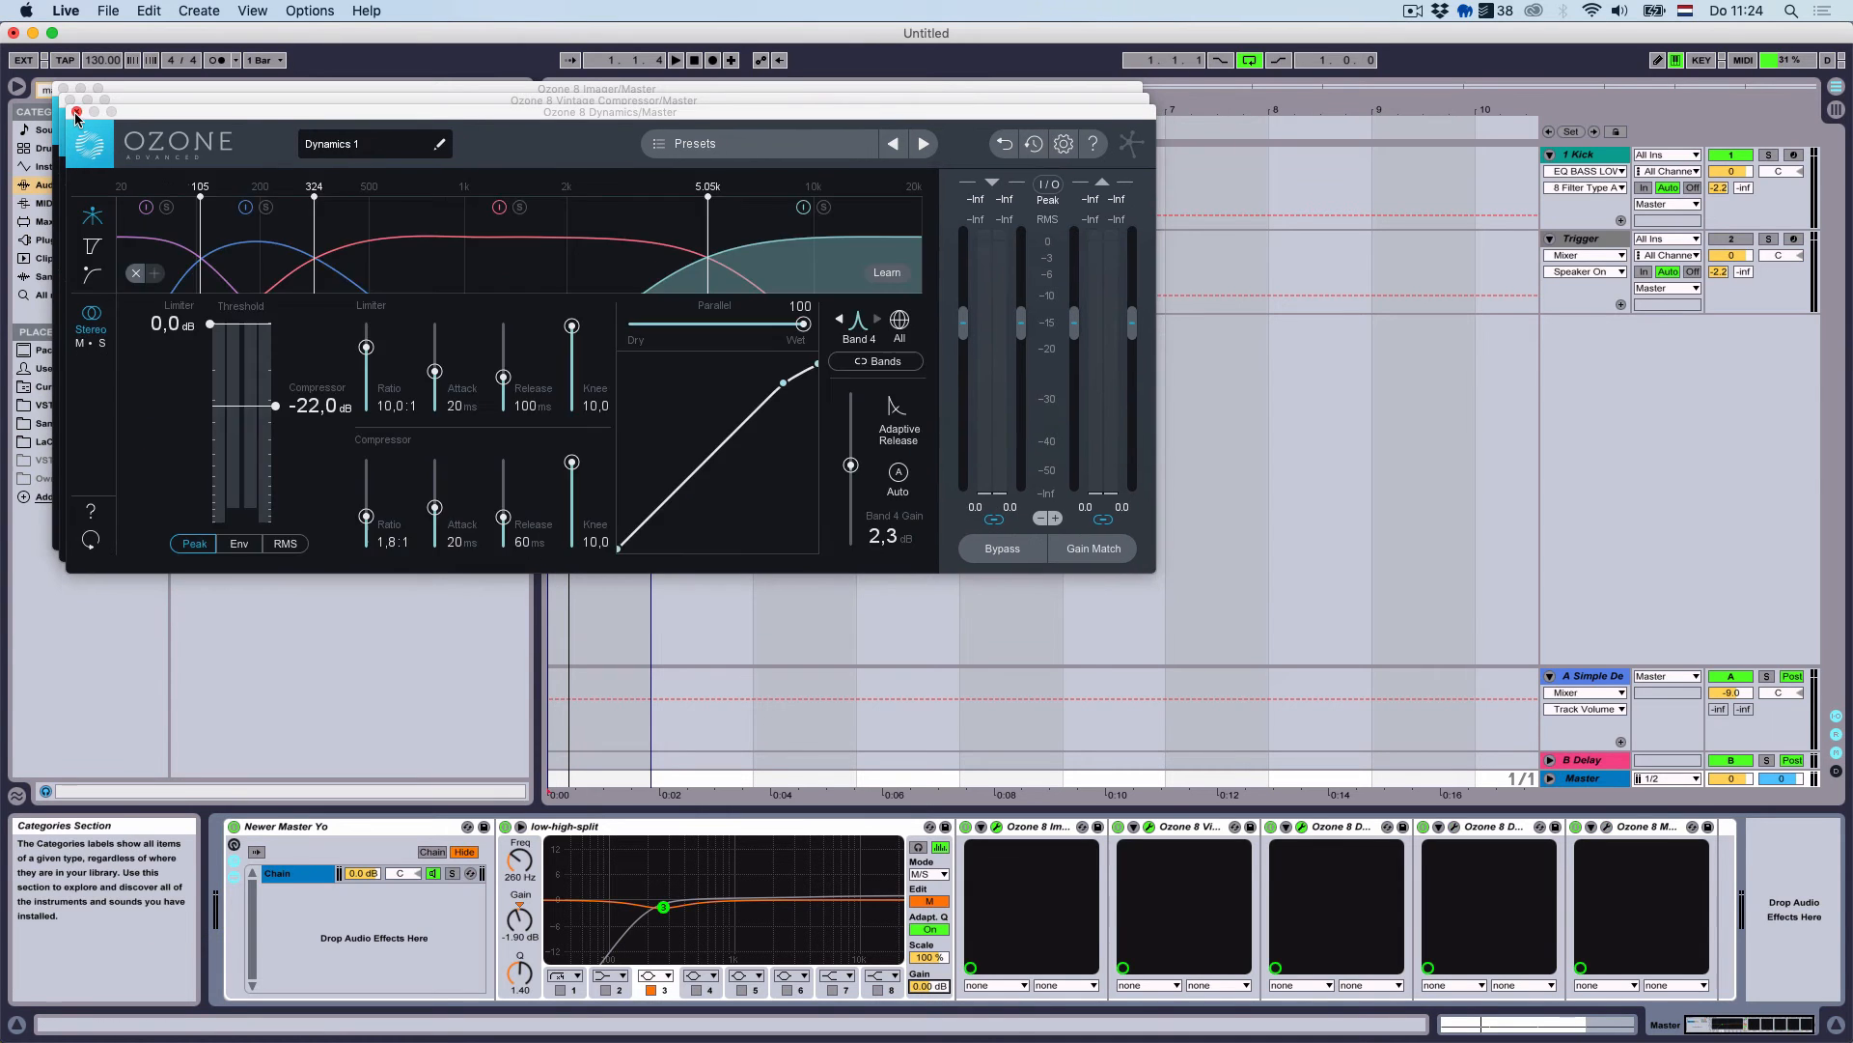
{"action": "left_click", "coordinate": [76, 112]}
{"action": "left_click", "coordinate": [69, 100]}
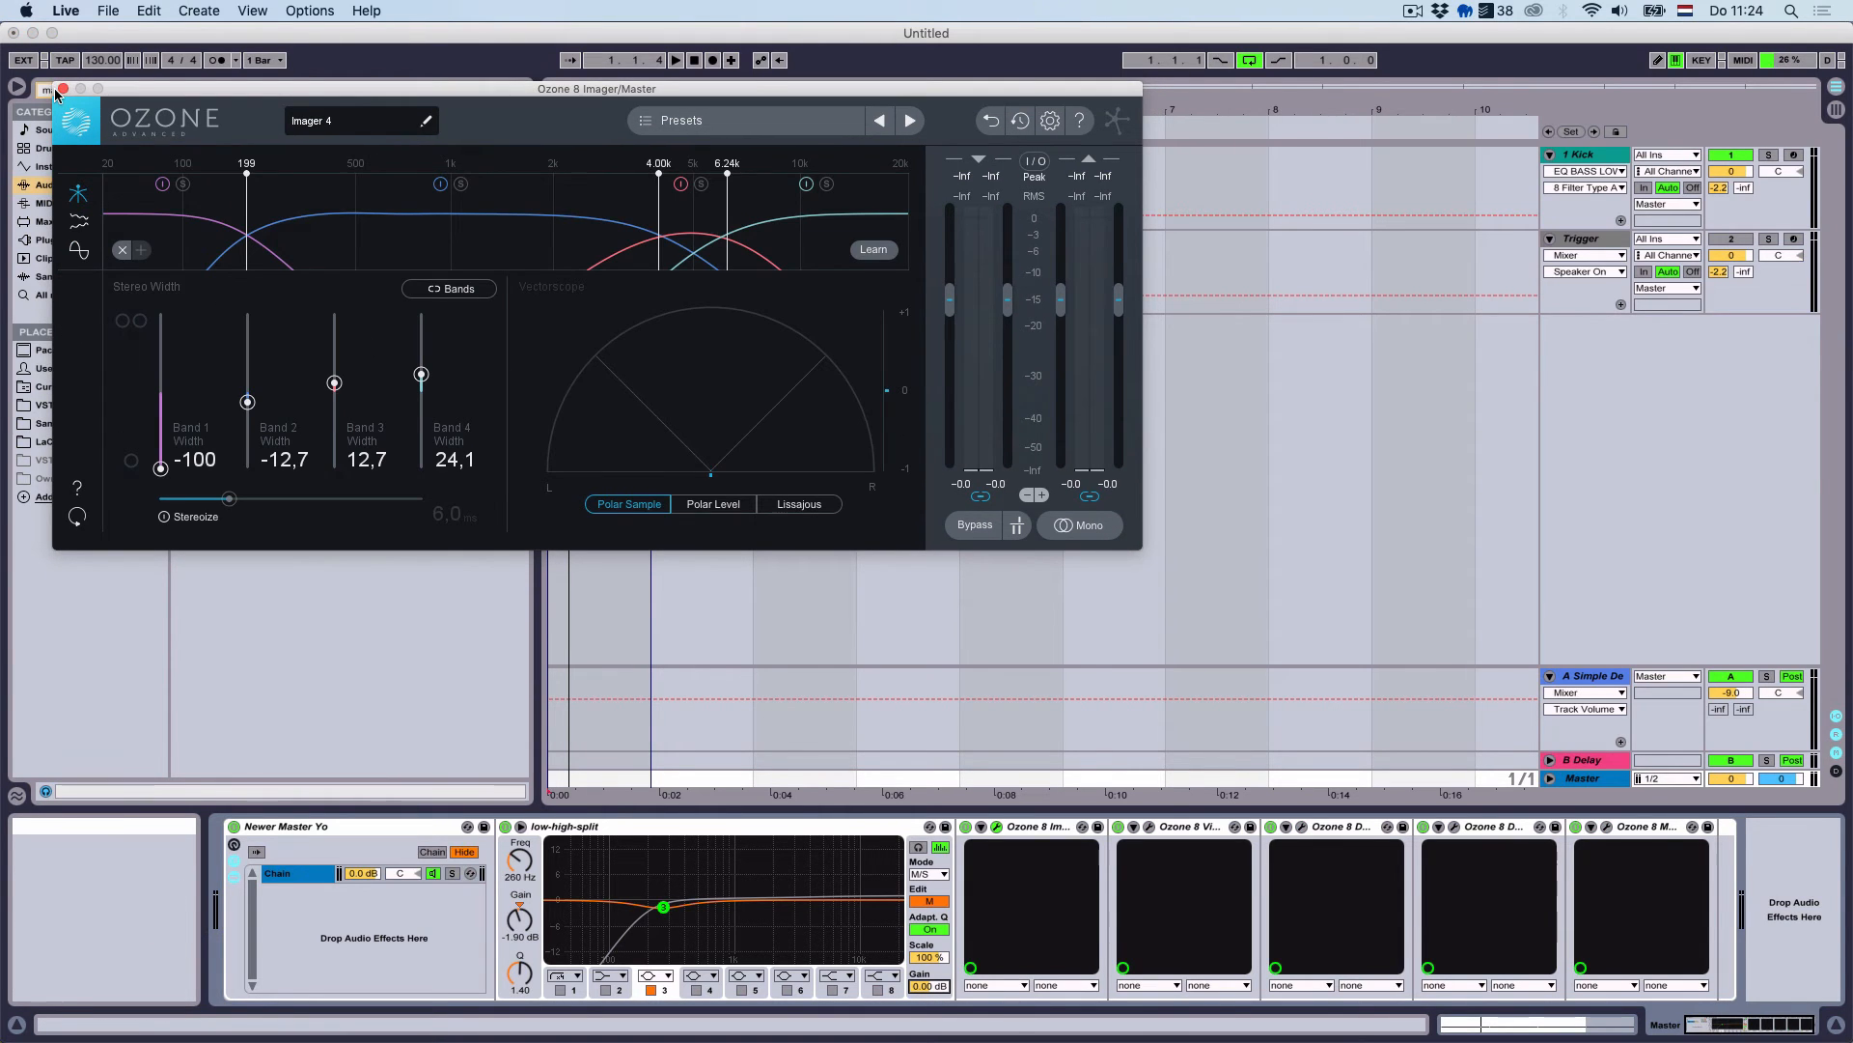
{"action": "left_click", "coordinate": [61, 89]}
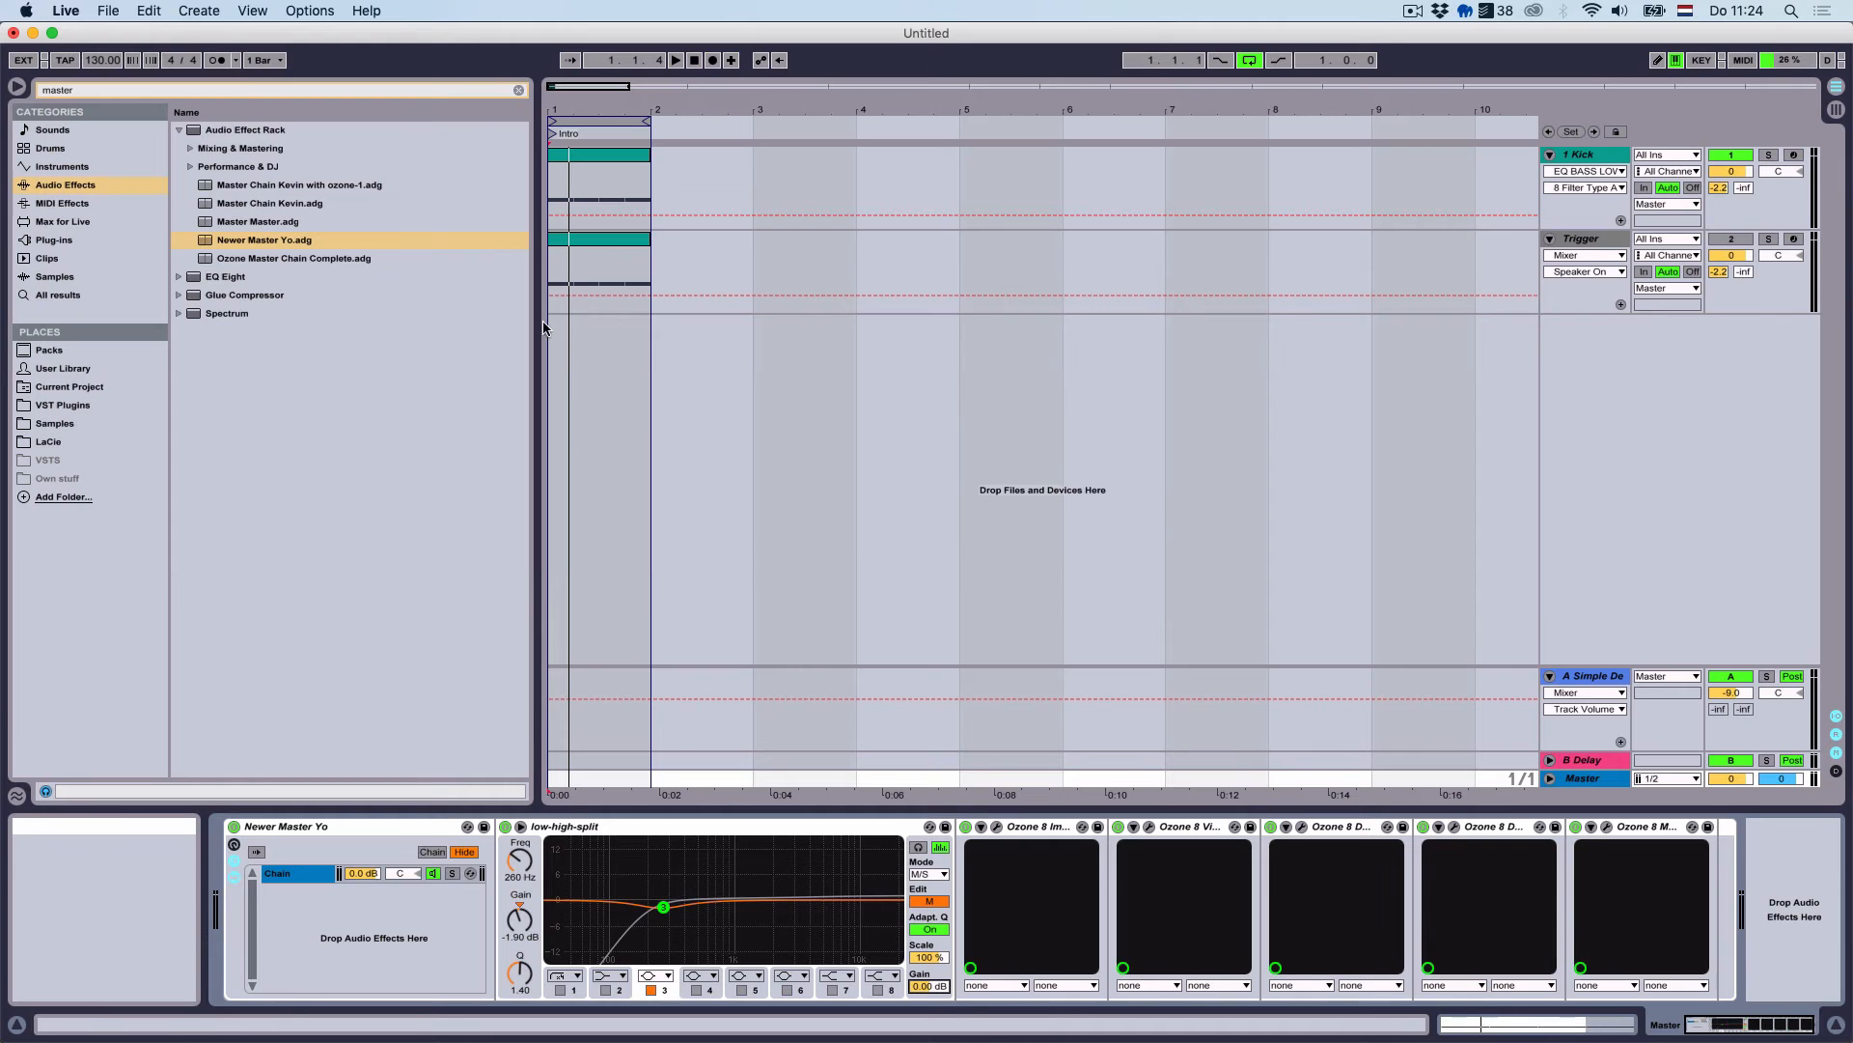
Set the Ozone Maximizer threshold to about -7.6 dB while playing, then close its window
{"action": "left_click", "coordinate": [1607, 827]}
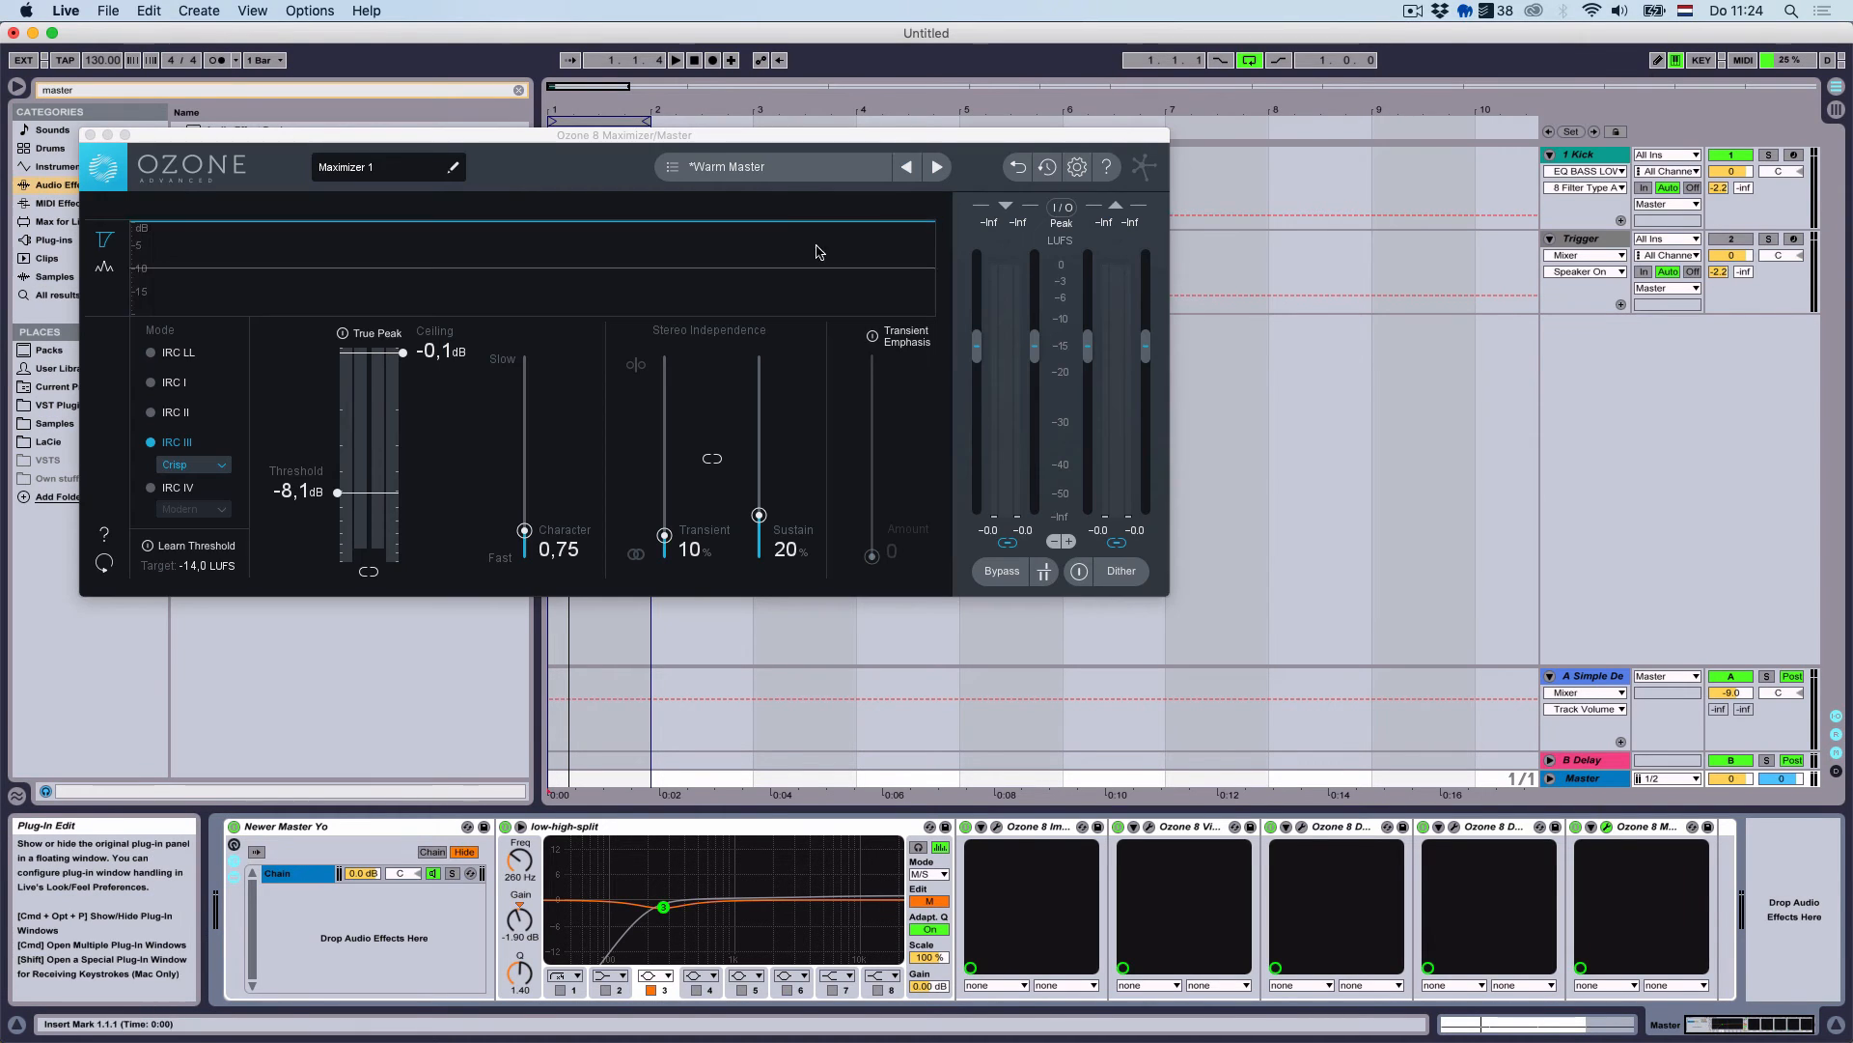
{"action": "left_click", "coordinate": [695, 62]}
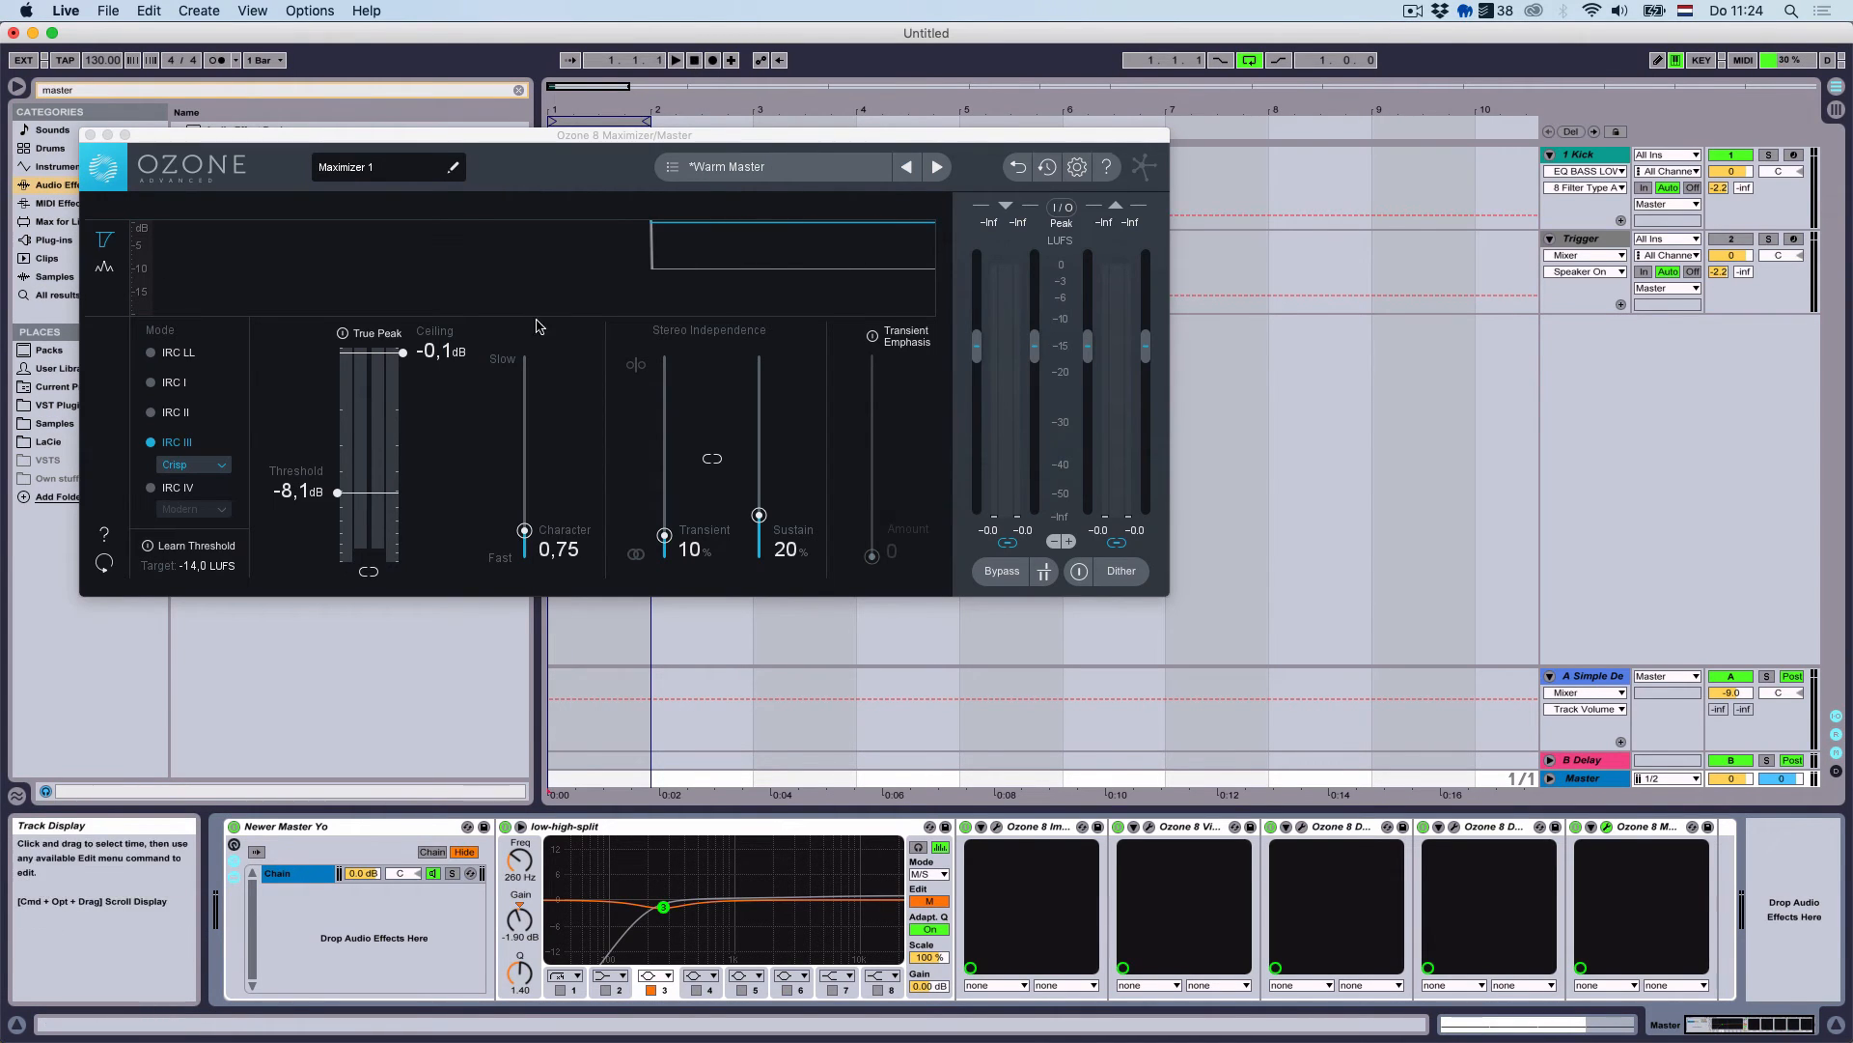
{"action": "mouse_move", "coordinate": [351, 494]}
{"action": "left_mouse_down"}
{"action": "mouse_move", "coordinate": [350, 451]}
{"action": "mouse_move", "coordinate": [342, 512]}
{"action": "mouse_move", "coordinate": [355, 482]}
{"action": "left_mouse_up"}
{"action": "key", "text": "space"}
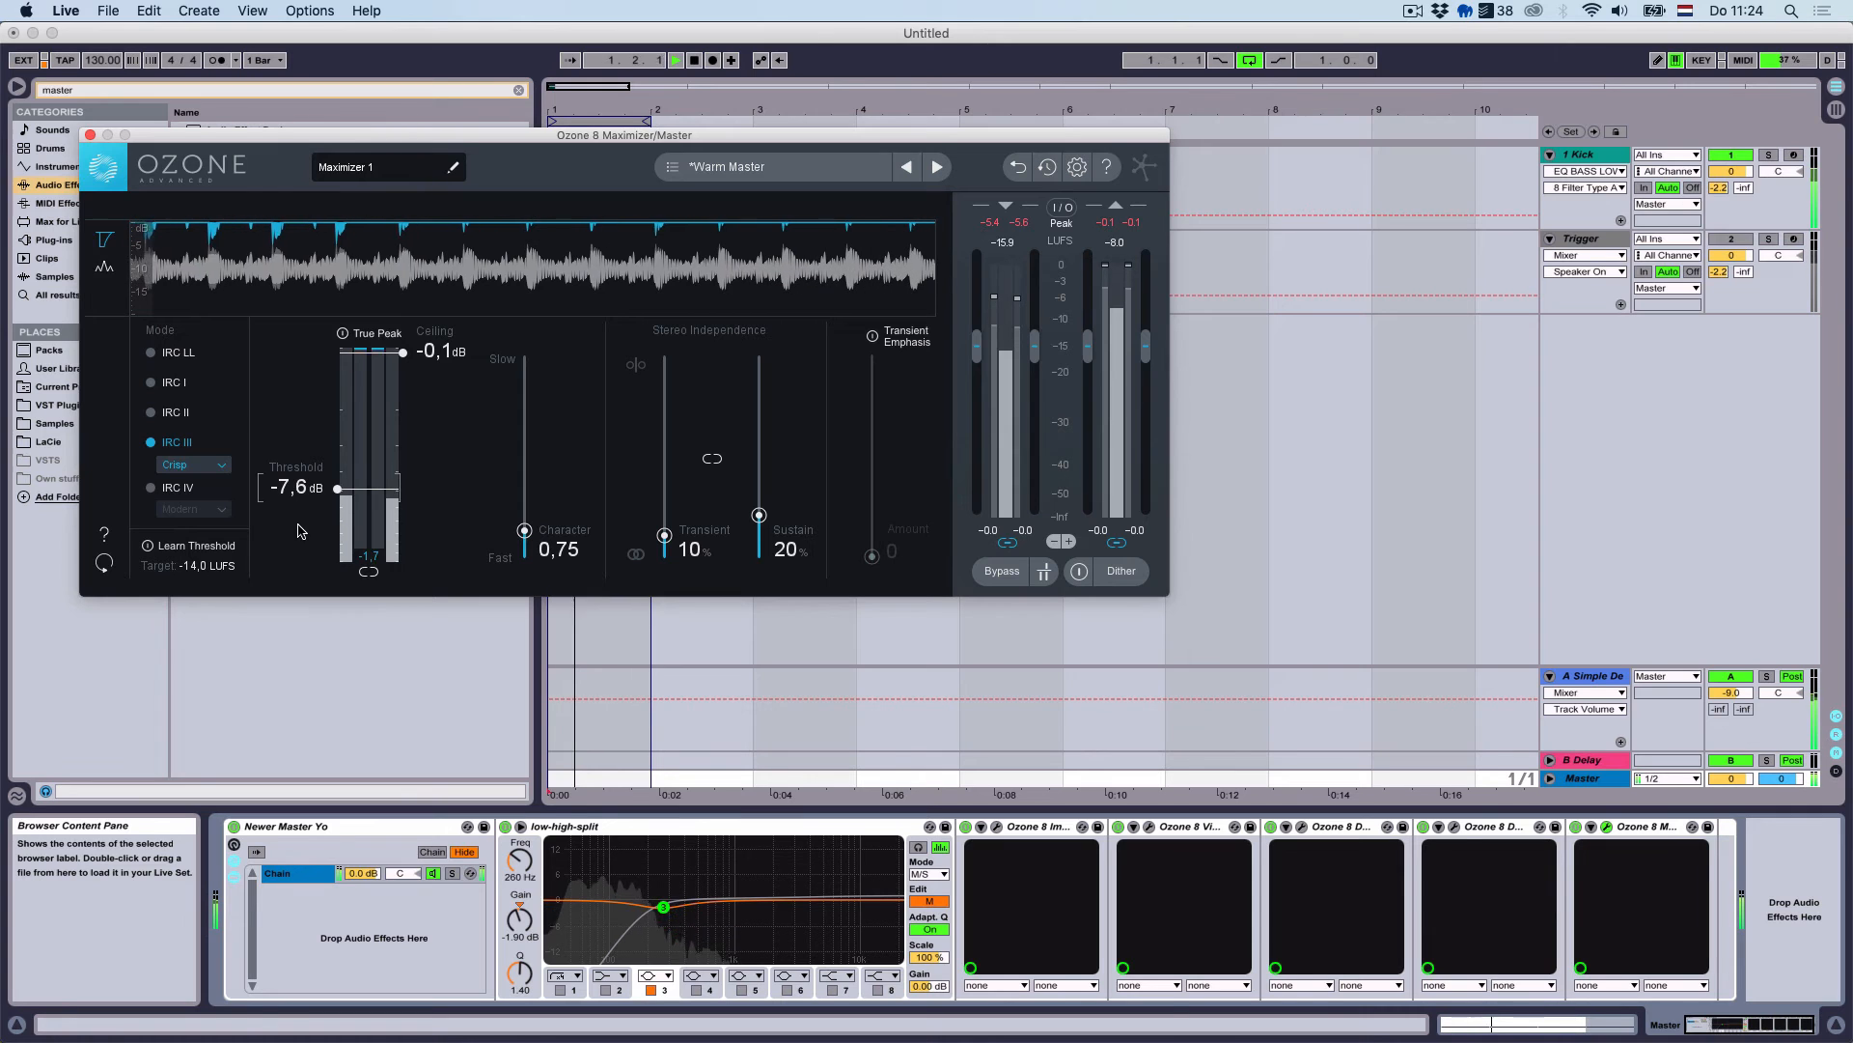
{"action": "left_click", "coordinate": [90, 134]}
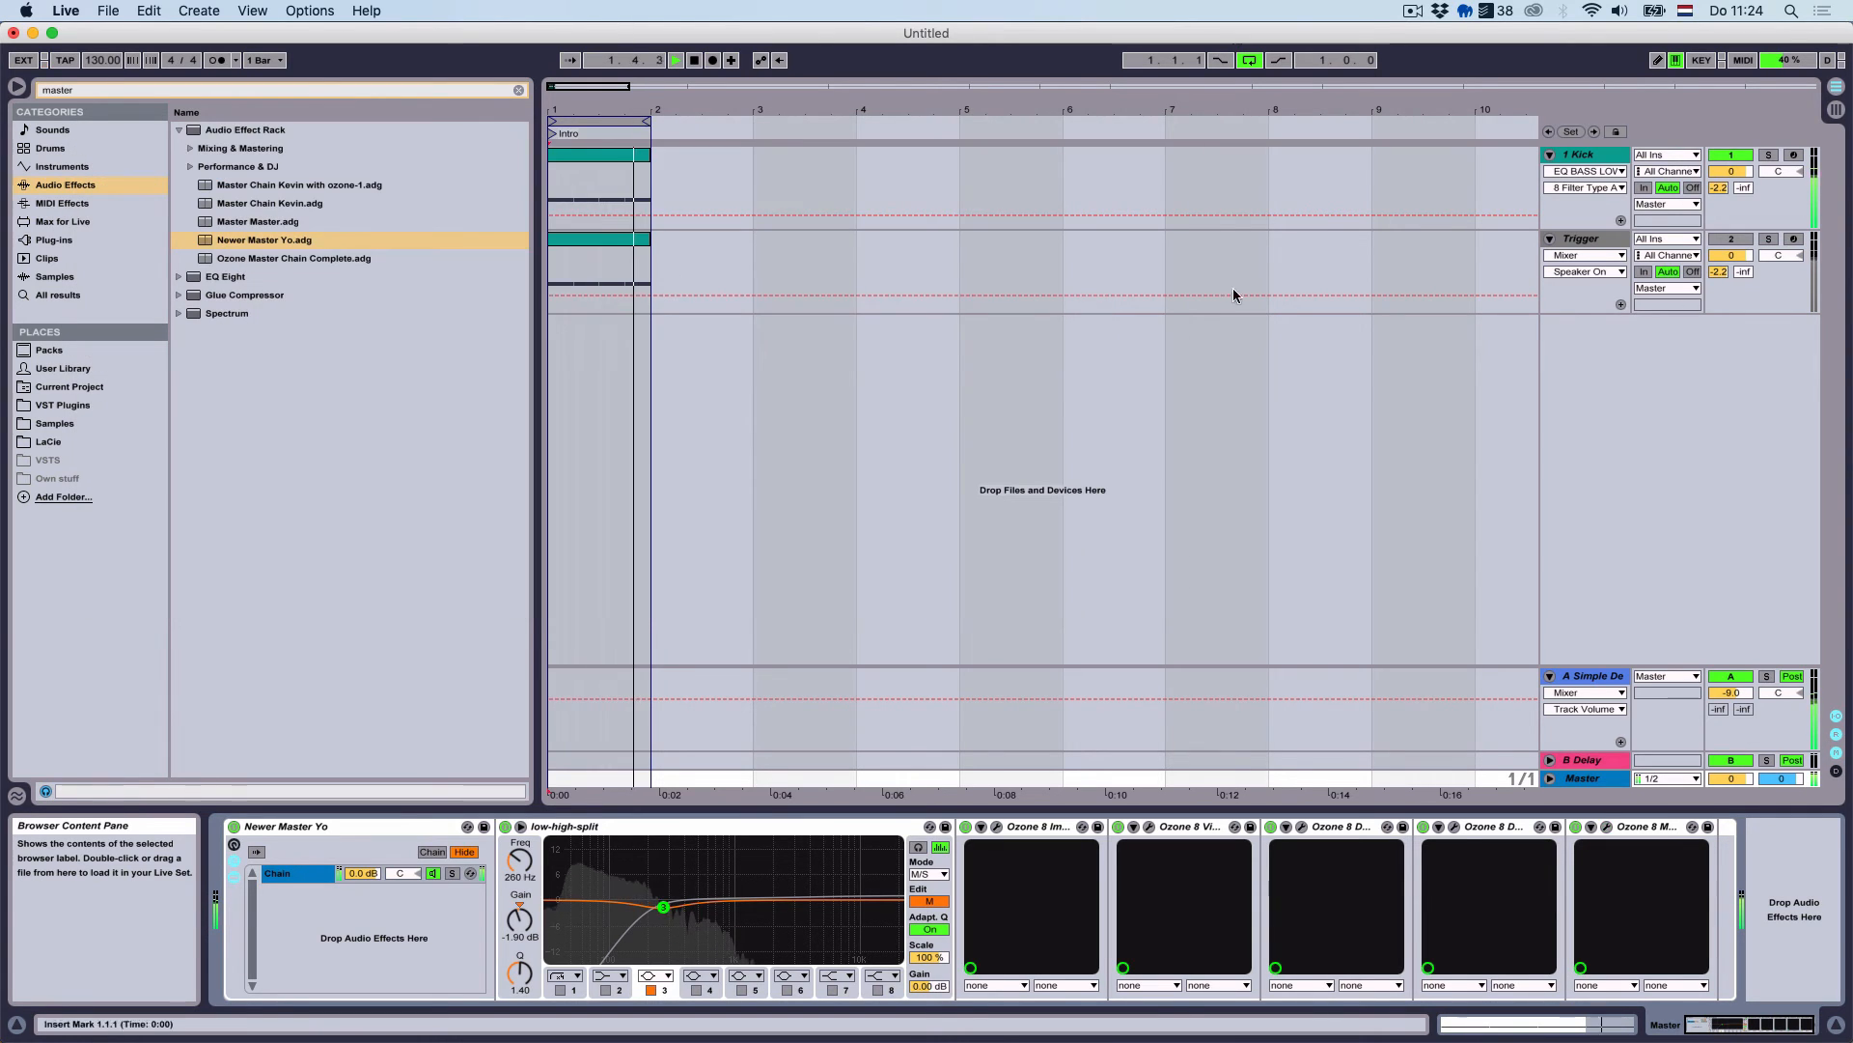
Insert a new MIDI track below Trigger with an empty one-bar clip
{"action": "left_click", "coordinate": [1606, 241]}
{"action": "key", "text": "super+shift+t"}
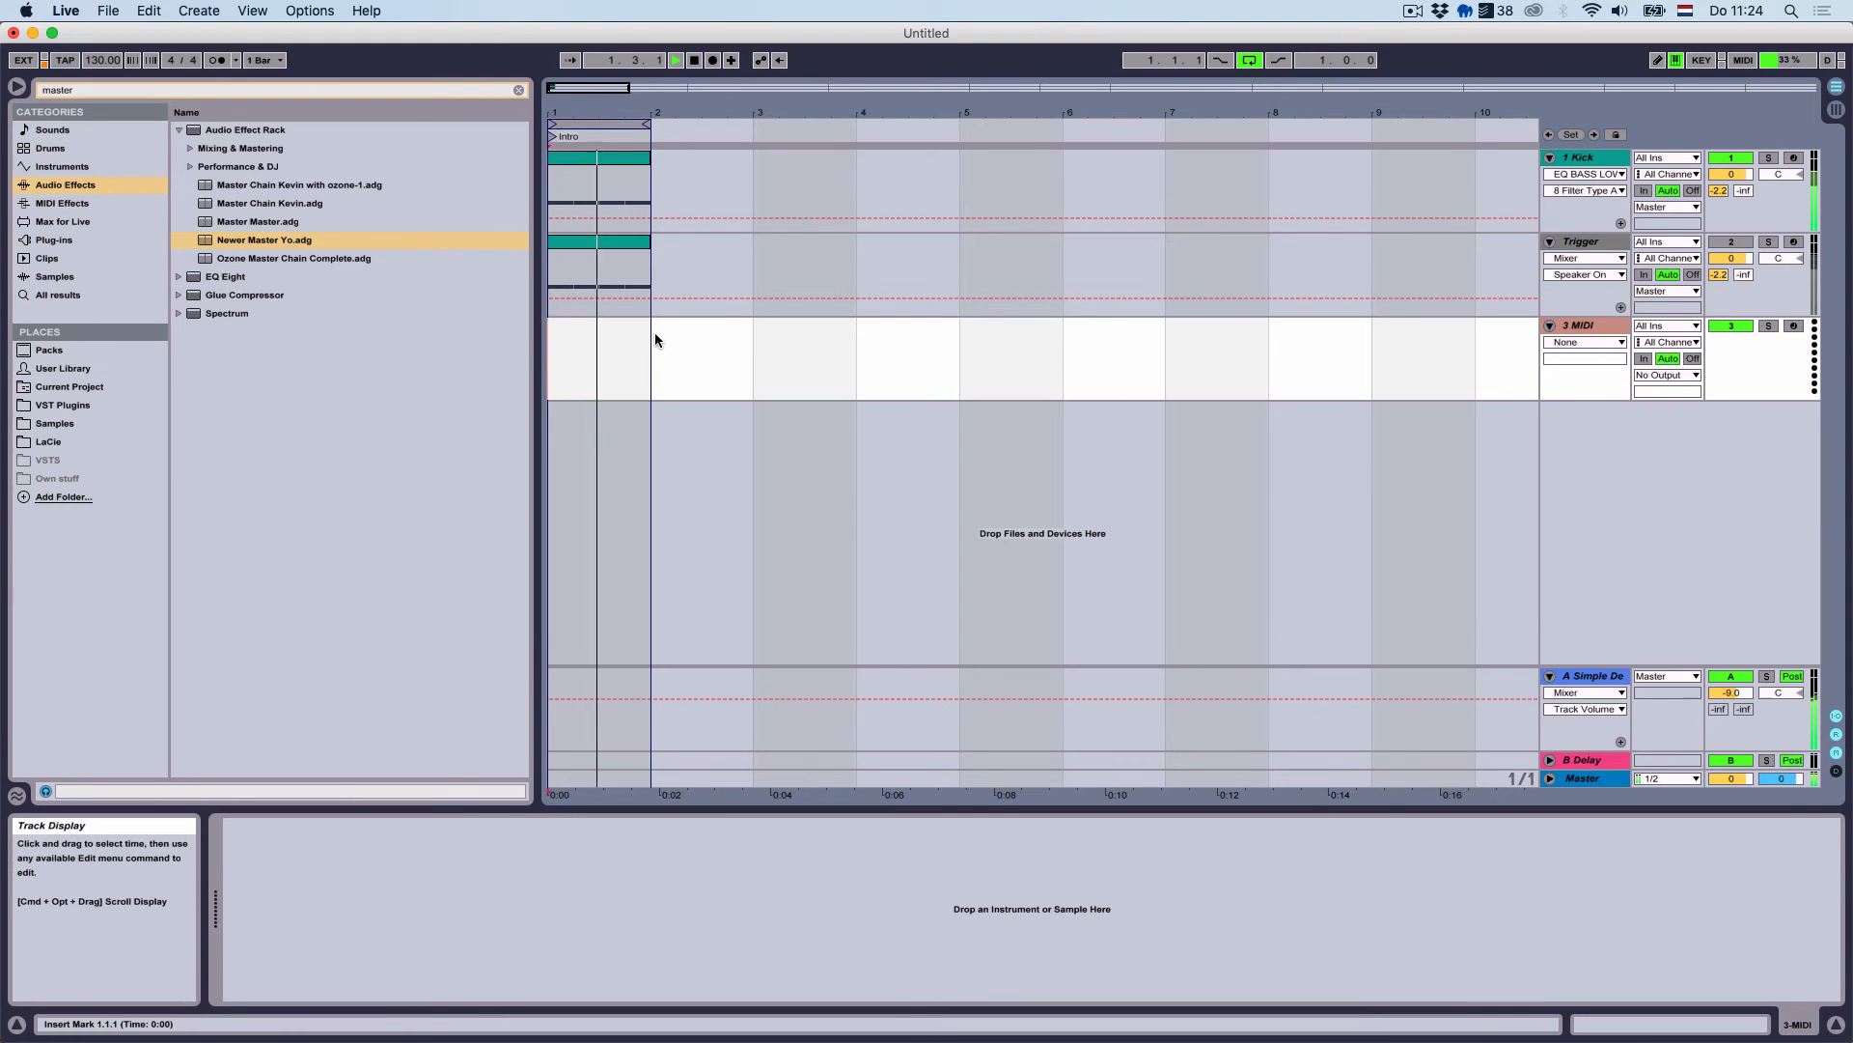
{"action": "key", "text": "super+shift+m"}
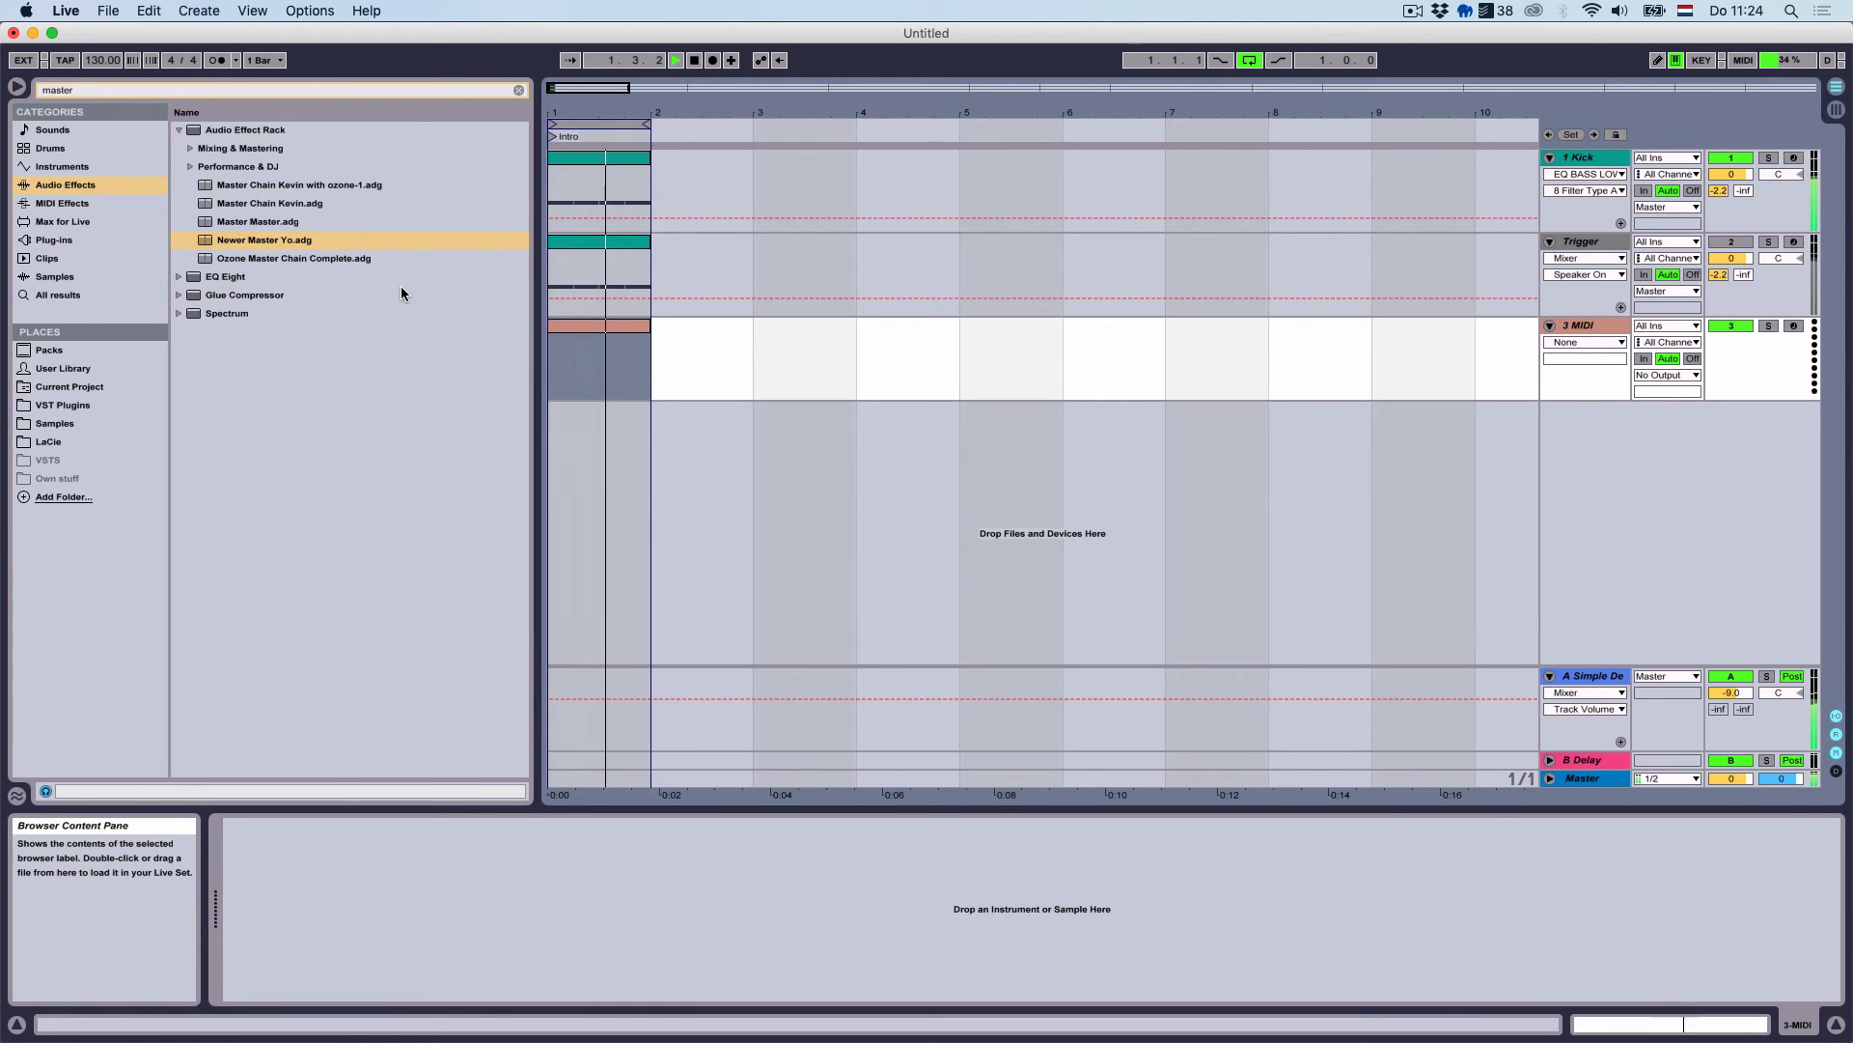
{"action": "left_click", "coordinate": [558, 326]}
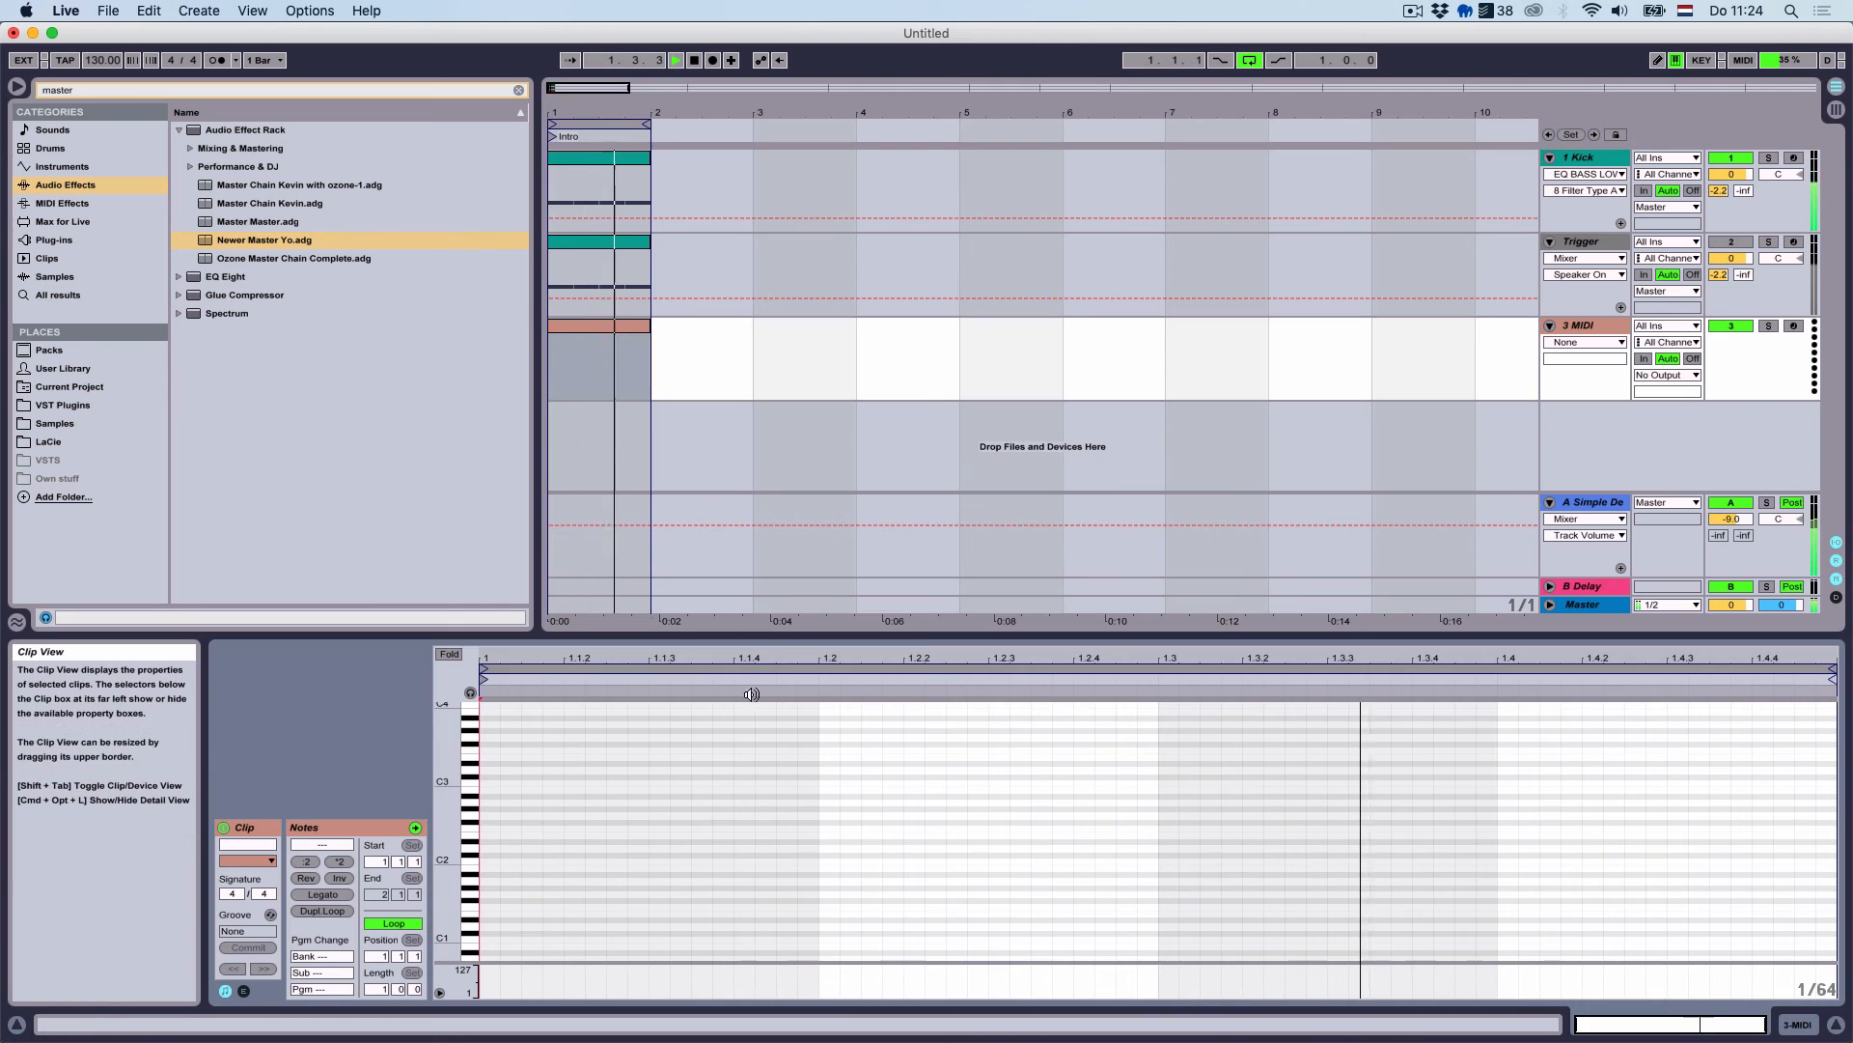
On a 1/8 grid, place C3 on the first off-beat and repeat it through the bar
{"action": "right_click", "coordinate": [749, 717]}
{"action": "left_click", "coordinate": [821, 941]}
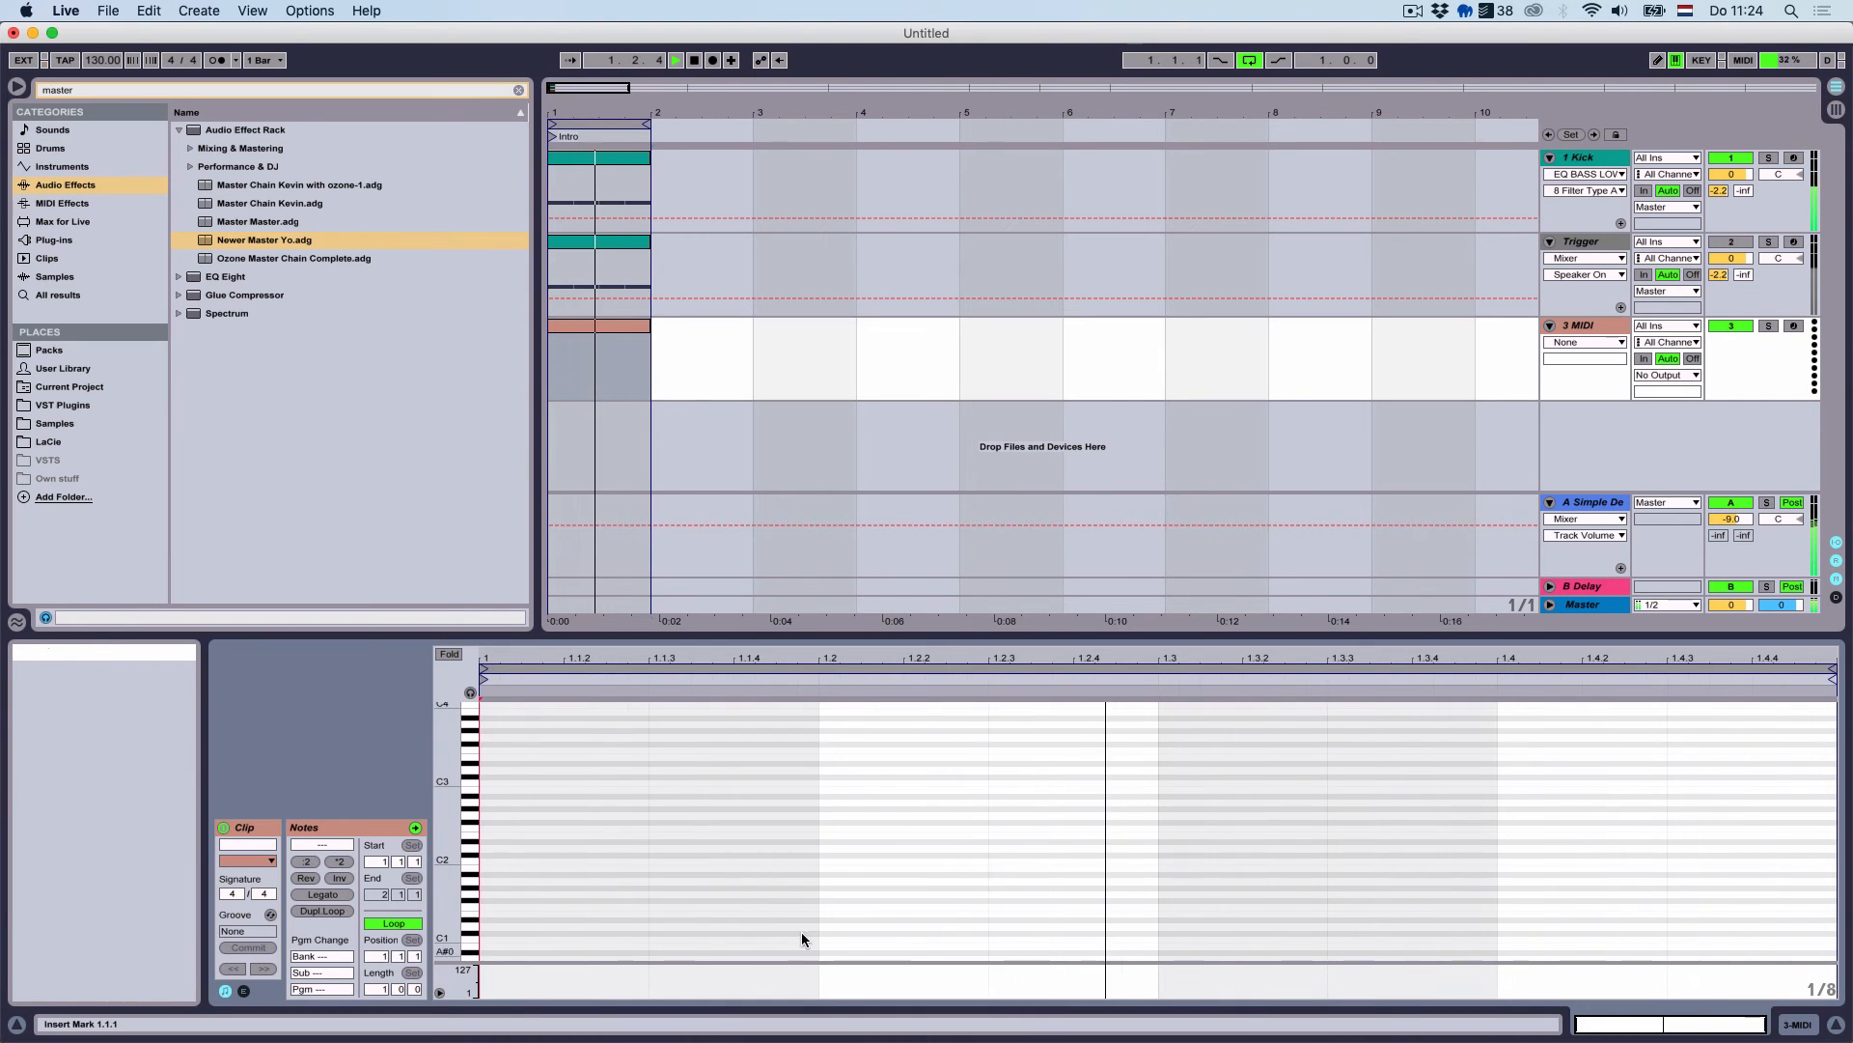
{"action": "double_click", "coordinate": [616, 782]}
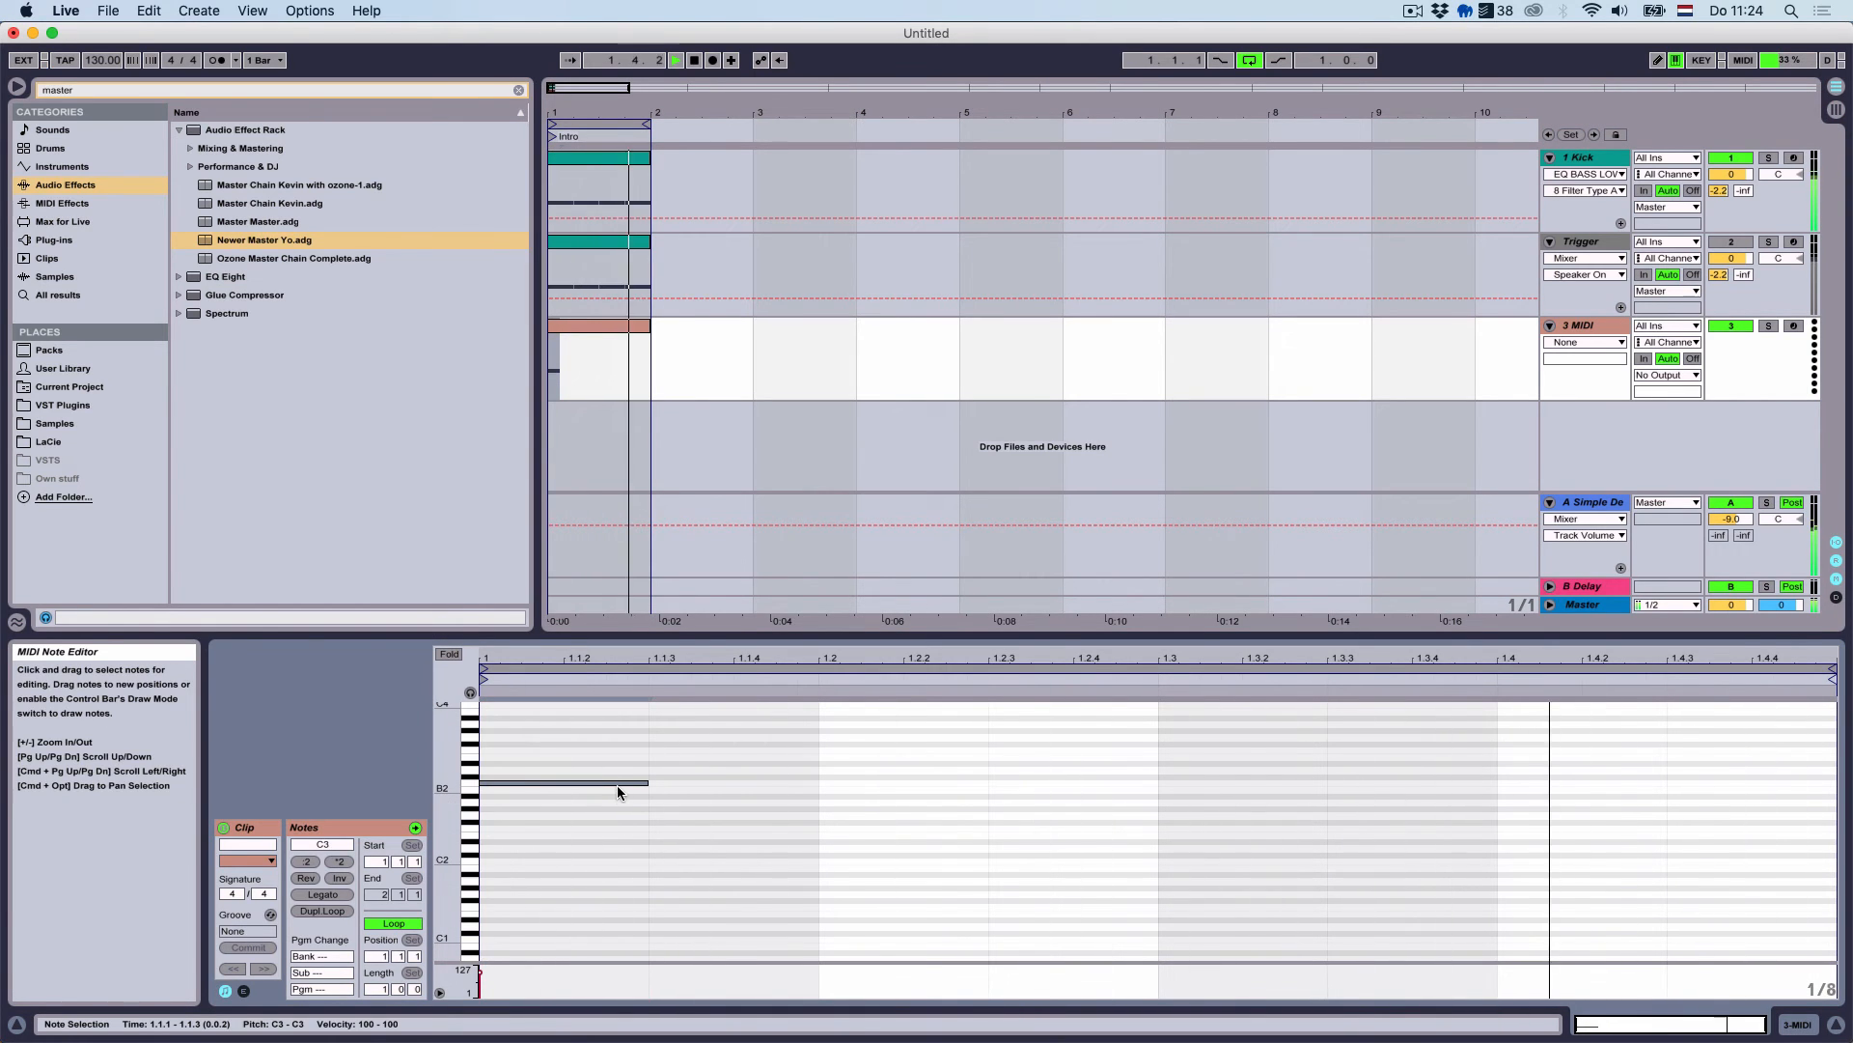
{"action": "left_click_drag", "start_coordinate": [613, 781], "coordinate": [788, 816]}
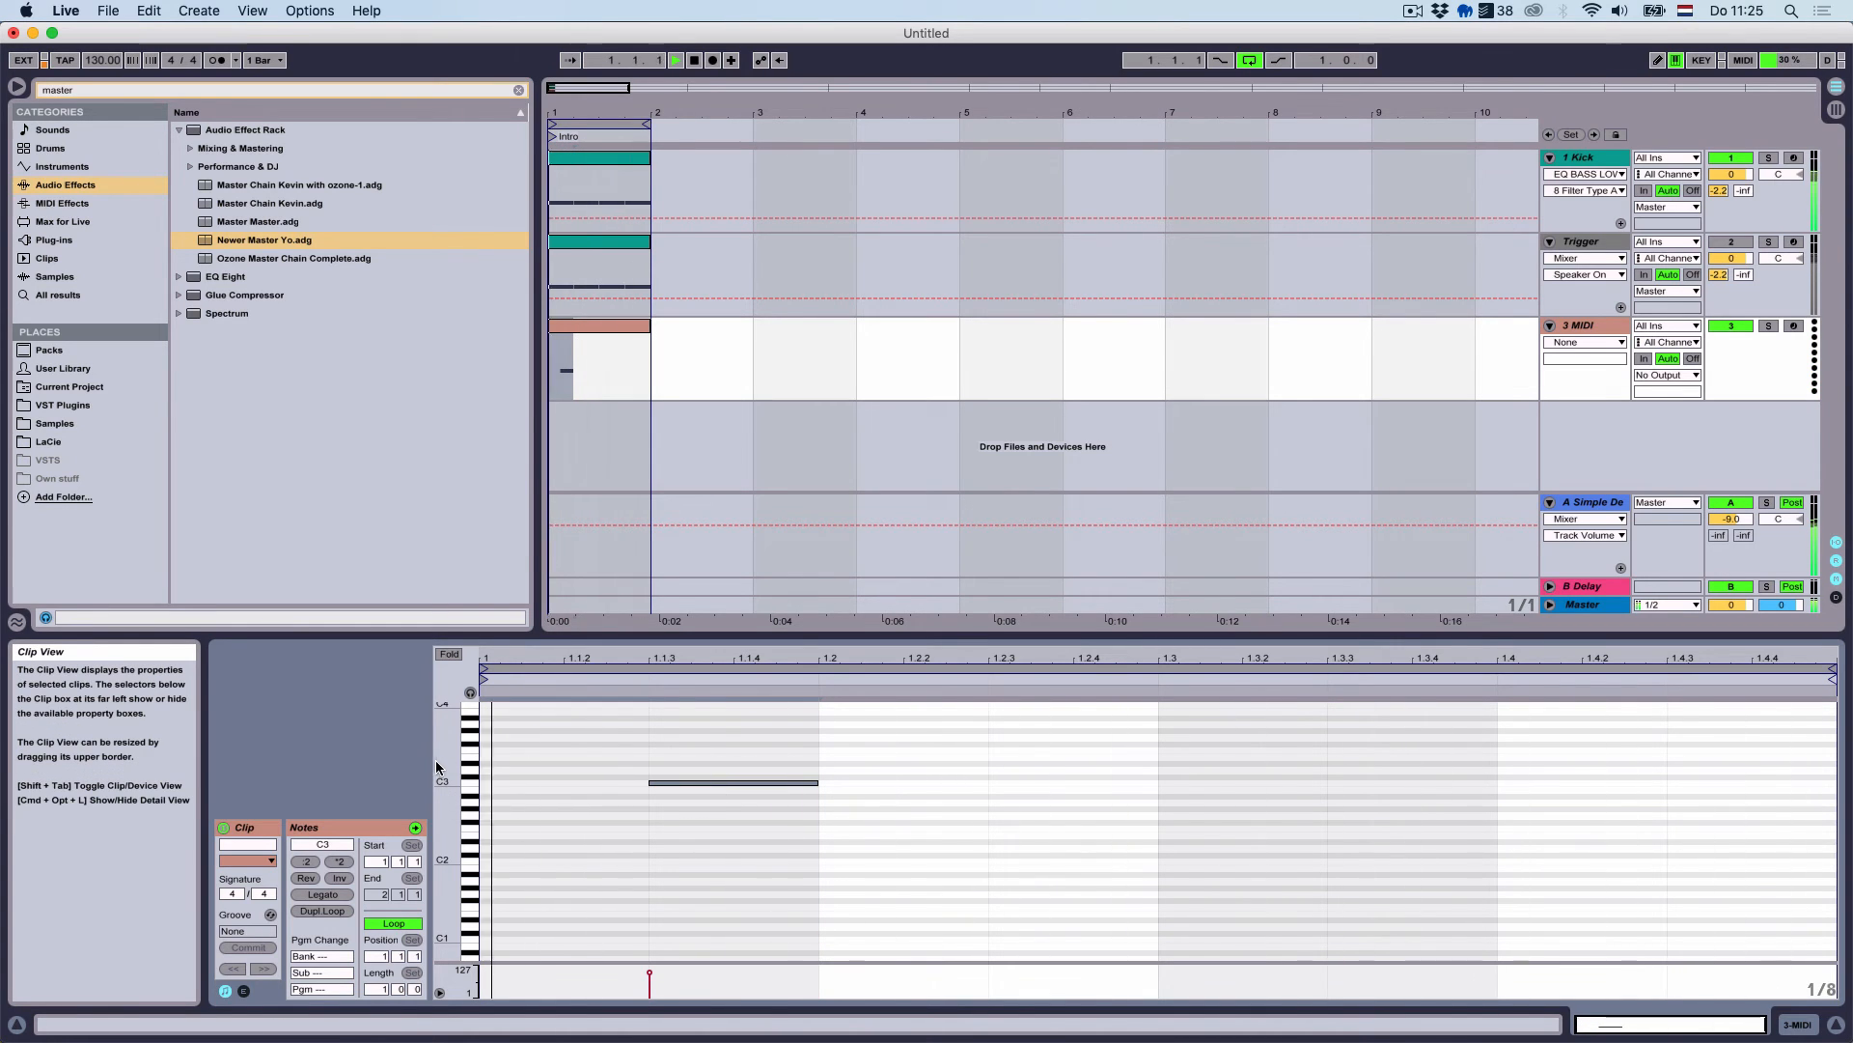
{"action": "key", "text": "super+d"}
{"action": "key", "text": "super+d"}
{"action": "key", "text": "super+d"}
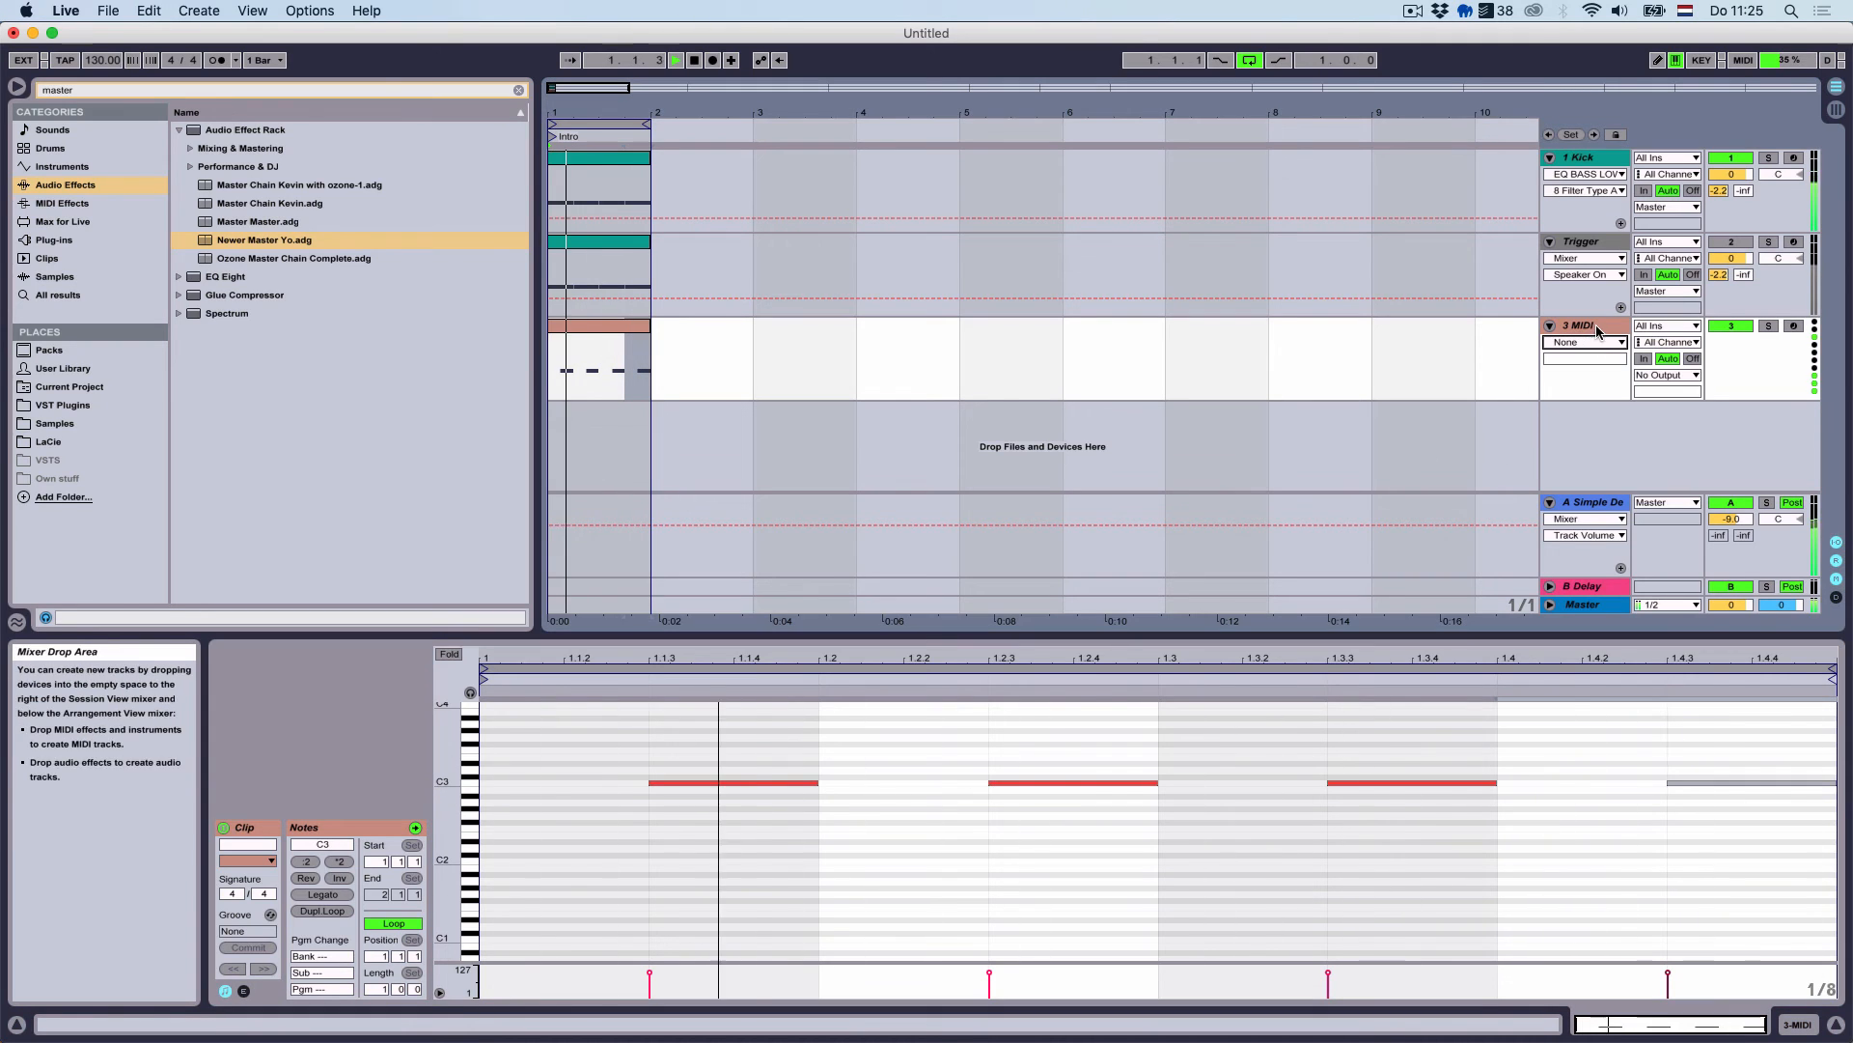
{"action": "key", "text": "shift+Tab"}
{"action": "left_click", "coordinate": [70, 422]}
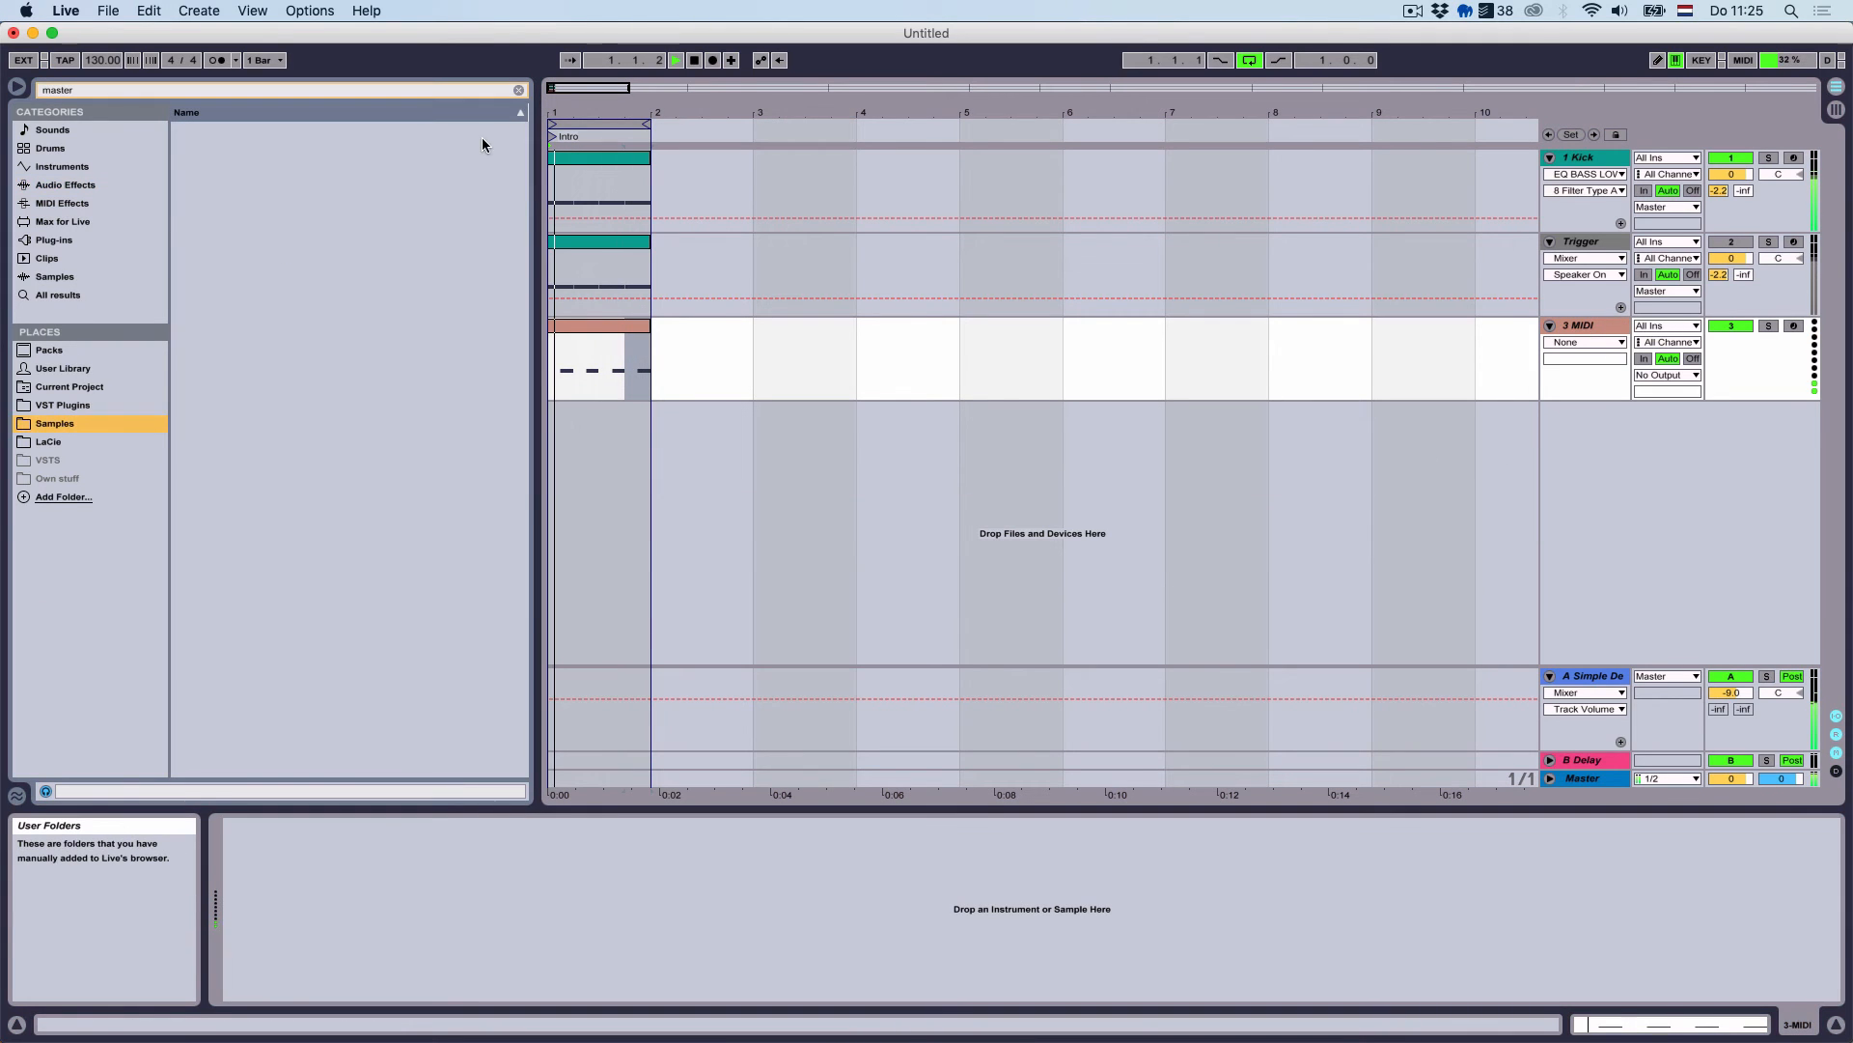
Clear the browser search, collapse 01_Kick and expand the 04_Hat folder
{"action": "key", "text": "Escape"}
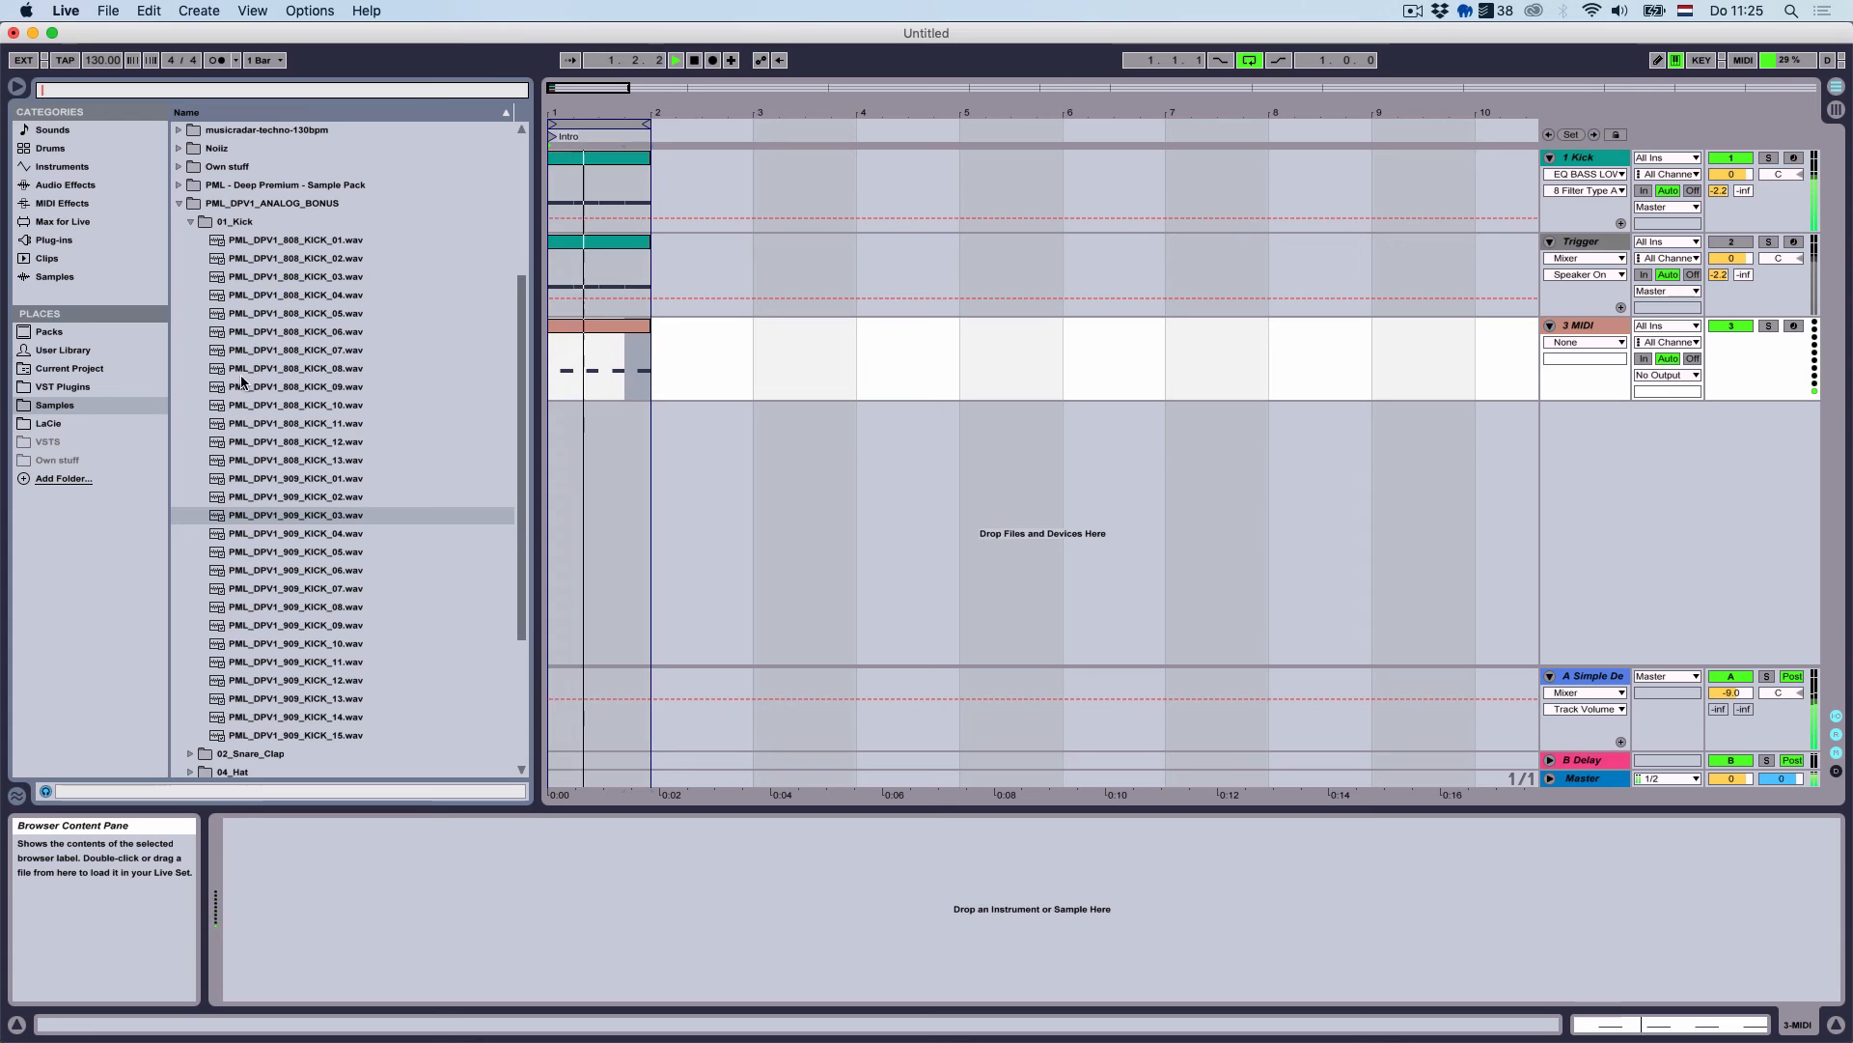
{"action": "left_click", "coordinate": [203, 224]}
{"action": "left_click", "coordinate": [201, 224]}
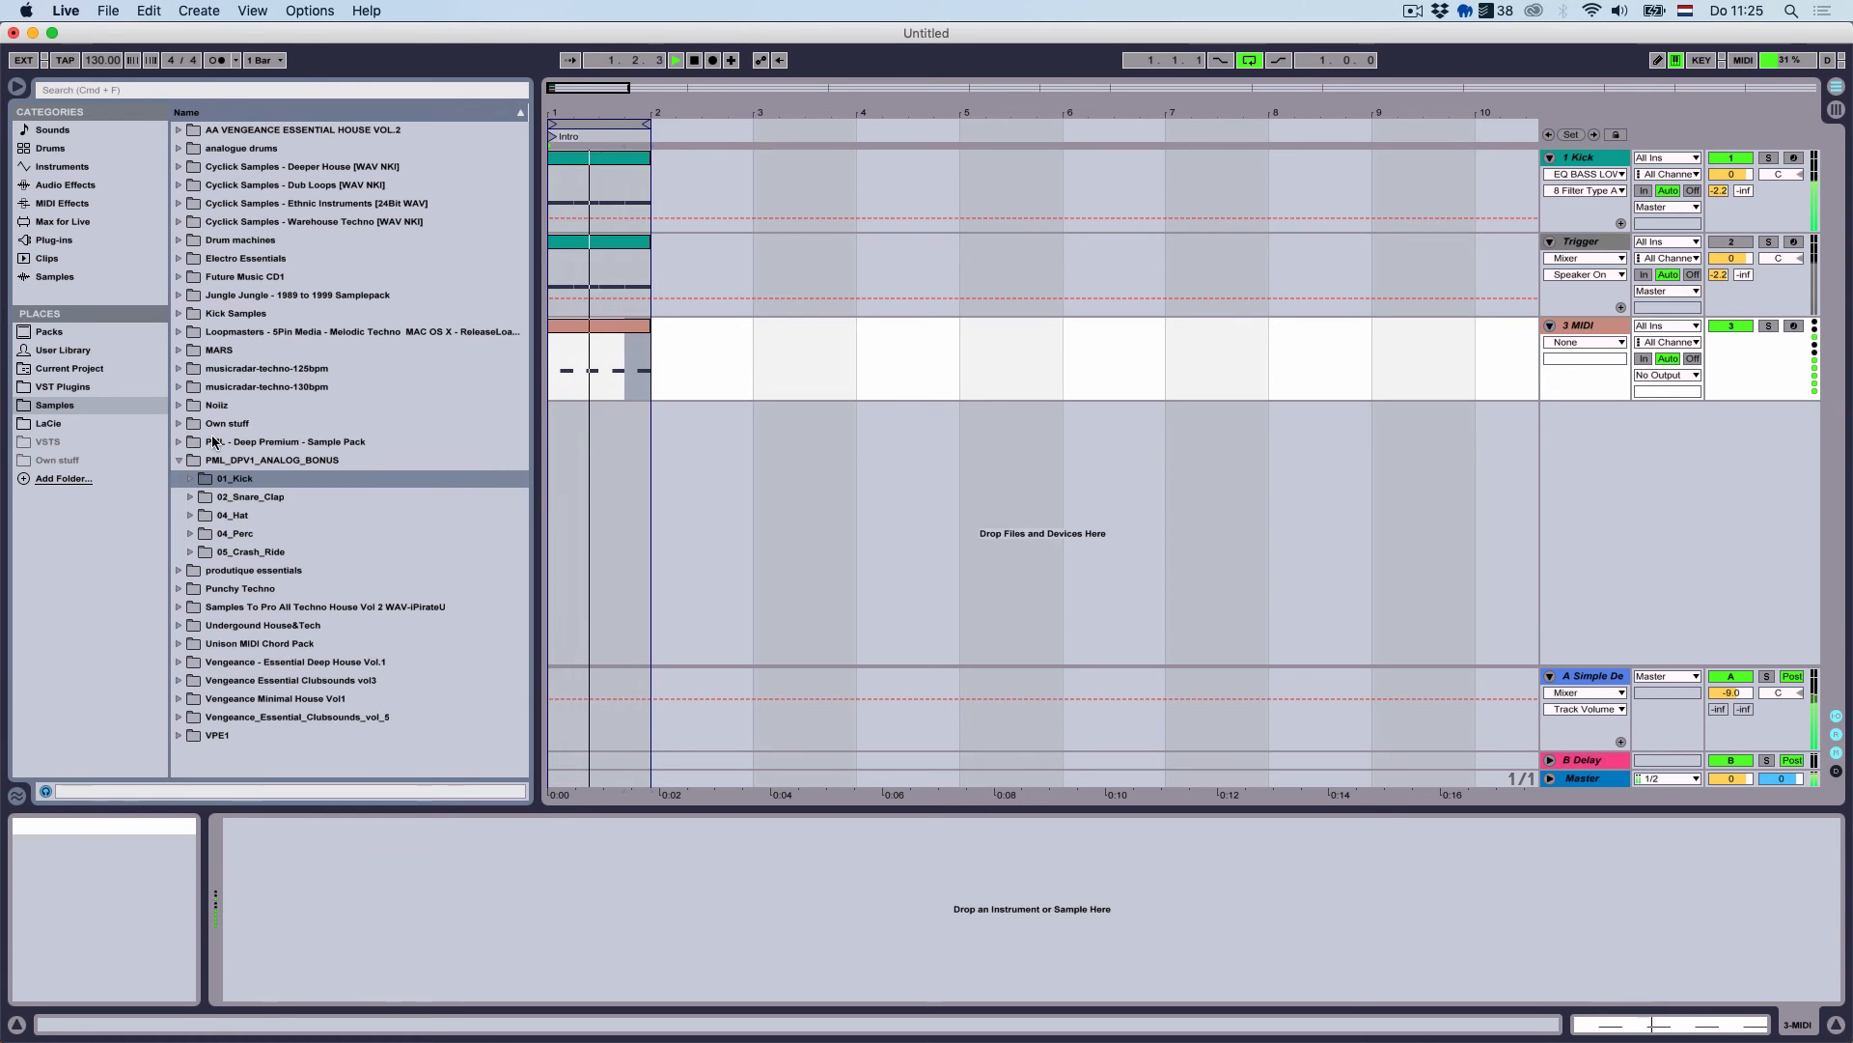
{"action": "left_click", "coordinate": [190, 516]}
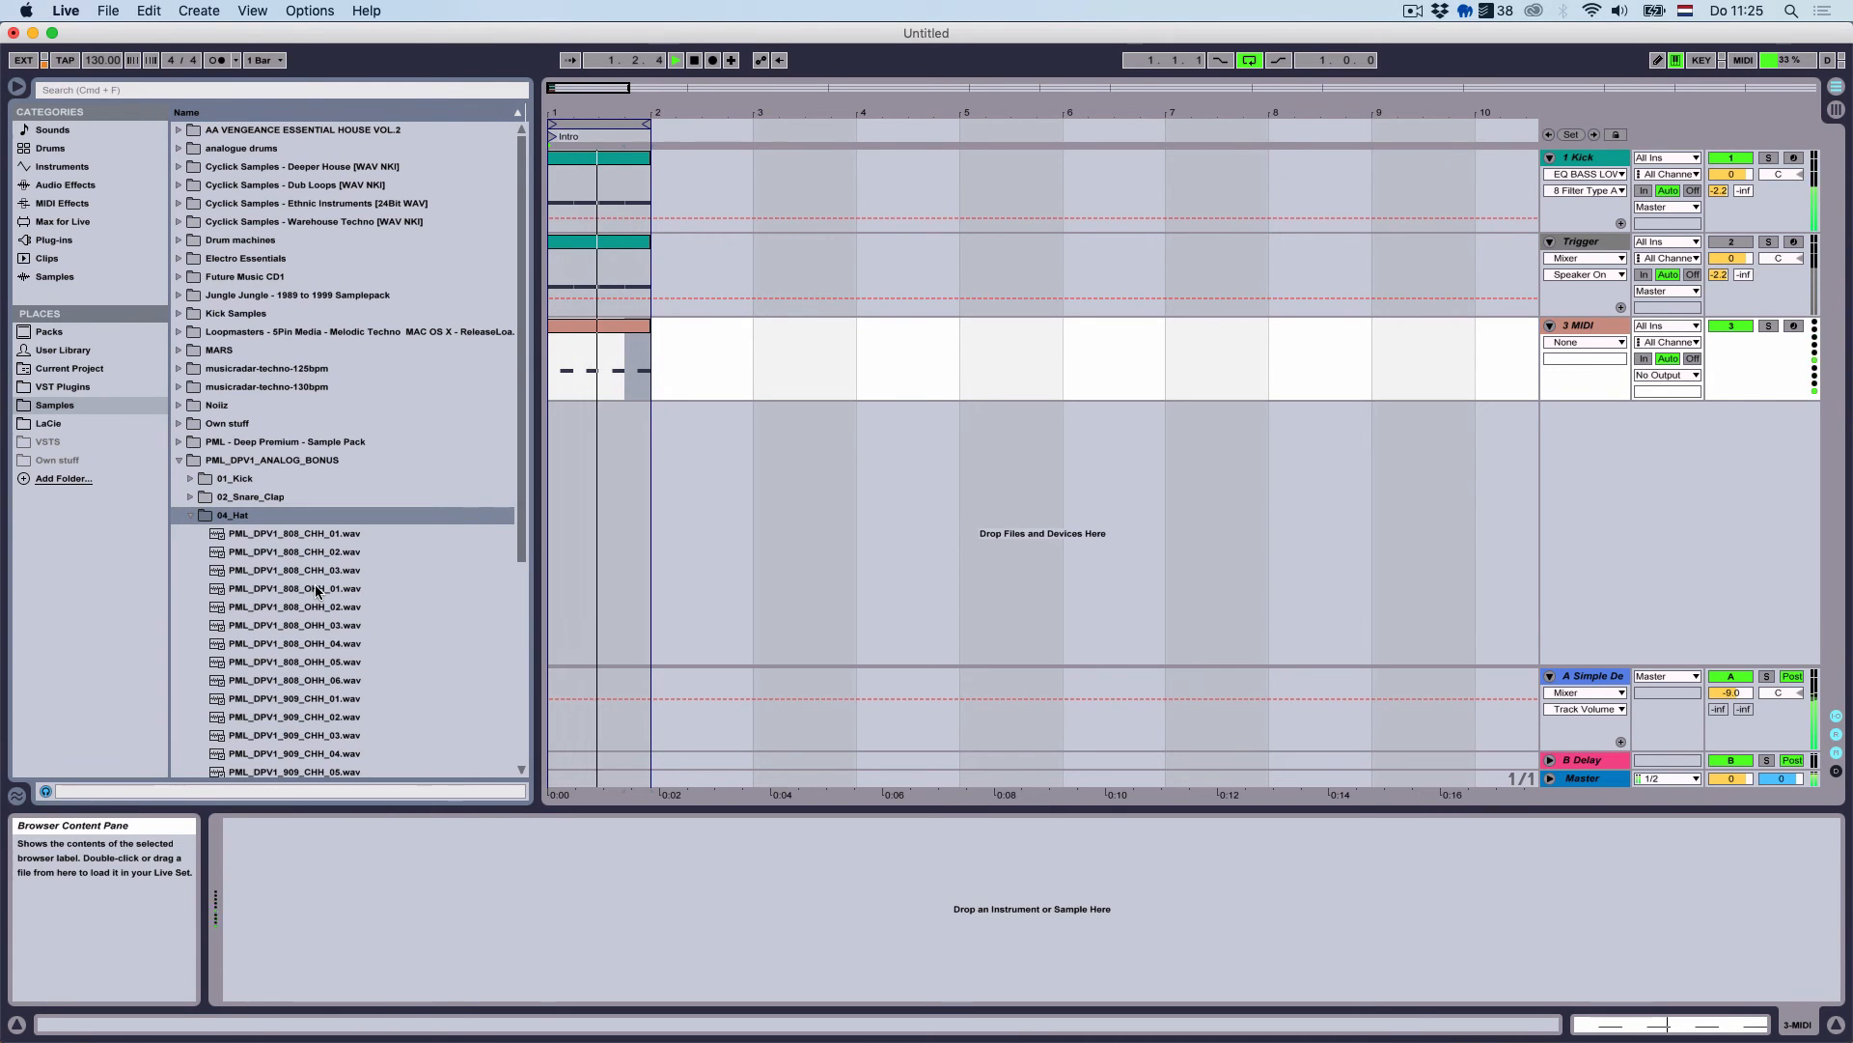
{"action": "scroll", "coordinate": [328, 560], "scroll_direction": "down", "scroll_amount": 4}
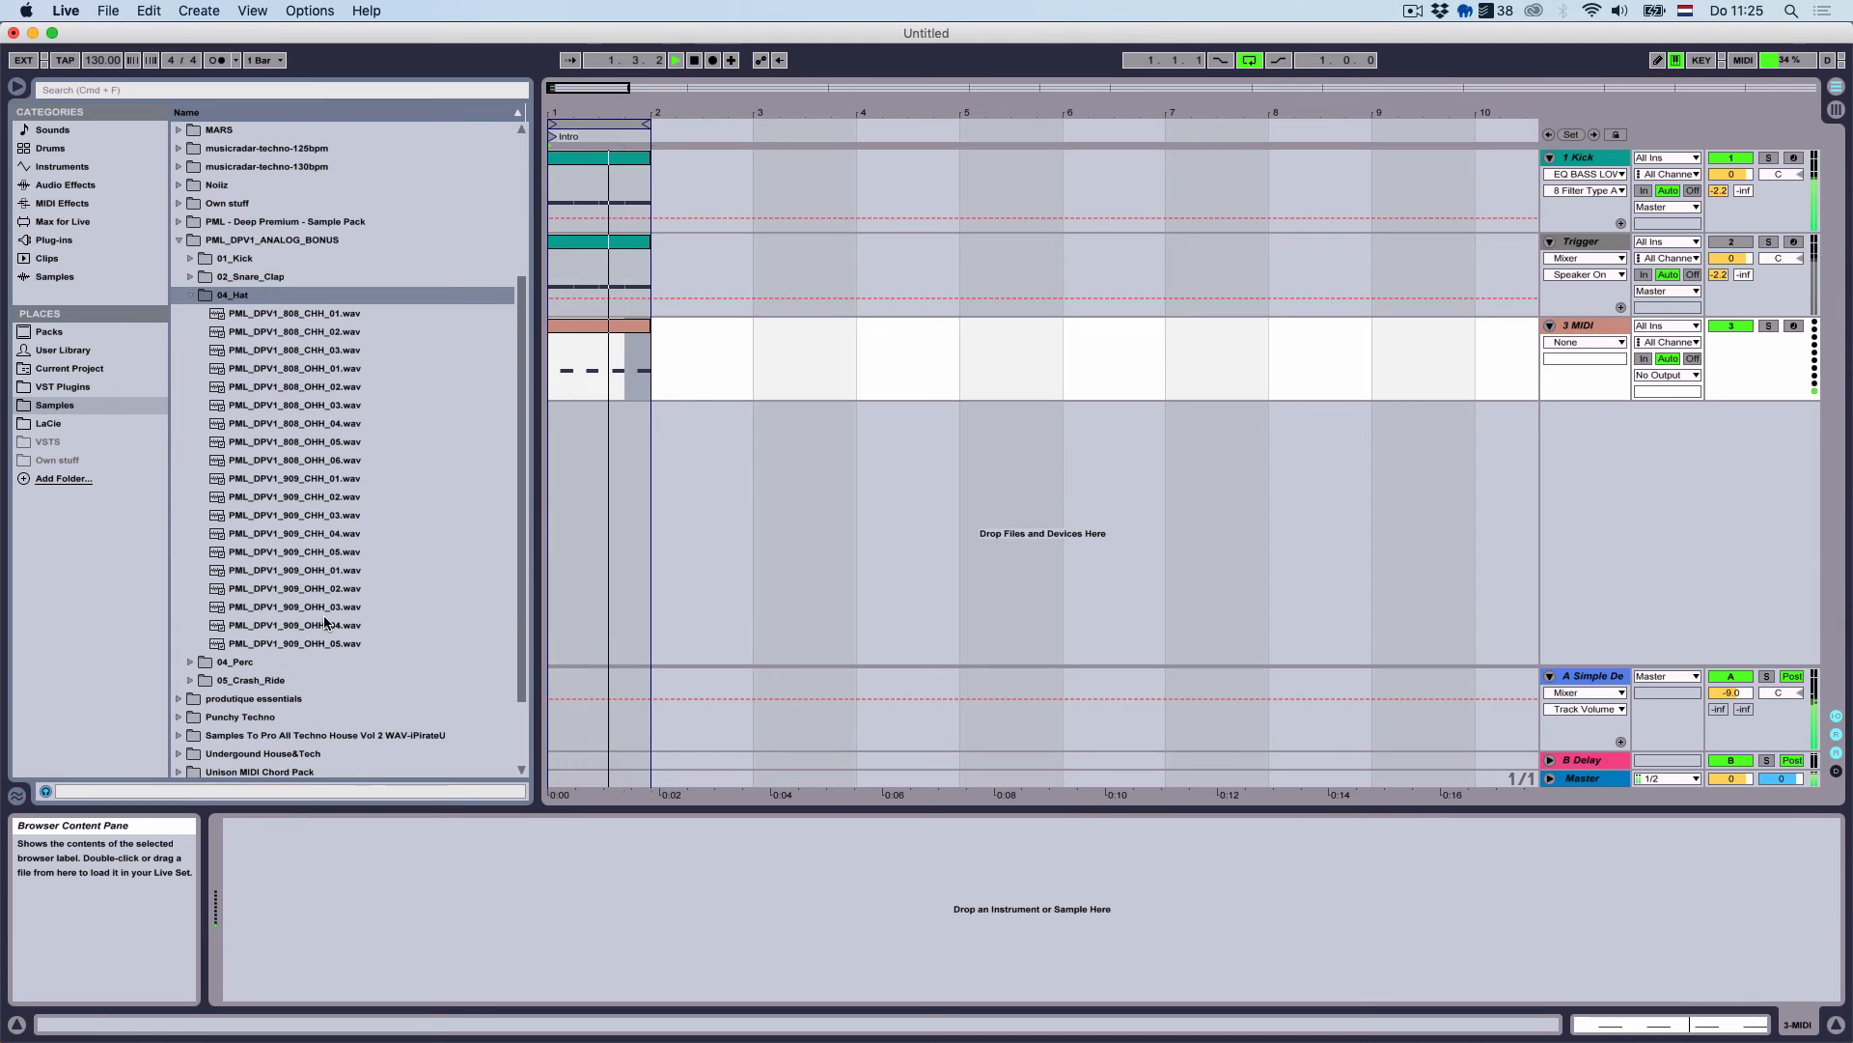
Audition the 909 hi-hat samples from CHH_03 through OHH_03
{"action": "left_click", "coordinate": [315, 465]}
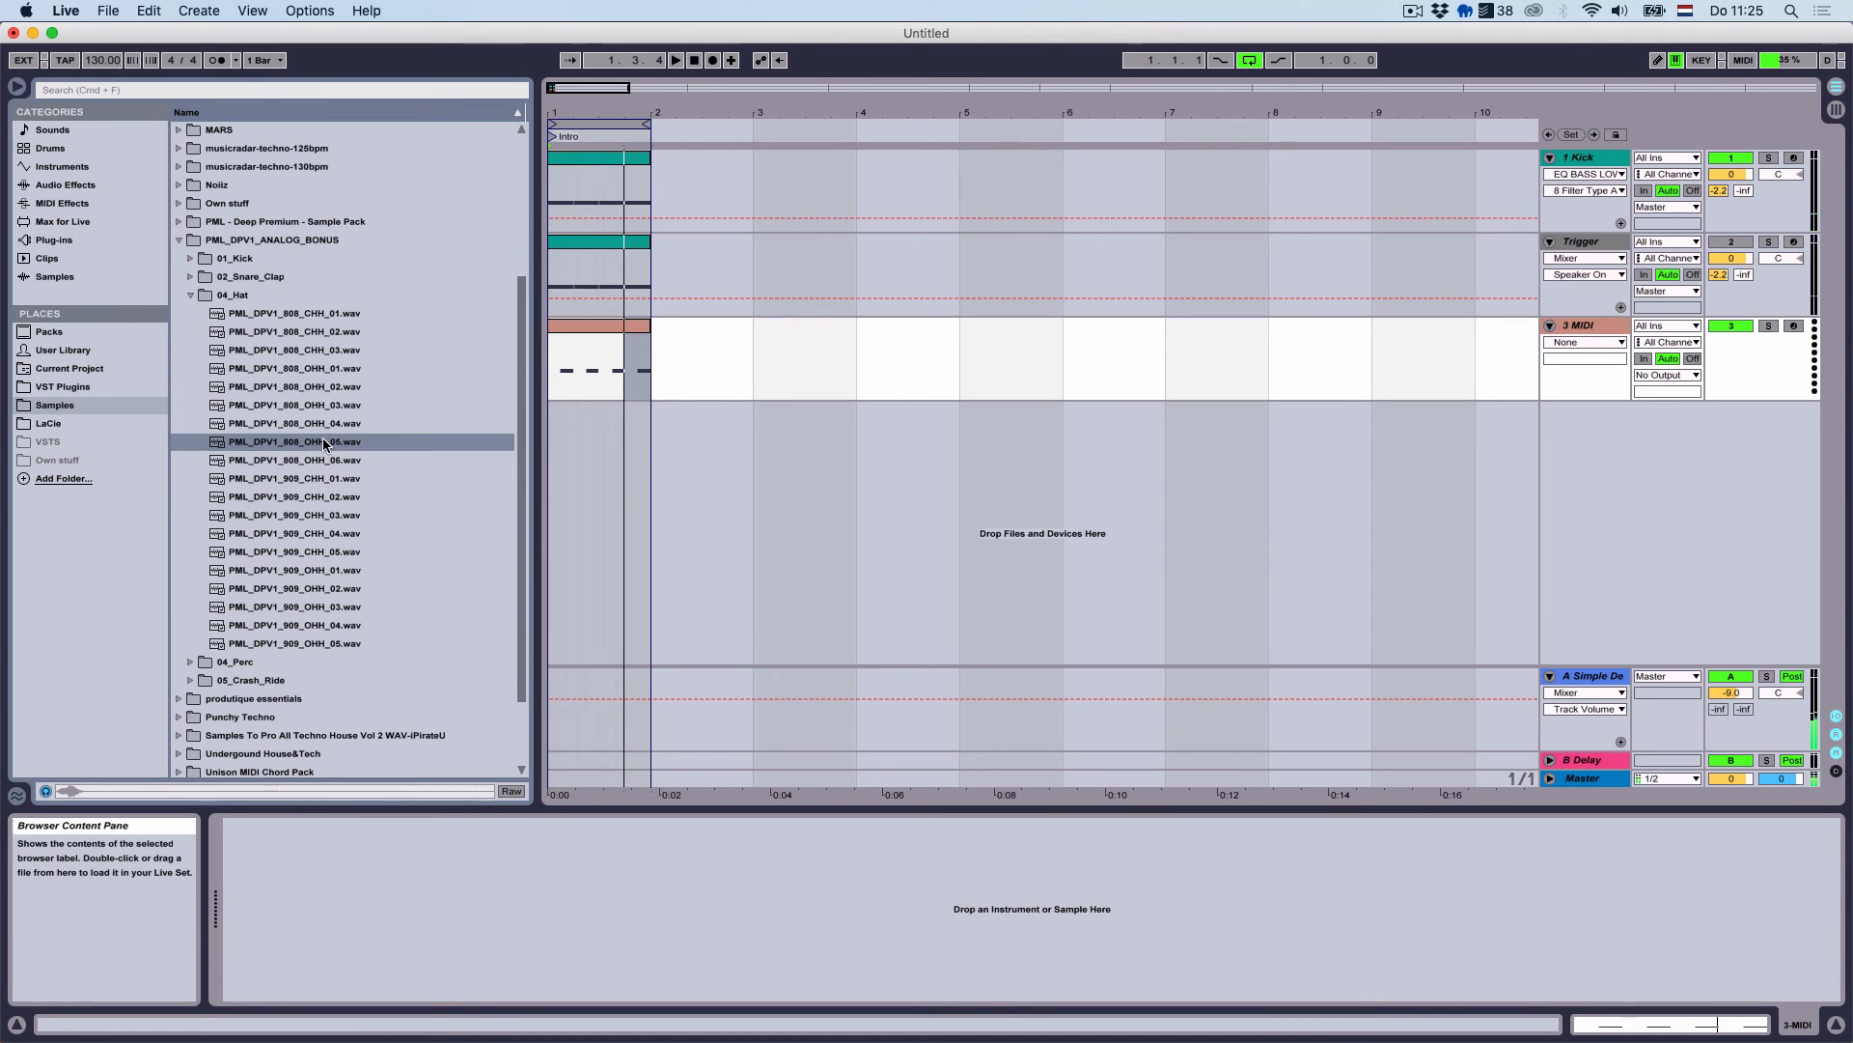
{"action": "key", "text": "Up"}
{"action": "key", "text": "Down"}
{"action": "key", "text": "Down"}
{"action": "key", "text": "Down"}
{"action": "key", "text": "Down"}
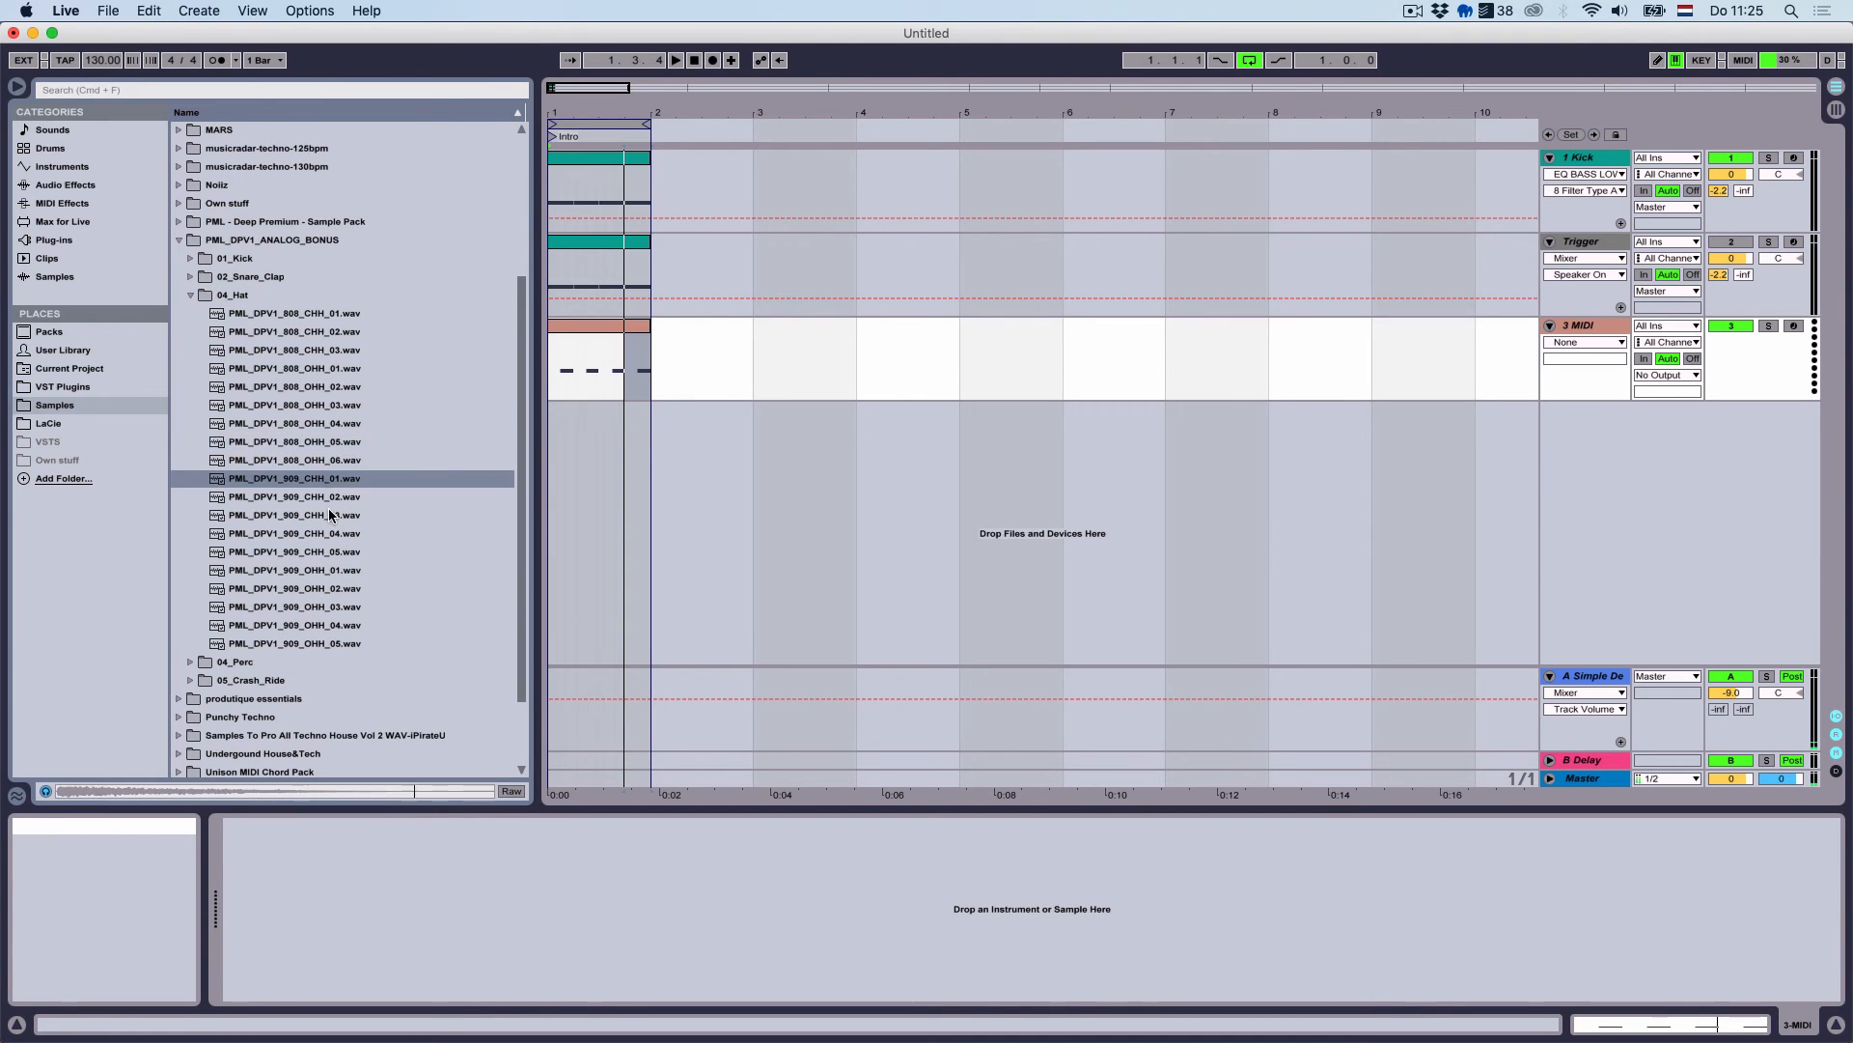
{"action": "left_click", "coordinate": [330, 536]}
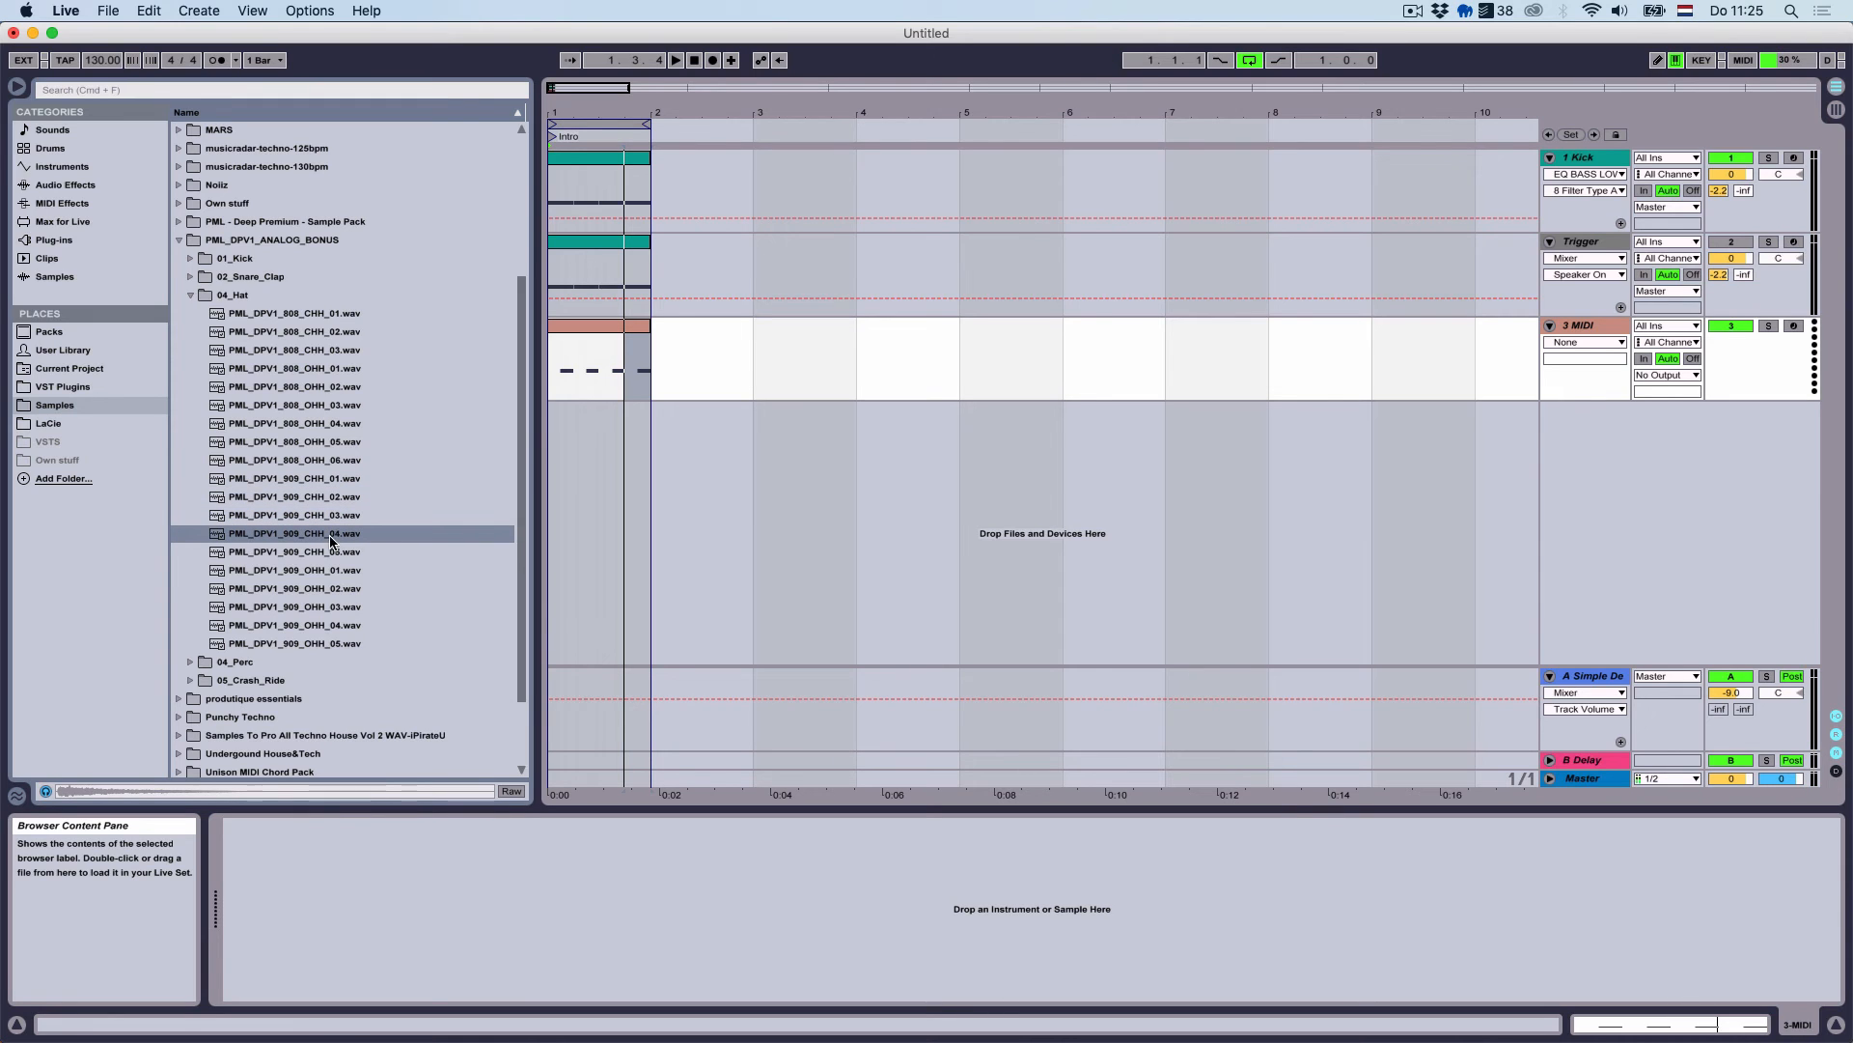
{"action": "left_click", "coordinate": [329, 555]}
{"action": "left_click", "coordinate": [329, 571]}
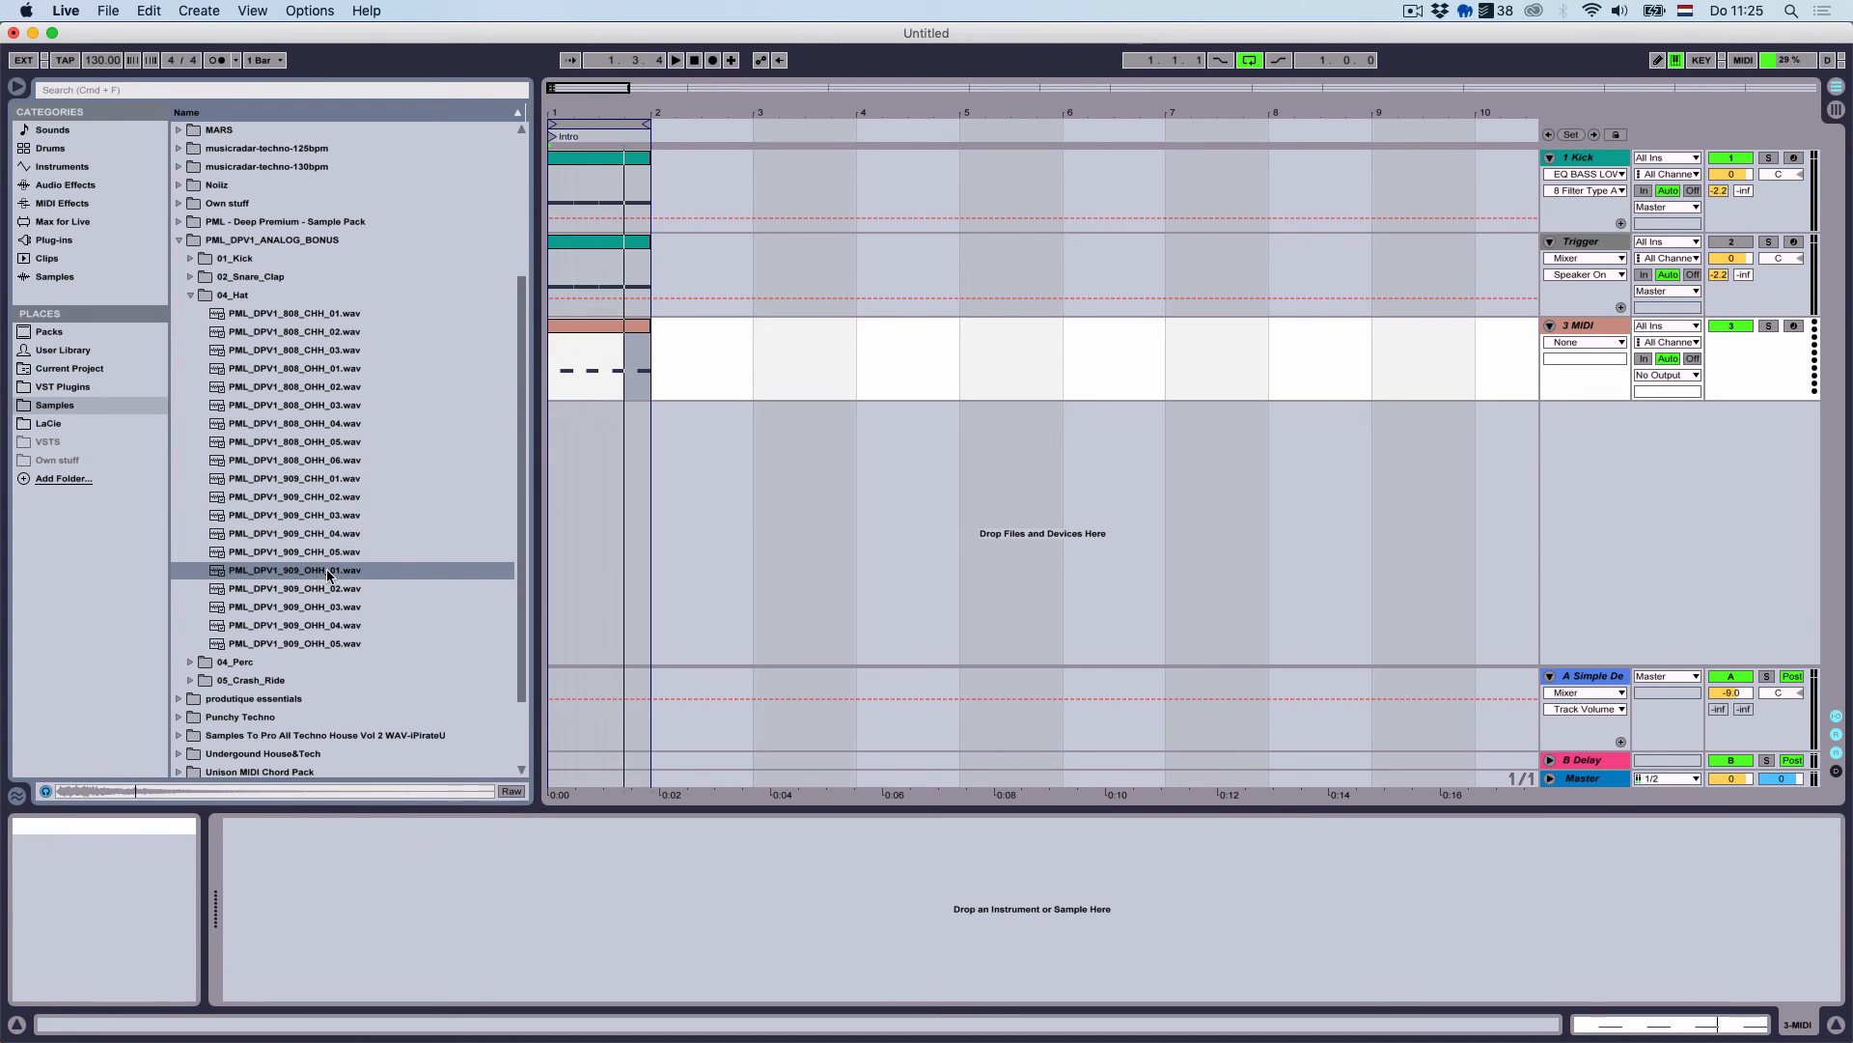
{"action": "left_click", "coordinate": [324, 556]}
{"action": "left_click", "coordinate": [333, 570]}
{"action": "left_click", "coordinate": [331, 586]}
{"action": "left_click", "coordinate": [333, 558]}
{"action": "left_click", "coordinate": [336, 608]}
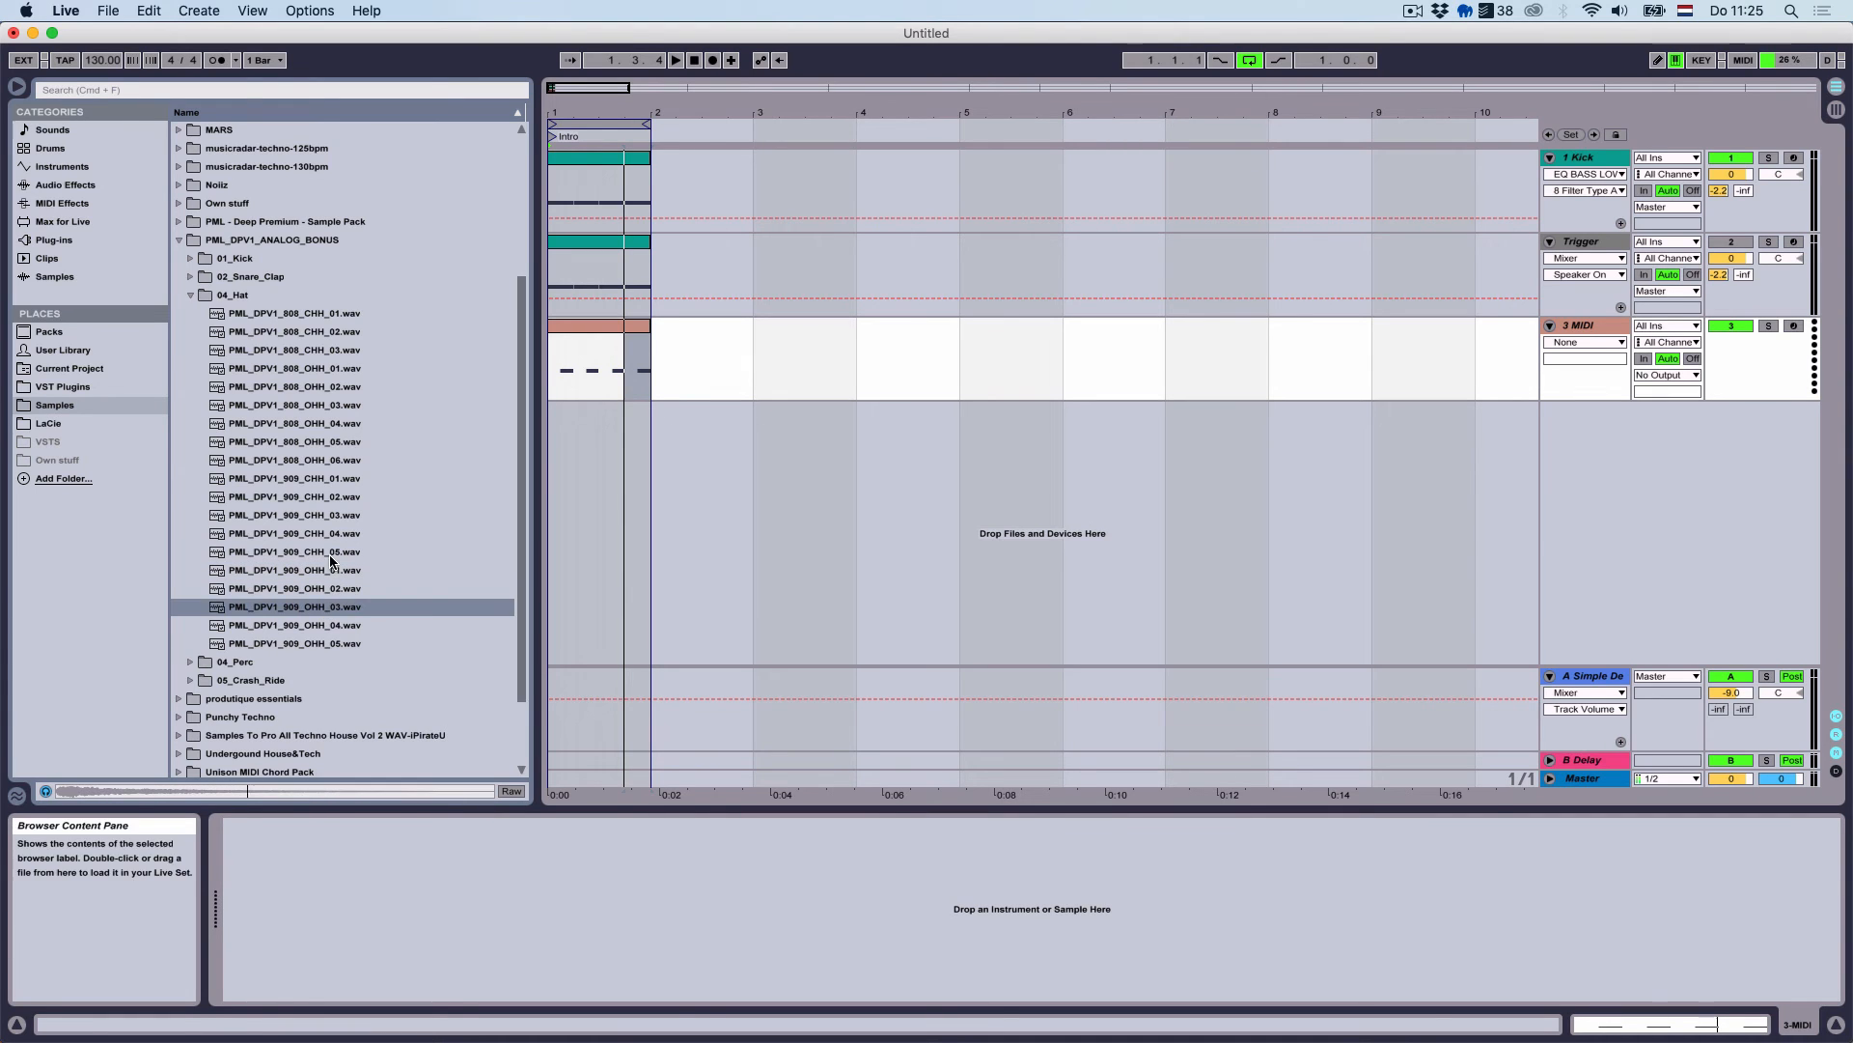
{"action": "left_click", "coordinate": [331, 554]}
Load PML_DPV1_909_CHH_05 into Simpler on the track and start playback
{"action": "double_click", "coordinate": [330, 557]}
{"action": "double_click", "coordinate": [329, 571]}
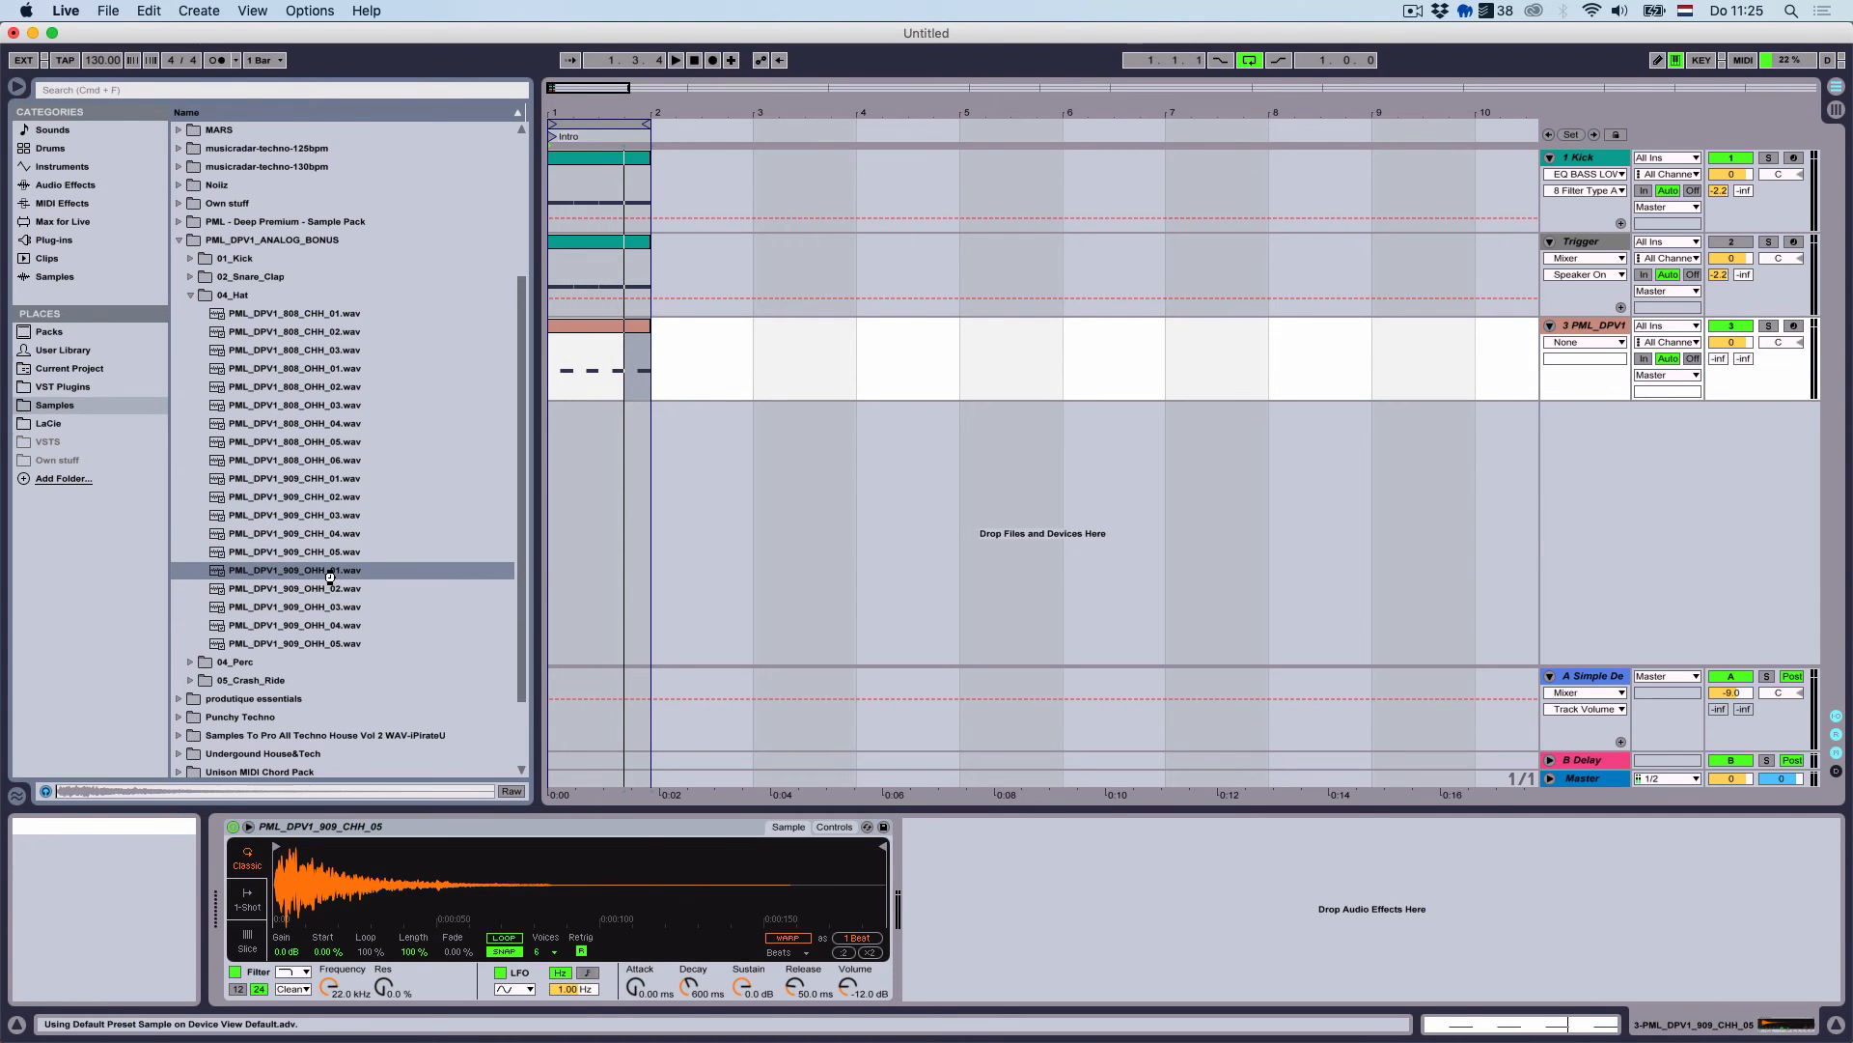
{"action": "left_click", "coordinate": [329, 538]}
{"action": "left_click", "coordinate": [330, 551]}
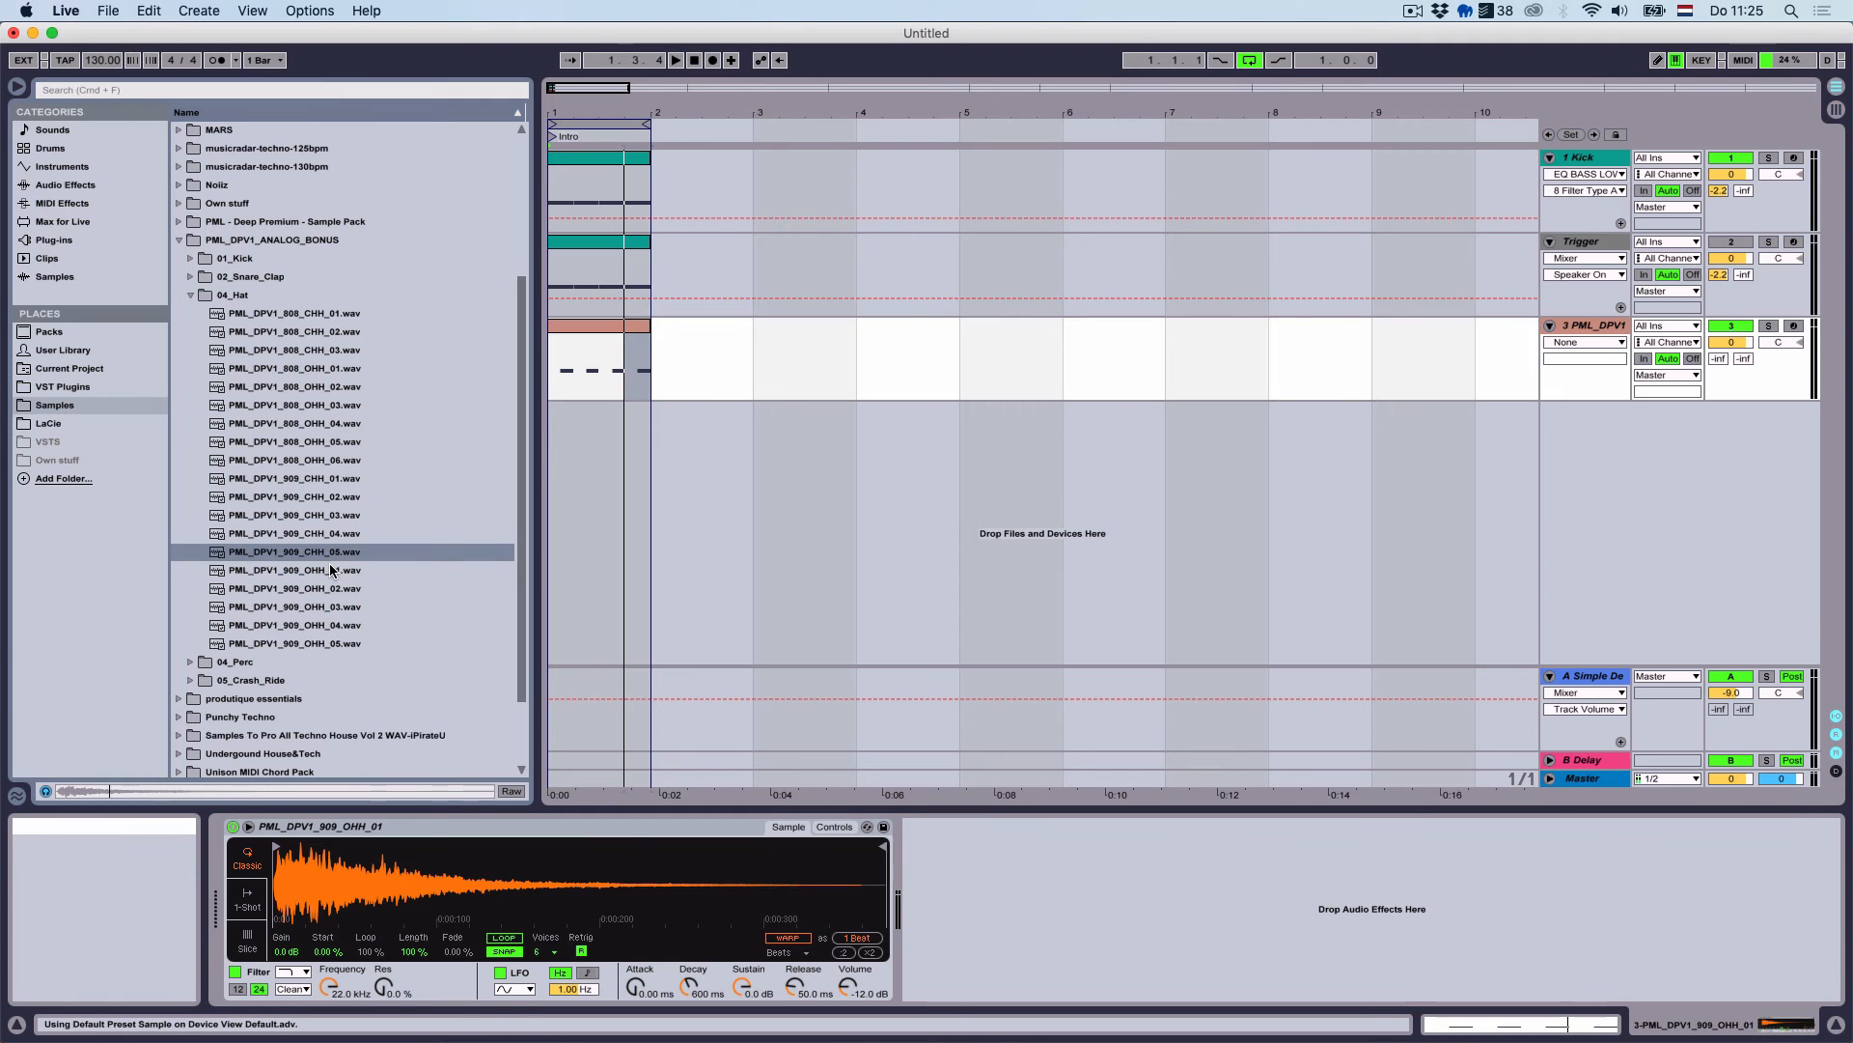
{"action": "left_click", "coordinate": [330, 567]}
{"action": "key", "text": "Return"}
{"action": "key", "text": "space"}
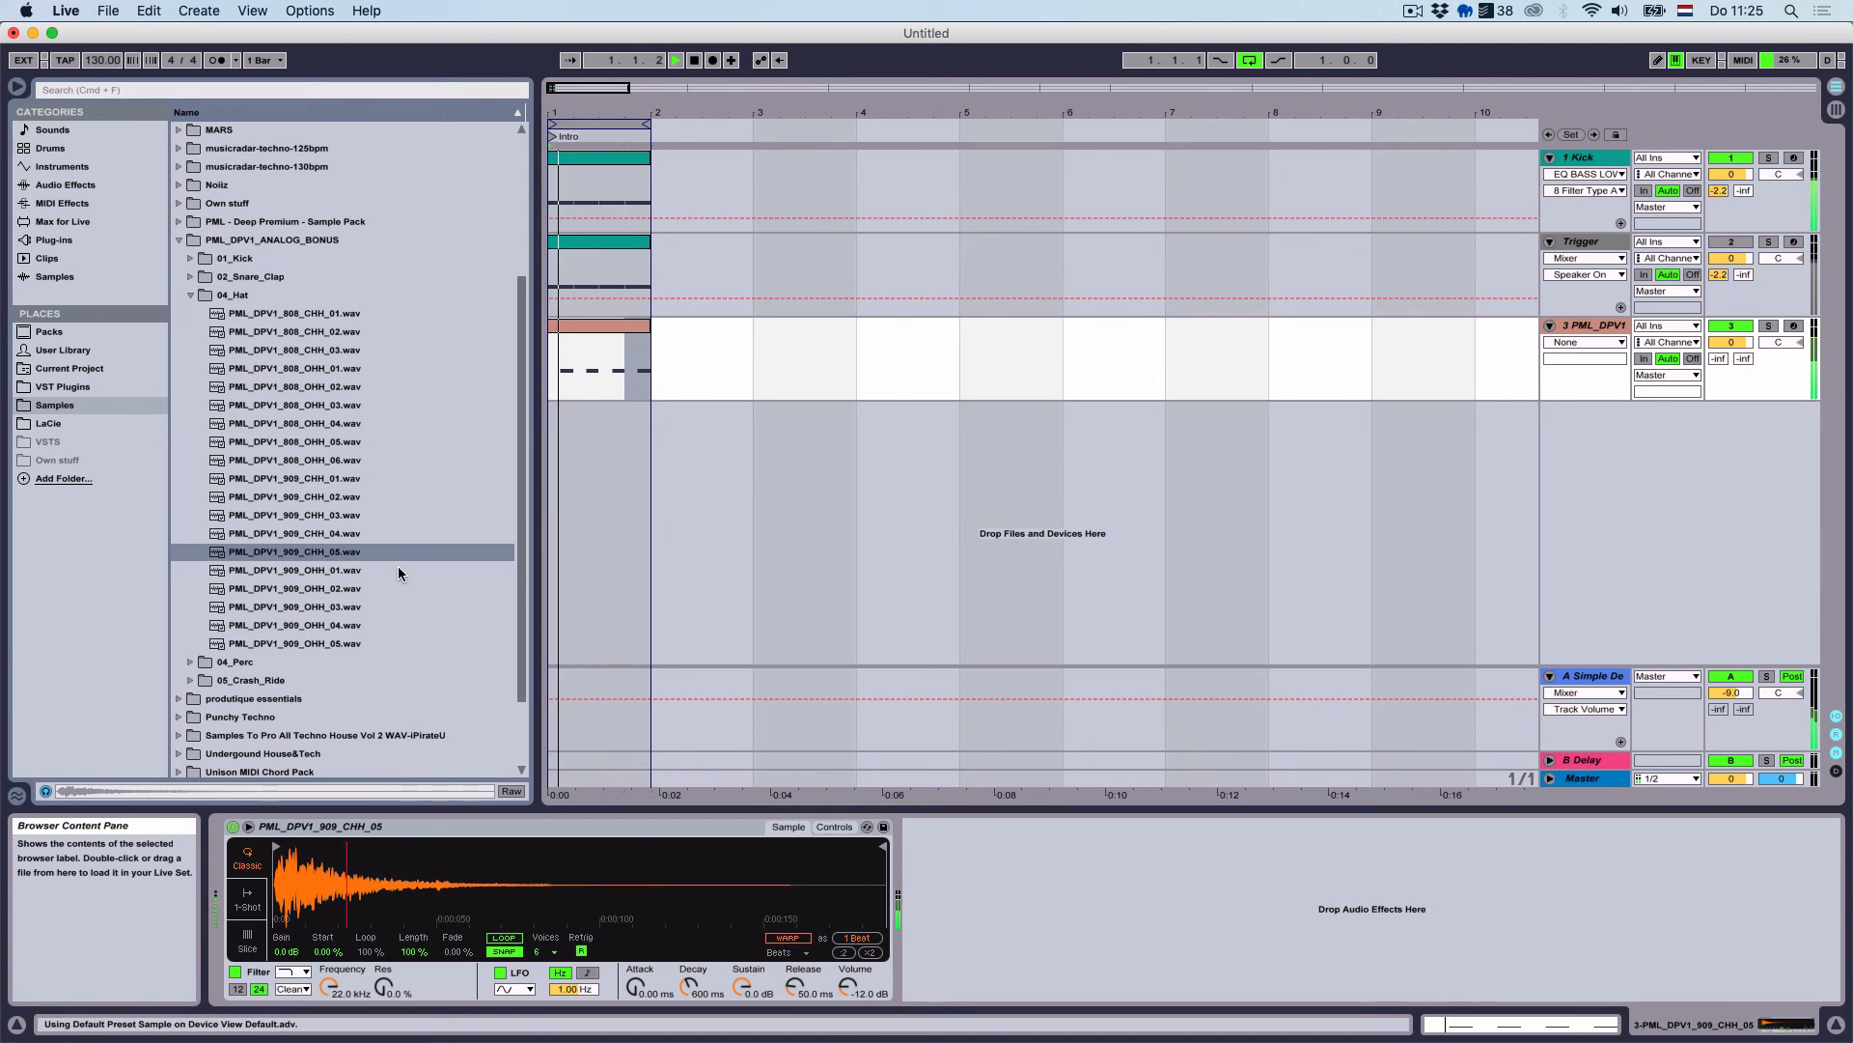
Lower the hi-hat volume, add MIDI track 4 and copy the off-beat clip onto it
{"action": "left_click_drag", "start_coordinate": [1731, 342], "coordinate": [1731, 359]}
{"action": "left_click", "coordinate": [1592, 325]}
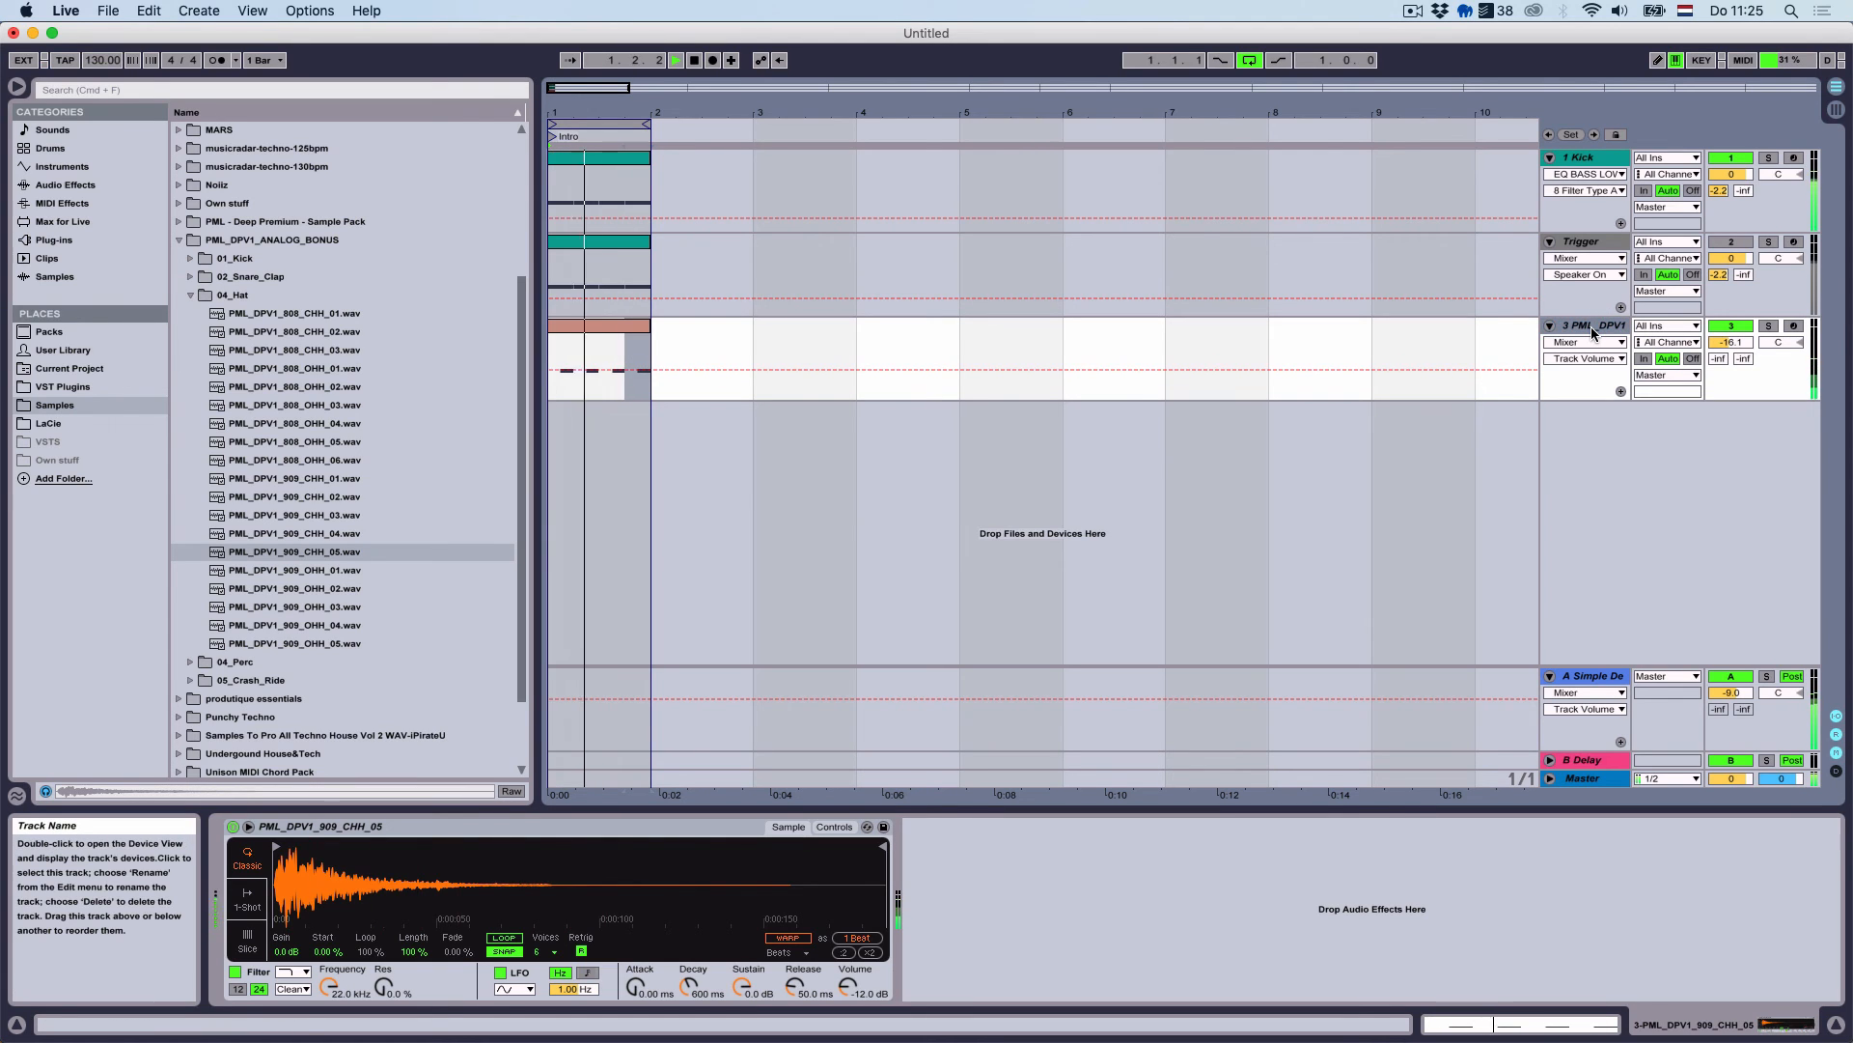
{"action": "key", "text": "super+shift+t"}
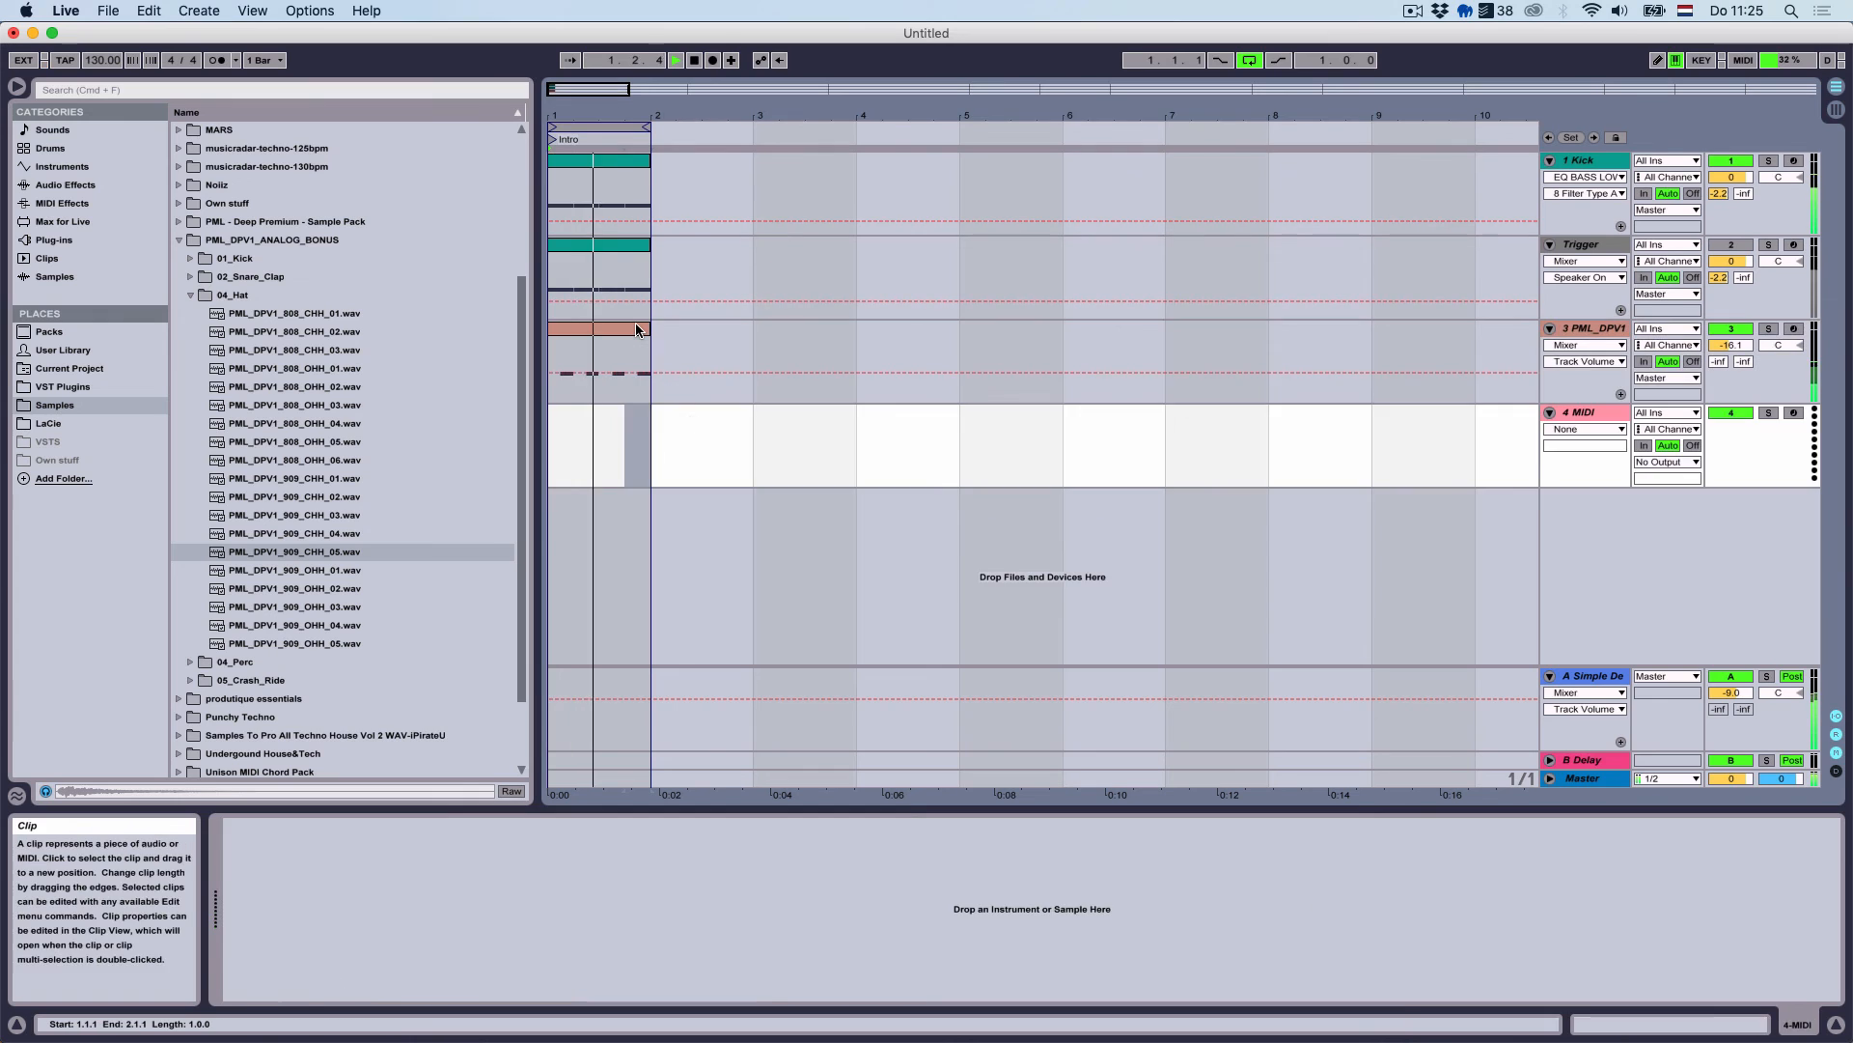
{"action": "left_click", "coordinate": [636, 326]}
{"action": "left_click_drag", "start_coordinate": [636, 329], "coordinate": [612, 443]}
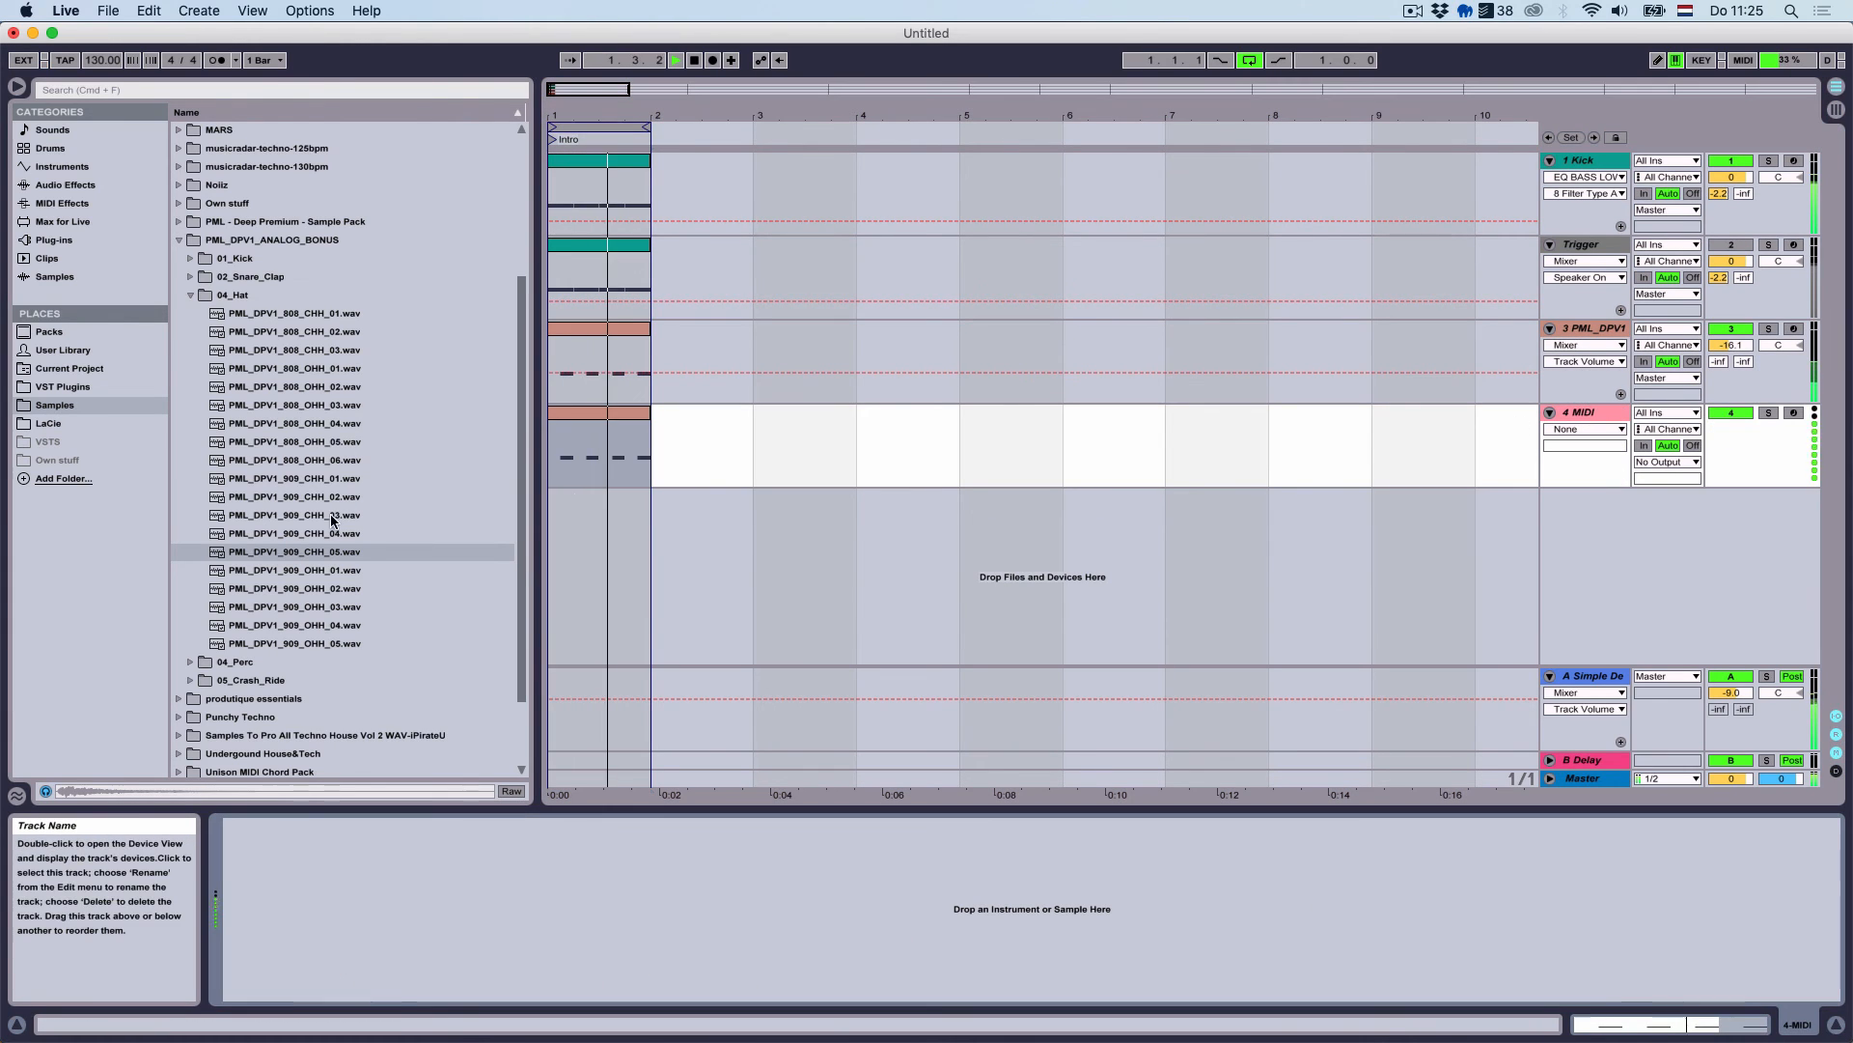
Audition open hi-hats OHH_03 to OHH_05, stop playback, and open 05_Crash_Ride
{"action": "left_click", "coordinate": [345, 608]}
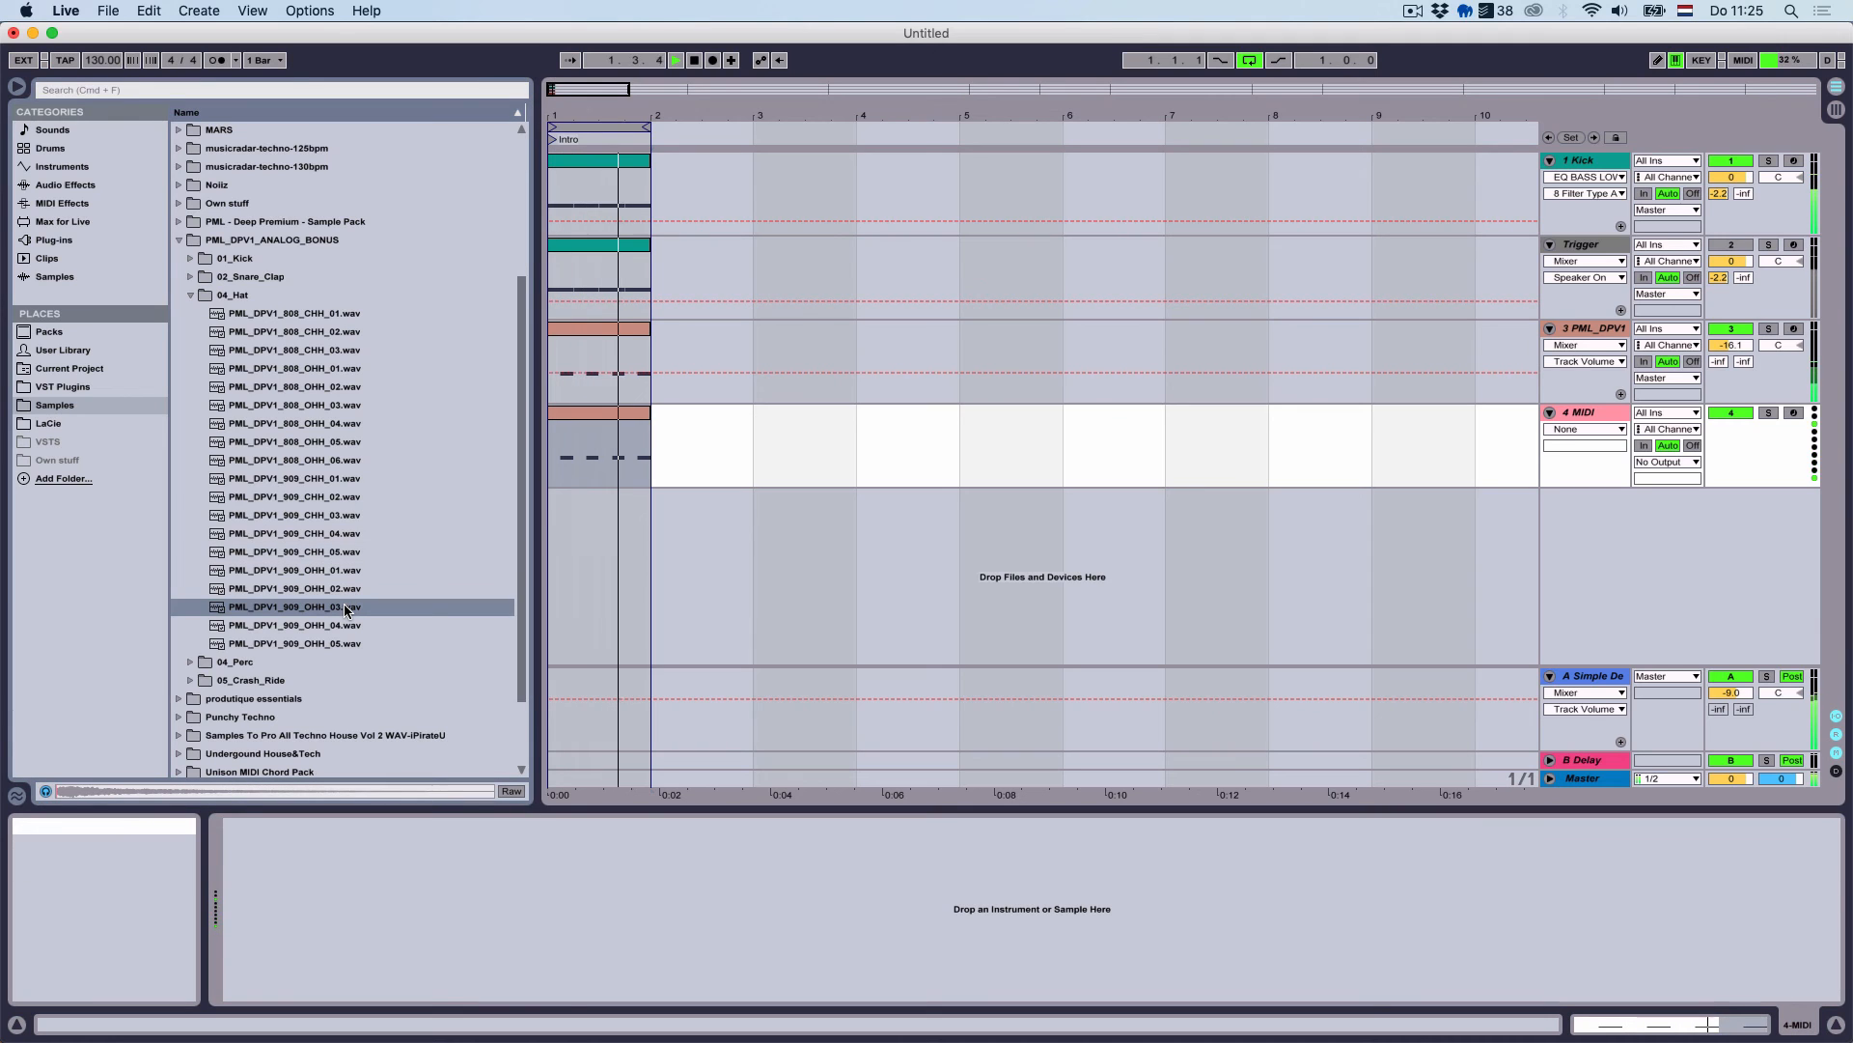
{"action": "key", "text": "space"}
{"action": "left_click", "coordinate": [334, 623]}
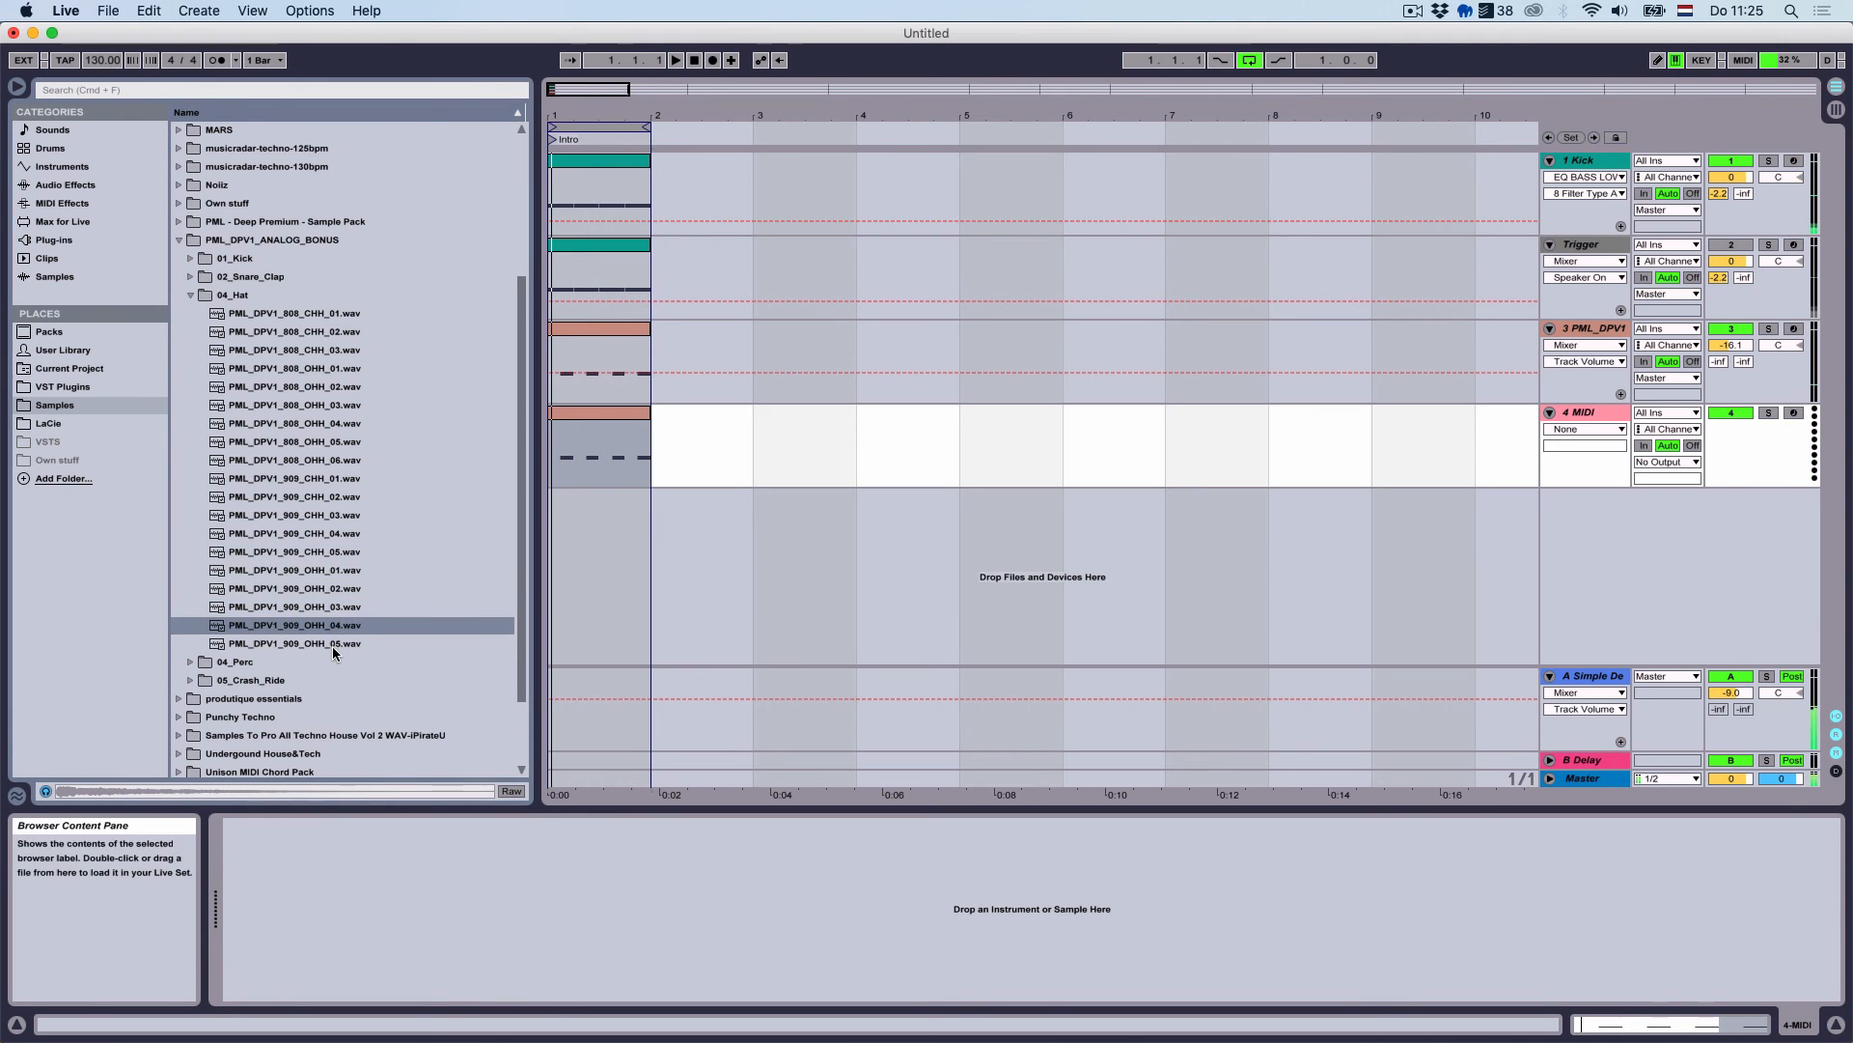
{"action": "left_click", "coordinate": [336, 643]}
{"action": "left_click", "coordinate": [341, 608]}
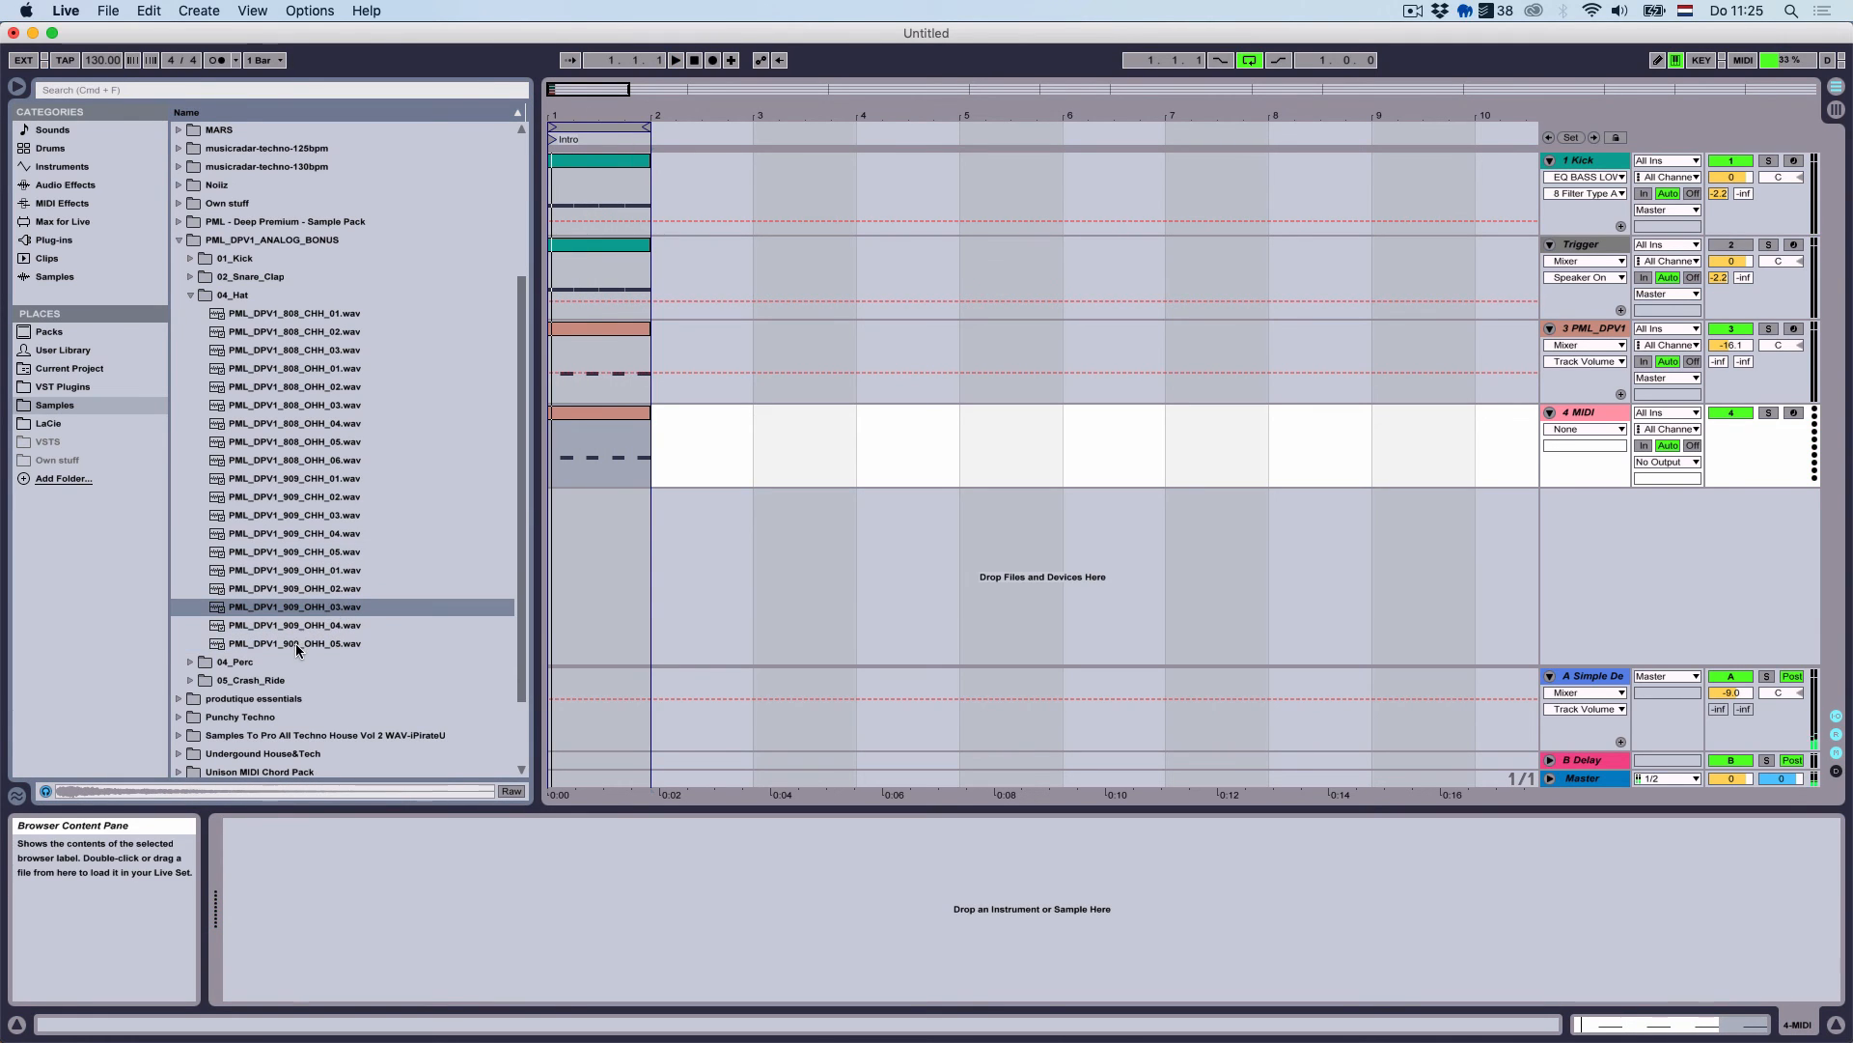
{"action": "double_click", "coordinate": [214, 677]}
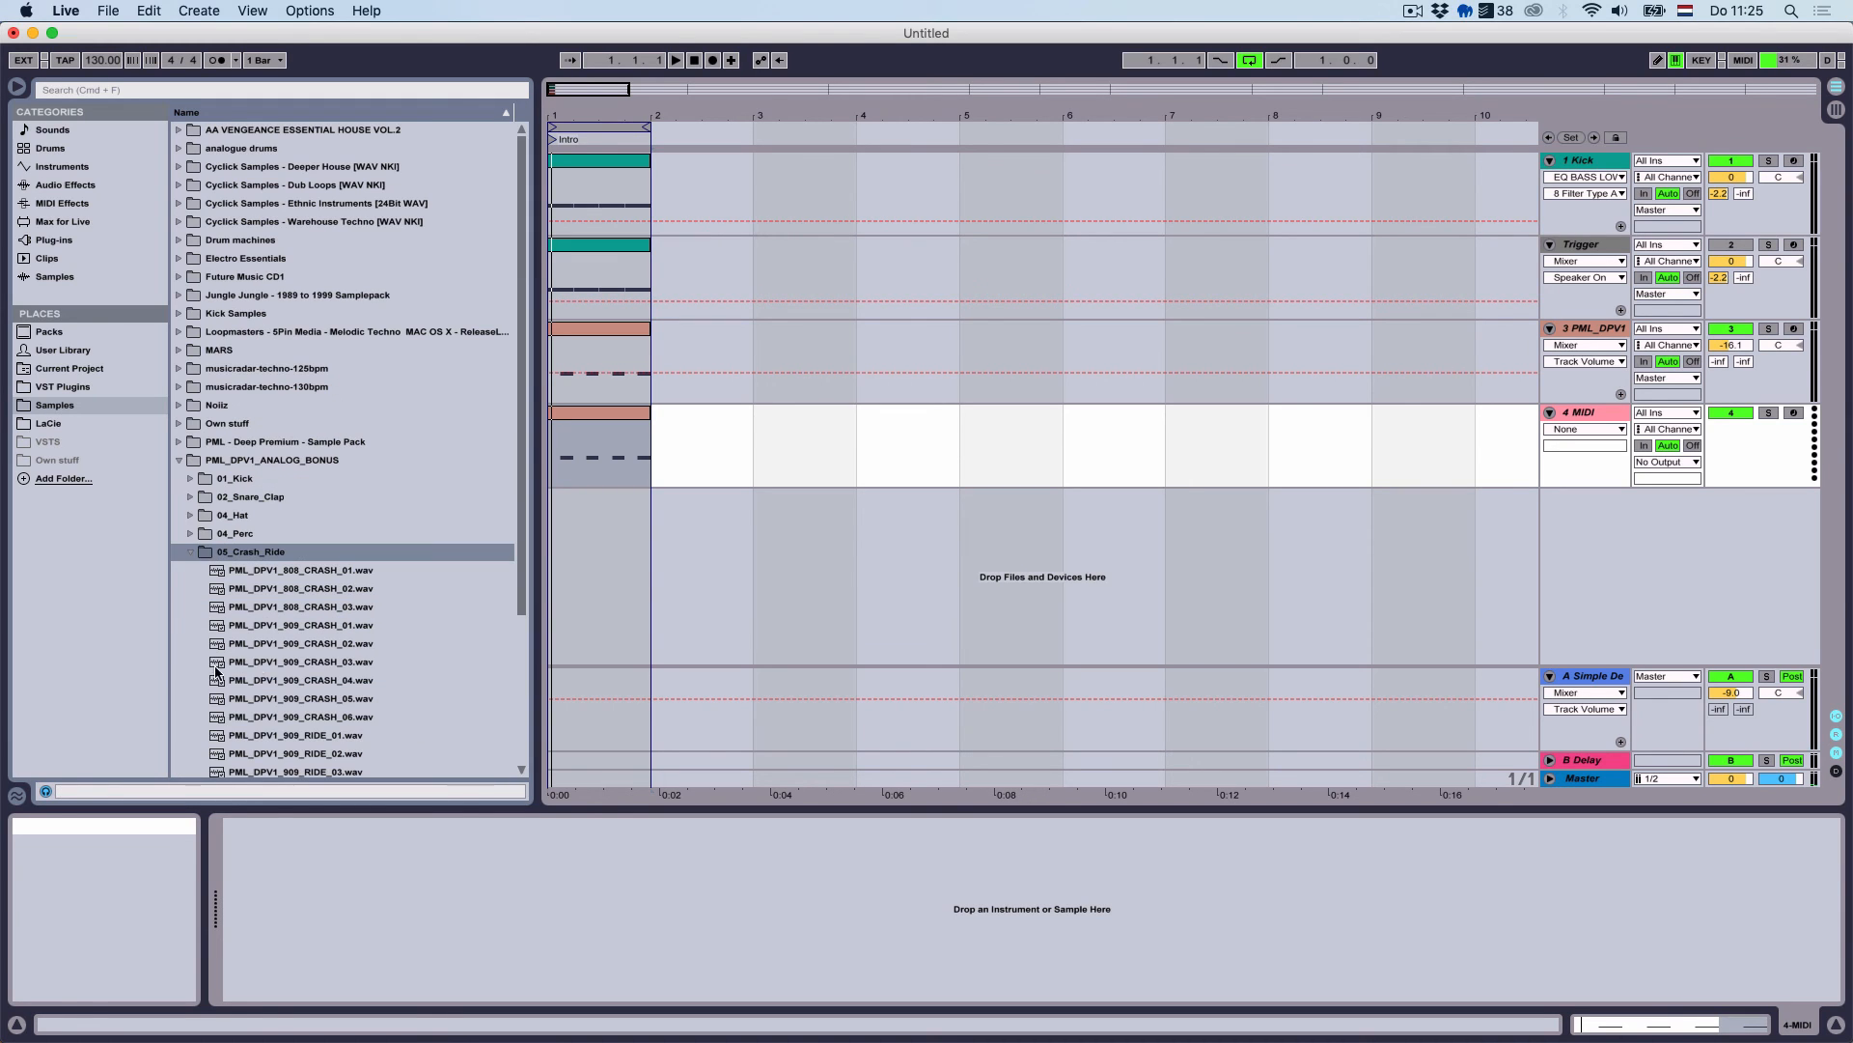
Audition the 909 crash and ride samples and load RIDE_02 onto track 4
{"action": "left_click", "coordinate": [215, 666]}
{"action": "scroll", "coordinate": [281, 676], "scroll_direction": "down", "scroll_amount": 5}
{"action": "left_click", "coordinate": [333, 648]}
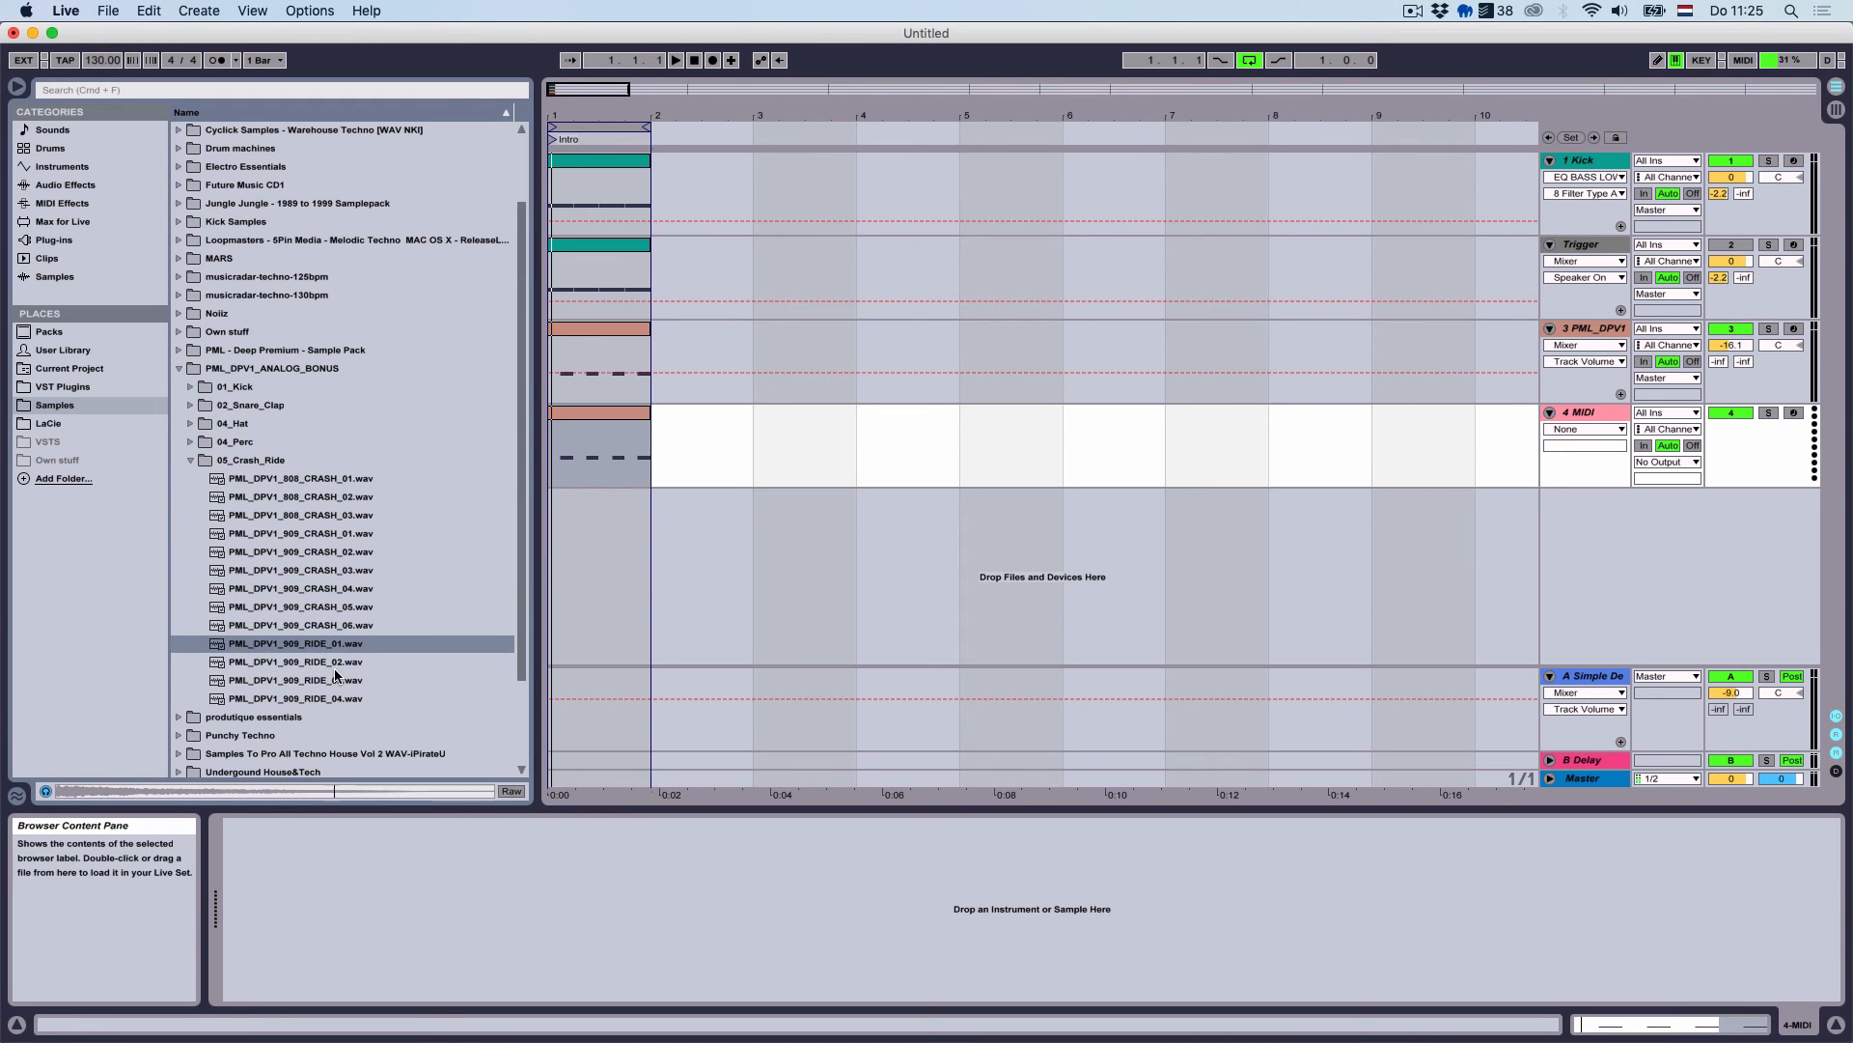
{"action": "left_click", "coordinate": [336, 664]}
{"action": "left_click", "coordinate": [350, 678]}
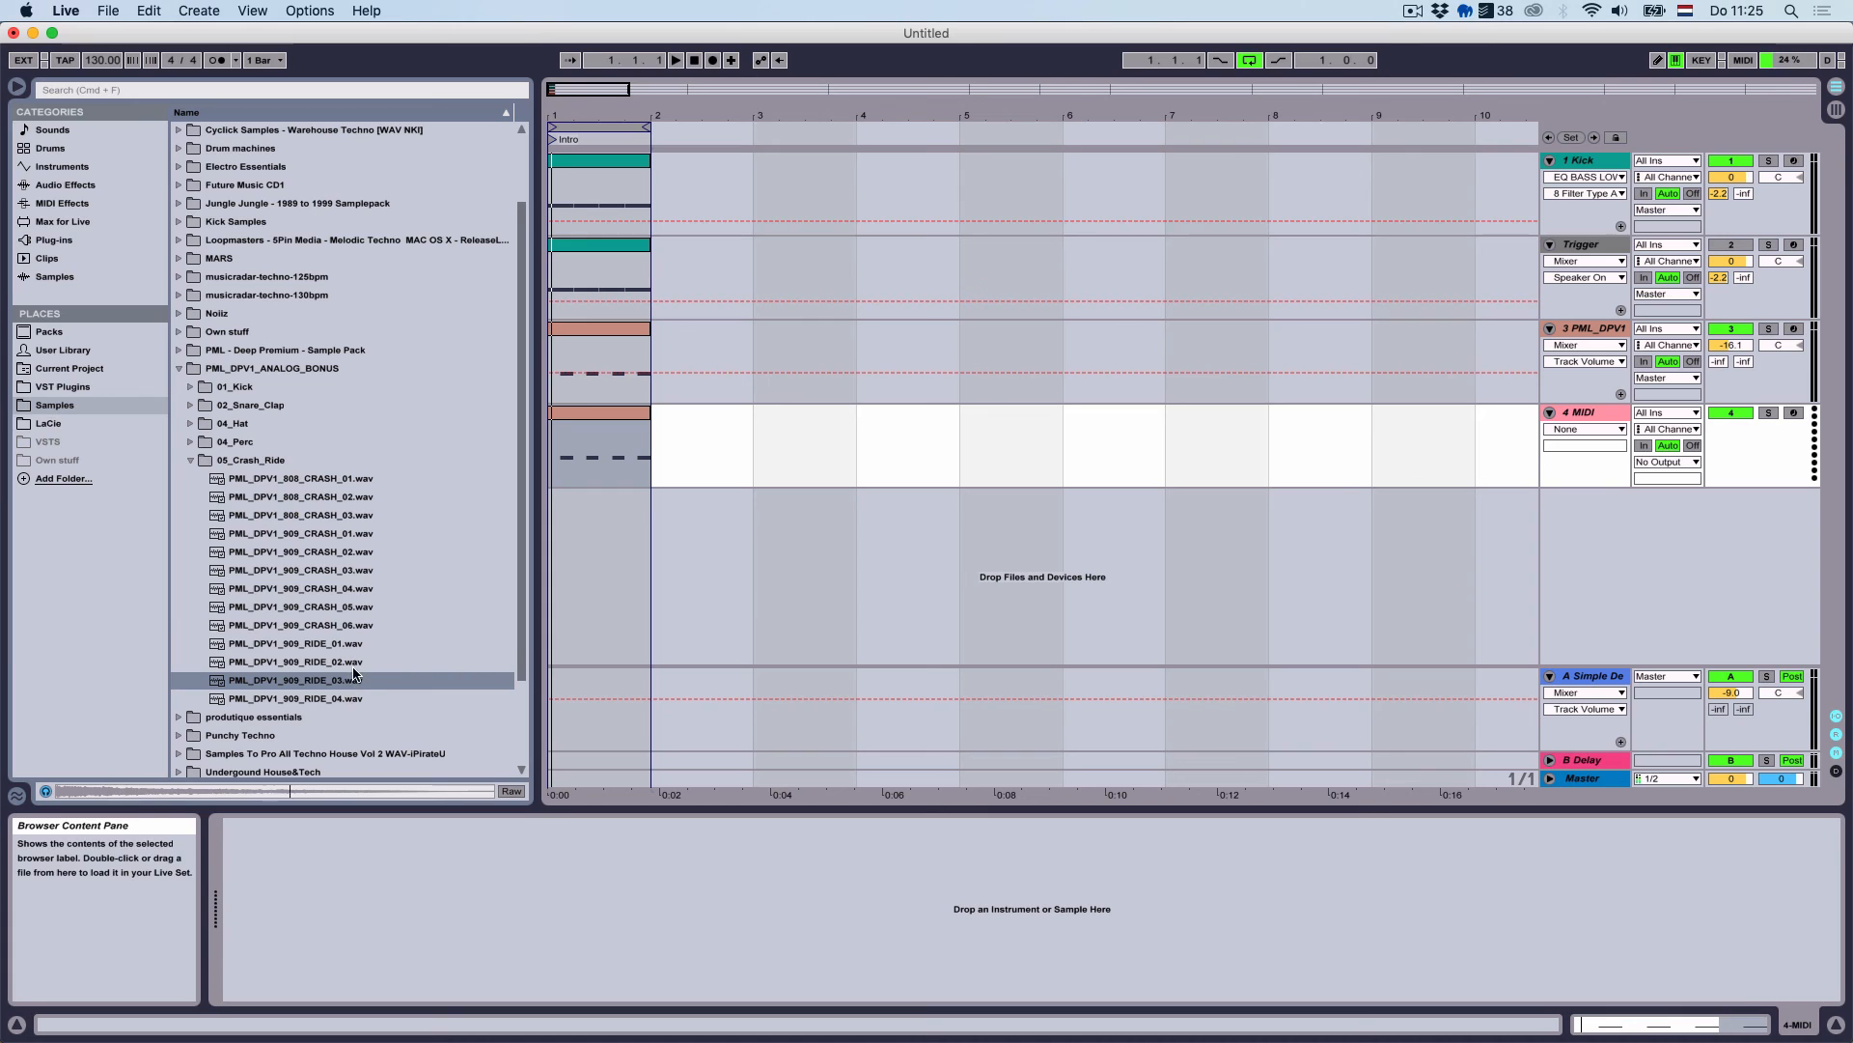
{"action": "left_click", "coordinate": [353, 662]}
{"action": "double_click", "coordinate": [353, 662]}
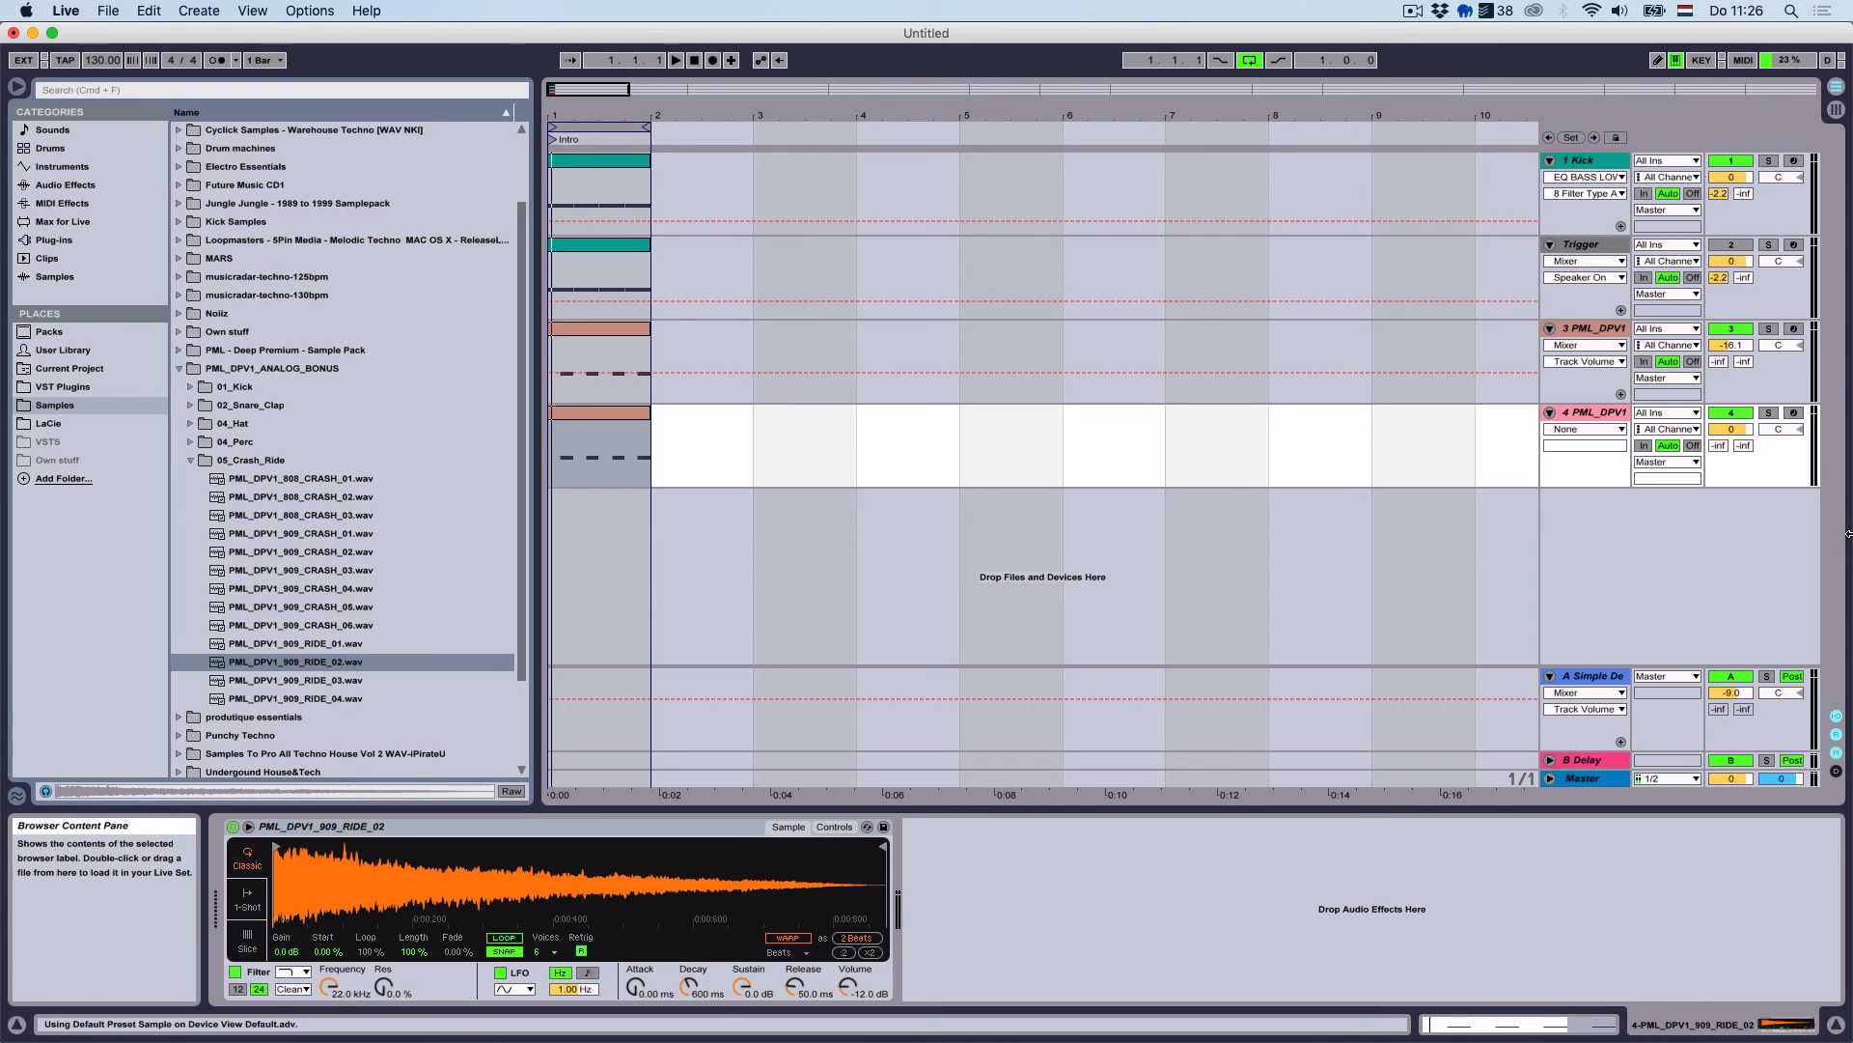
Lower track 4 to -17.5 dB and set its Simpler to 1-Shot
{"action": "left_click_drag", "start_coordinate": [1732, 432], "coordinate": [1732, 499]}
{"action": "key", "text": "space"}
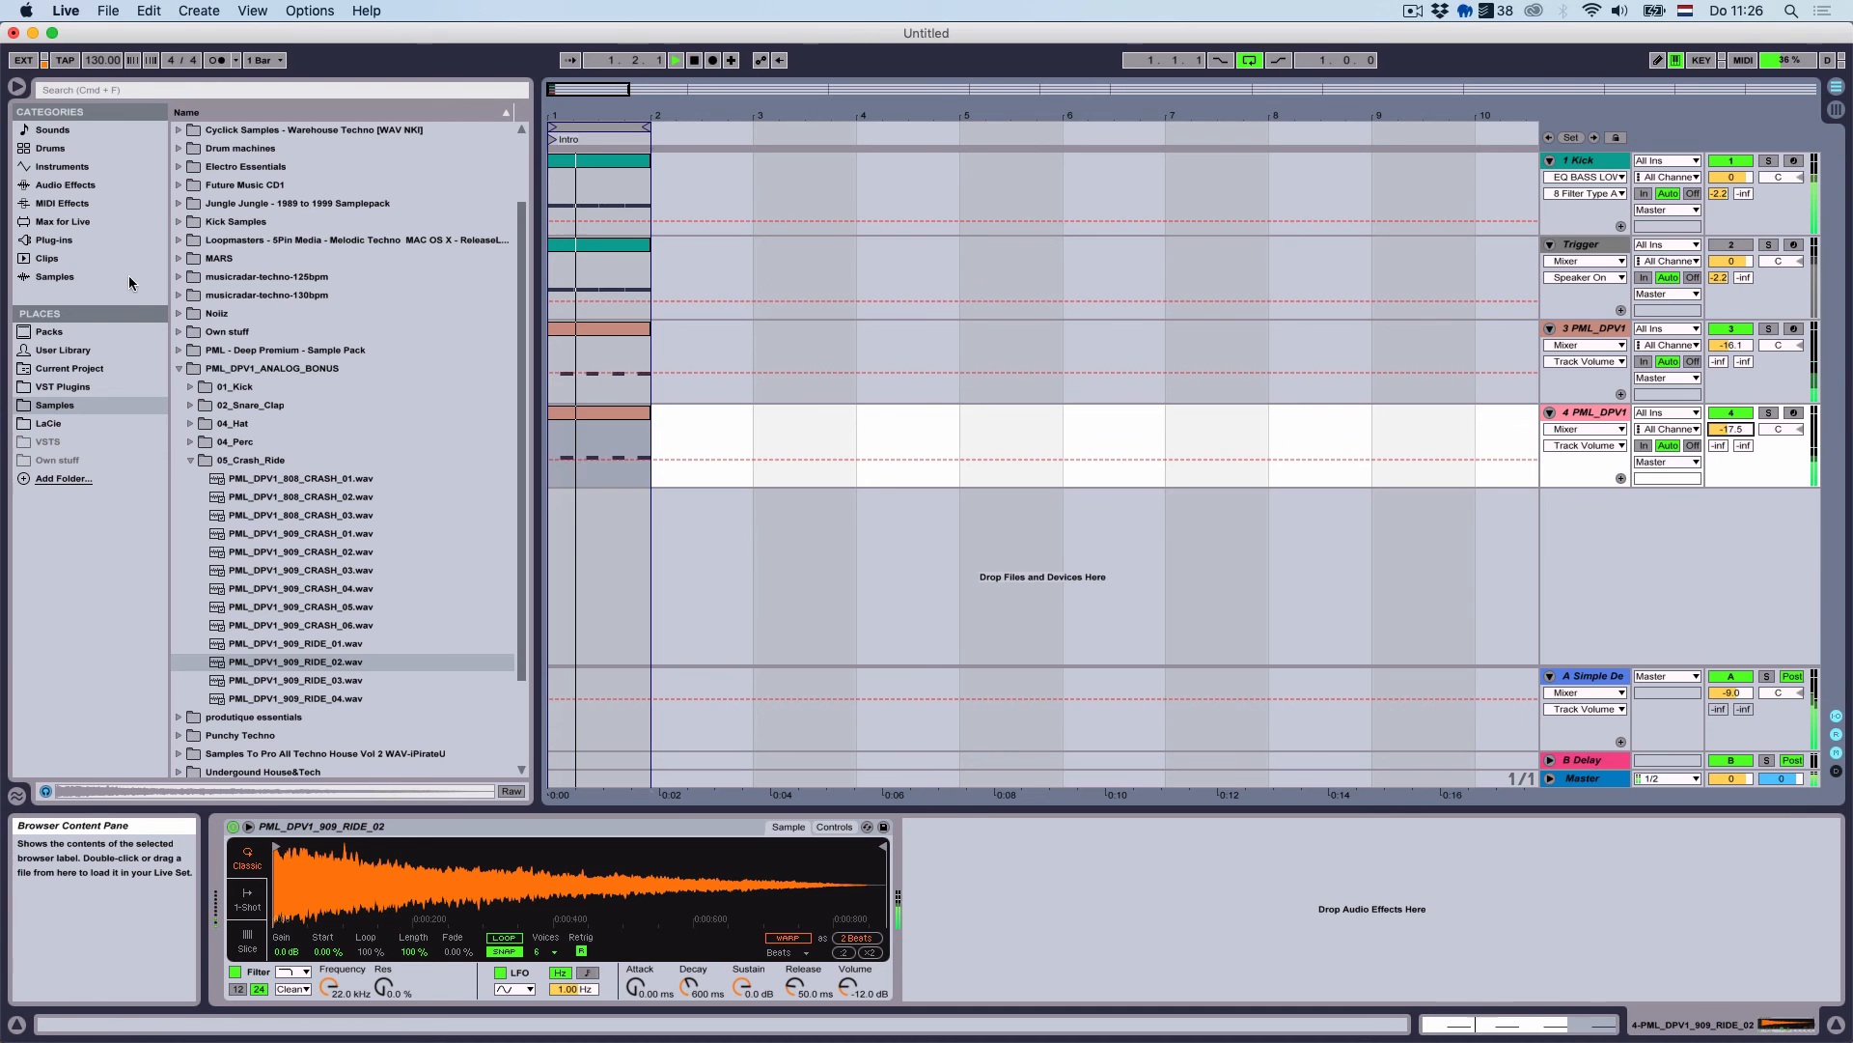
{"action": "left_click", "coordinate": [65, 184]}
{"action": "left_click", "coordinate": [234, 910]}
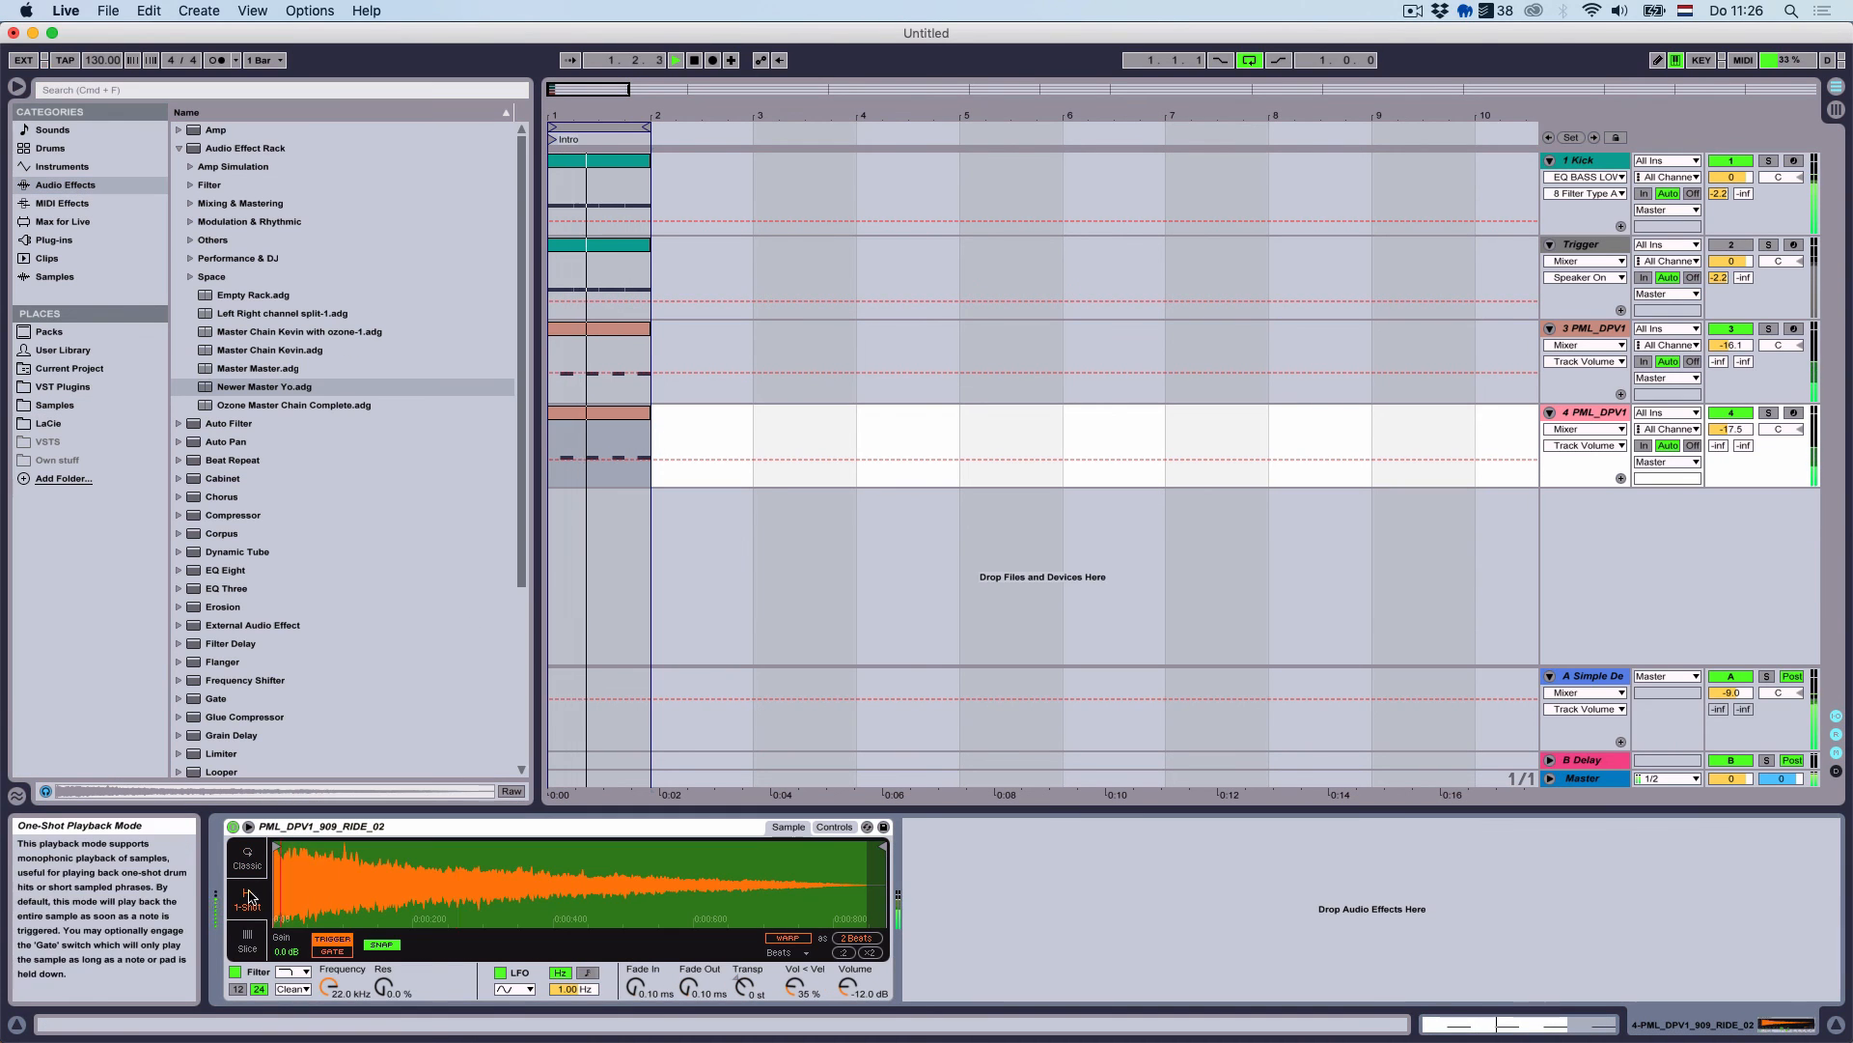
Add a Compressor to the ride track and lower its volume further
{"action": "scroll", "coordinate": [305, 549], "scroll_direction": "down", "scroll_amount": 3}
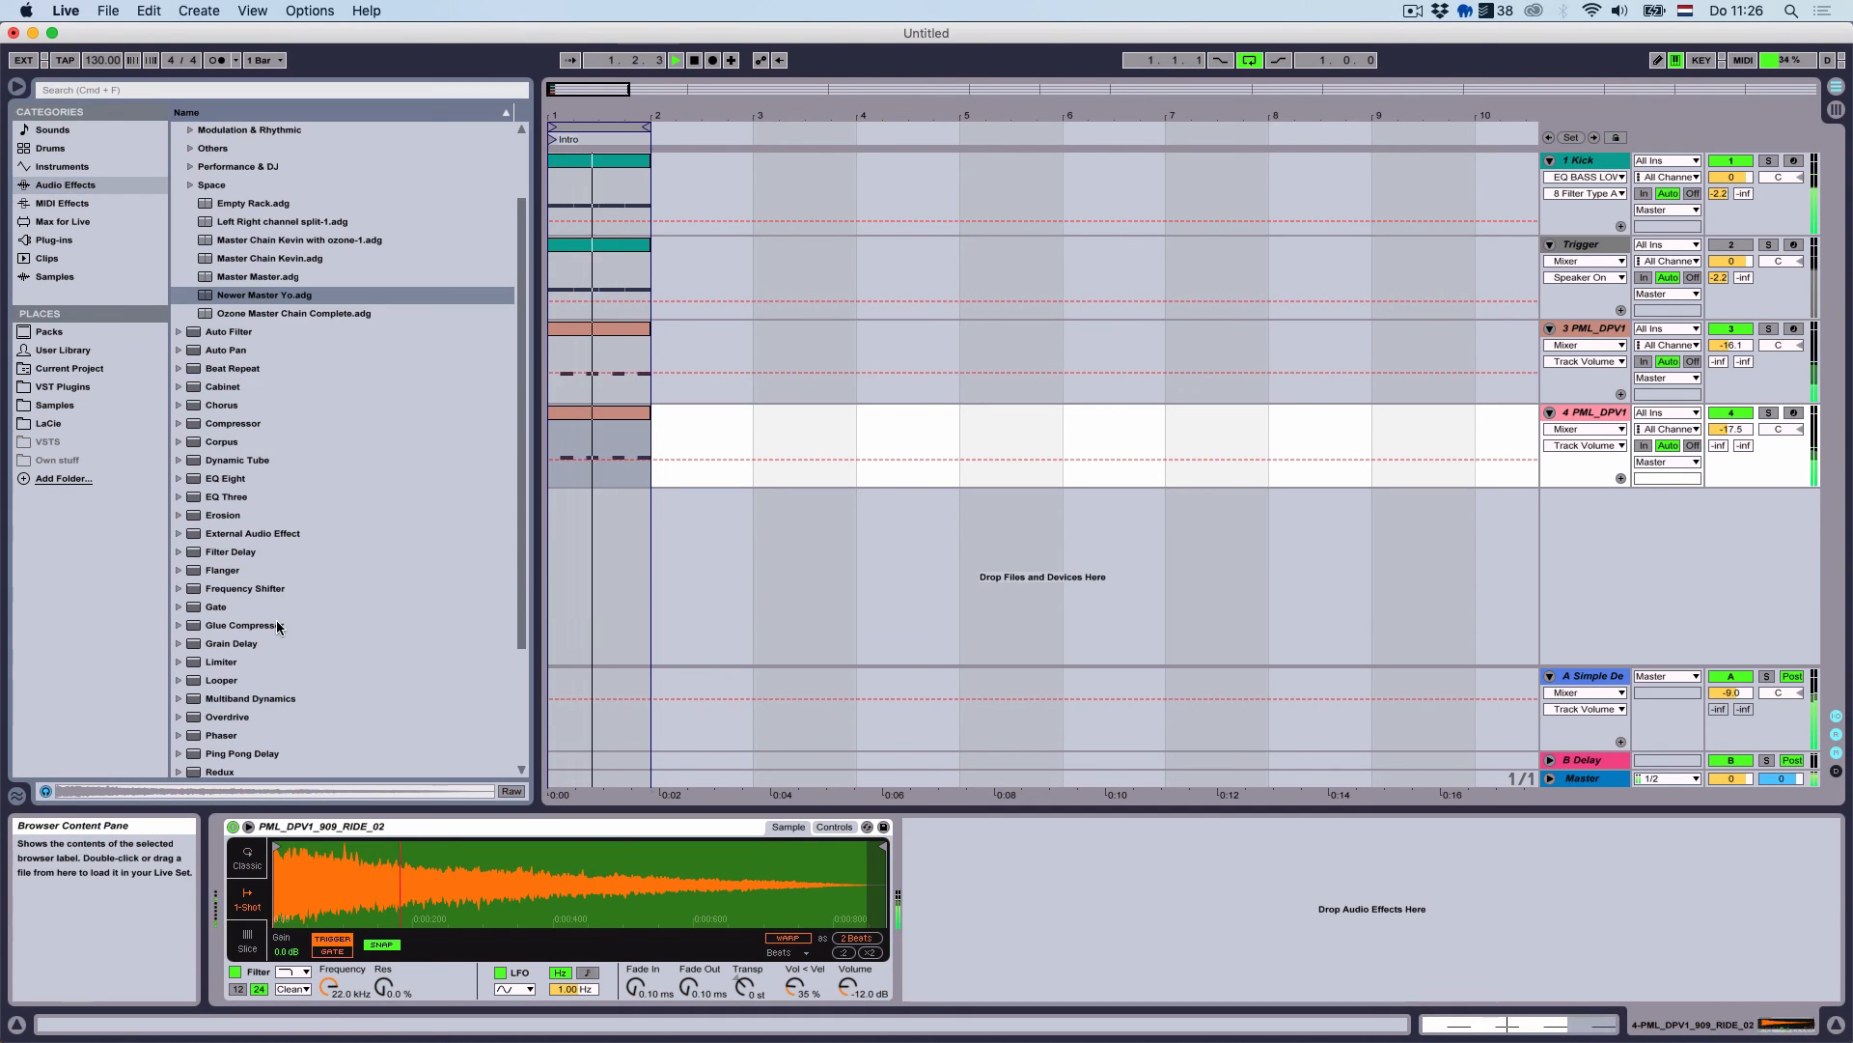
{"action": "scroll", "coordinate": [298, 402], "scroll_direction": "up", "scroll_amount": 3}
{"action": "left_click", "coordinate": [179, 148]}
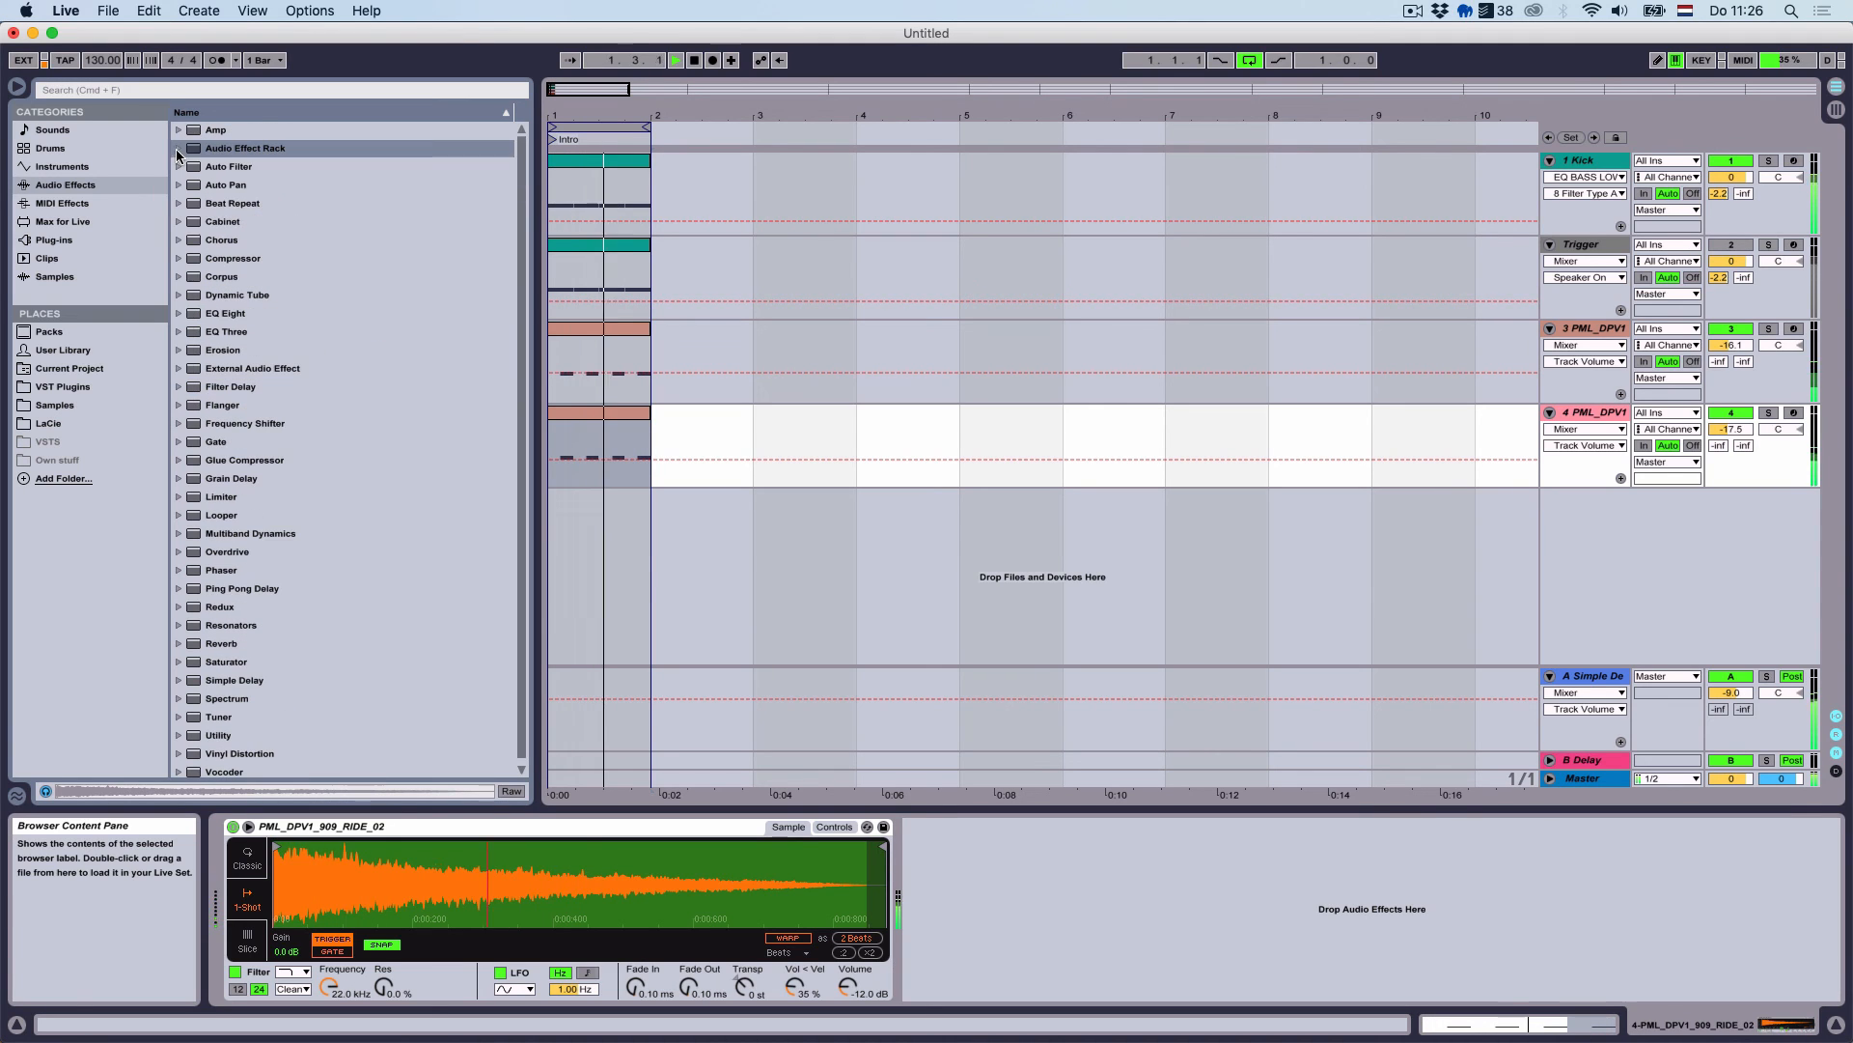
{"action": "double_click", "coordinate": [232, 258]}
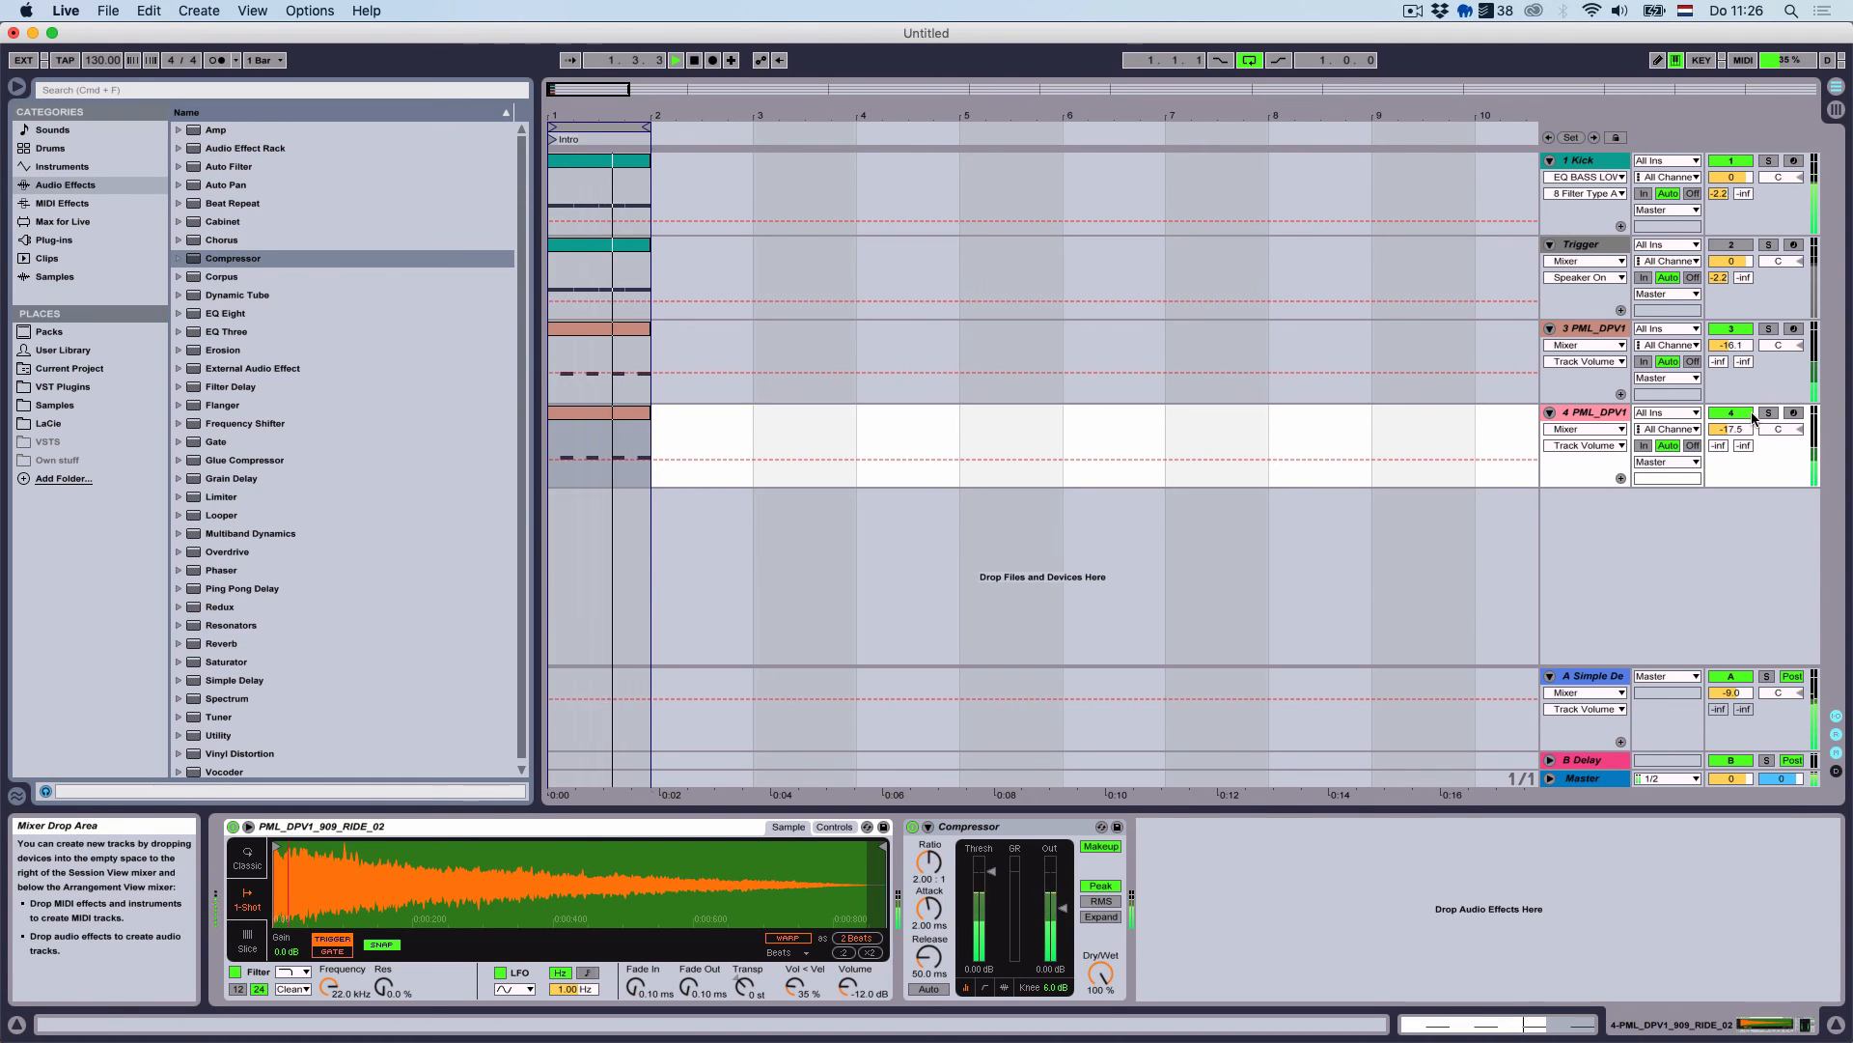
{"action": "left_click_drag", "start_coordinate": [1726, 425], "coordinate": [1726, 423]}
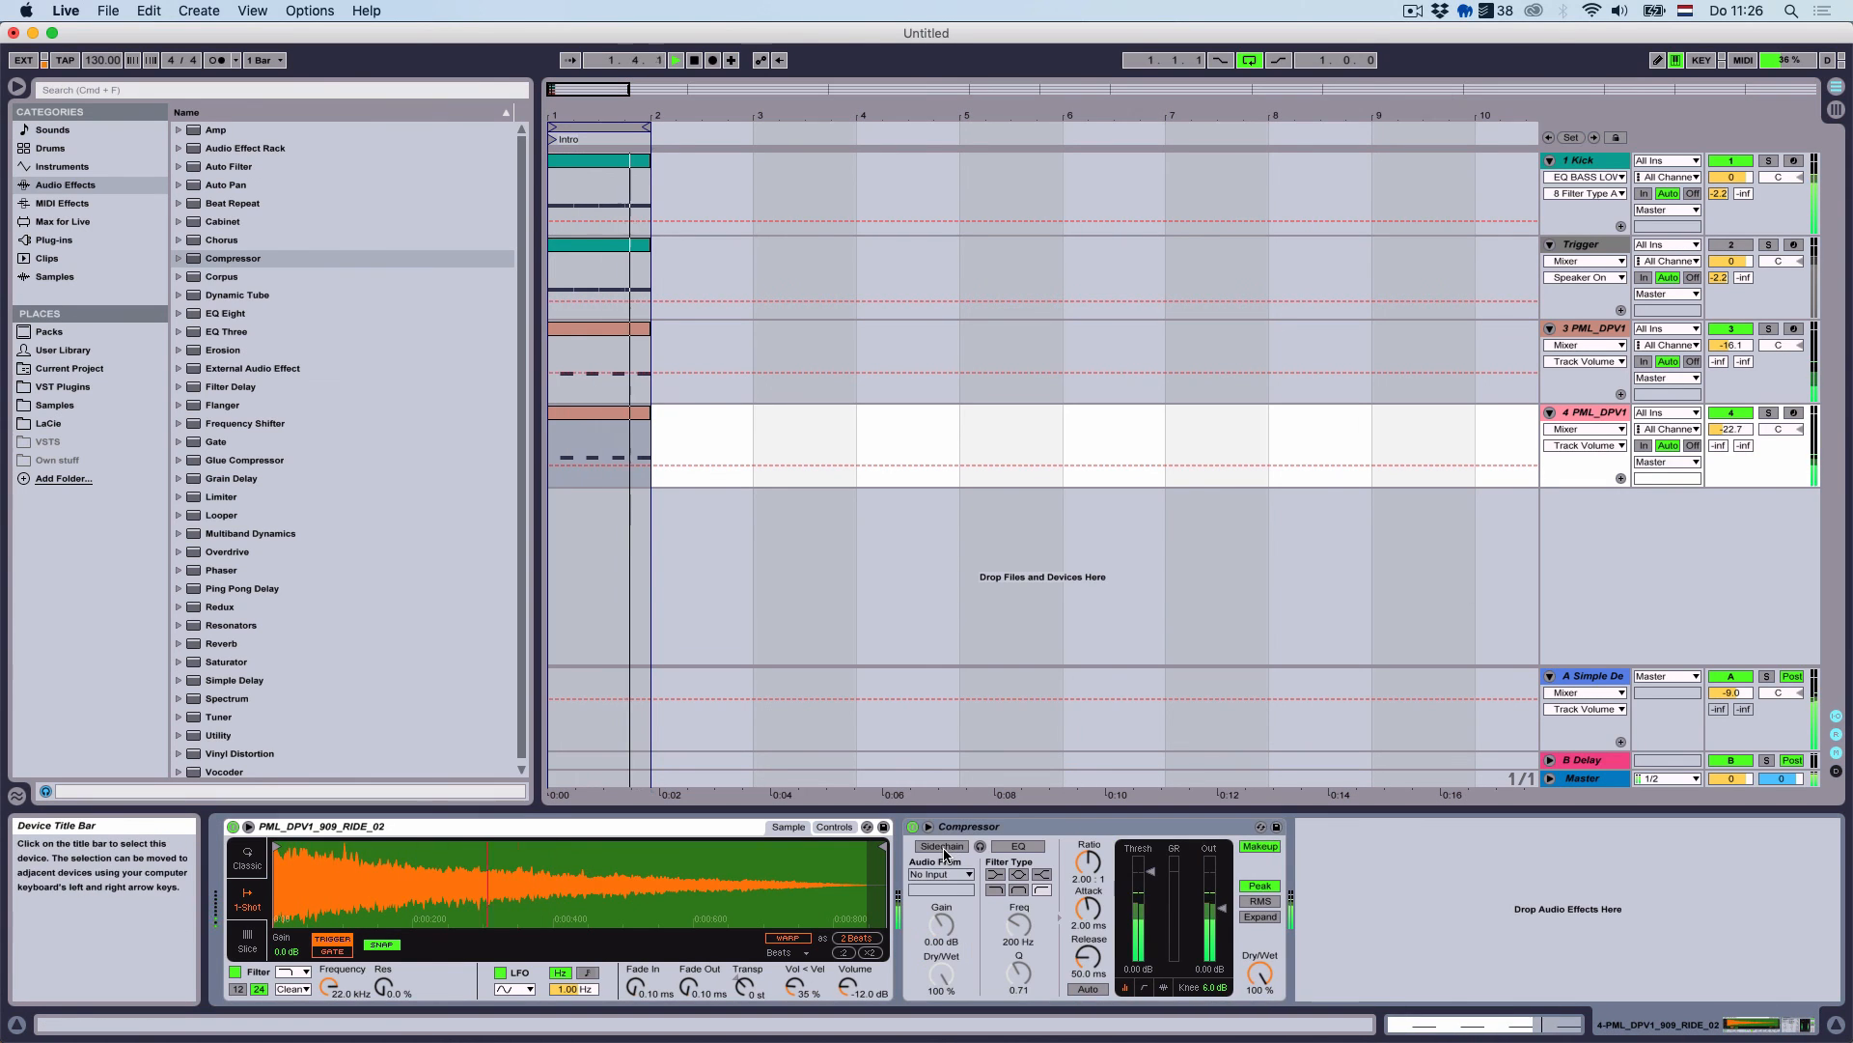
Sidechain the Compressor from Trigger and raise its ratio to 4.05:1
{"action": "left_click", "coordinate": [928, 826]}
{"action": "left_click", "coordinate": [941, 874]}
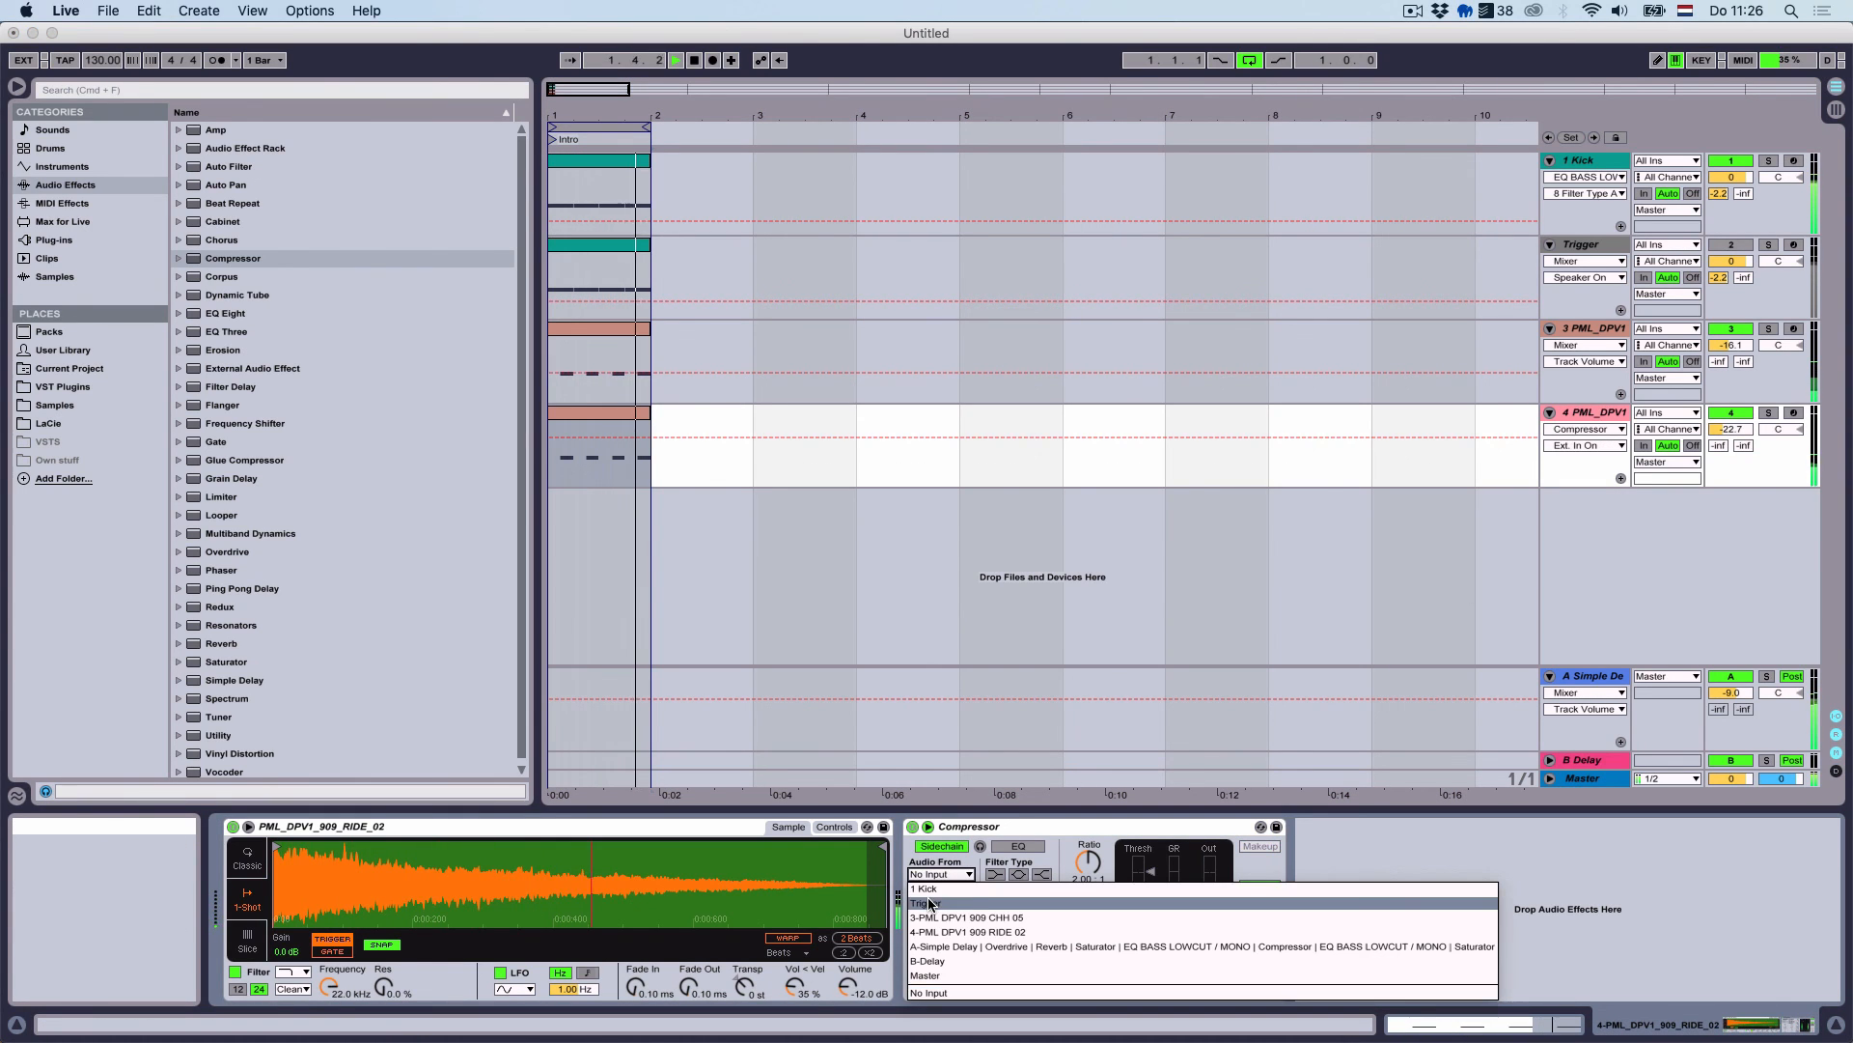
{"action": "left_click", "coordinate": [924, 903]}
{"action": "left_click_drag", "start_coordinate": [1089, 871], "coordinate": [1151, 925]}
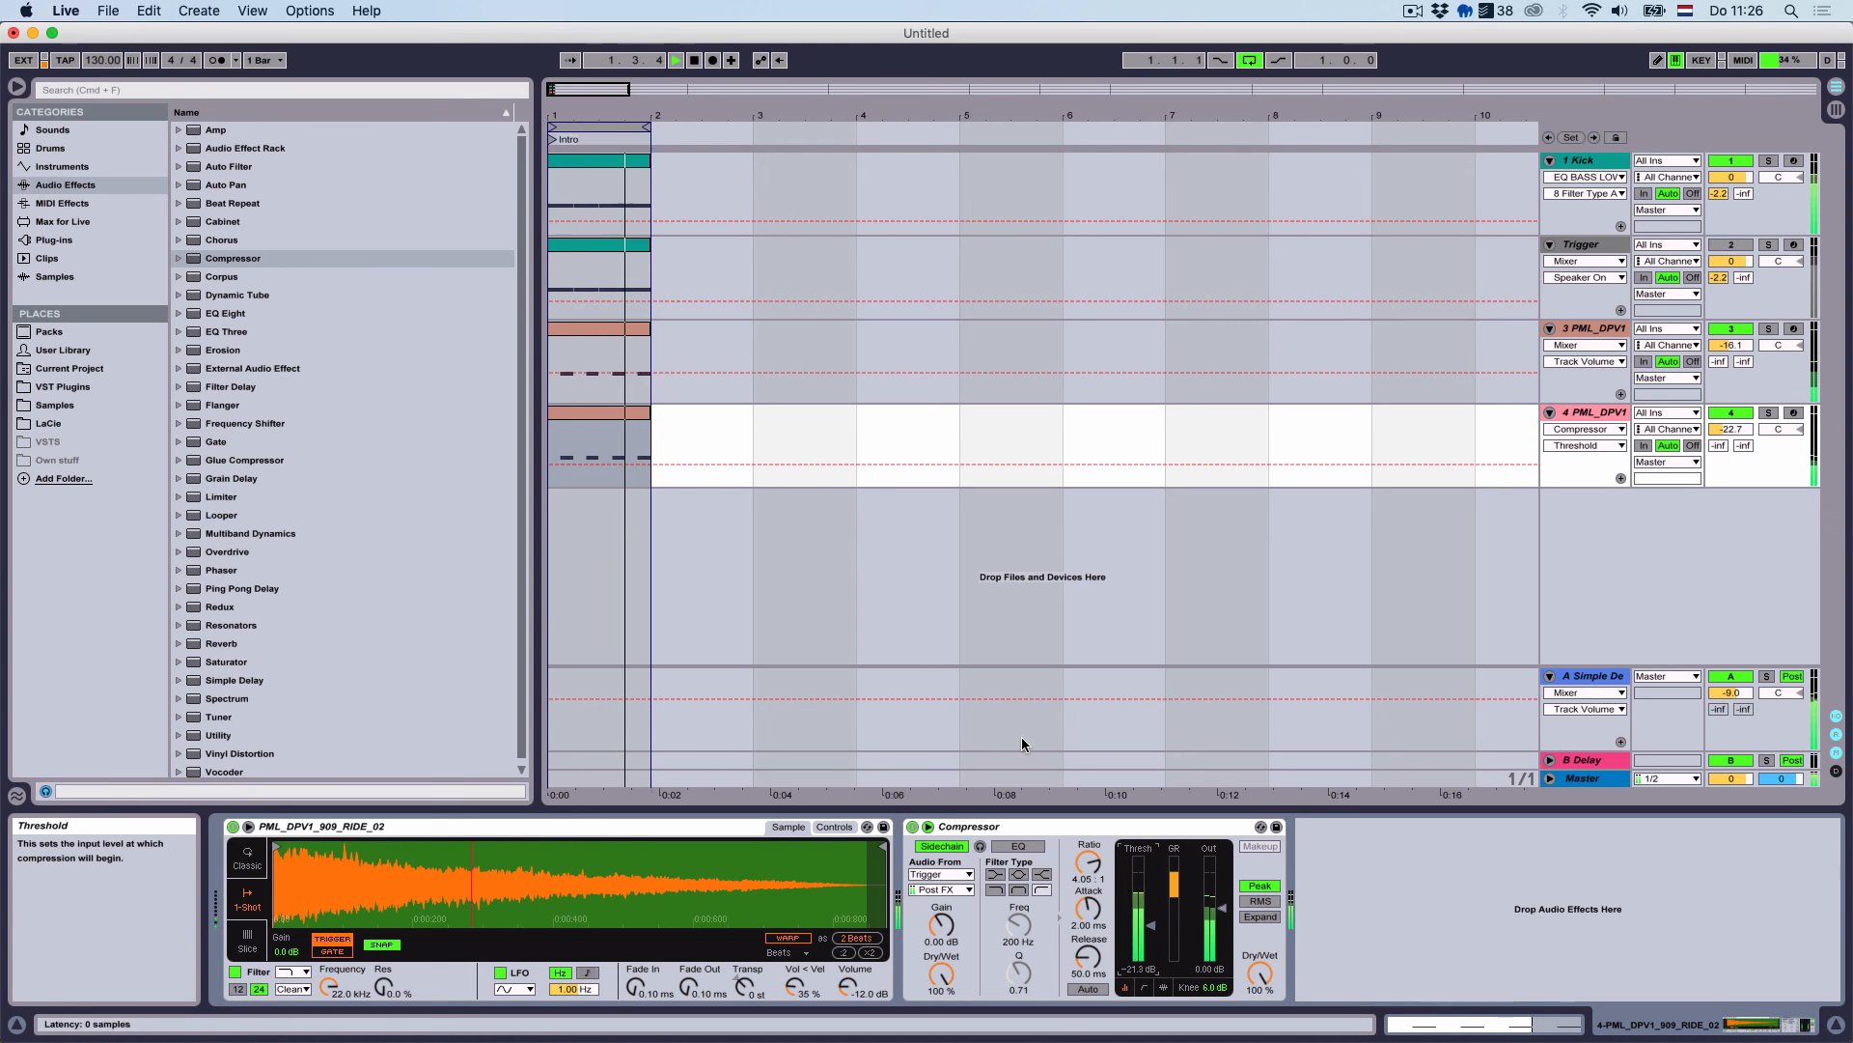
{"action": "left_click", "coordinate": [606, 415]}
Duplicate the C3 note onto beat 1.2; set track 3 to -17.1 dB, track 4 to -25.7 dB
{"action": "left_click", "coordinate": [767, 782]}
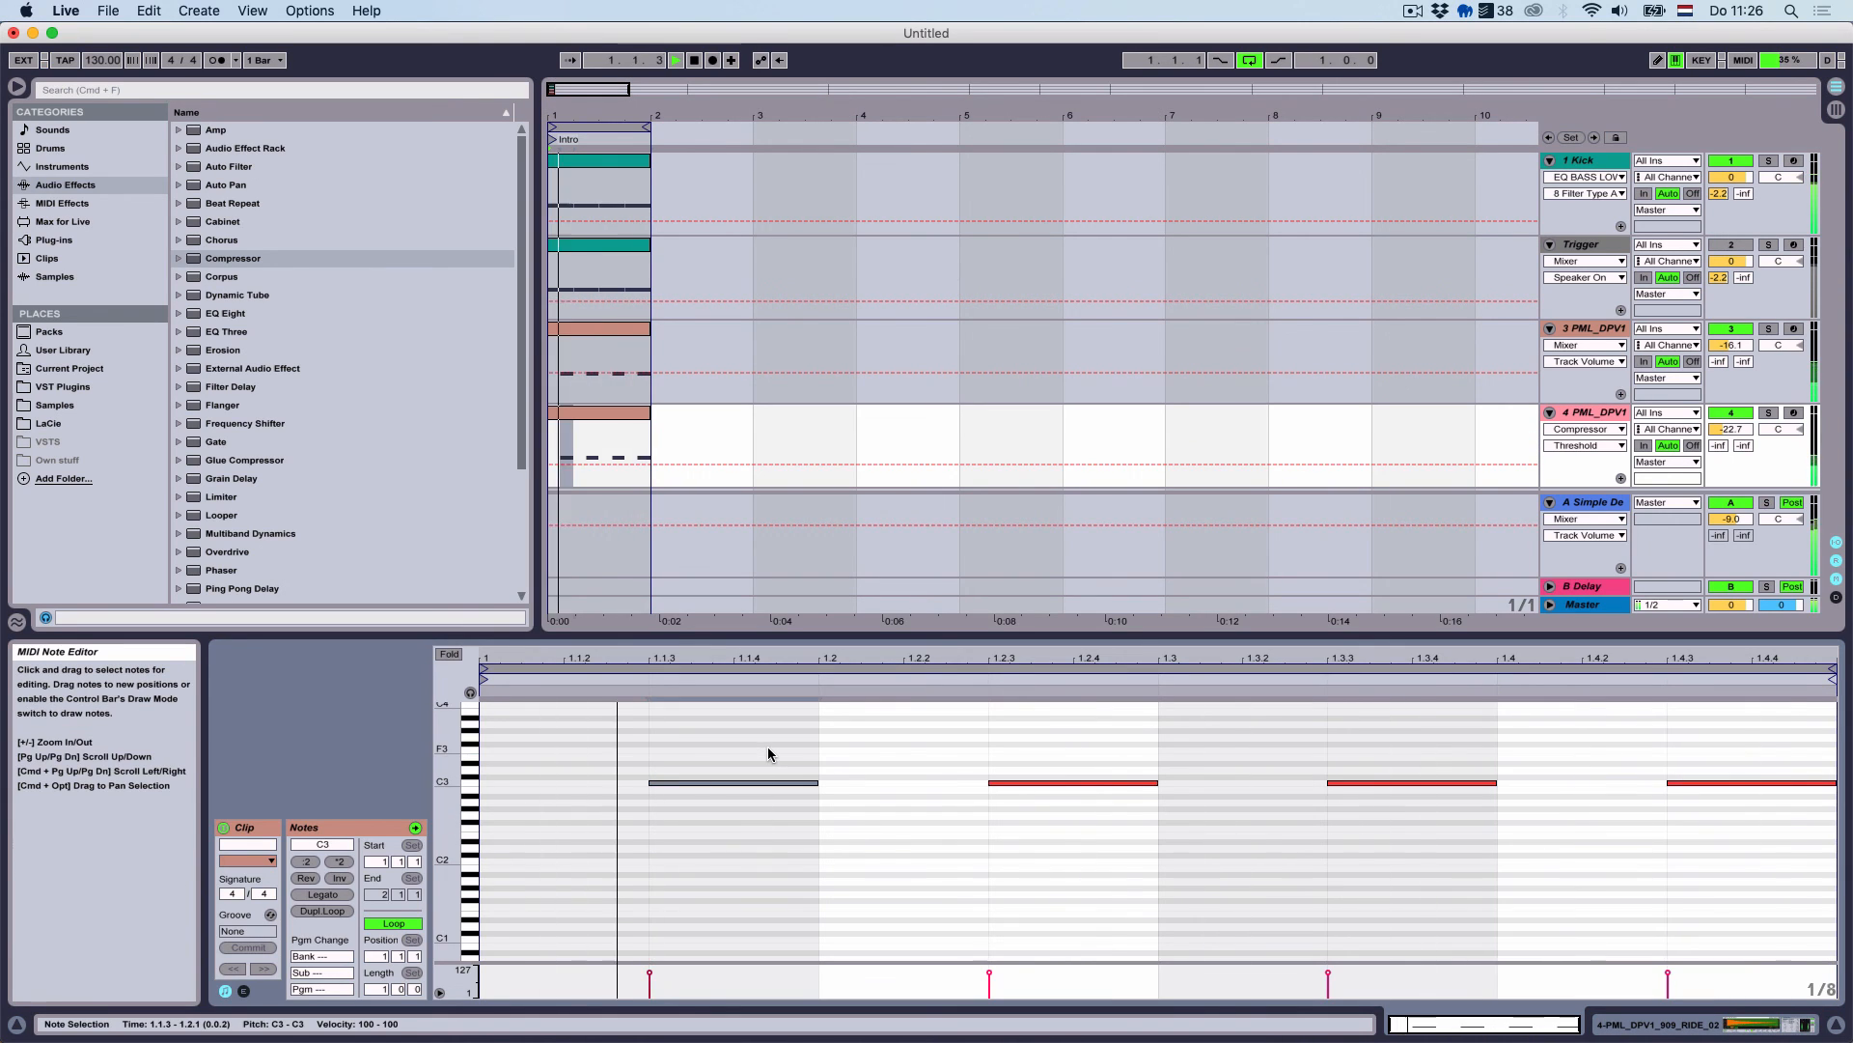
{"action": "key", "text": "super+d"}
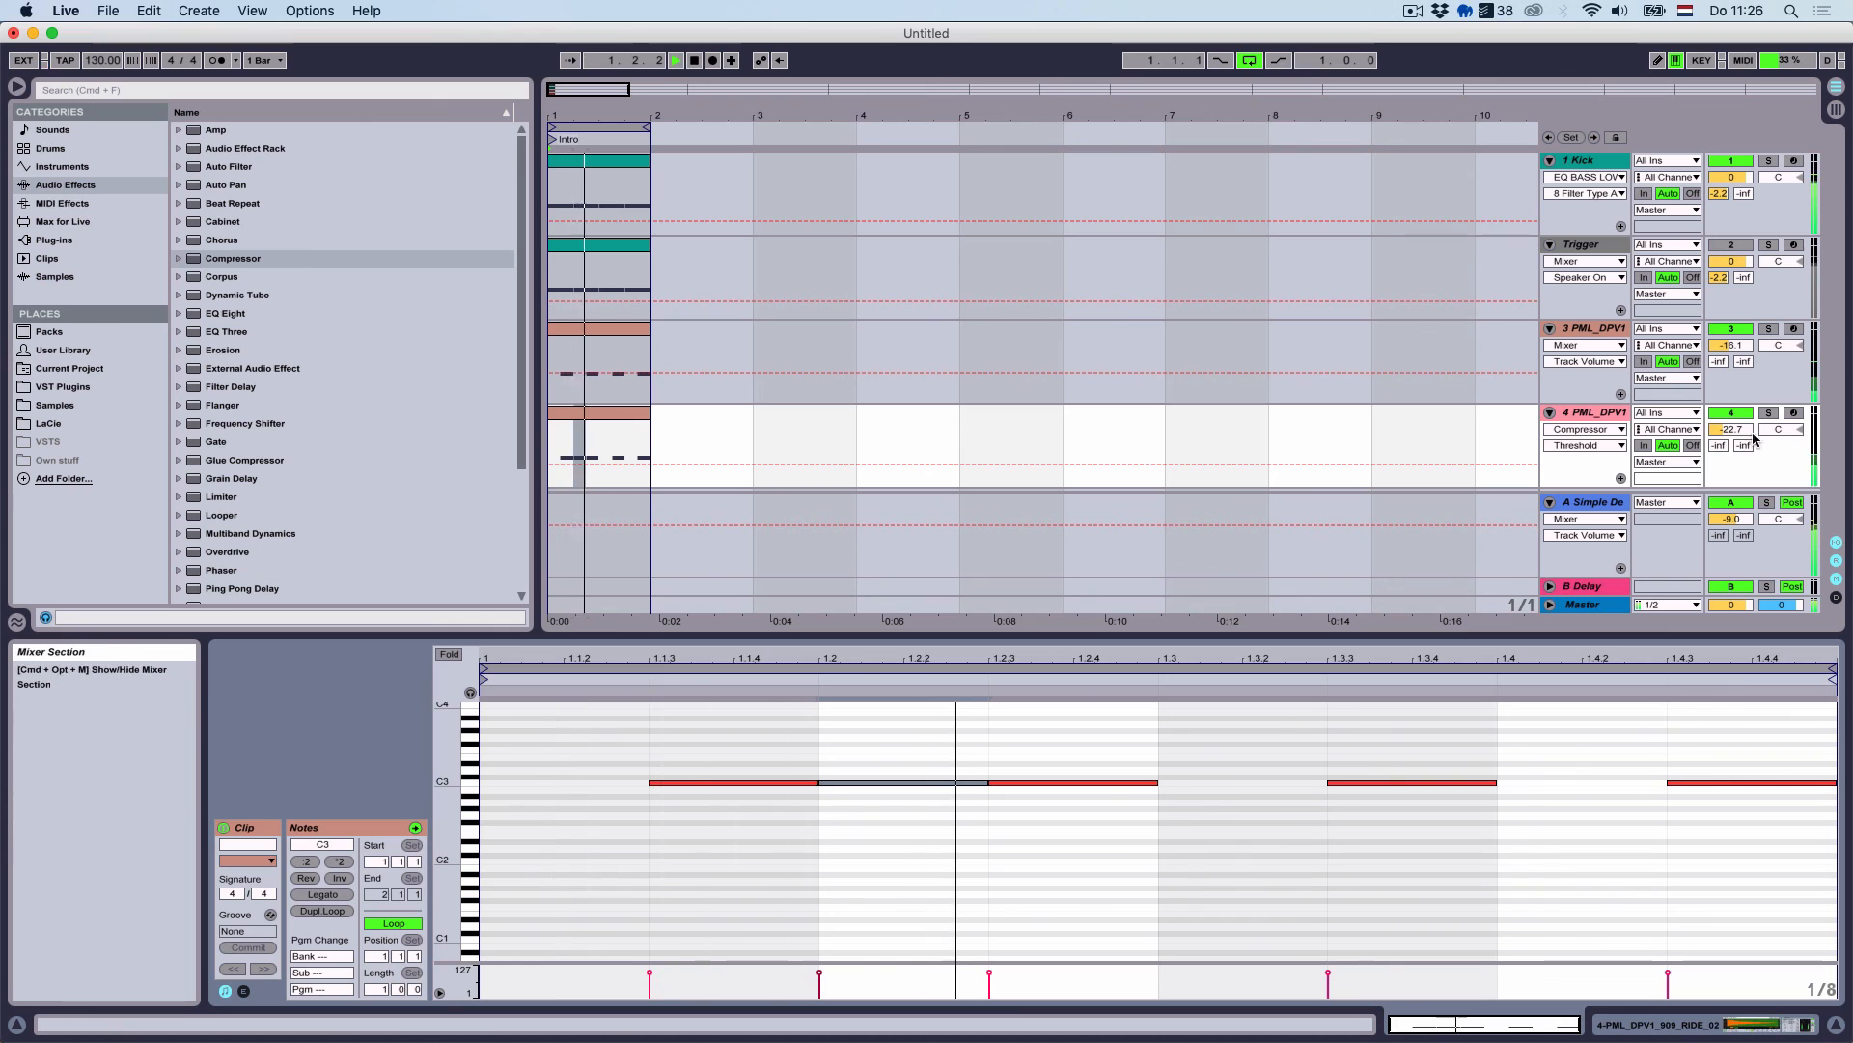
{"action": "left_click", "coordinate": [1730, 429]}
{"action": "key", "text": "Down"}
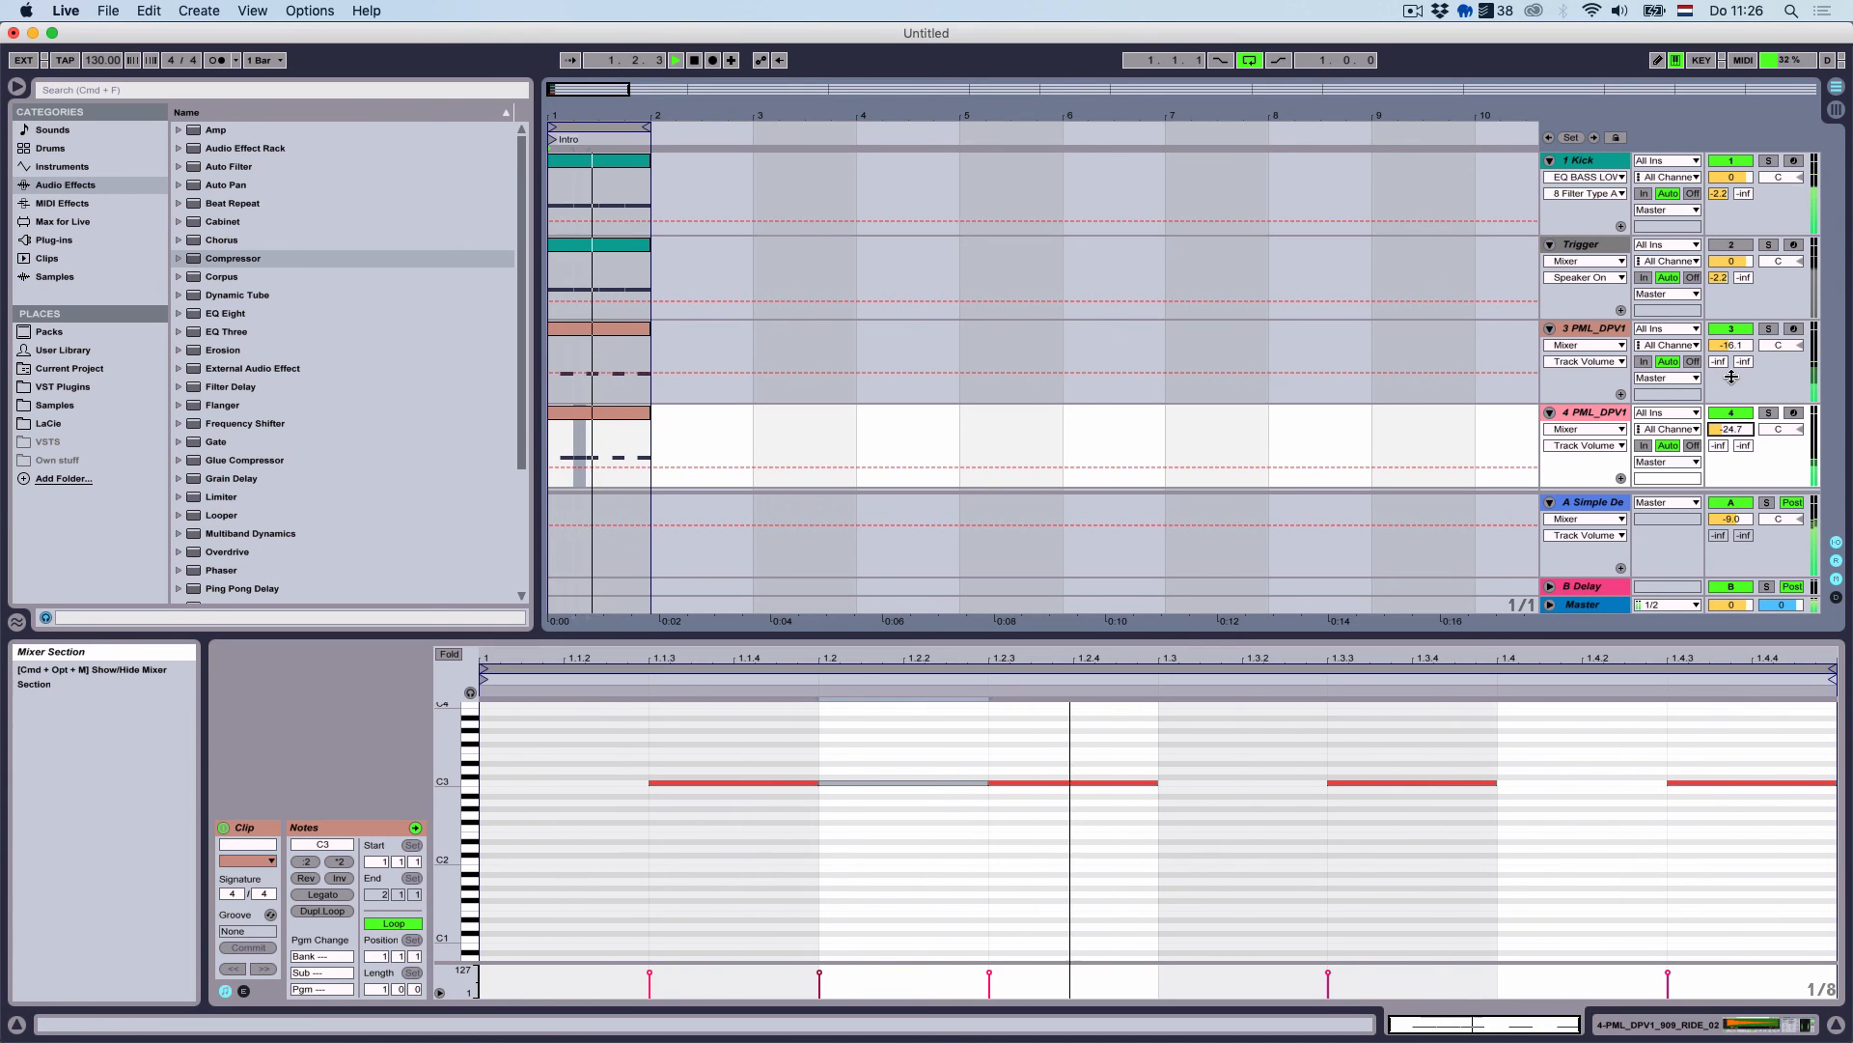
{"action": "left_click", "coordinate": [1741, 345]}
{"action": "key", "text": "Down"}
{"action": "left_click", "coordinate": [1750, 431]}
{"action": "key", "text": "Down"}
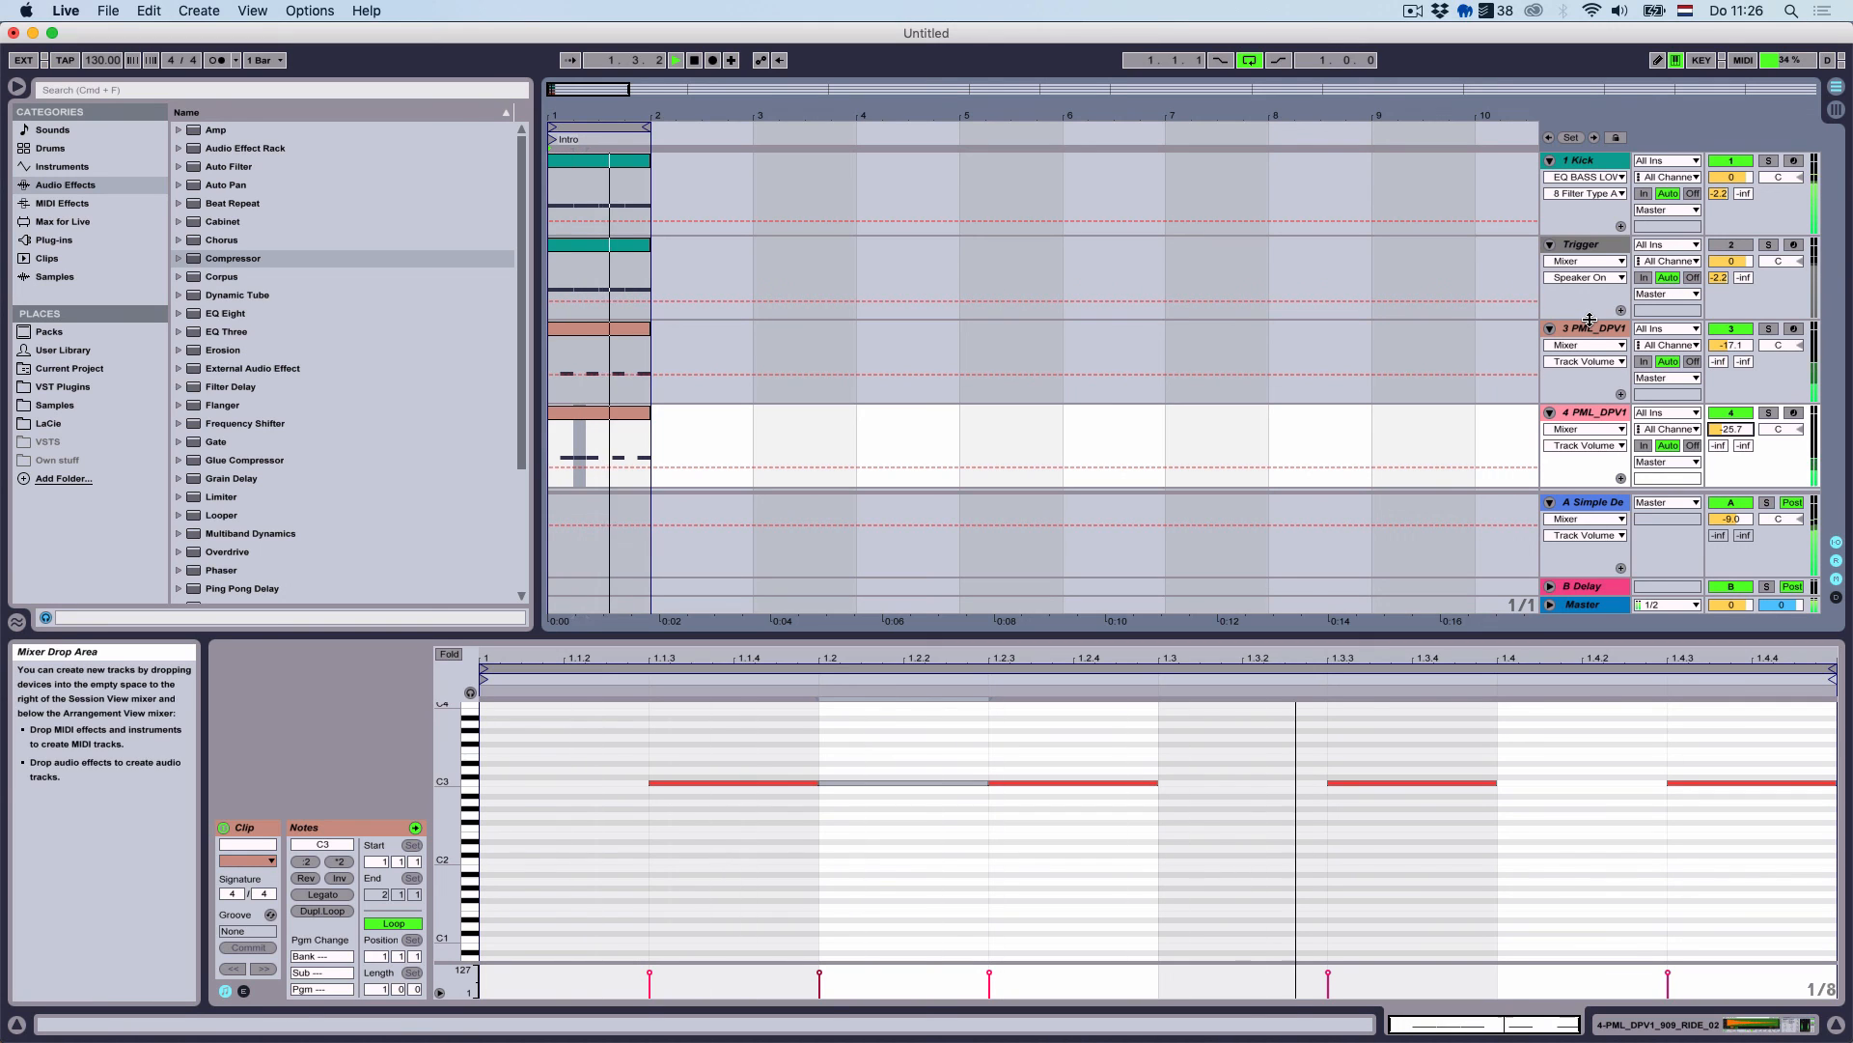
Deactivate tracks 3 and 4 and stop playback
{"action": "left_click", "coordinate": [1731, 328]}
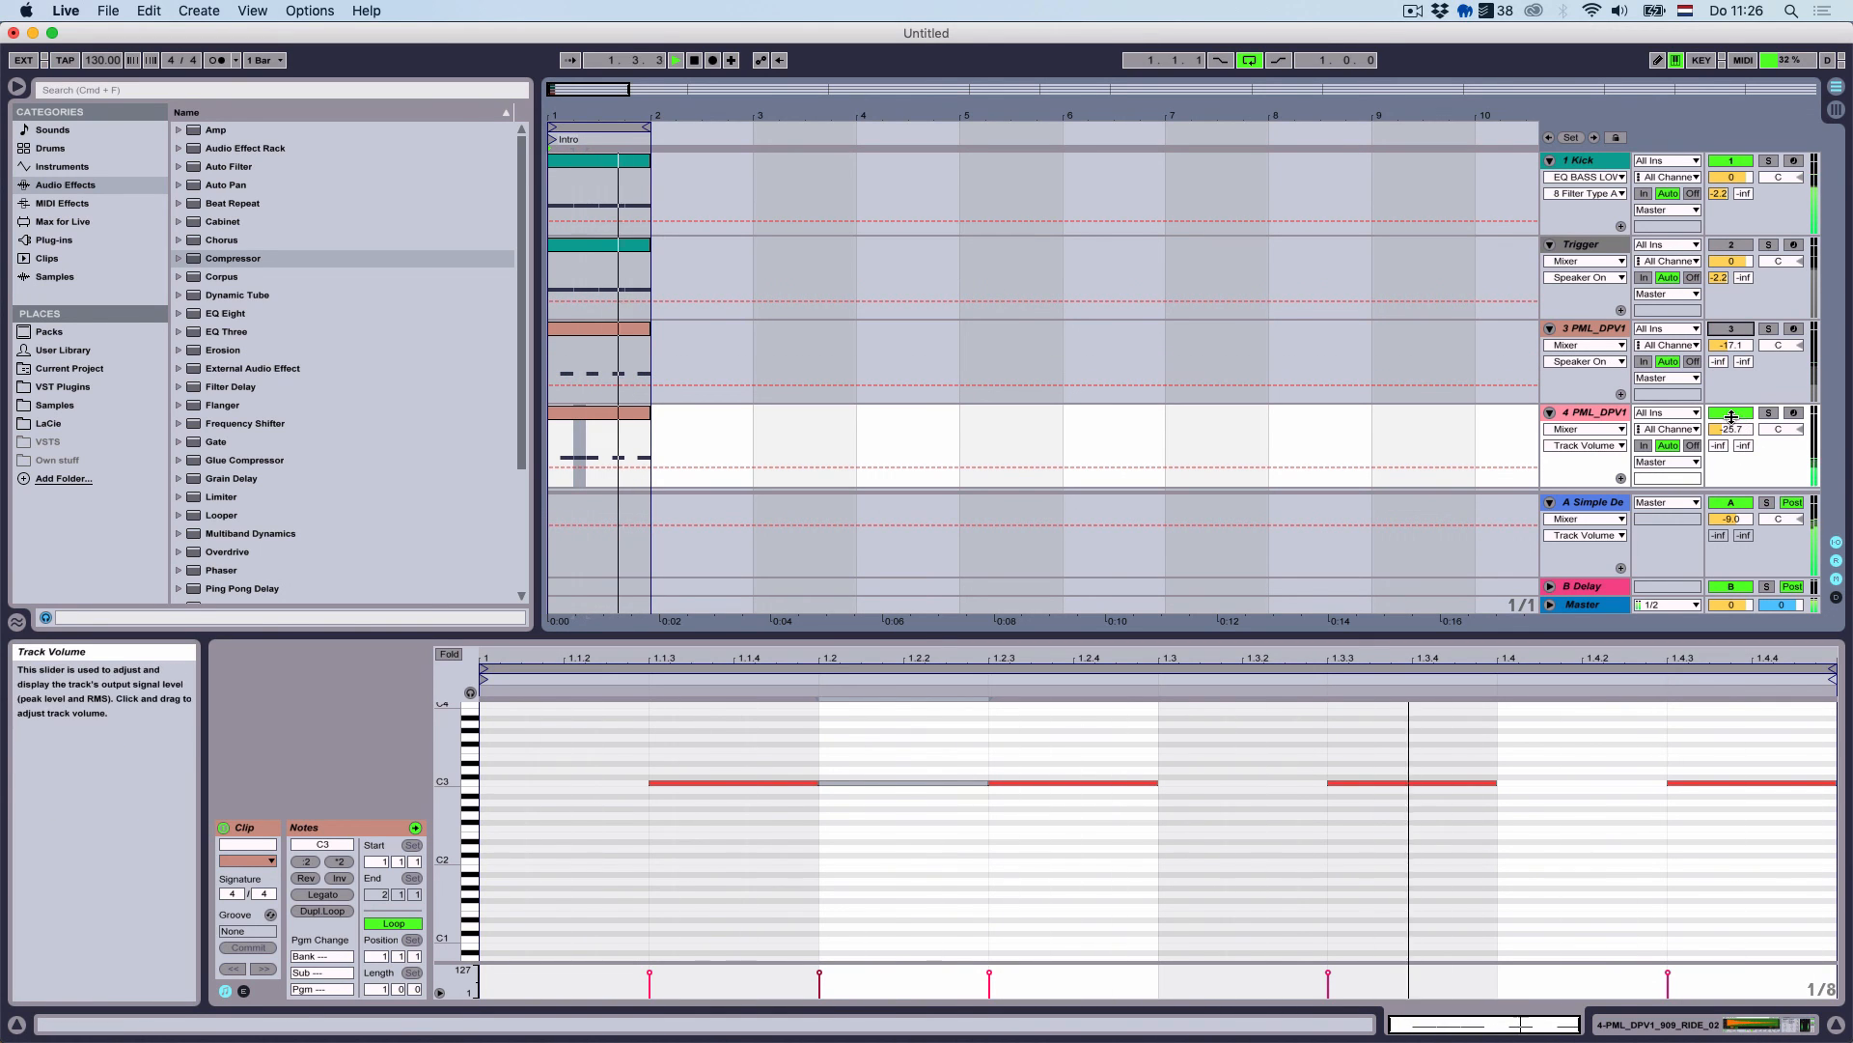
{"action": "left_click", "coordinate": [1729, 413]}
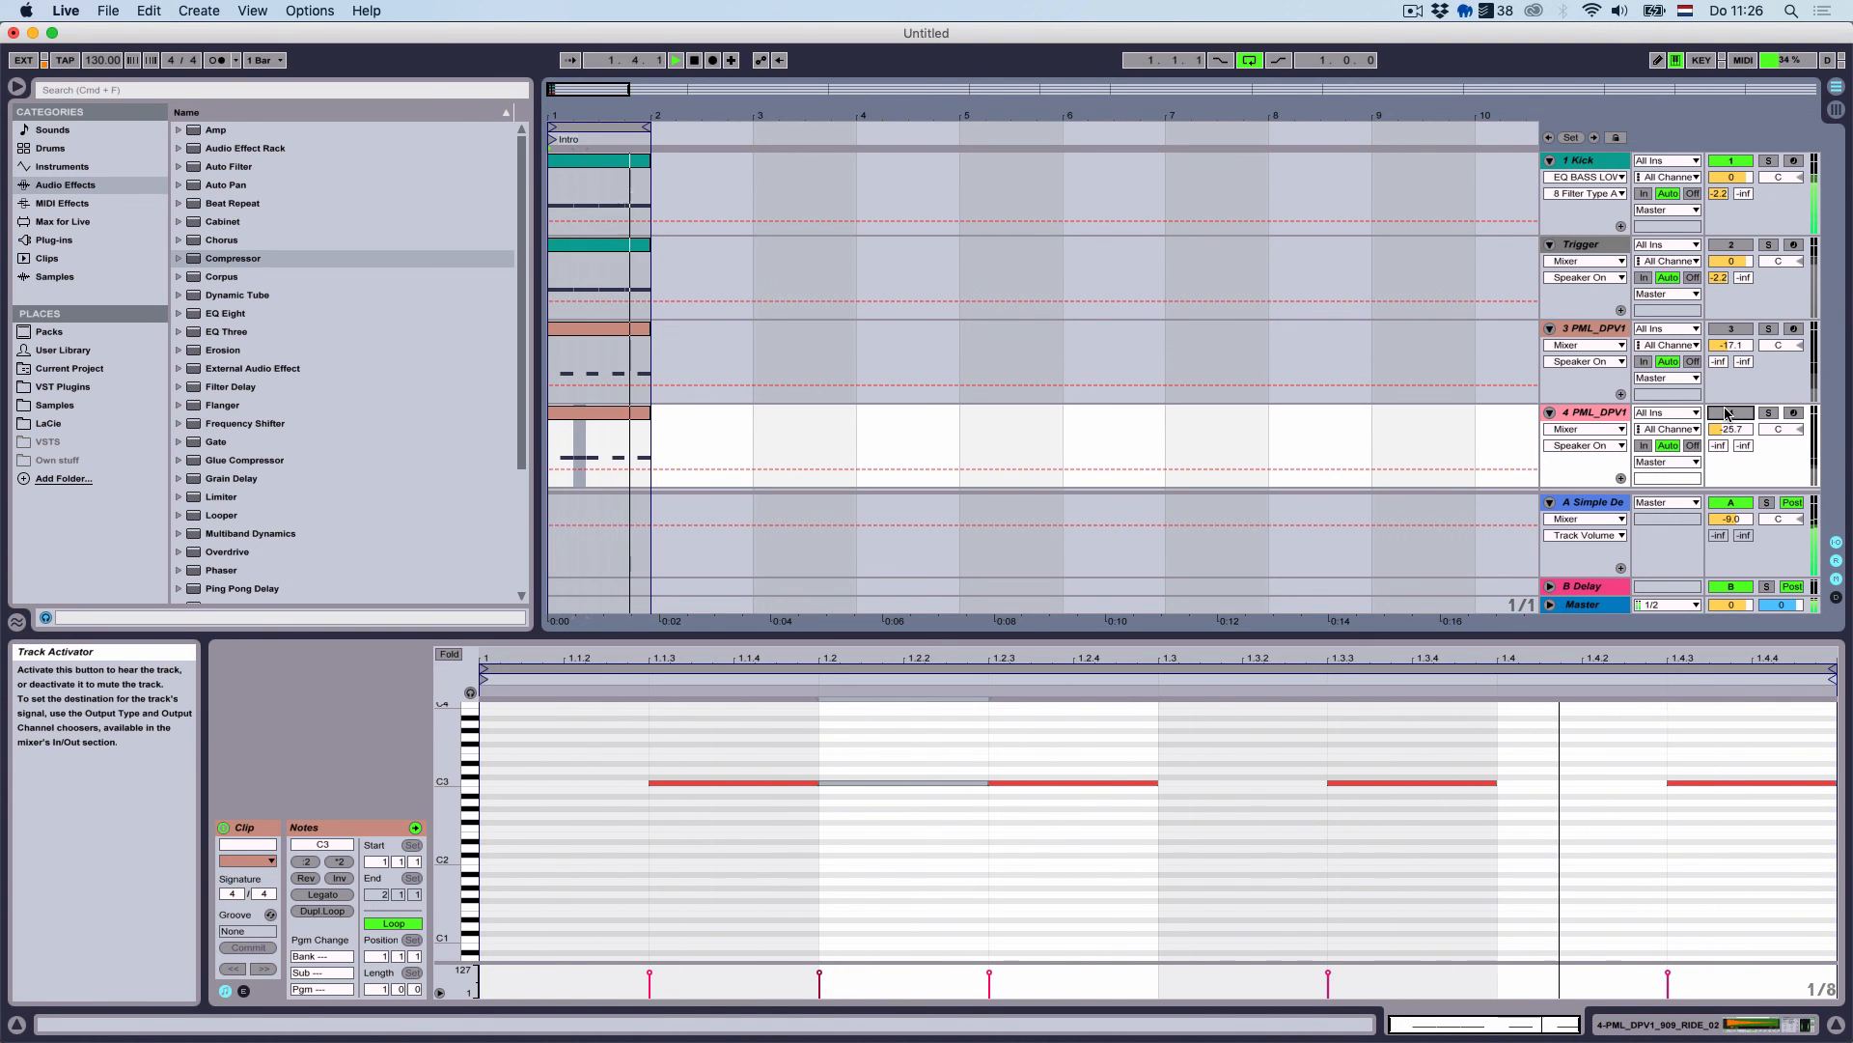
{"action": "key", "text": "space"}
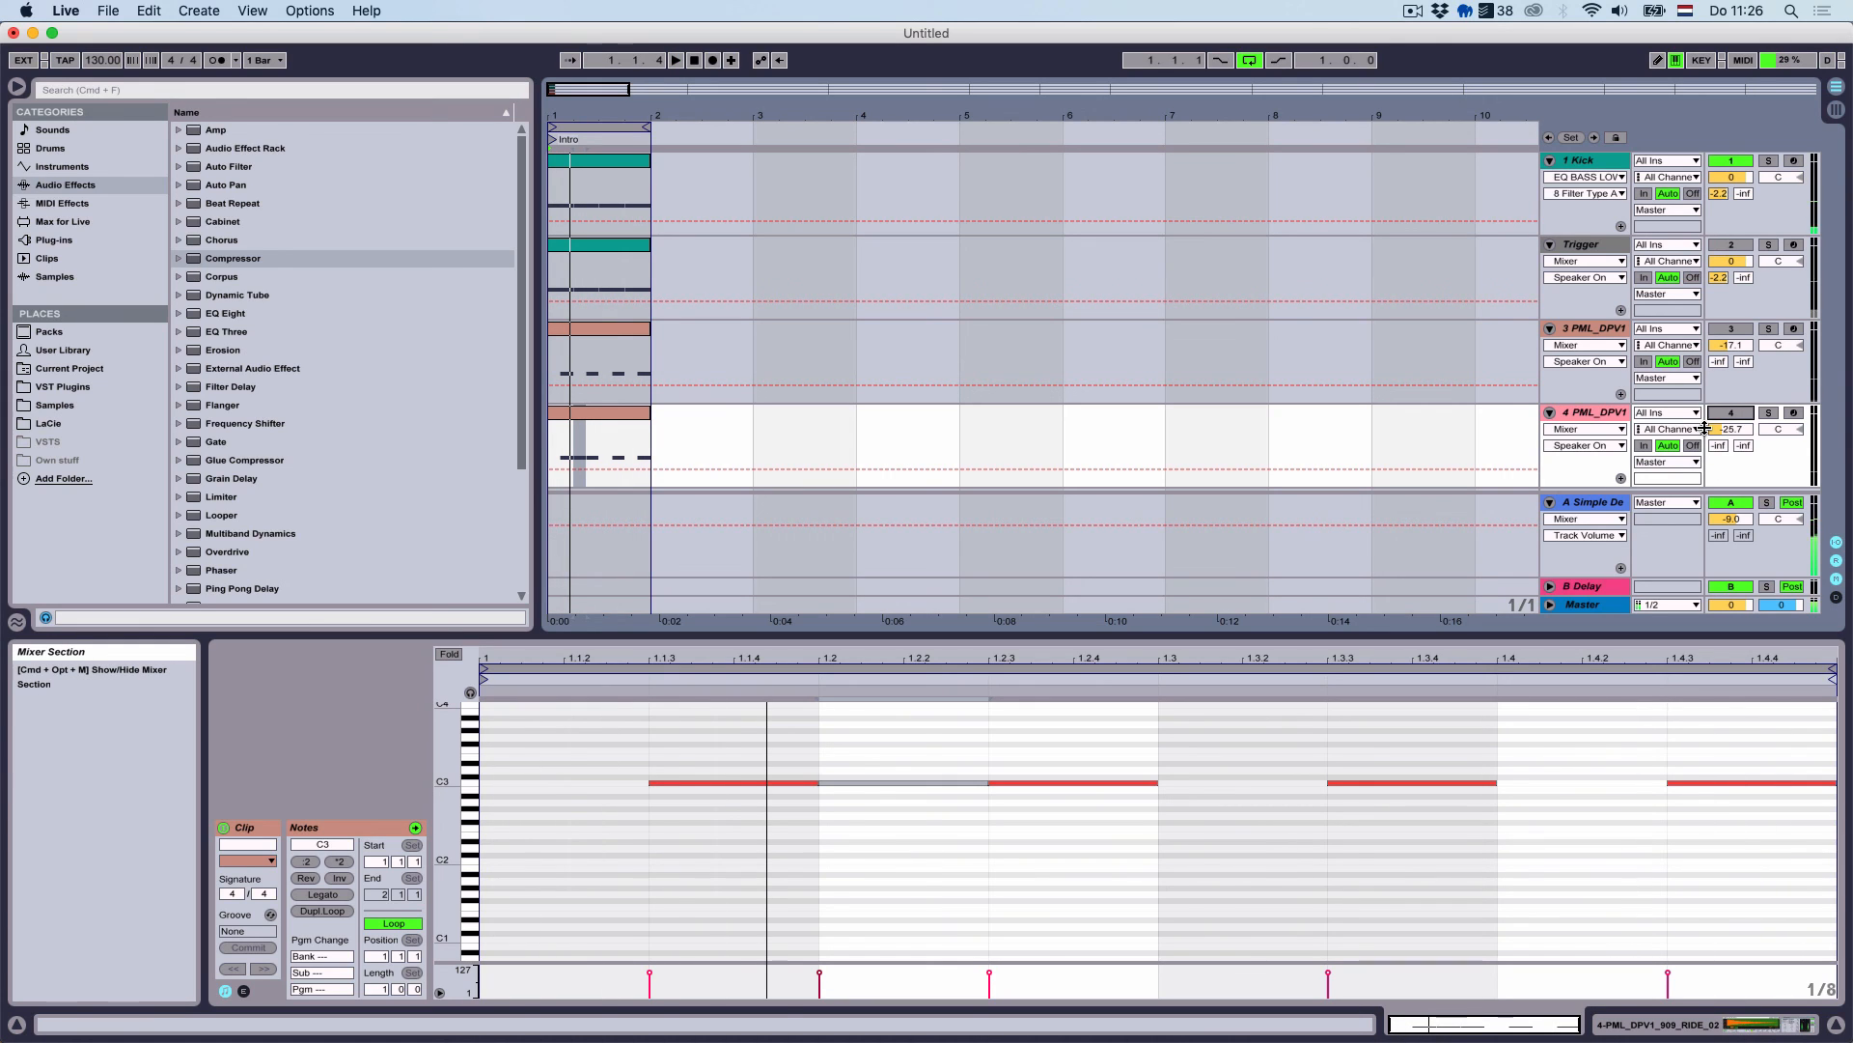
{"action": "key", "text": "alt+super+space"}
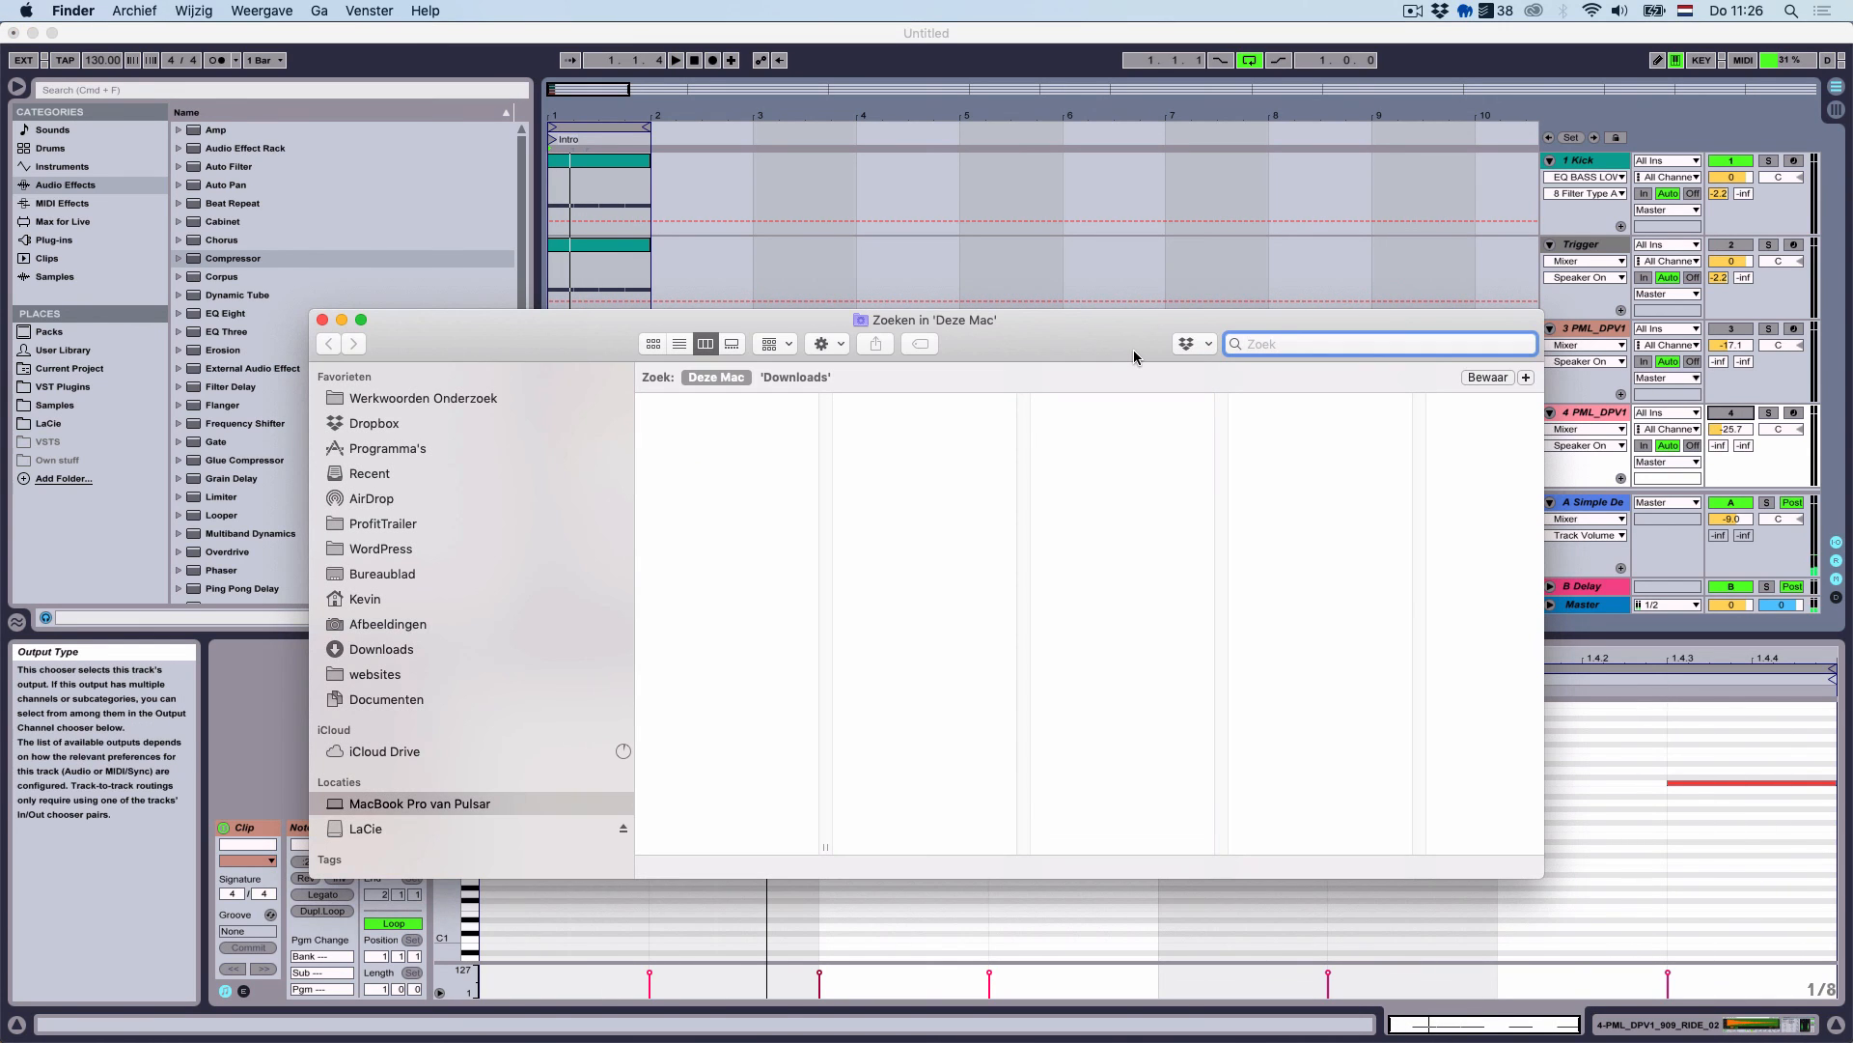
Close the Finder search window and bring the Live arrangement back to front
{"action": "left_click", "coordinate": [322, 319]}
{"action": "left_click", "coordinate": [874, 374]}
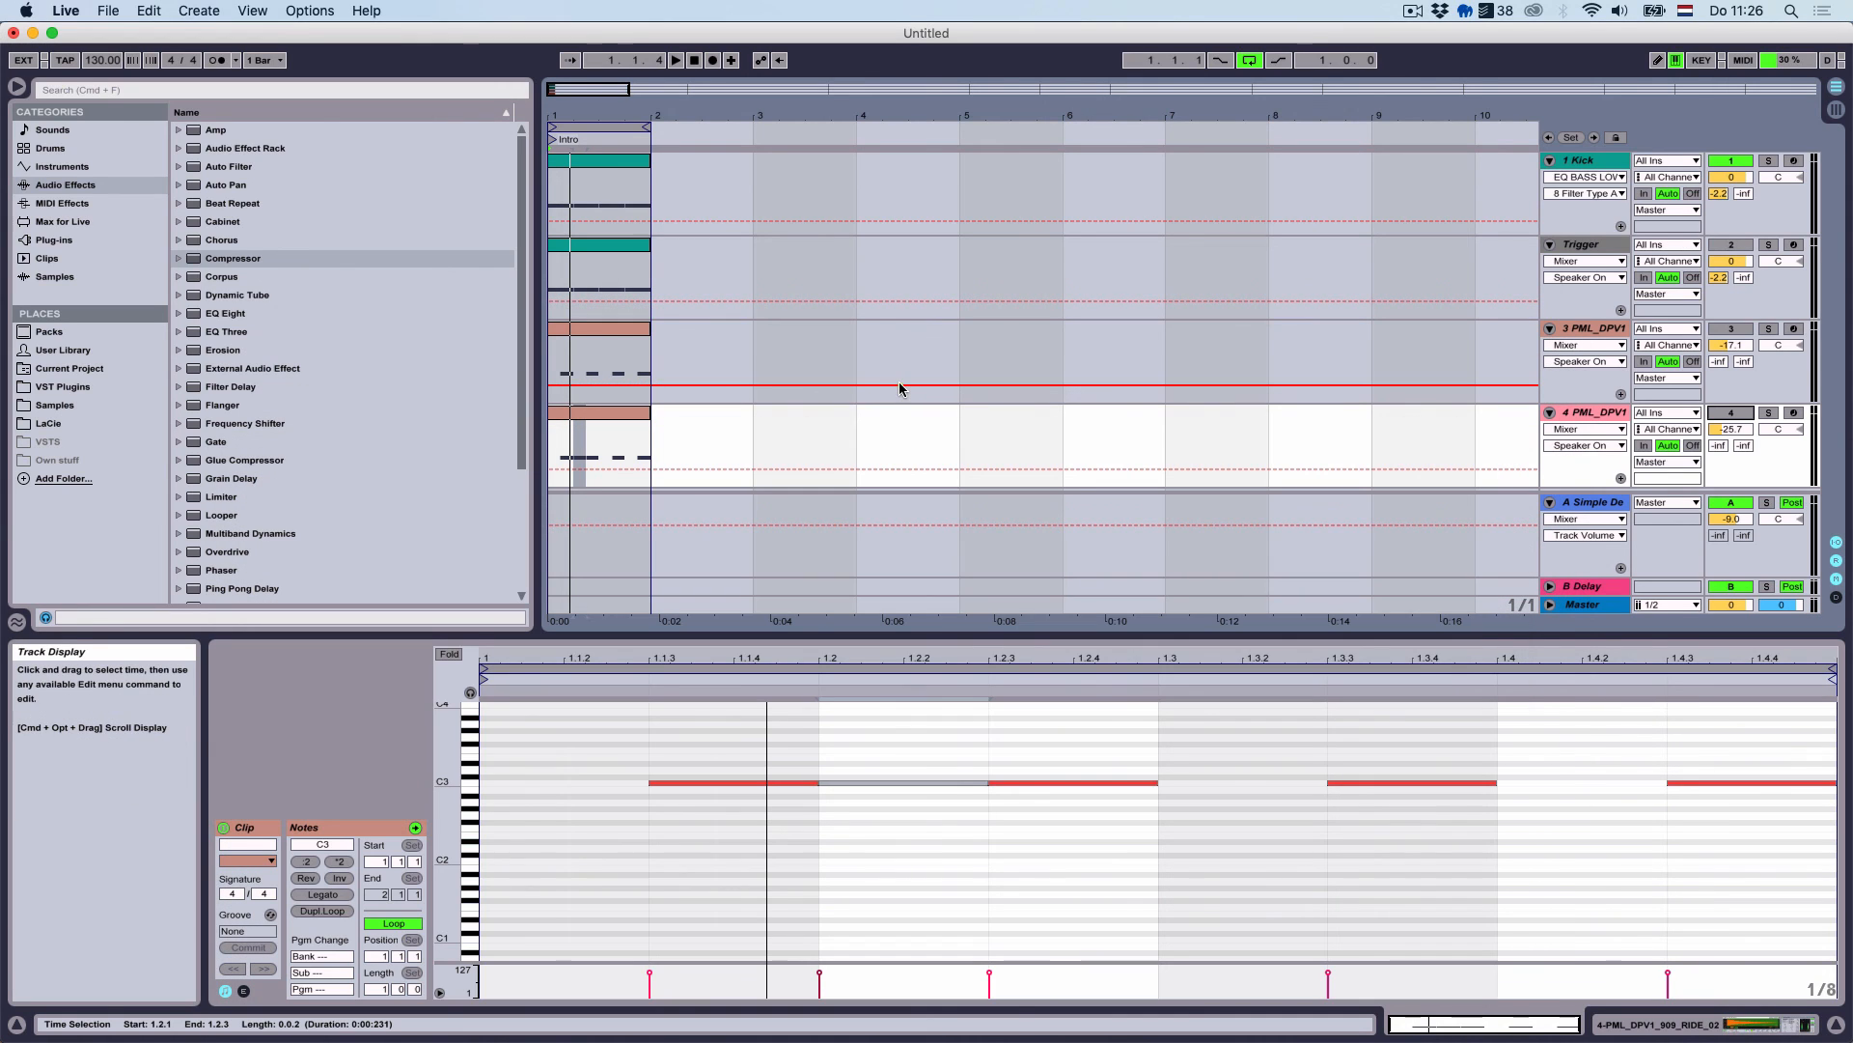